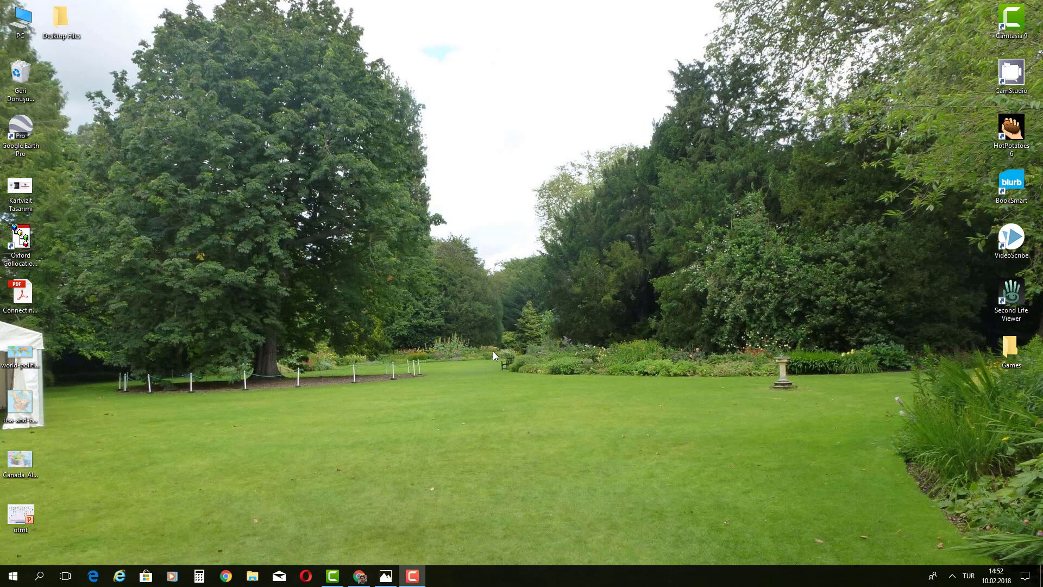
- View the Useful Tools and Programs image in Photos and switch to the Technology Survey form in Chrome
left_click(389, 577)
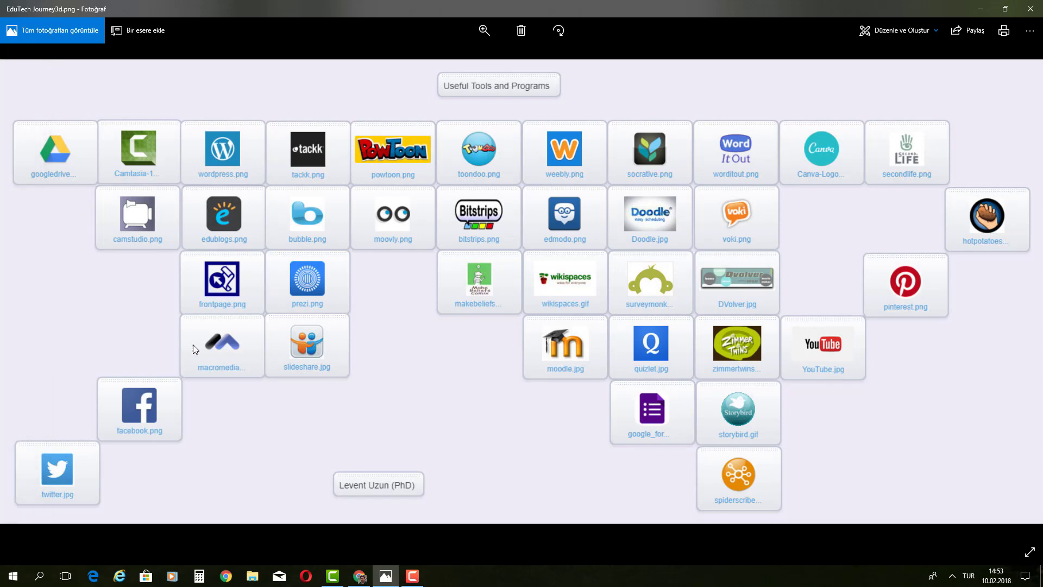
left_click(981, 11)
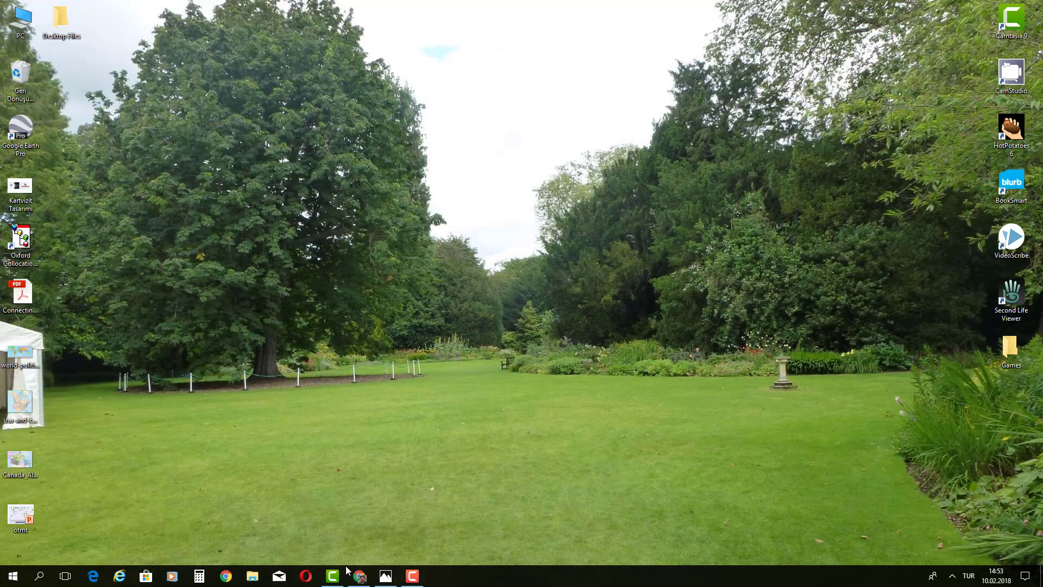
mouse_move(363, 578)
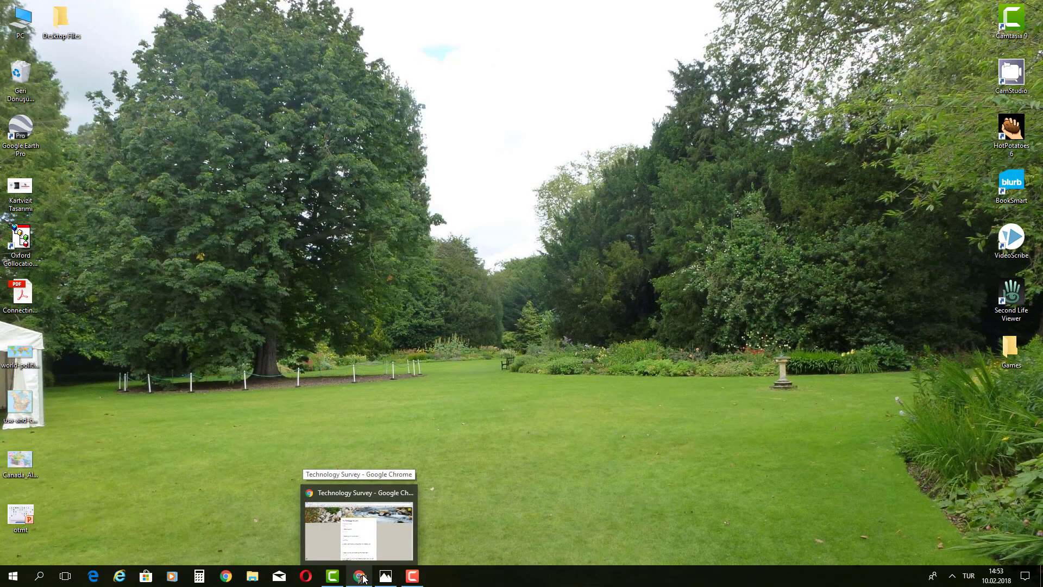
left_click(363, 578)
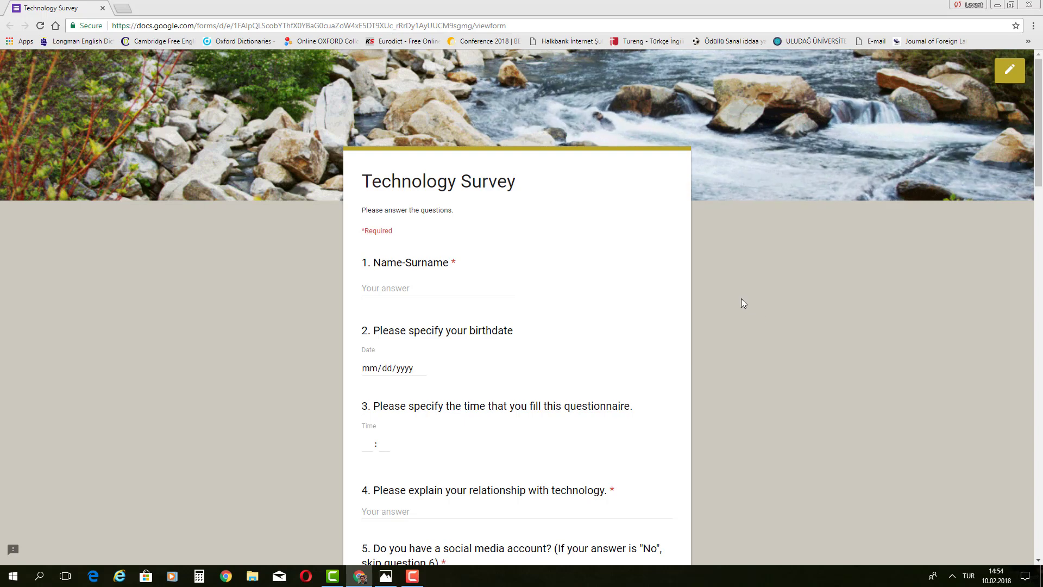
- Examine the opening questions of the Technology Survey, including the birthdate question's calendar and the time question
scroll(681, 264, "down", 3)
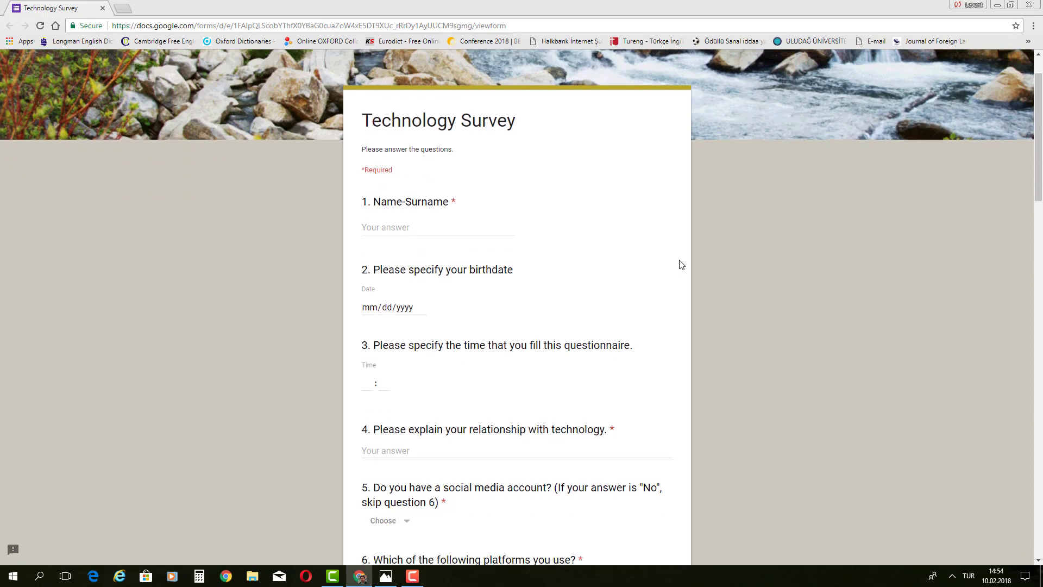
scroll(682, 264, "down", 3)
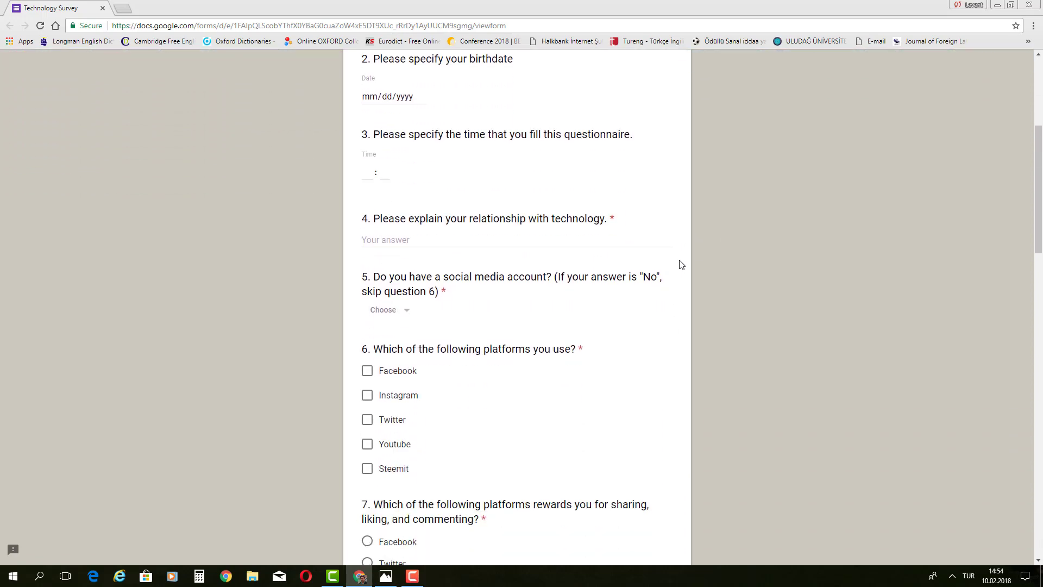
scroll(682, 265, "up", 2)
scroll(678, 264, "up", 2)
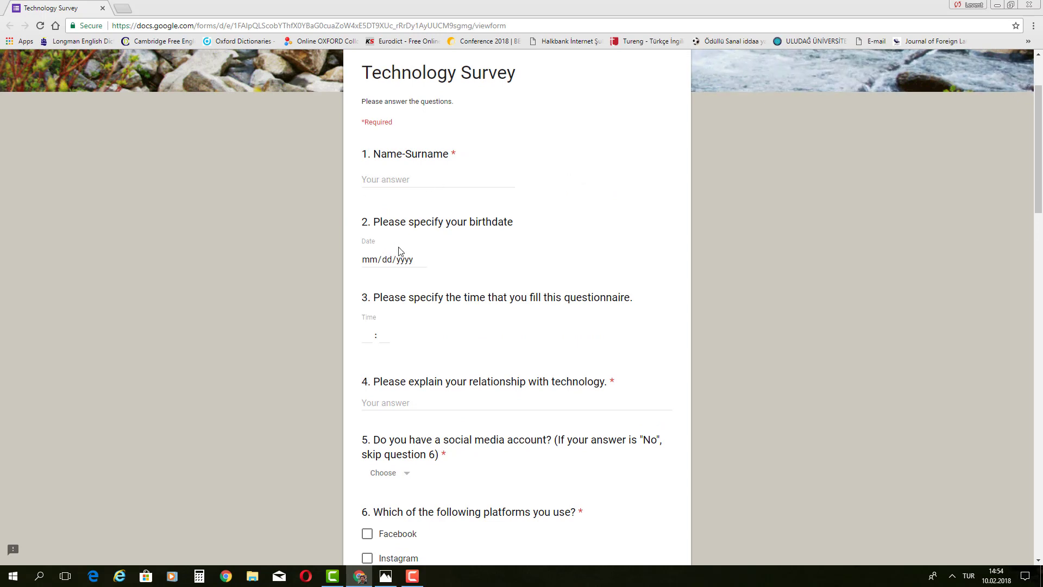
left_click(419, 261)
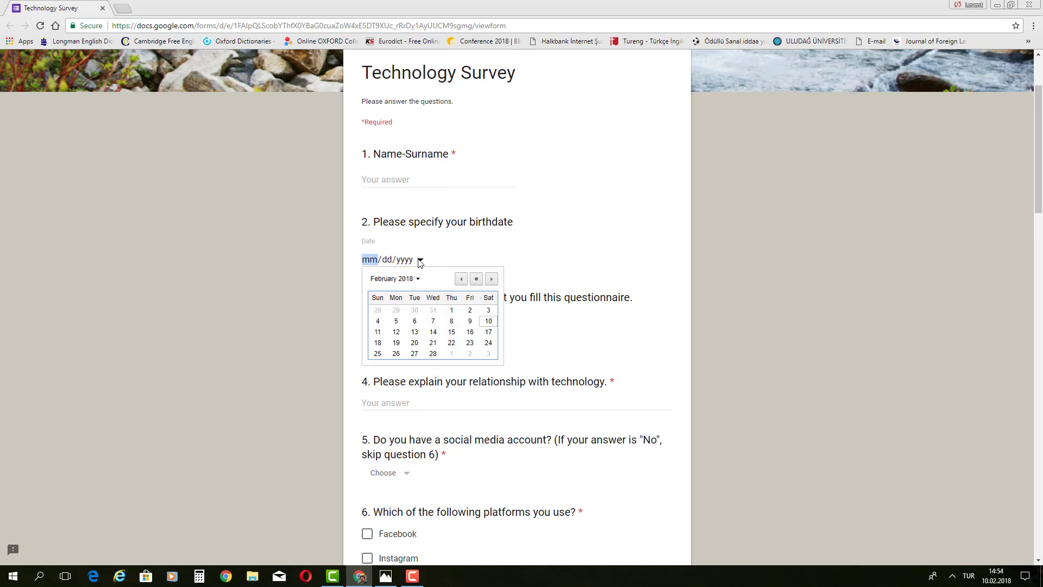
left_click(612, 268)
scroll(372, 251, "down", 2)
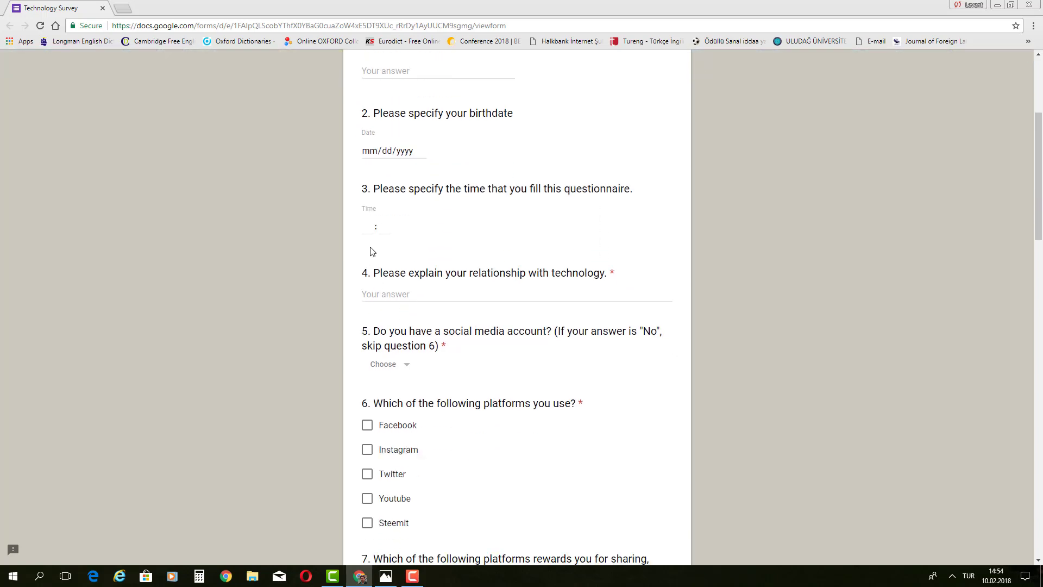
scroll(480, 239, "down", 2)
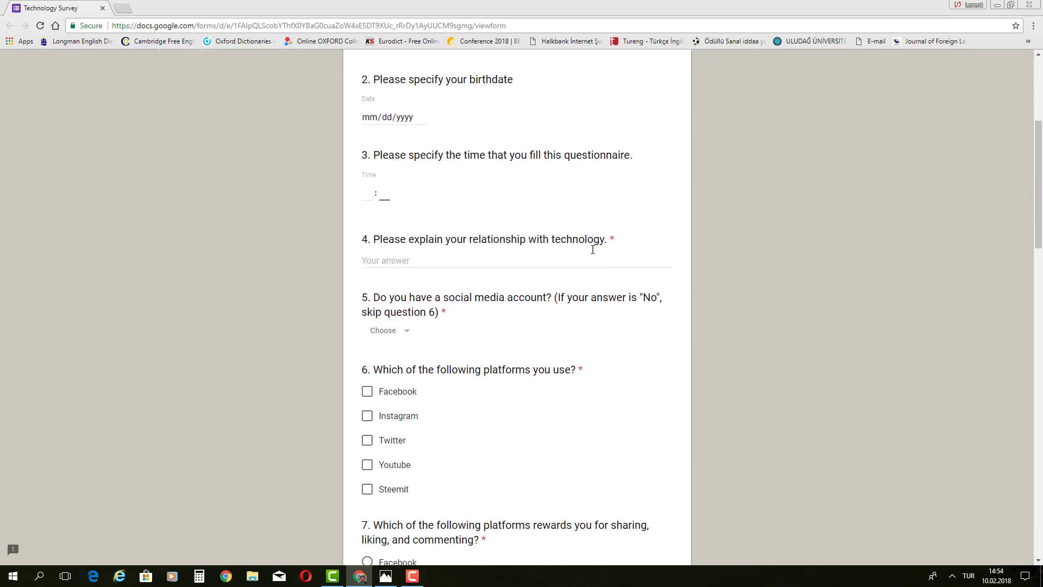
- Inspect question 5's answer choices and try selecting and deselecting Twitter in question 6
left_click(409, 262)
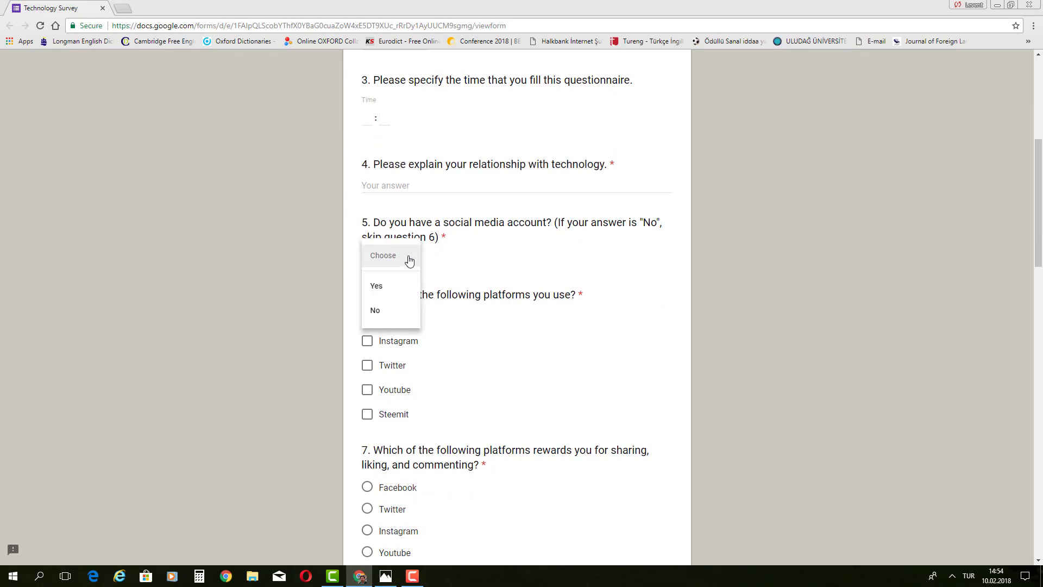
left_click(628, 276)
scroll(552, 324, "down", 3)
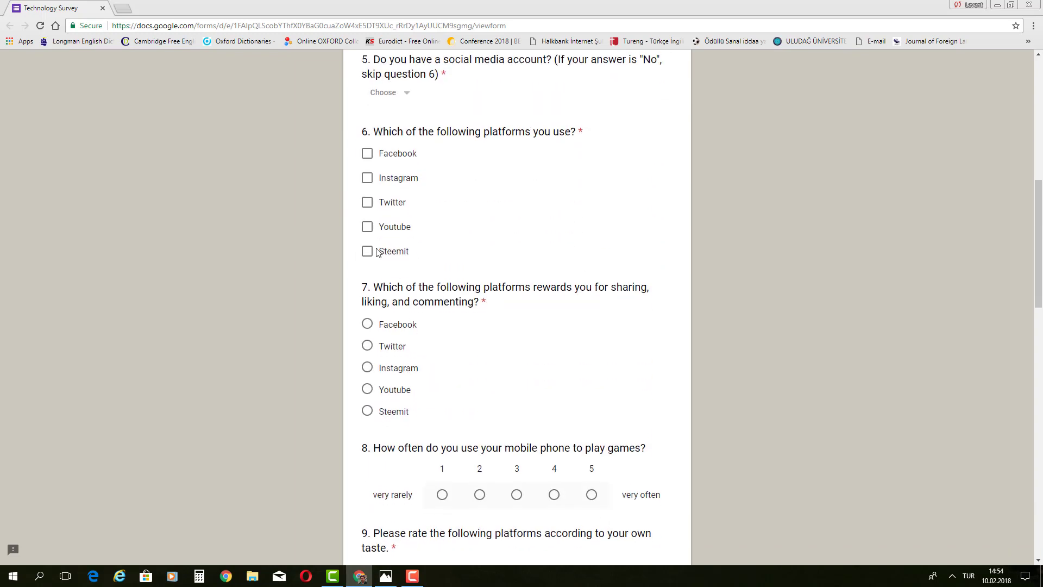
left_click(367, 203)
scroll(600, 224, "down", 1)
left_click(366, 149)
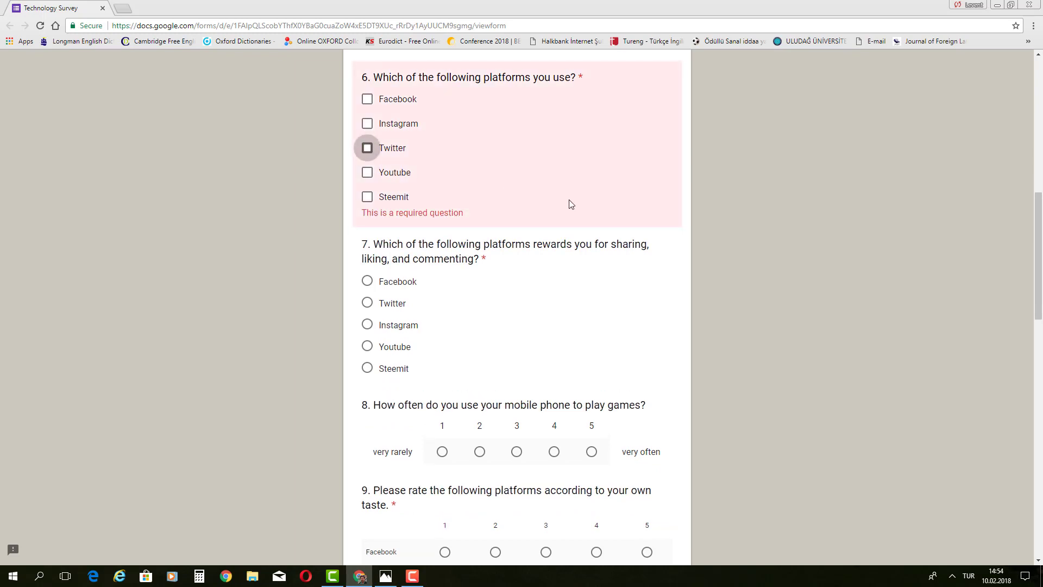
- Review the remaining survey questions from question 7 through the picture and video items, and return to the form's start
scroll(679, 250, "down", 3)
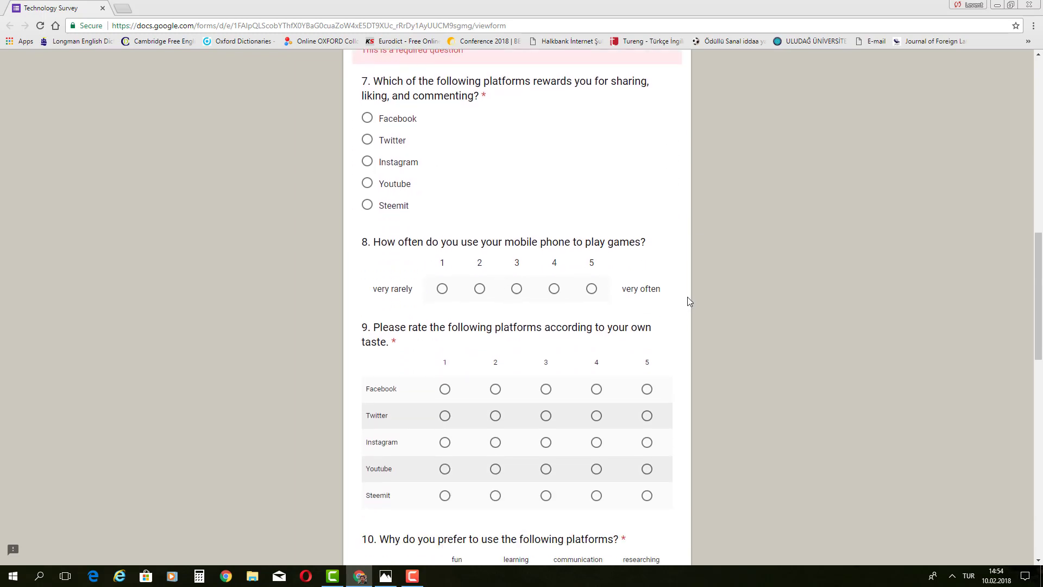
scroll(674, 296, "down", 3)
scroll(569, 280, "down", 5)
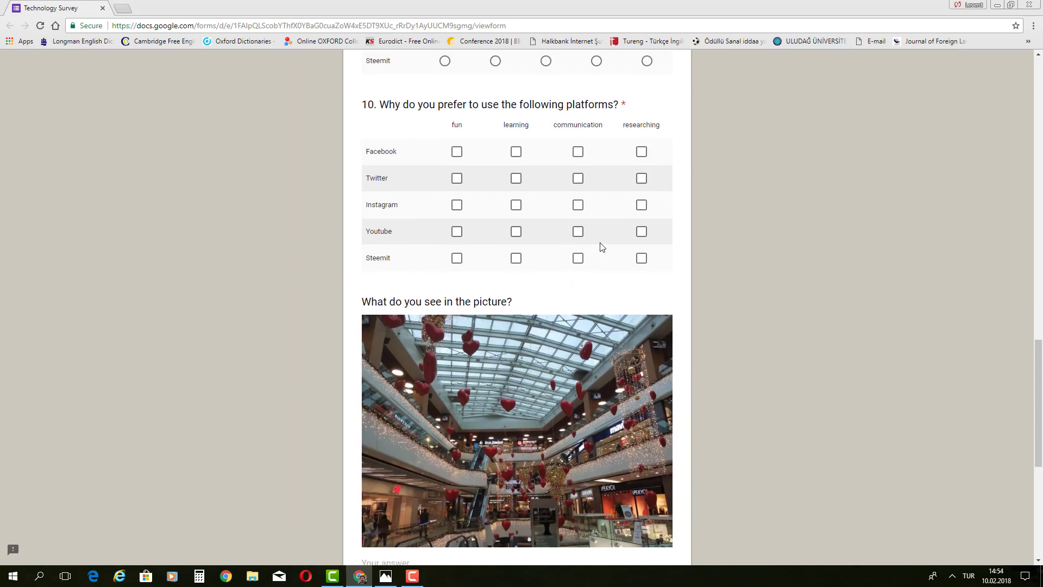
scroll(625, 247, "down", 3)
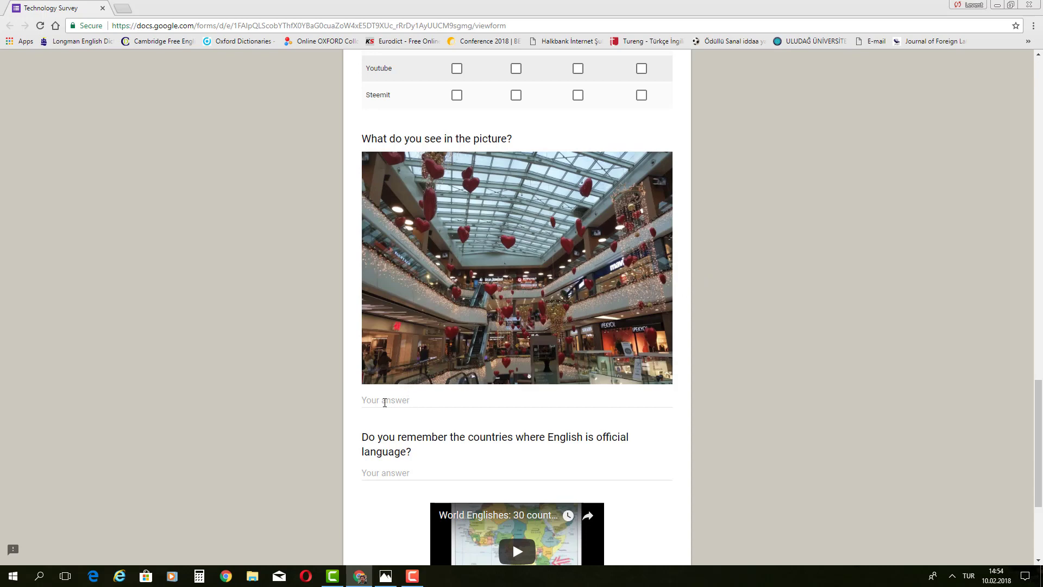
left_click(385, 402)
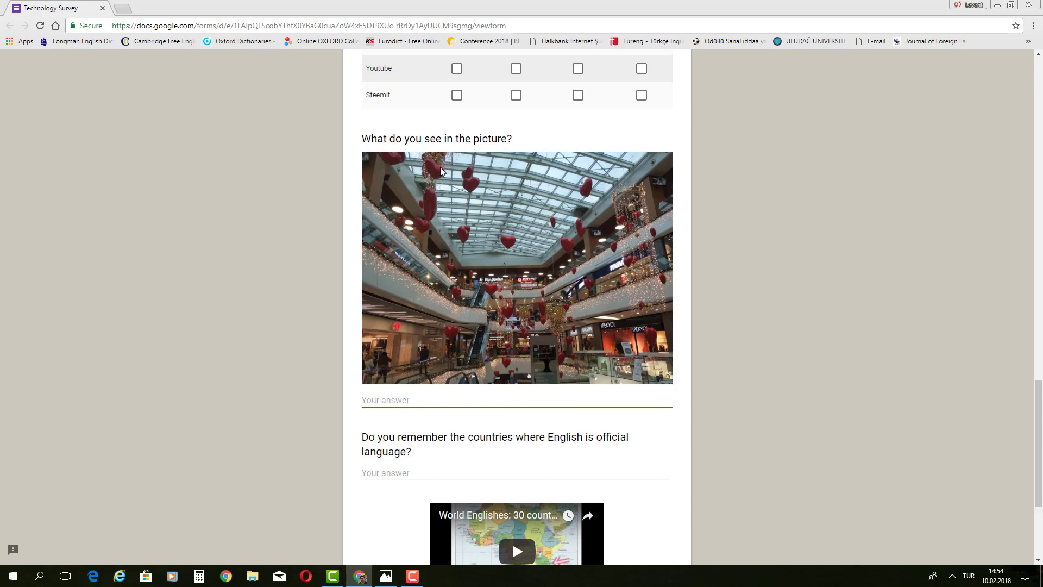
scroll(775, 398, "down", 4)
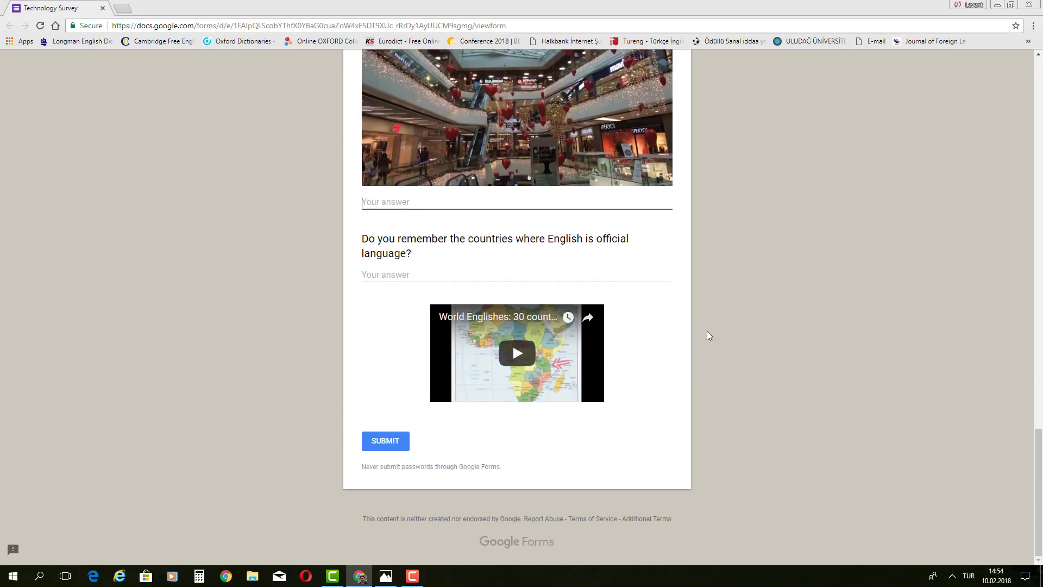
scroll(707, 332, "up", 8)
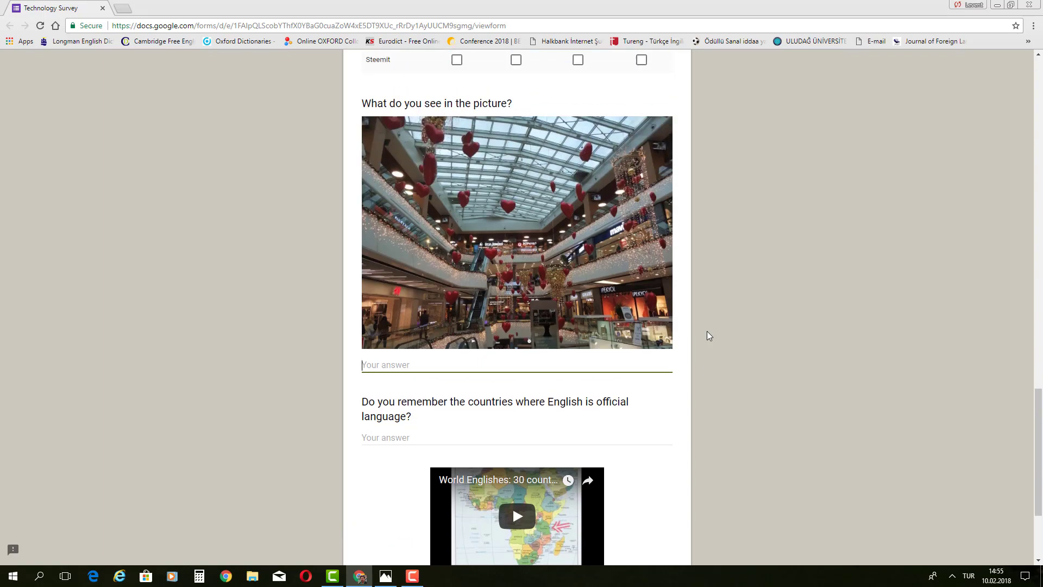
scroll(707, 333, "up", 20)
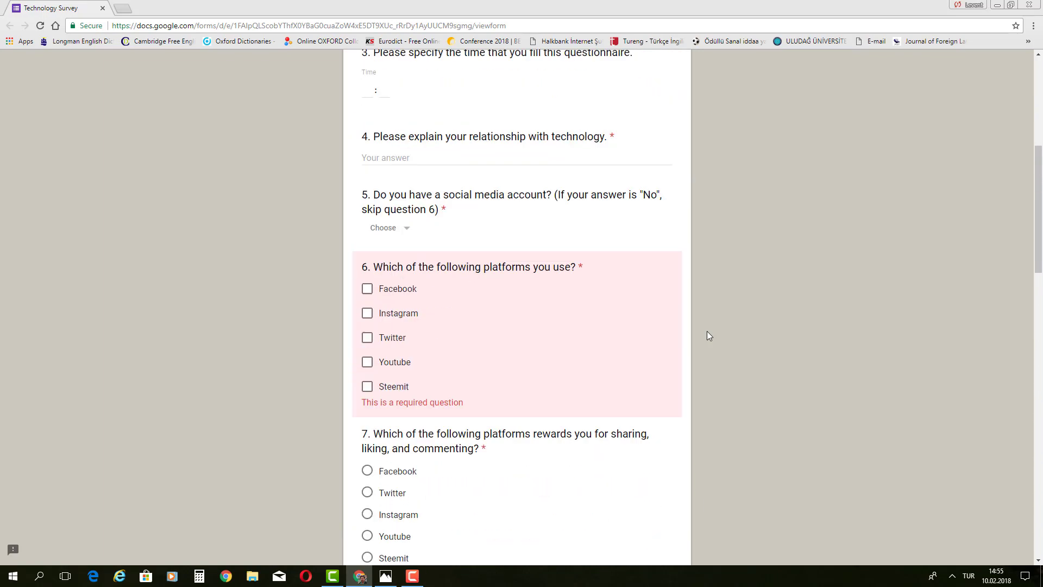
scroll(709, 335, "up", 3)
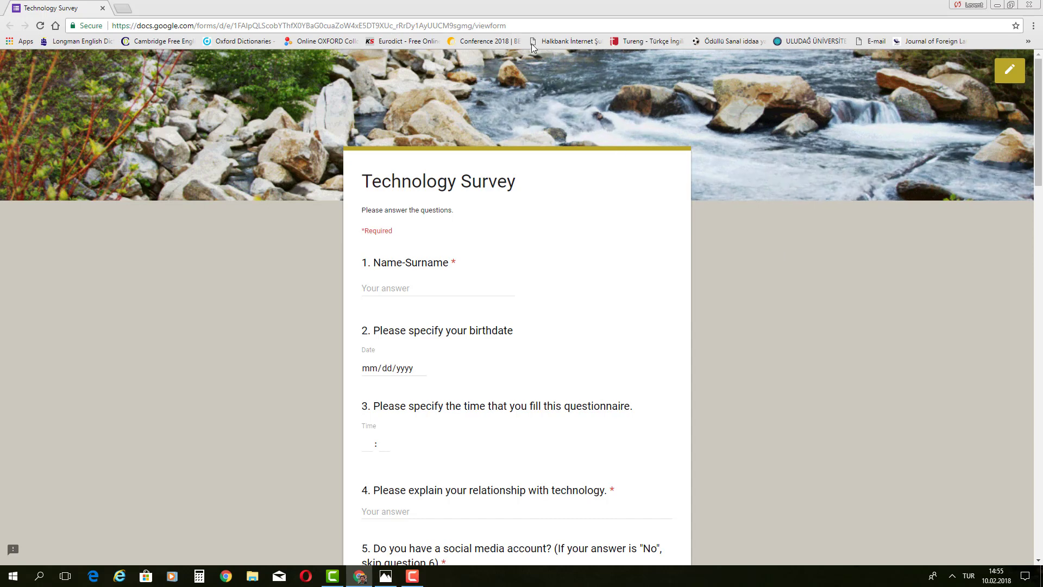
- Copy the web address of the Technology Survey form
left_click(519, 26)
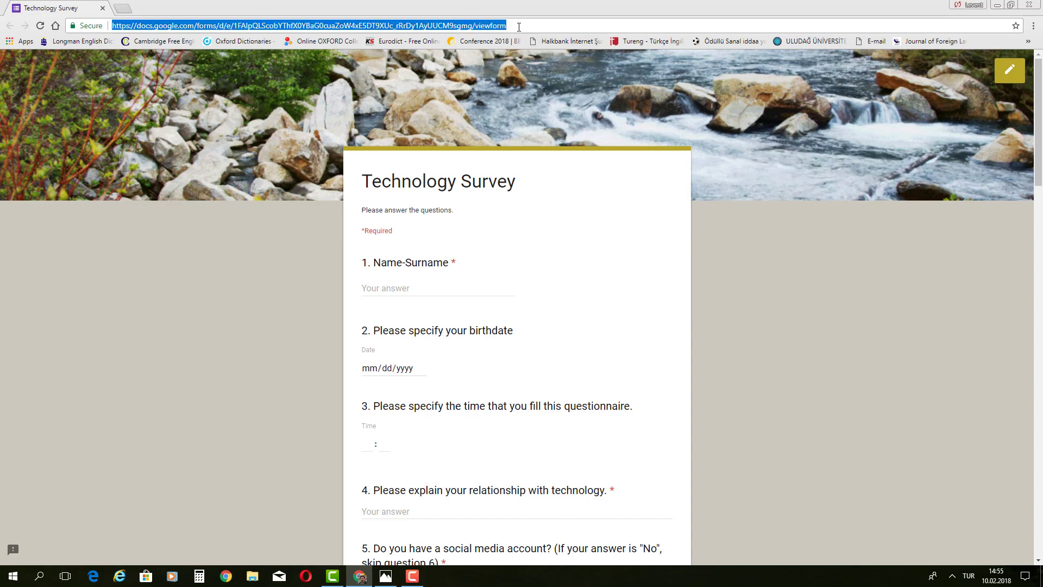
right_click(417, 26)
left_click(439, 64)
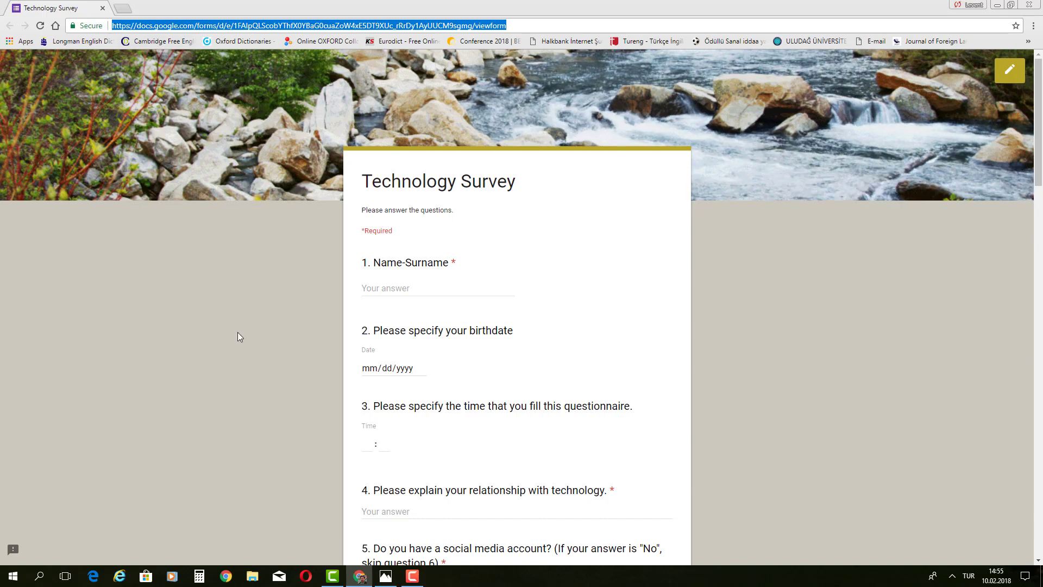
scroll(328, 332, "down", 1)
scroll(328, 331, "up", 1)
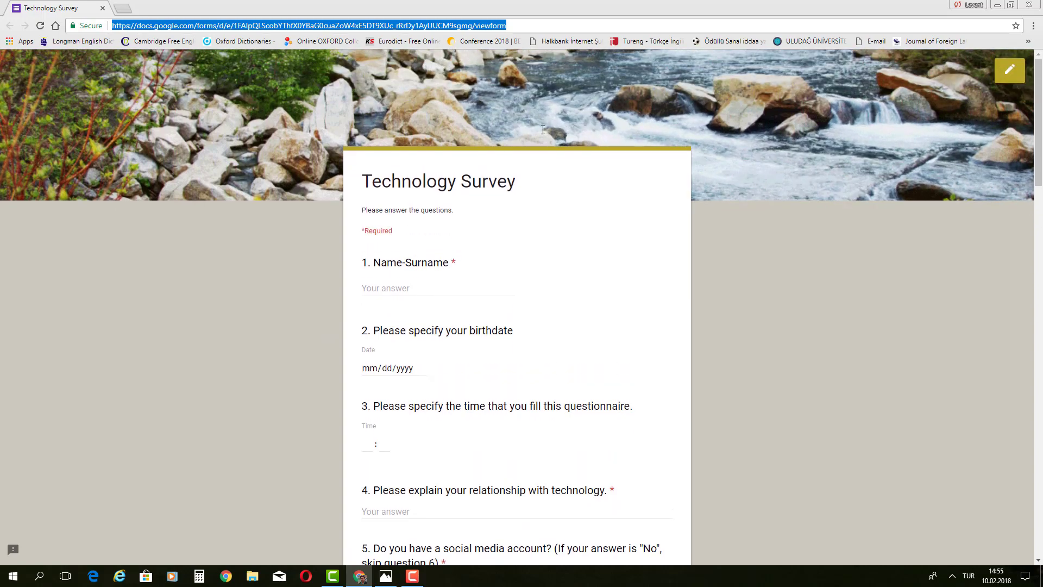
left_click(997, 5)
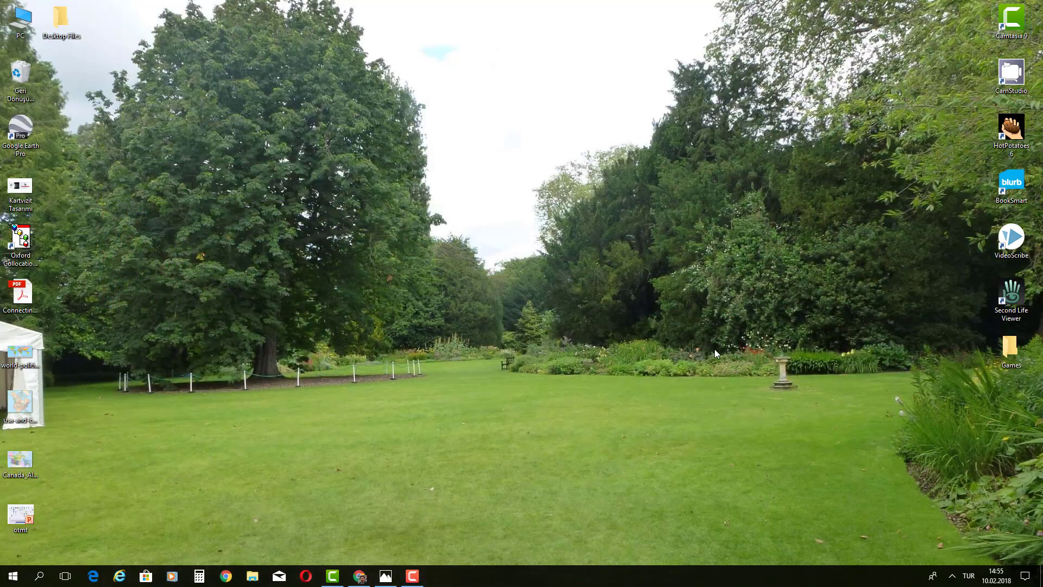
left_click(362, 576)
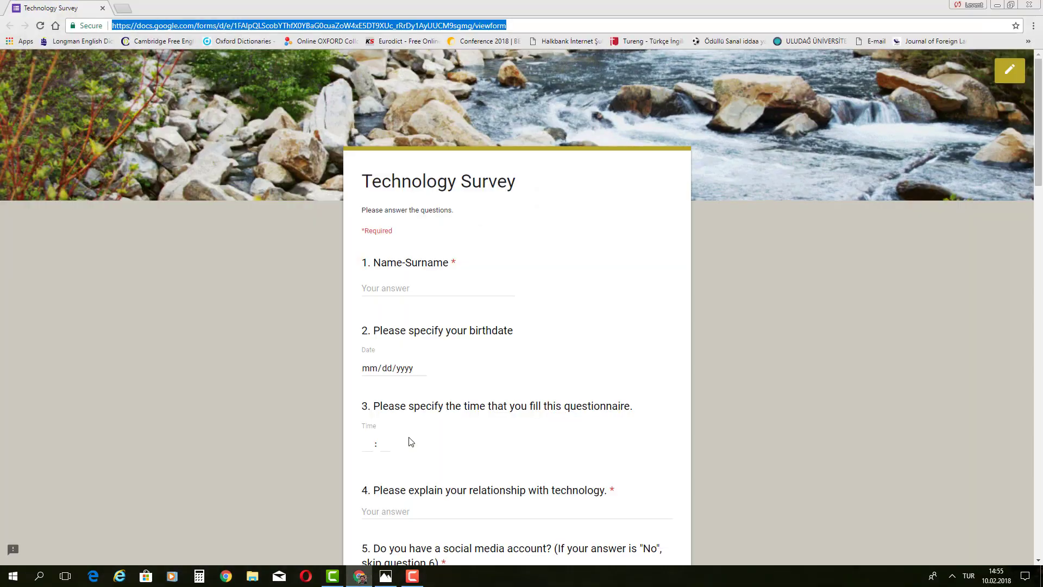
- Open Google Drive from the Google apps in a new browser tab
left_click(126, 12)
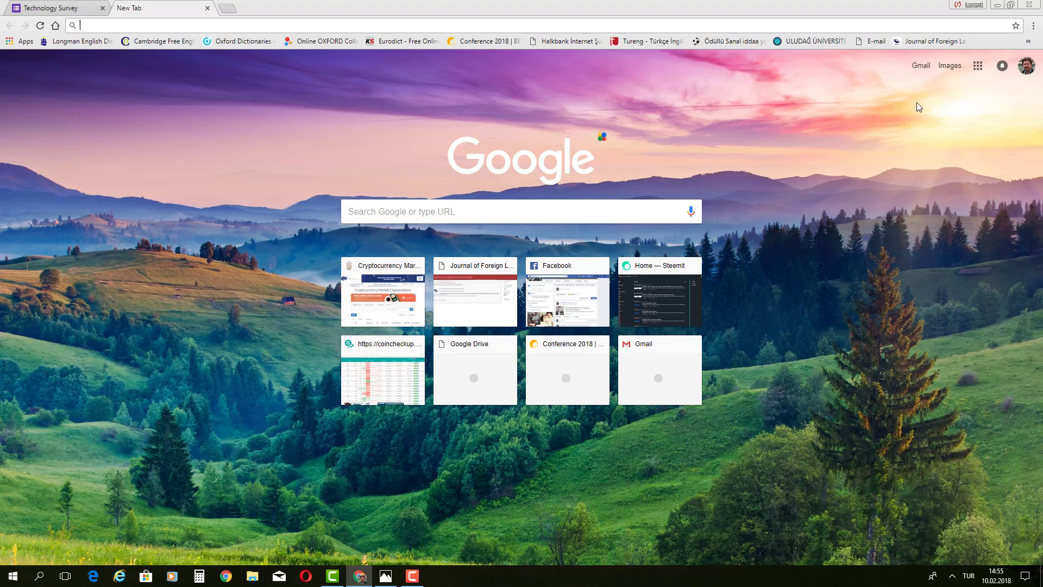
left_click(978, 66)
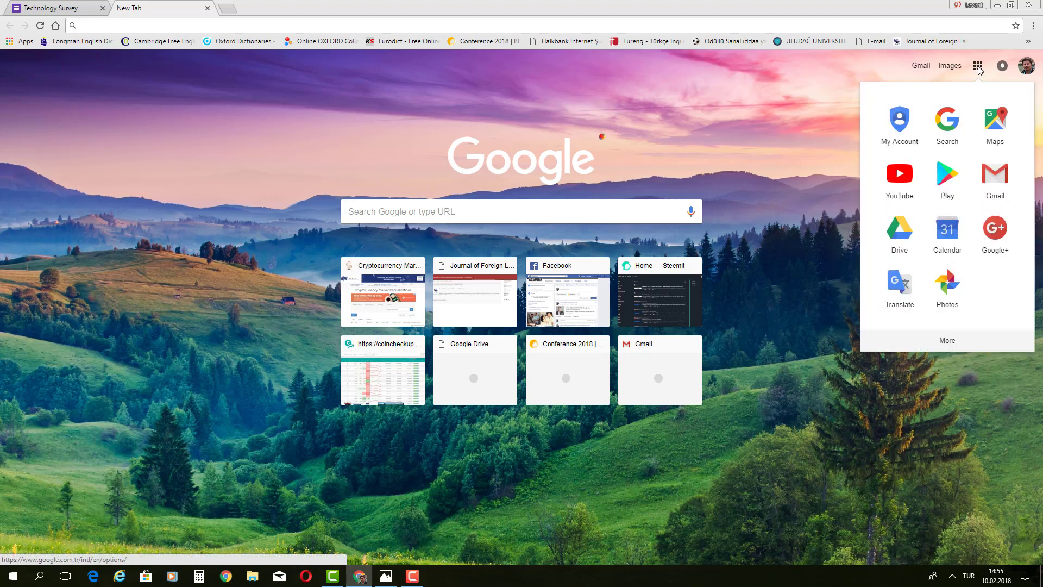
left_click(903, 241)
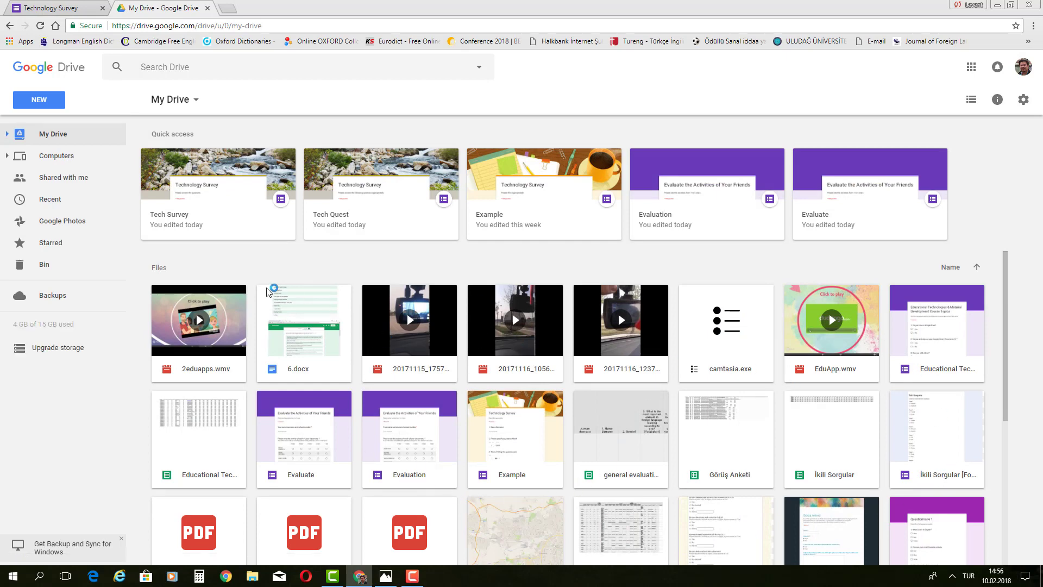
- Create a new blank Google Form in My Drive
left_click(46, 107)
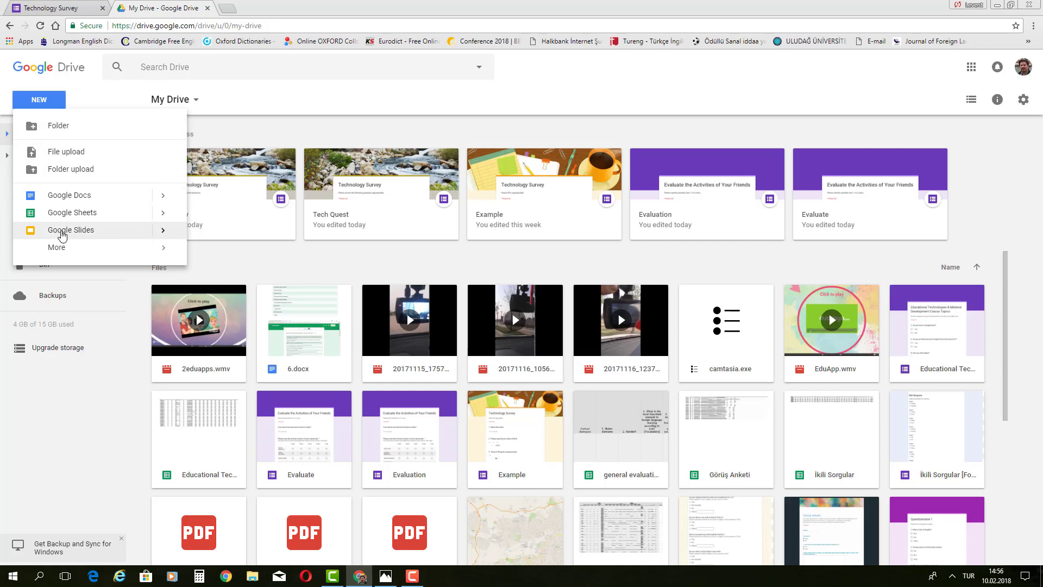
mouse_move(65, 253)
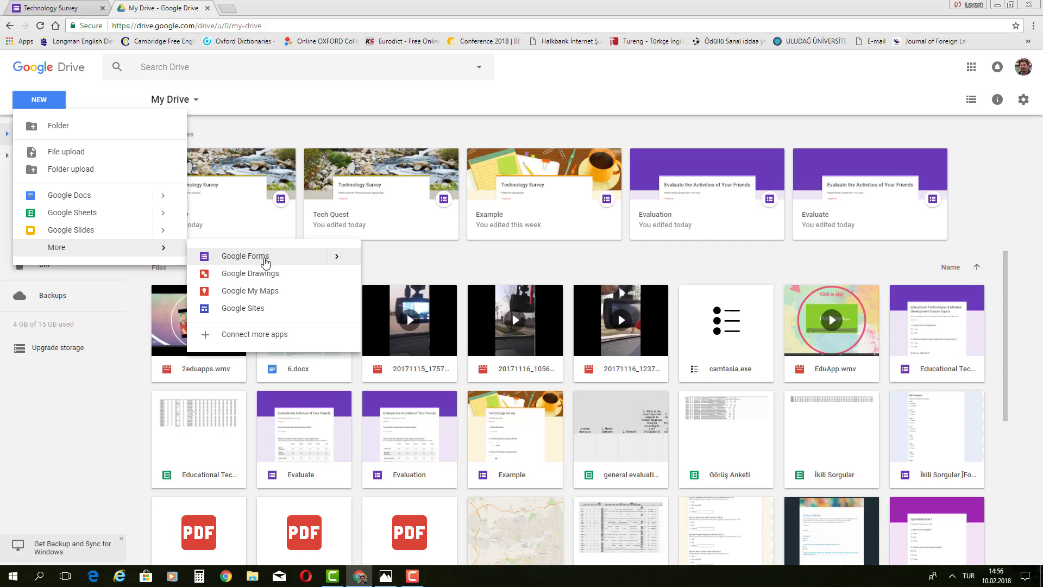
left_click(266, 262)
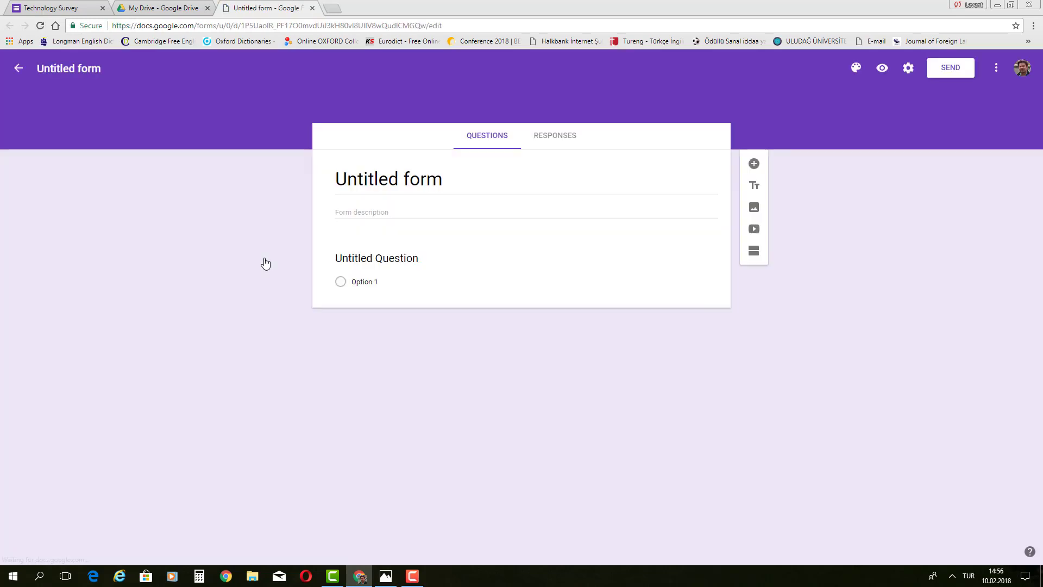
- Replace the untitled form's title with "Survey"
left_click(336, 257)
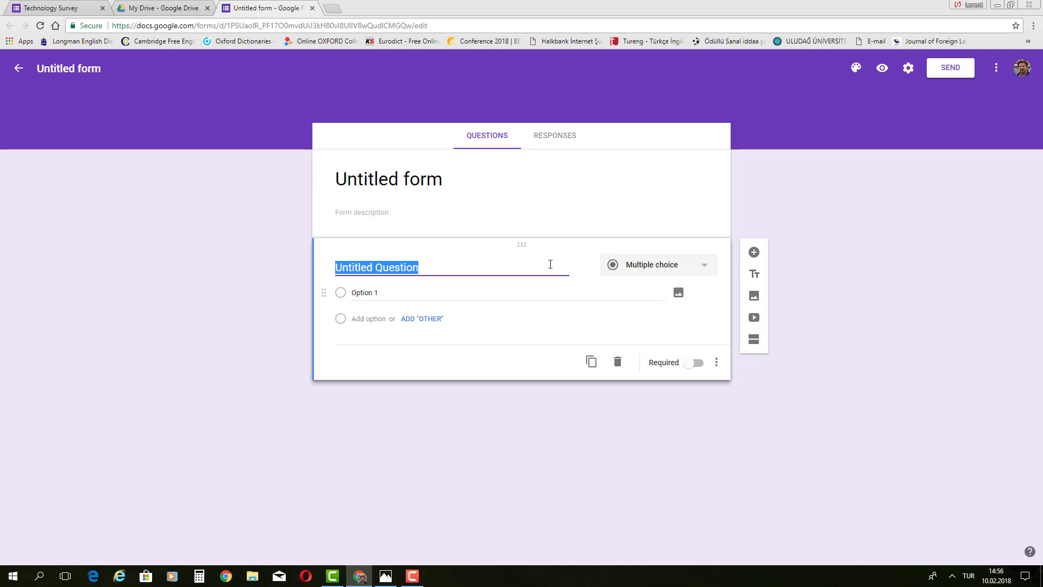
left_click(432, 178)
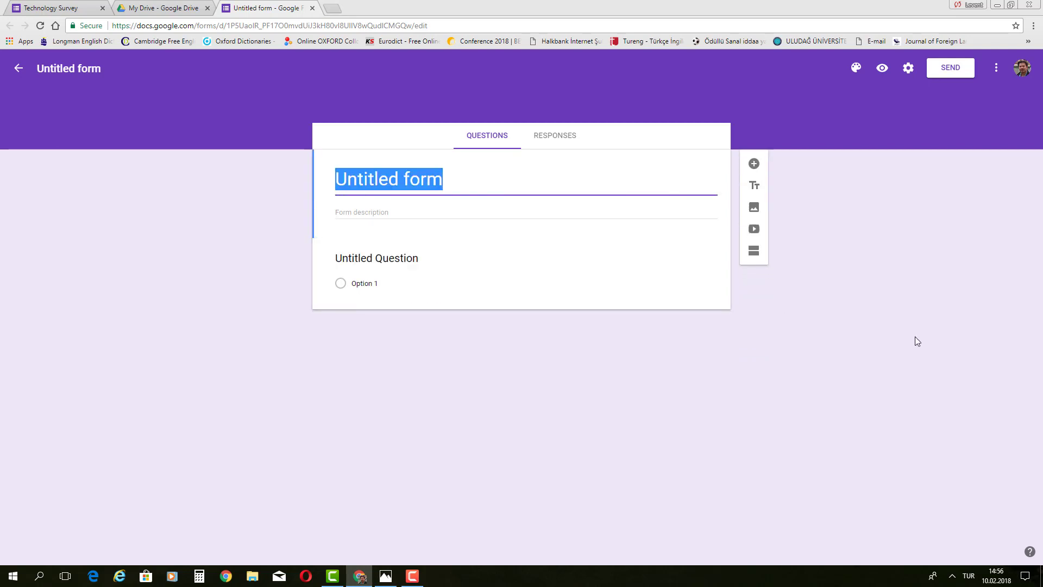
type("Survey")
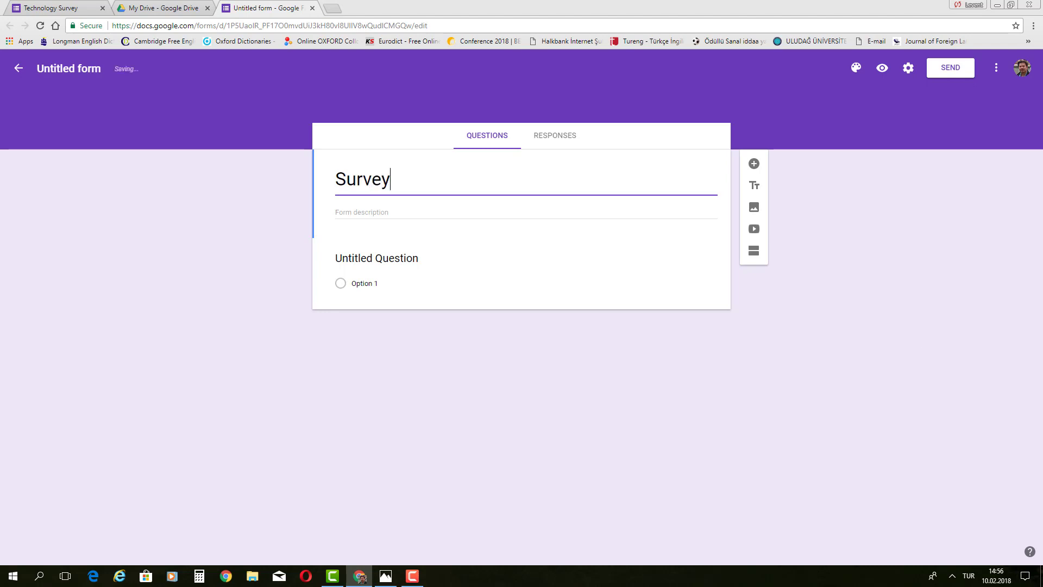
- Enter "Please complete the survey." as the form description
left_click(374, 218)
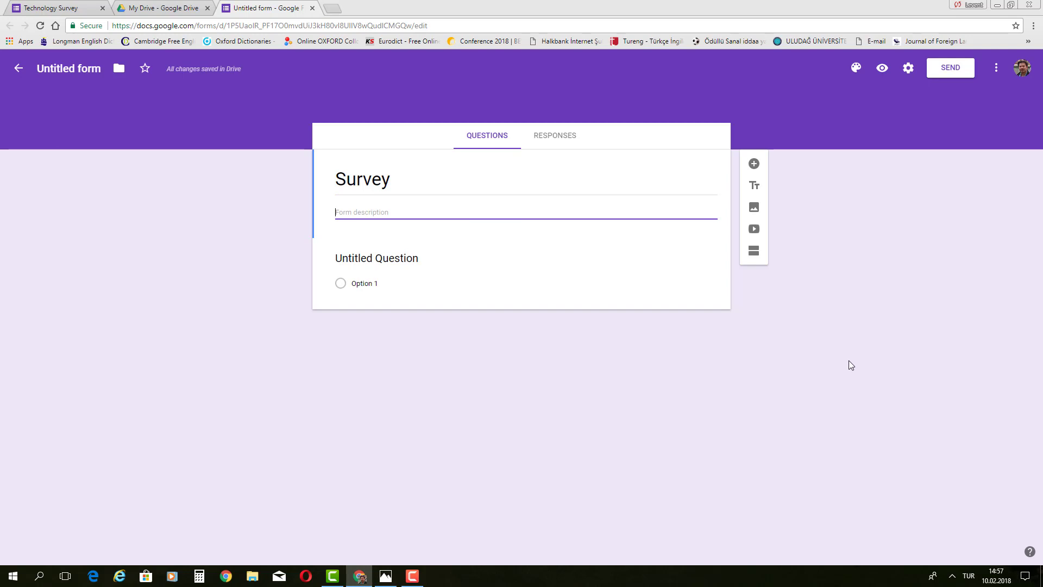
type("Please compl")
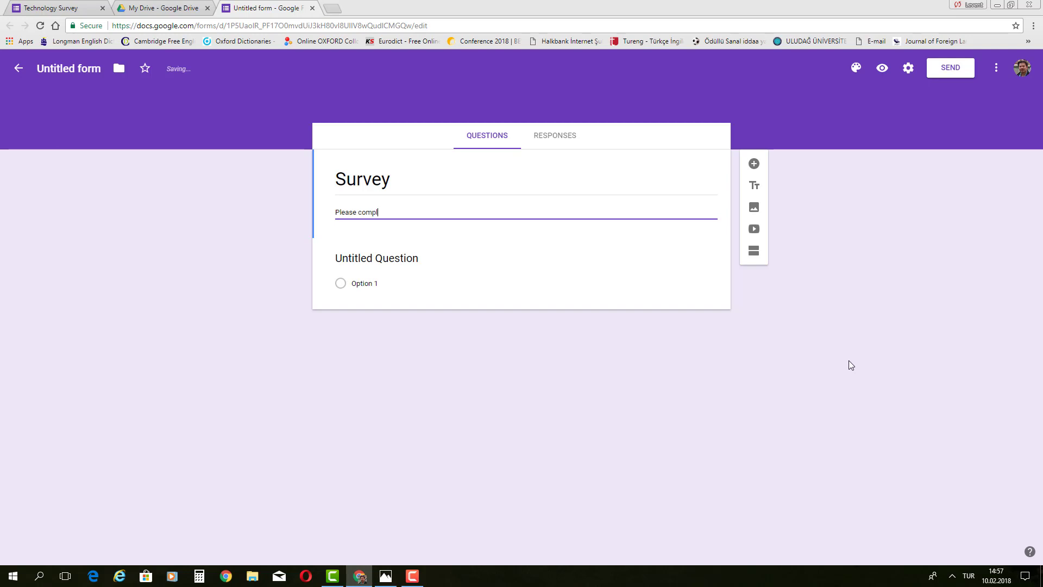
type("ete the survey.")
left_click(251, 294)
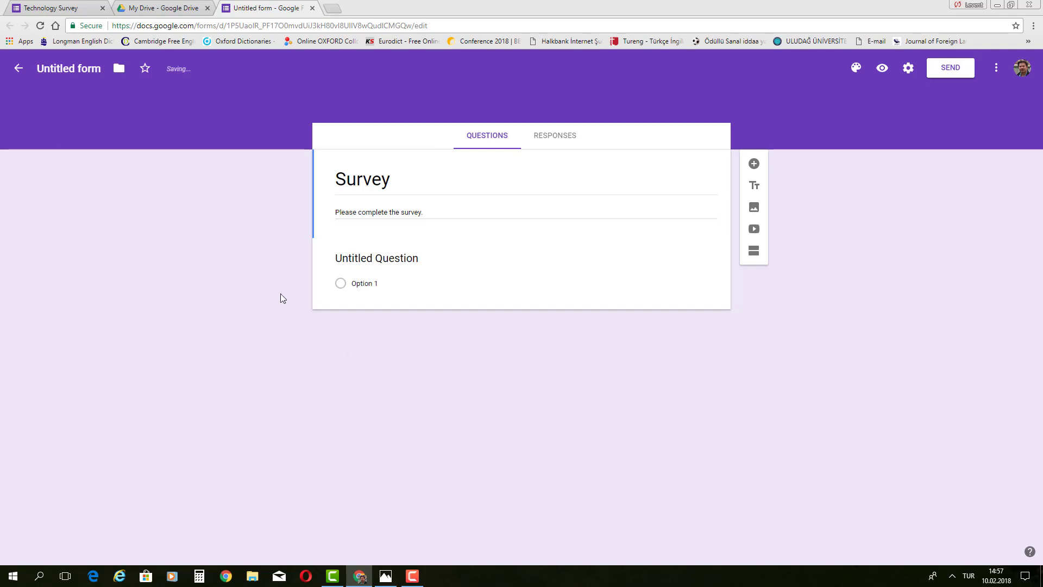
- Title the first question "1. Name-Surname" and make it a short-answer question that is not required
left_click(411, 258)
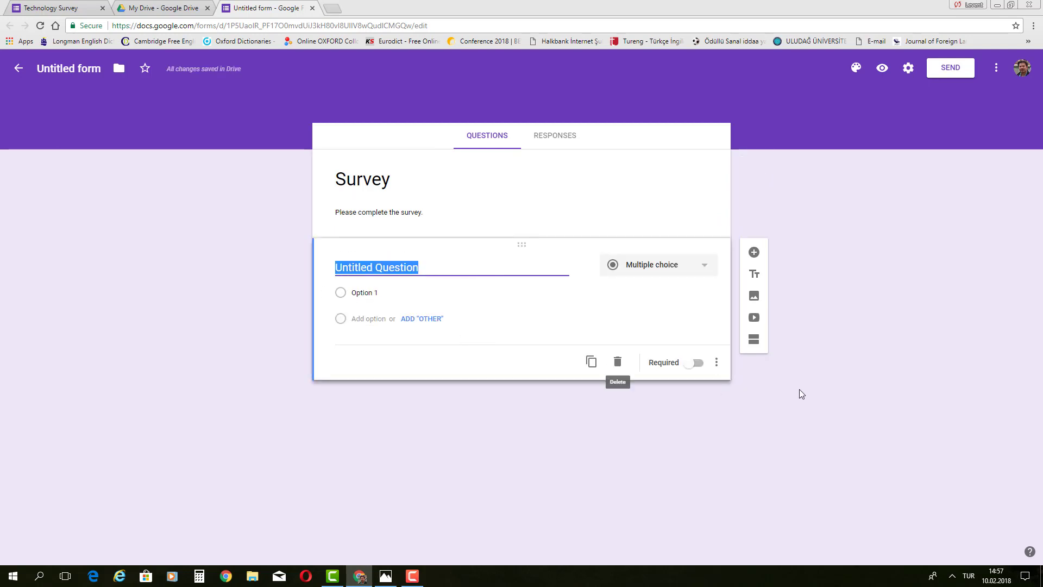
type("1.")
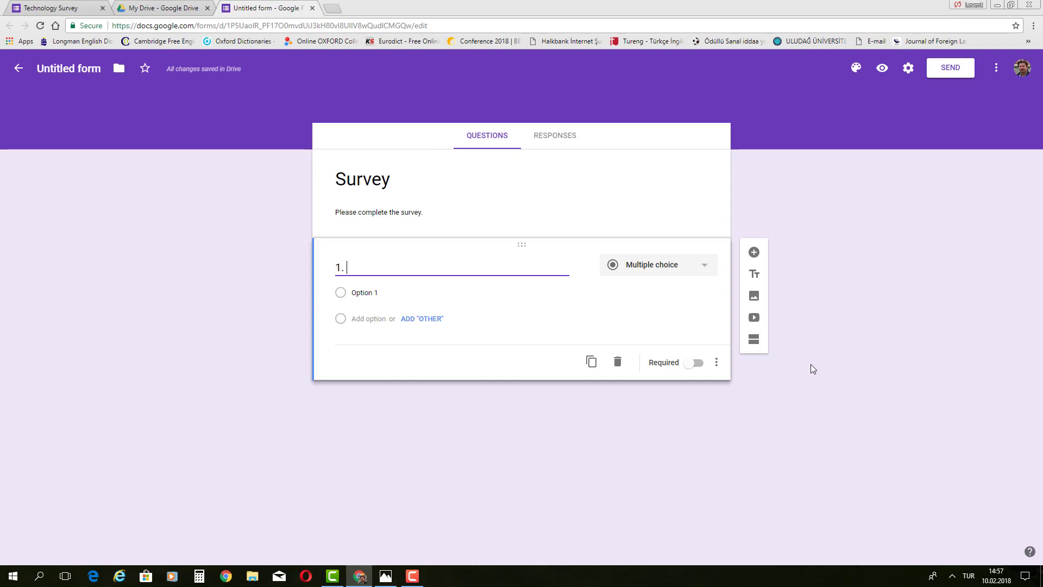
left_click(365, 269)
left_click(700, 366)
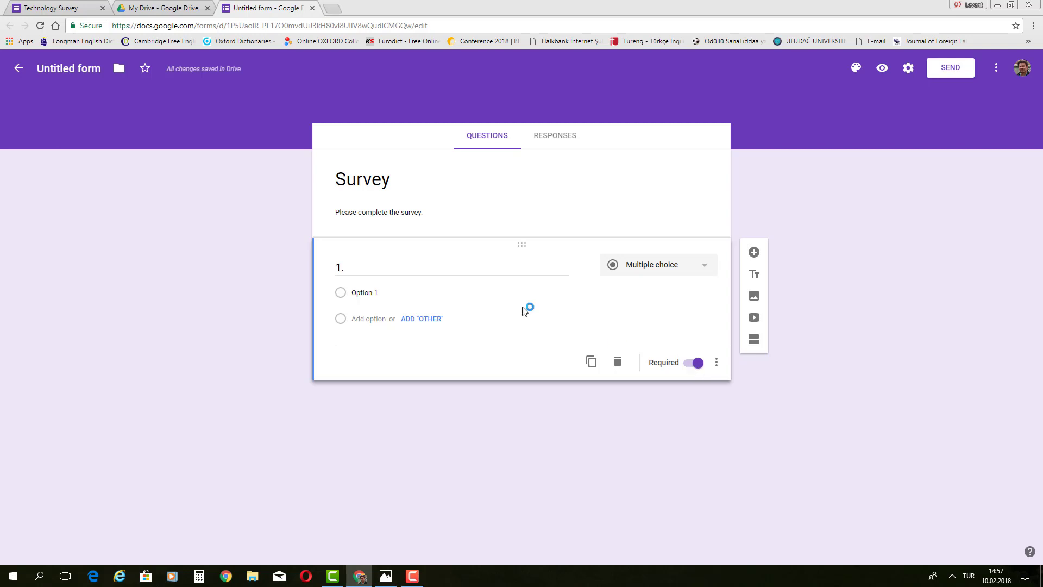
left_click(688, 365)
left_click(374, 268)
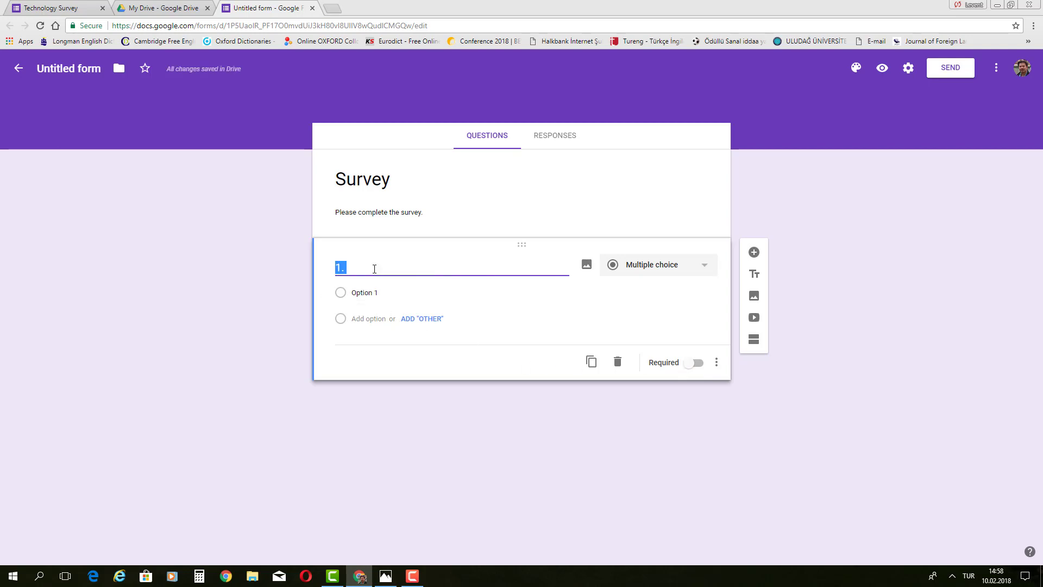
left_click(375, 268)
type("Name-")
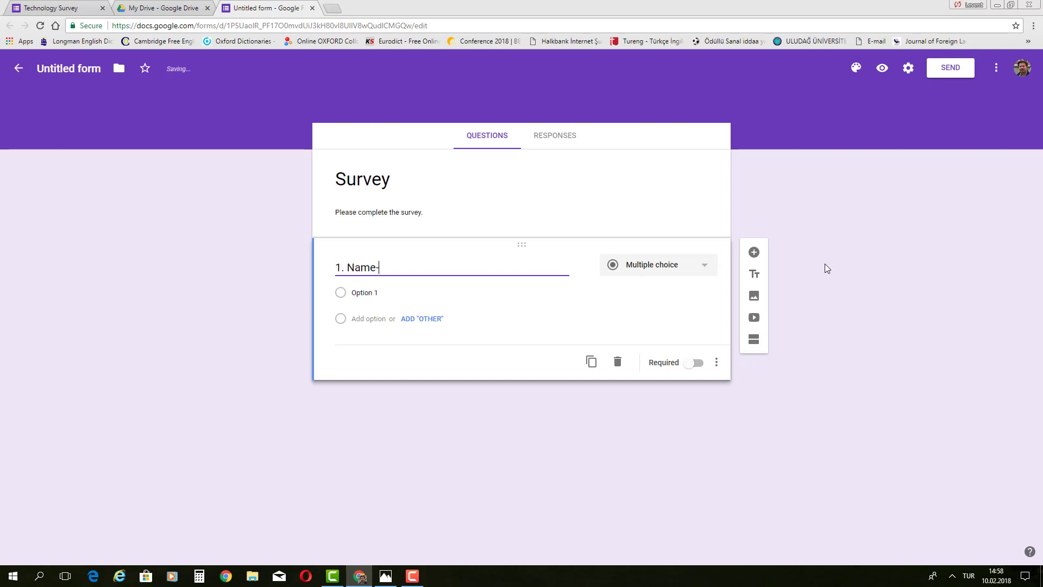
type("Surname")
left_click(708, 270)
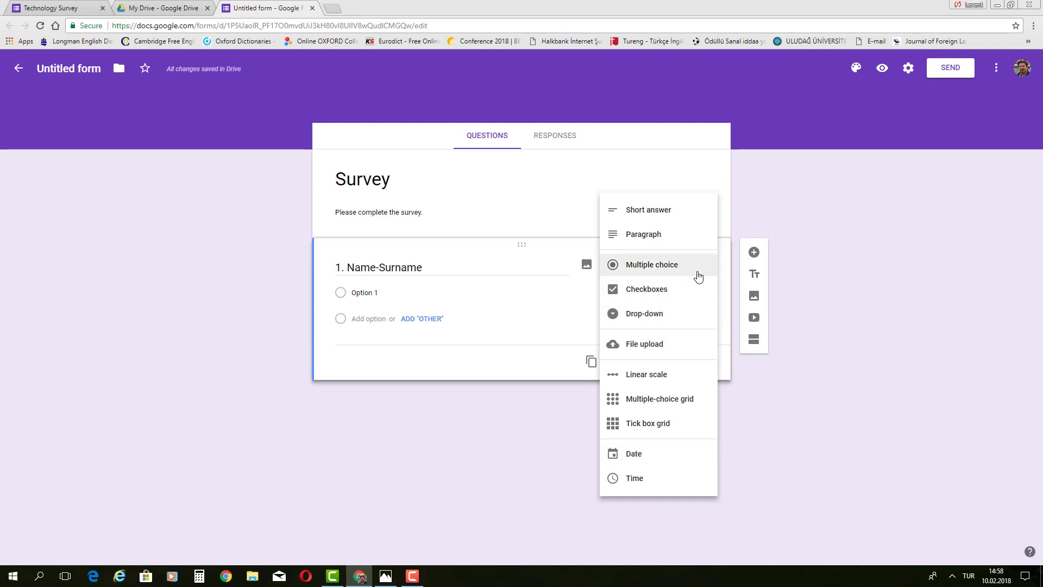
left_click(658, 215)
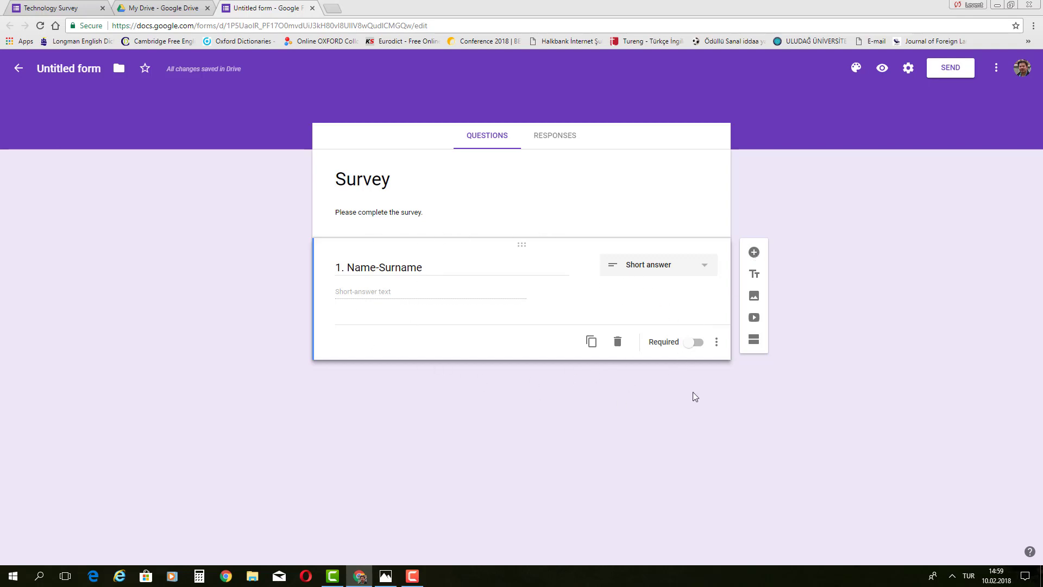
- Preview the form, try the first question with the answer "Name Surname", and return to the editor without submitting
left_click(883, 68)
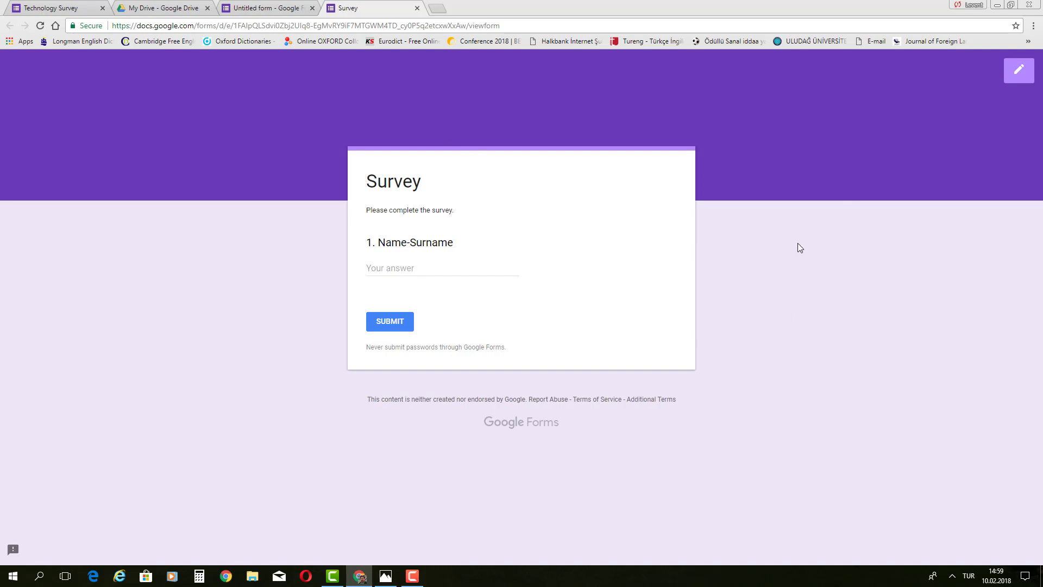
left_click(417, 270)
type("Name ")
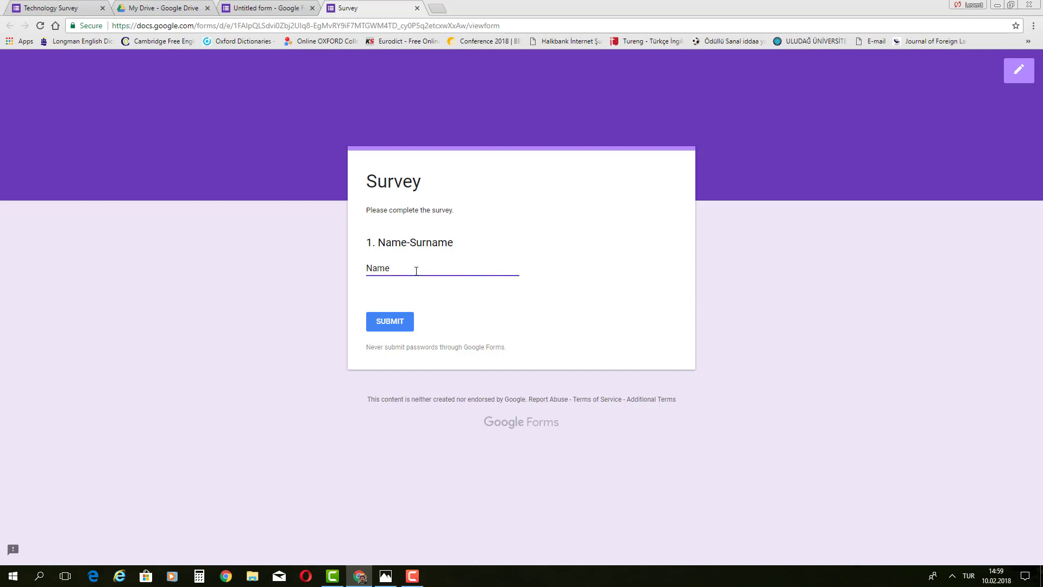
type("Surname")
left_click(417, 8)
left_click(573, 84)
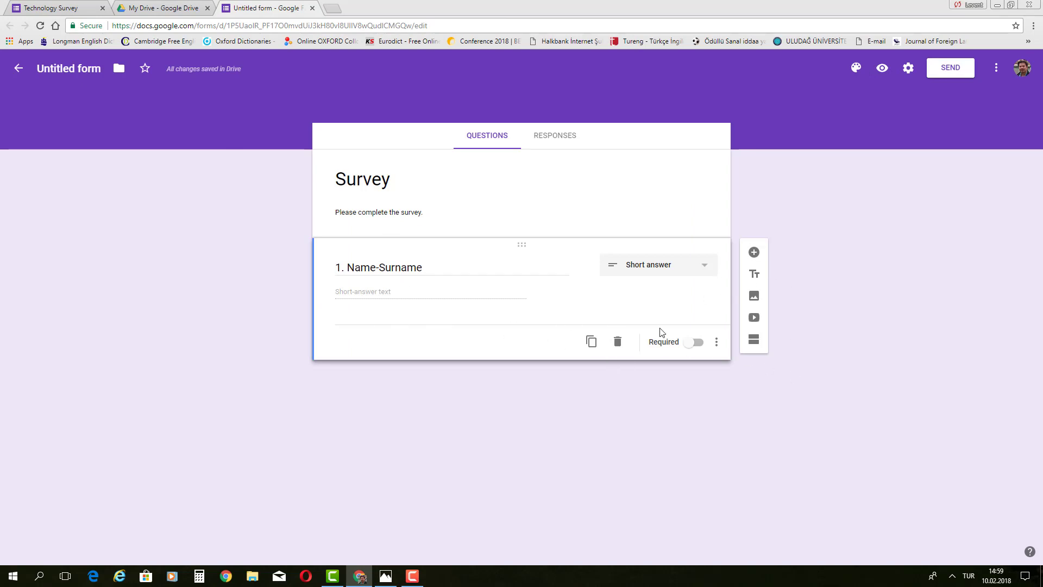
- Add a second question titled "2. Date of birth" with the Date answer type, leaving it not required
left_click(755, 253)
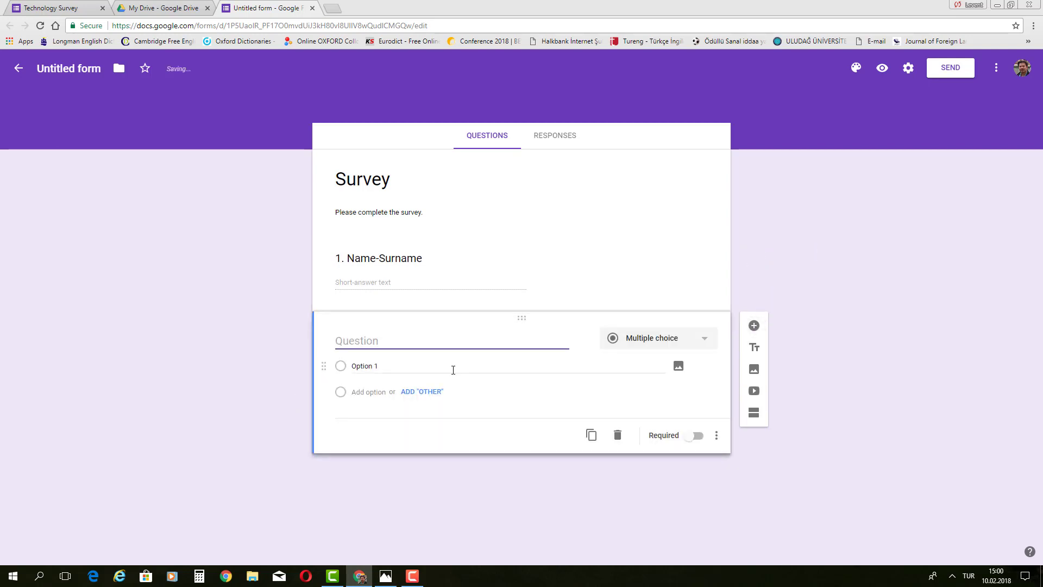
type("2.")
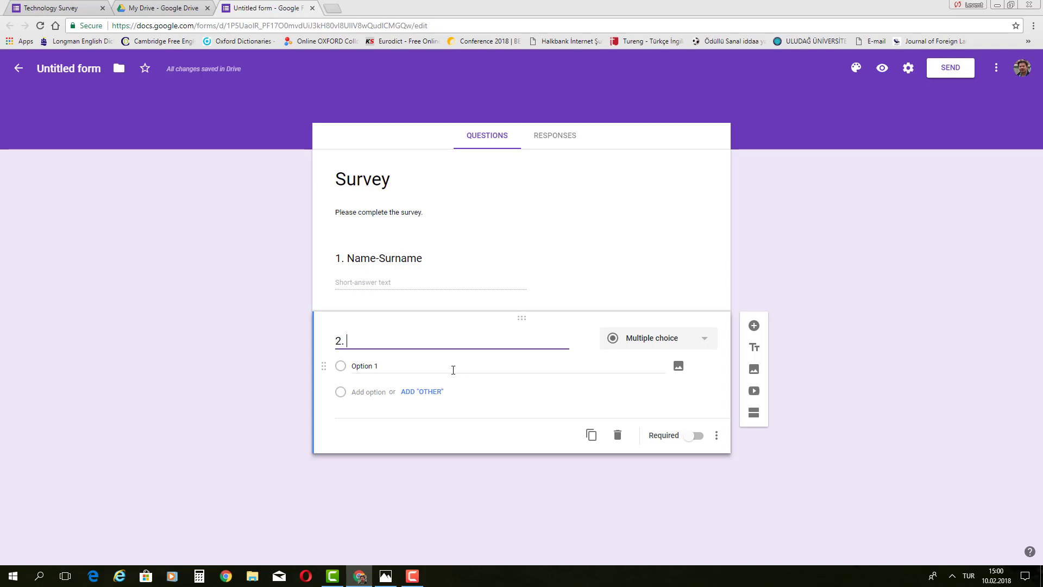
type("Date of")
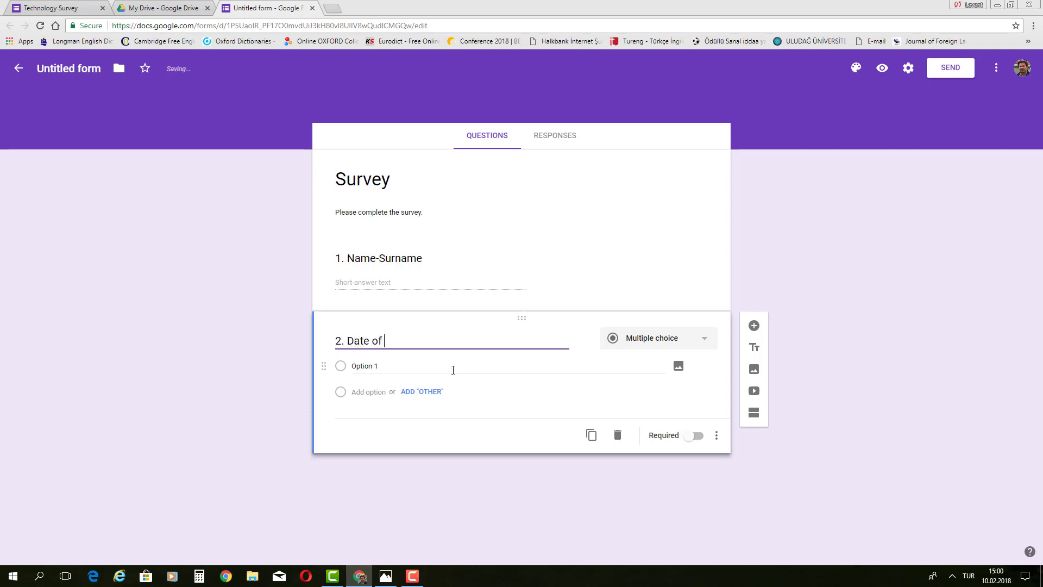
type(" birth")
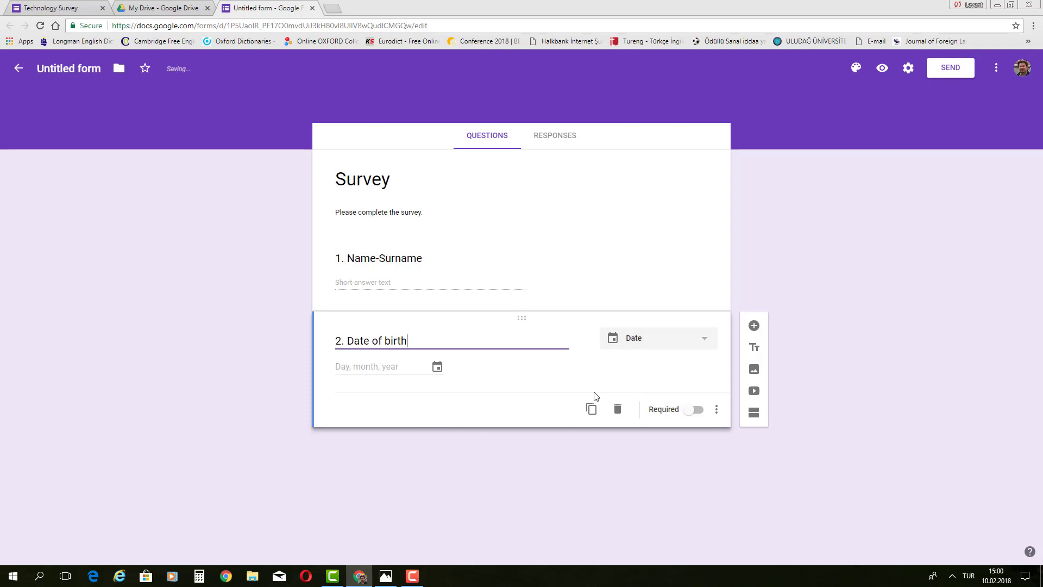
left_click(701, 341)
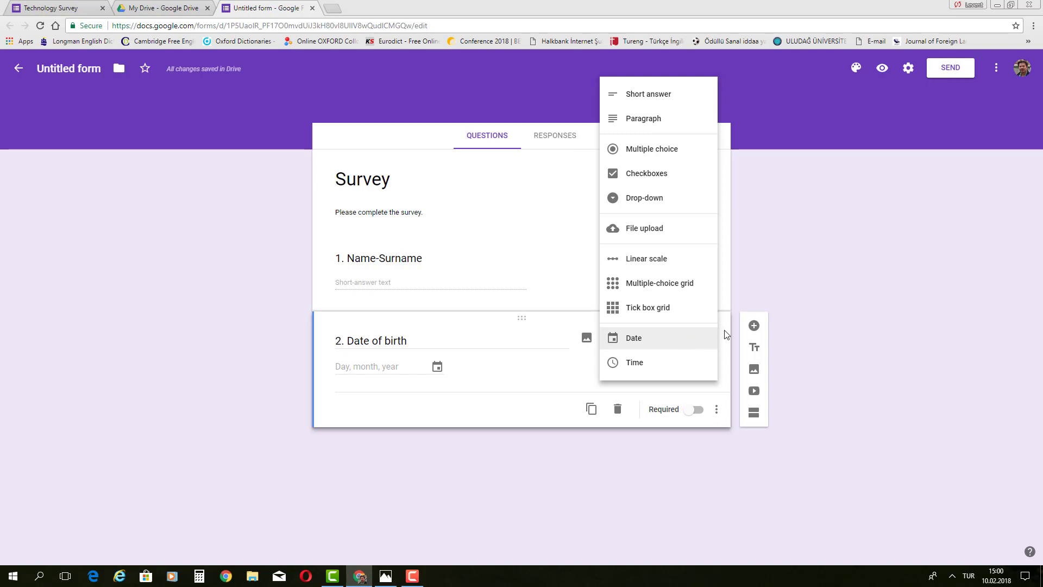
left_click(751, 285)
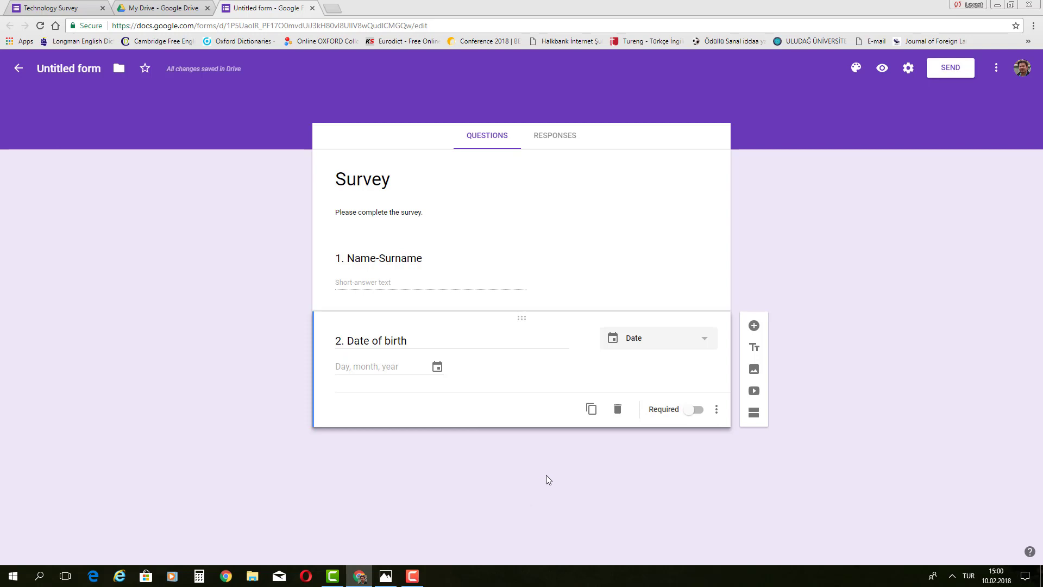
left_click(698, 414)
left_click(688, 414)
- Add a third question, "Please specify the time that you fill in this questionnaire.", with the Time answer type
left_click(753, 326)
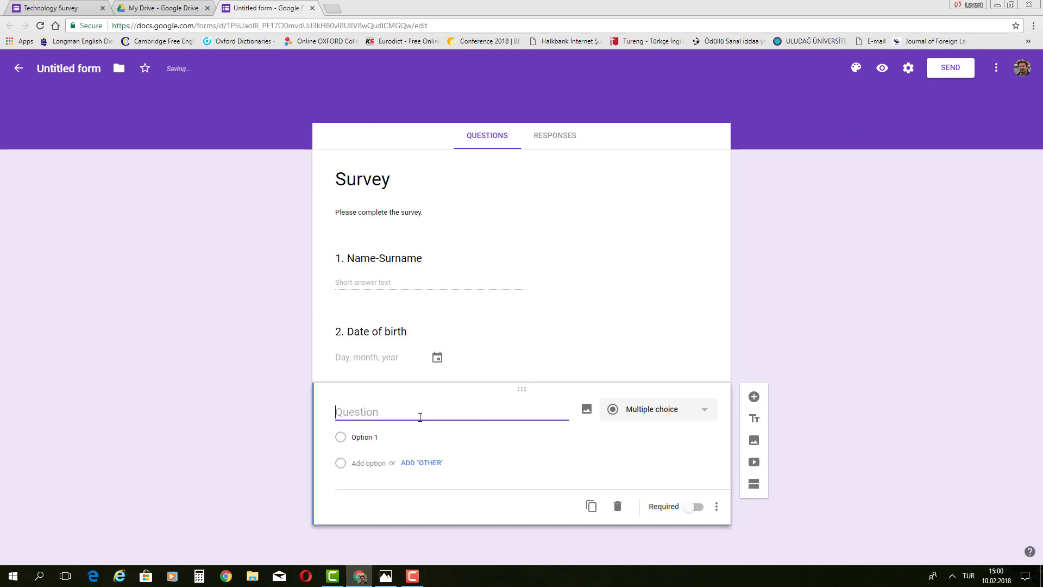
type("Ple")
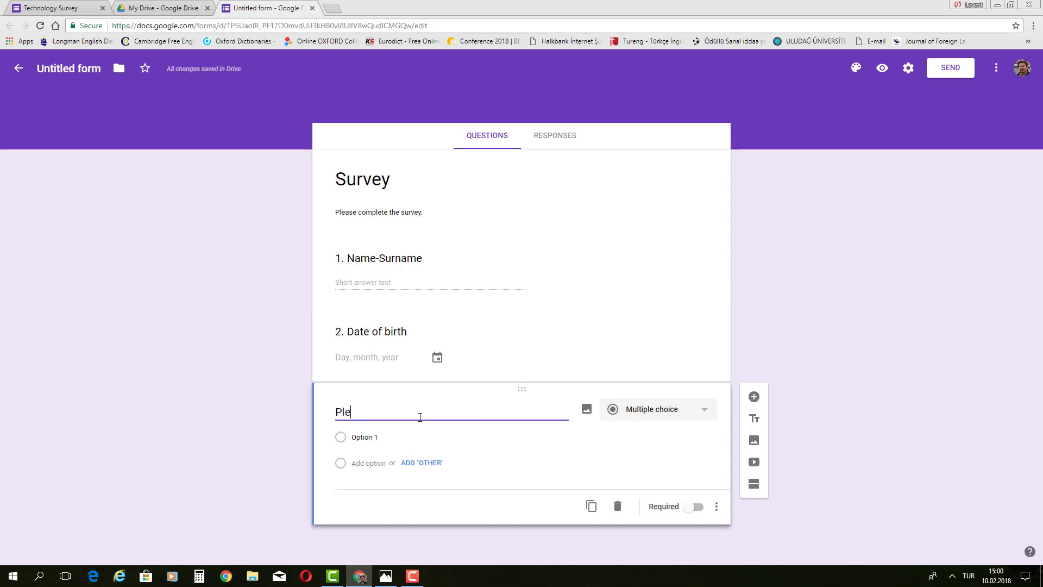
type("ase specify the t")
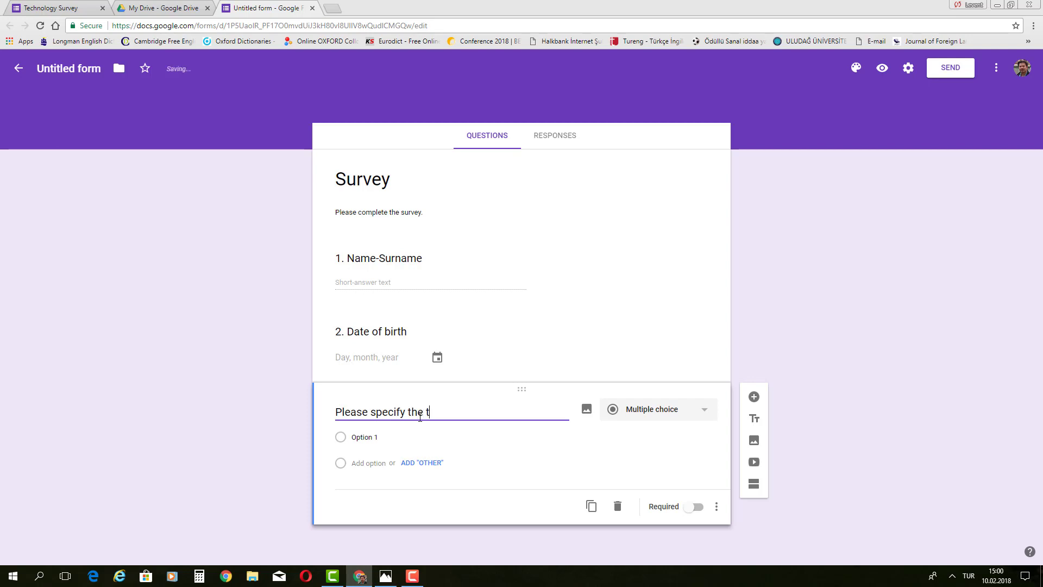
type("ime that you fill in thi")
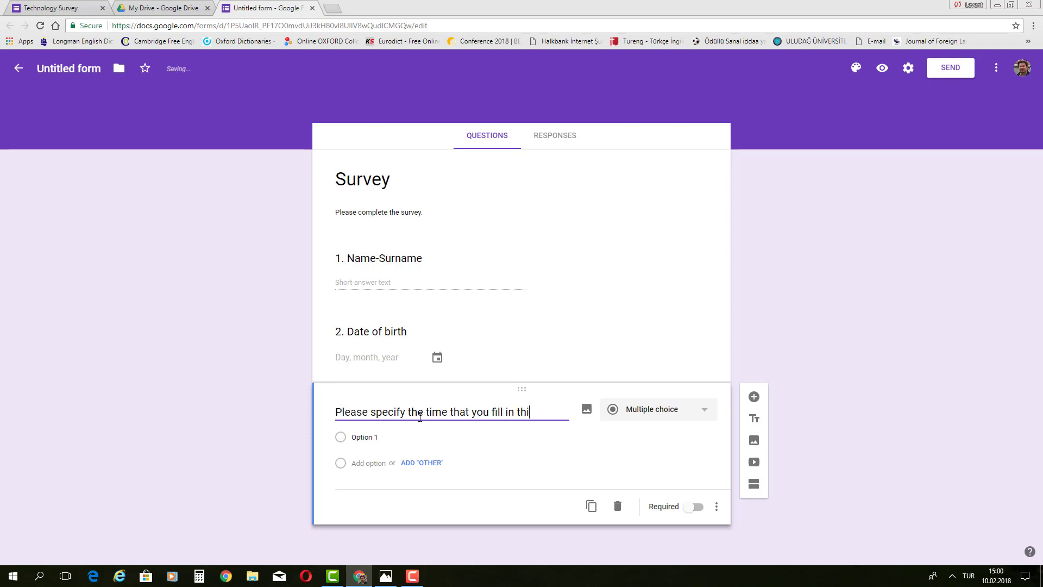
type("s questi")
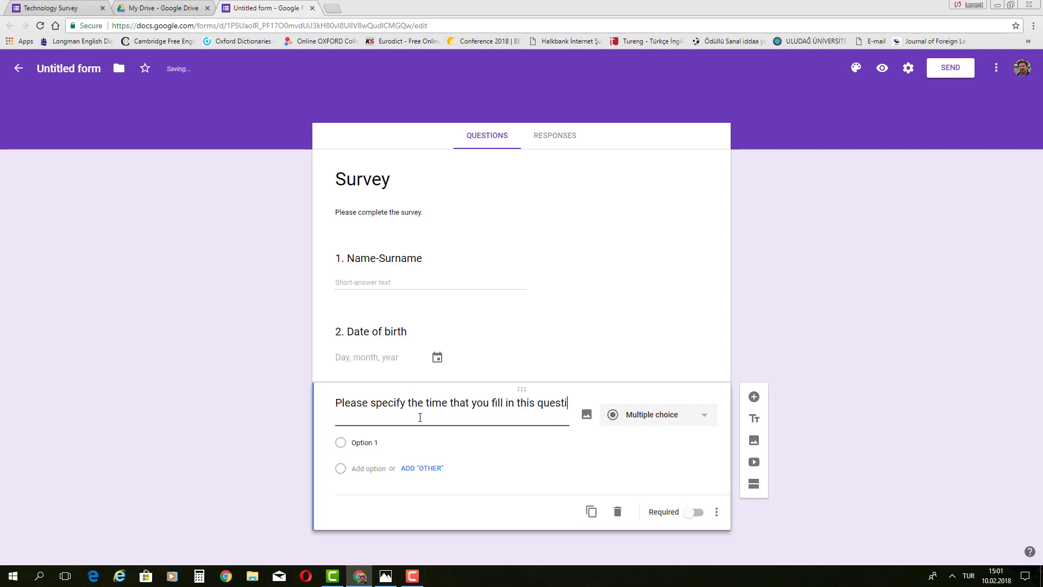
type("onnaire.")
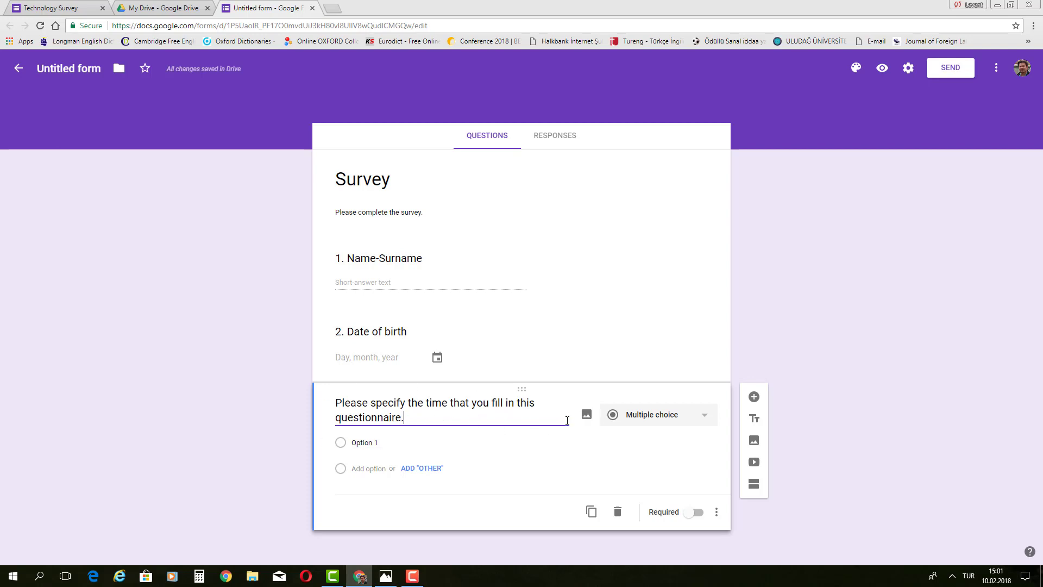
left_click(707, 419)
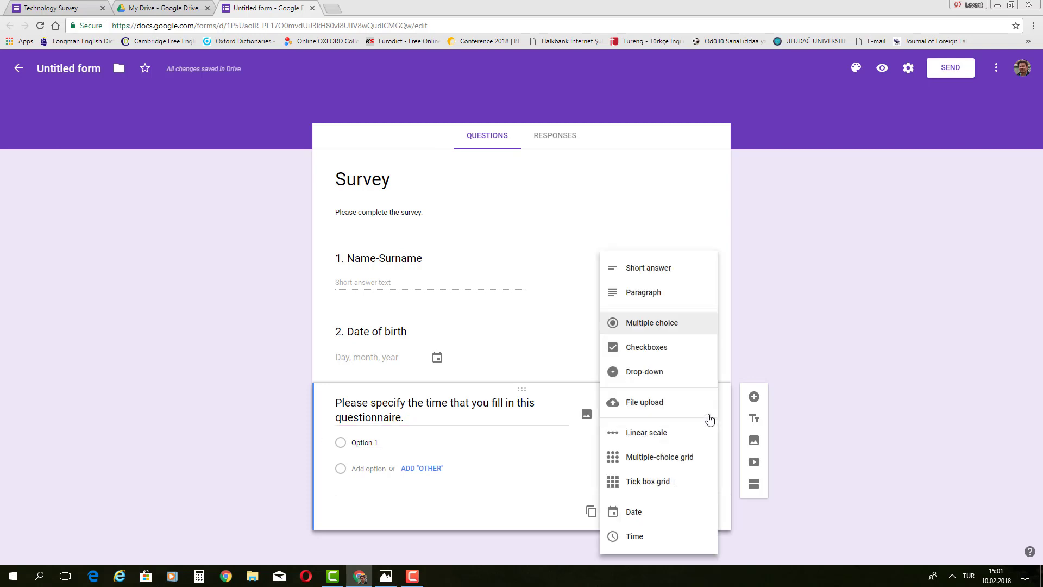
left_click(635, 536)
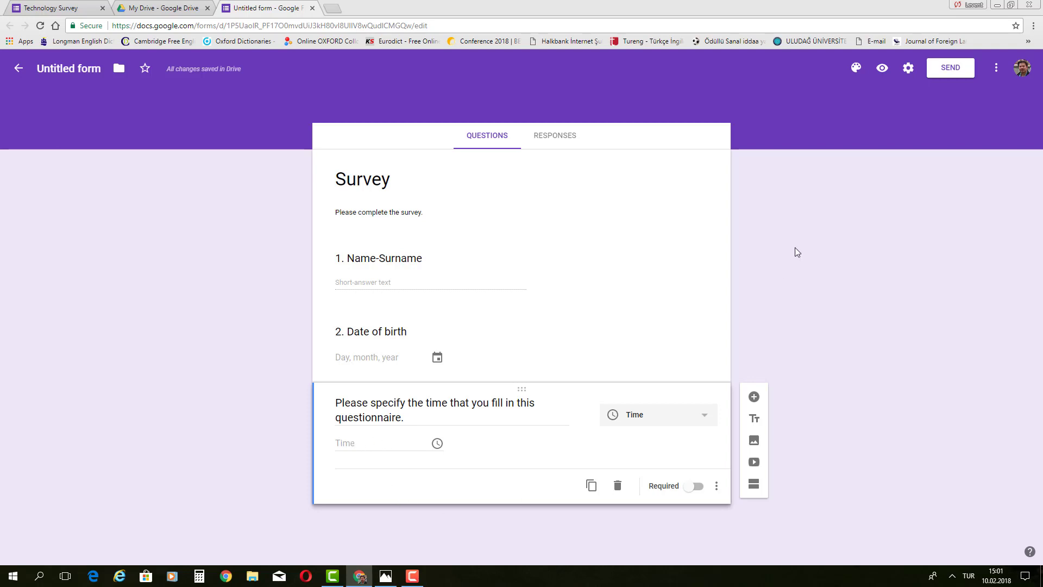
- Preview the form to check how the date and time questions look, and return to the editor
left_click(882, 68)
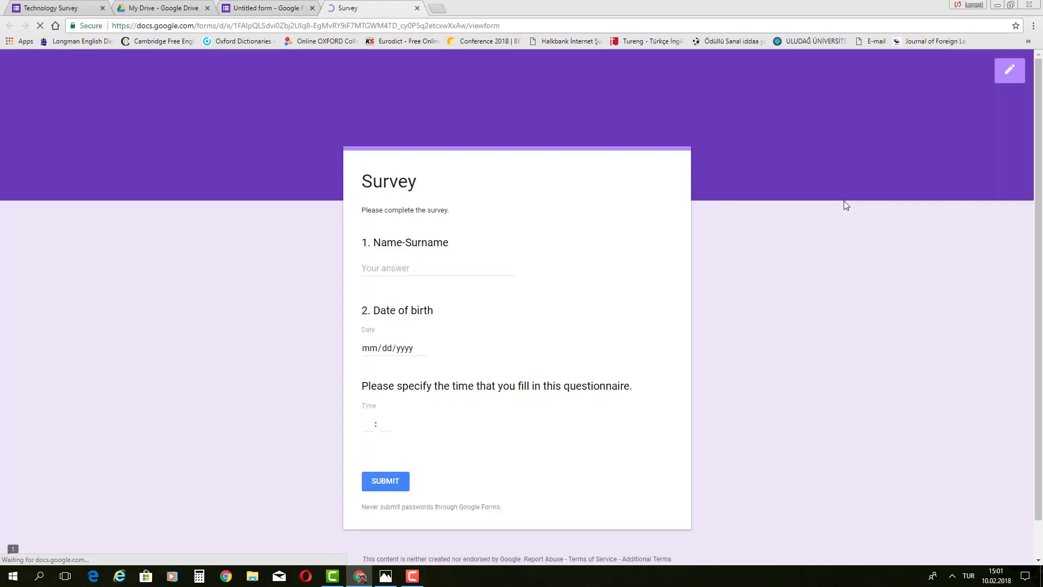
scroll(807, 238, "down", 1)
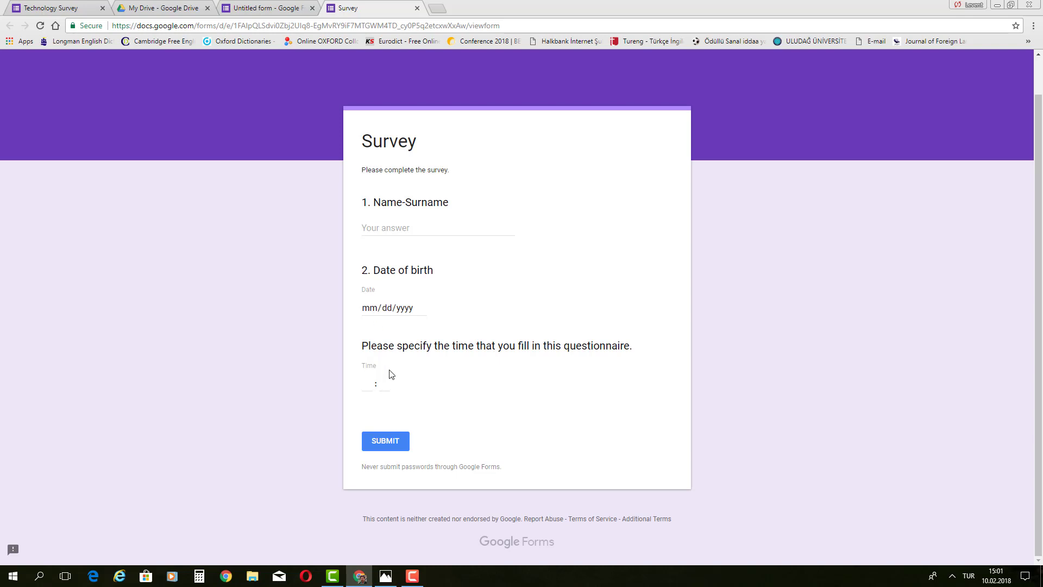
left_click(416, 9)
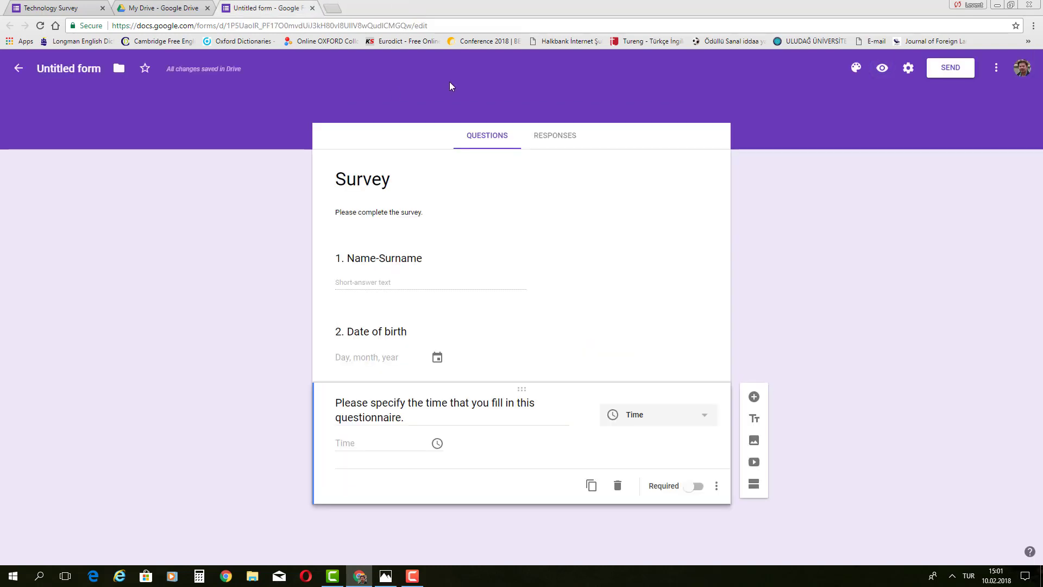
- Insert the number "3." in front of the question about the time of filling in the questionnaire
left_click(339, 400)
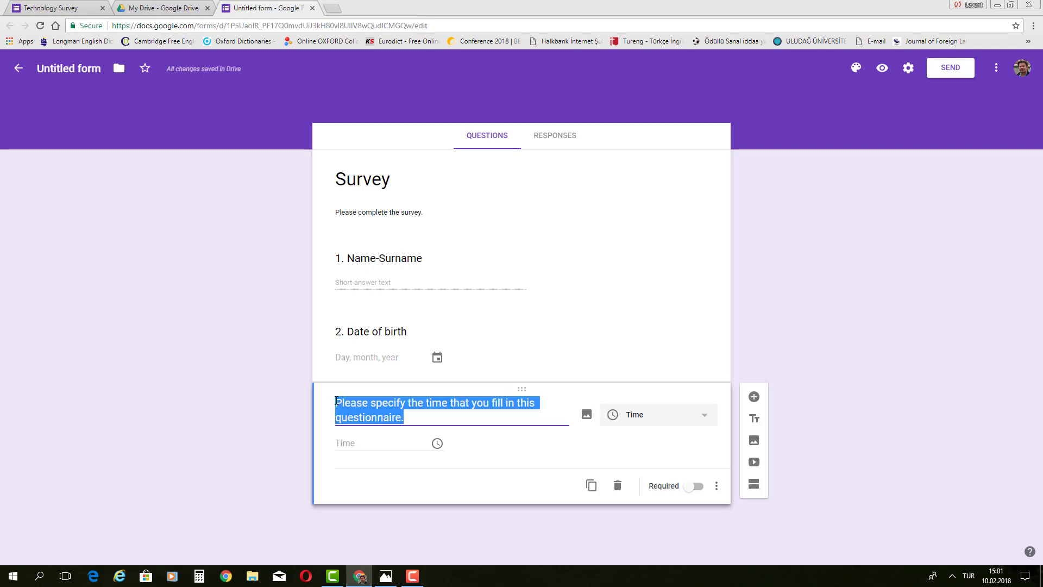
left_click(337, 400)
type("3.")
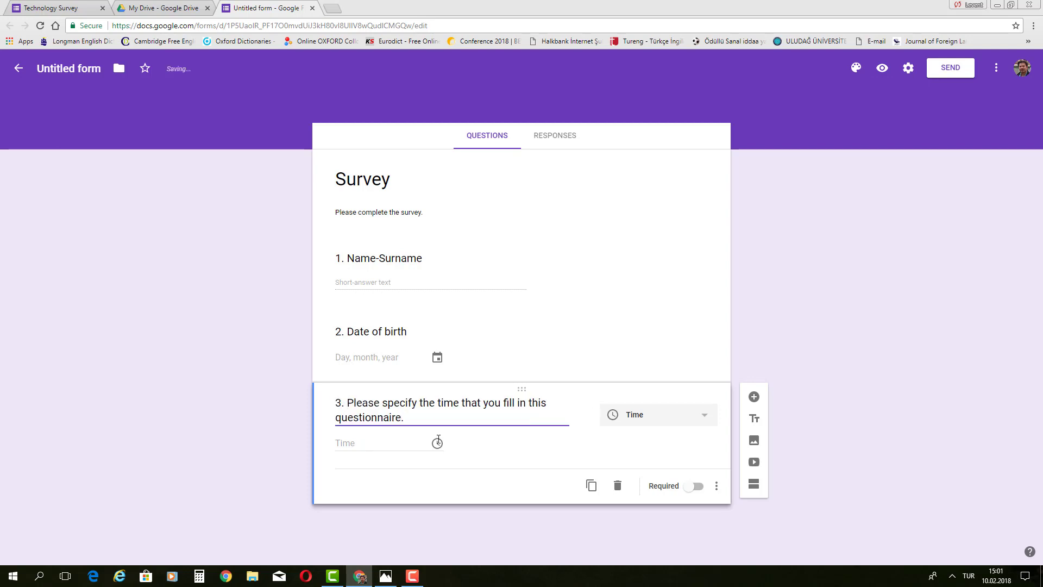
left_click(810, 335)
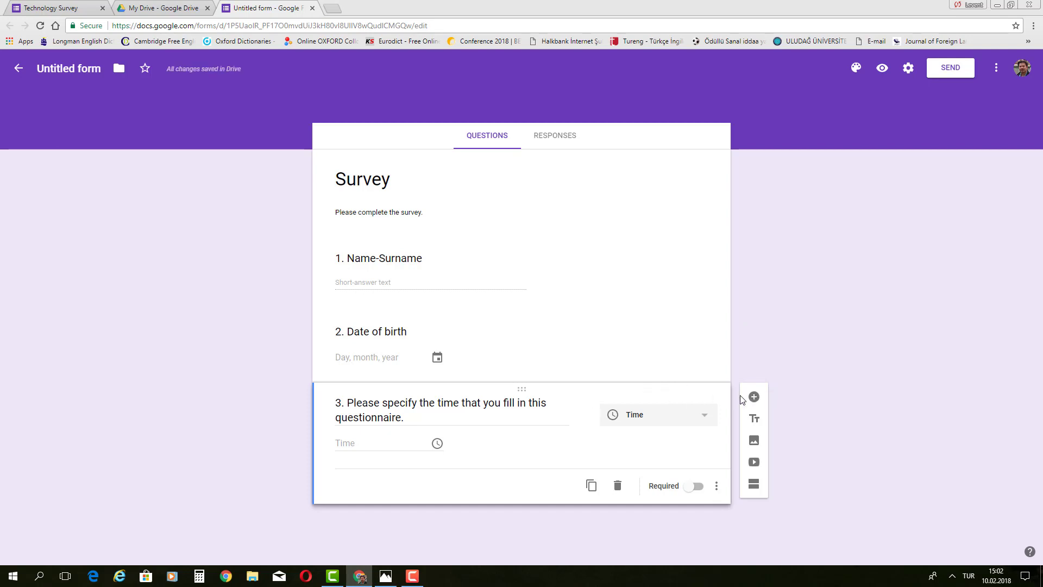
- Add a new question, "Please describe your relationship with technology.", at the end of the form with the Paragraph answer type
left_click(754, 397)
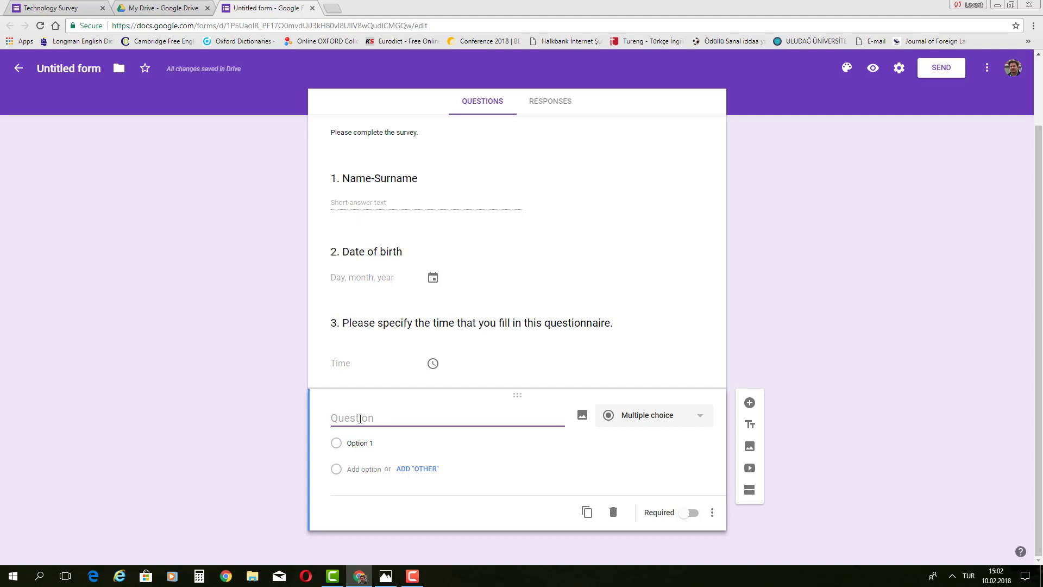
type("Please de")
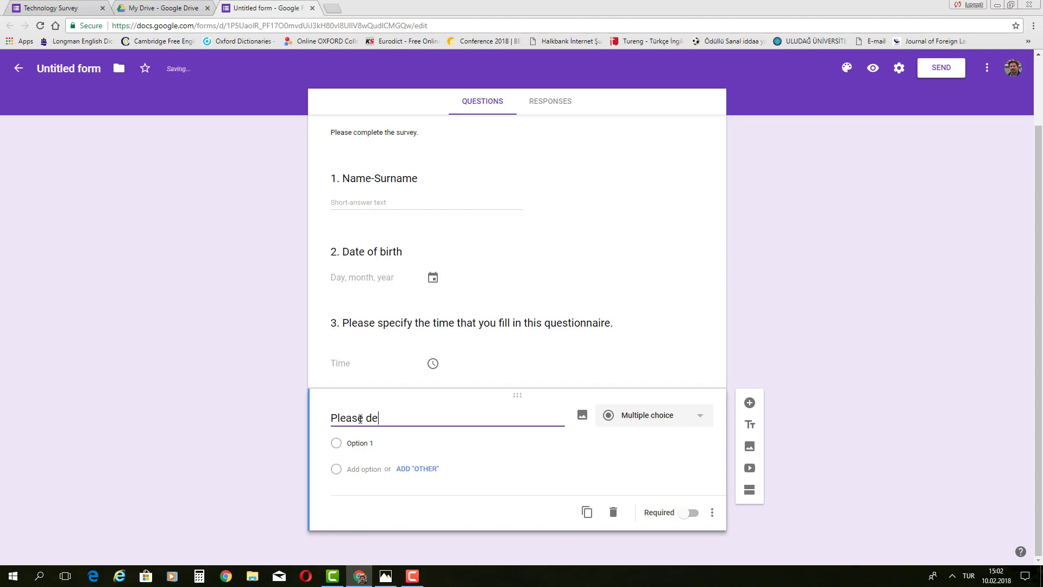
type("scribe your ")
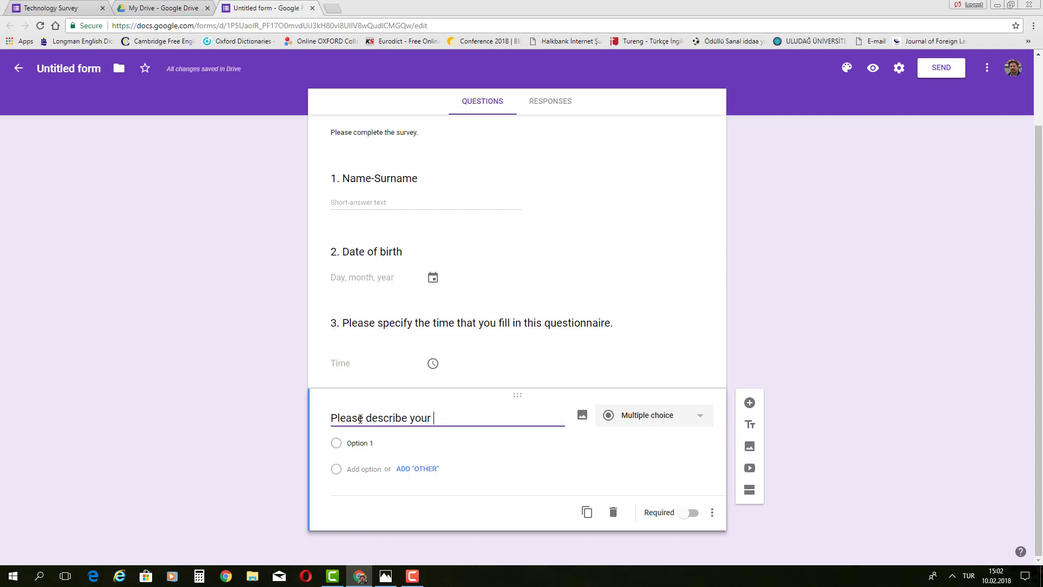
type("relationship with technology.")
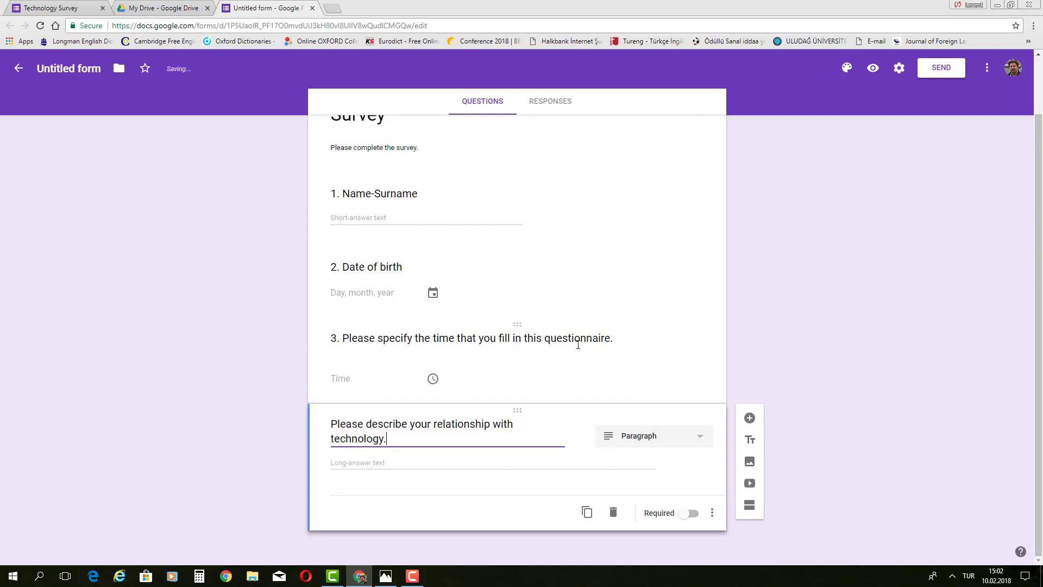
left_click(694, 440)
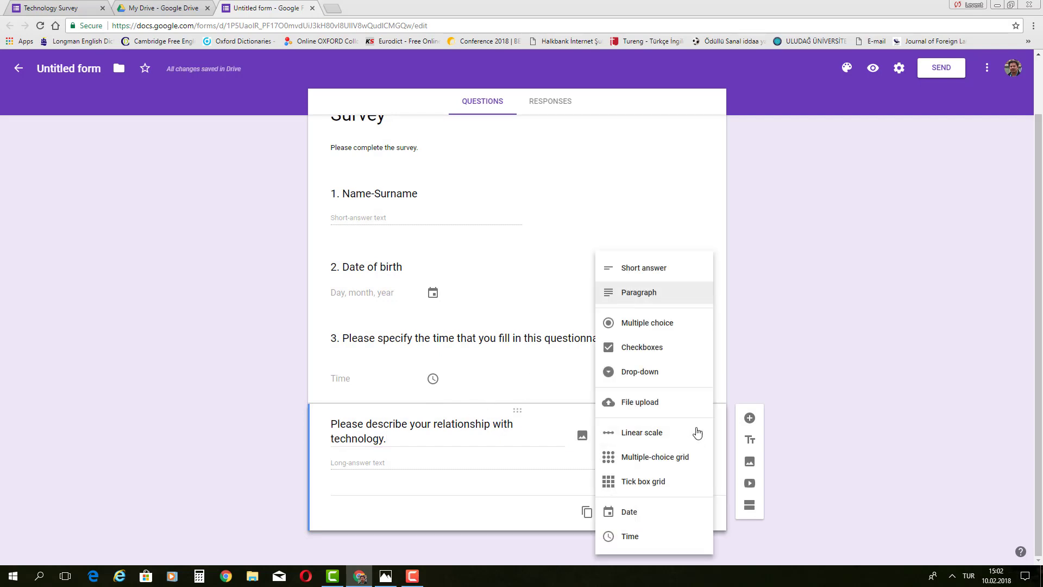
left_click(661, 294)
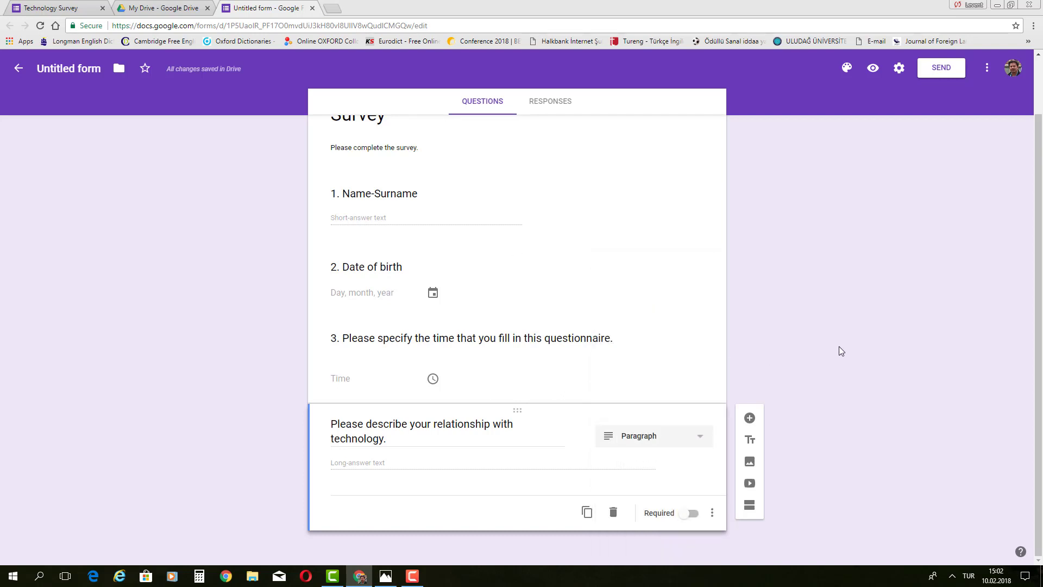
- Make the question about the relationship with technology required and insert the number "4." in front of its text
left_click(693, 516)
triple_click(332, 427)
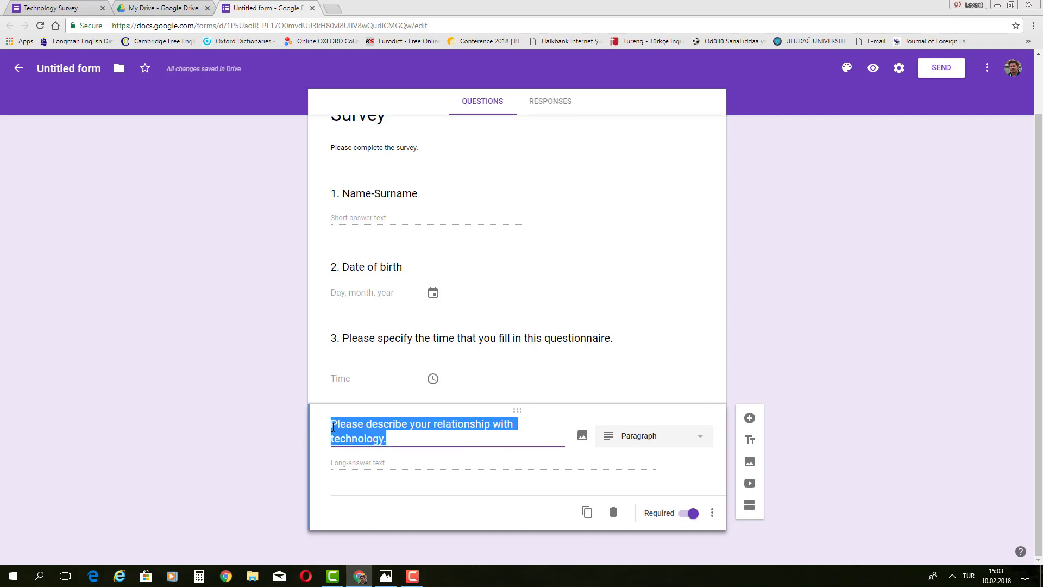
left_click(332, 427)
type("4.")
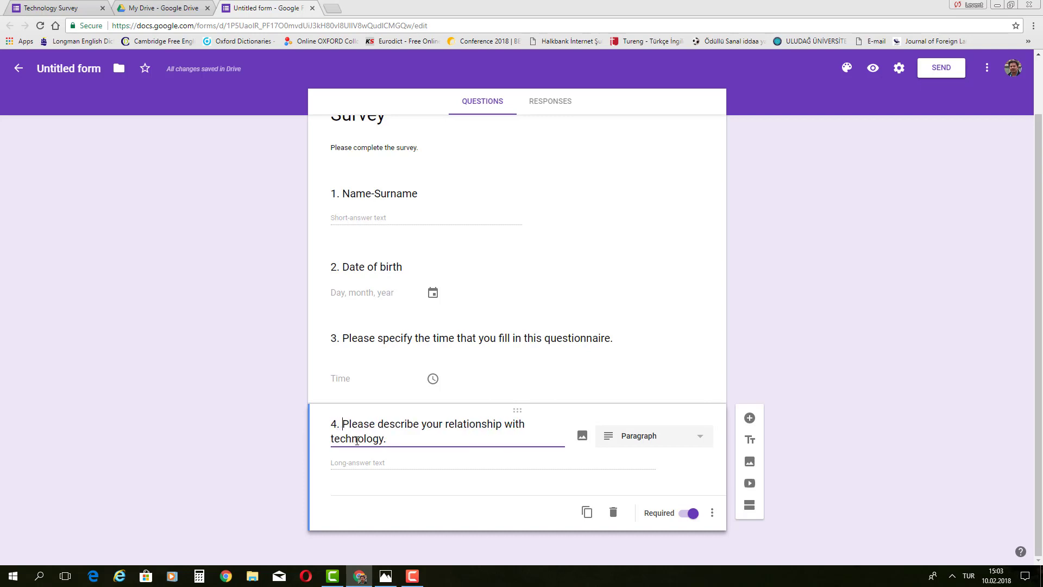
left_click(718, 421)
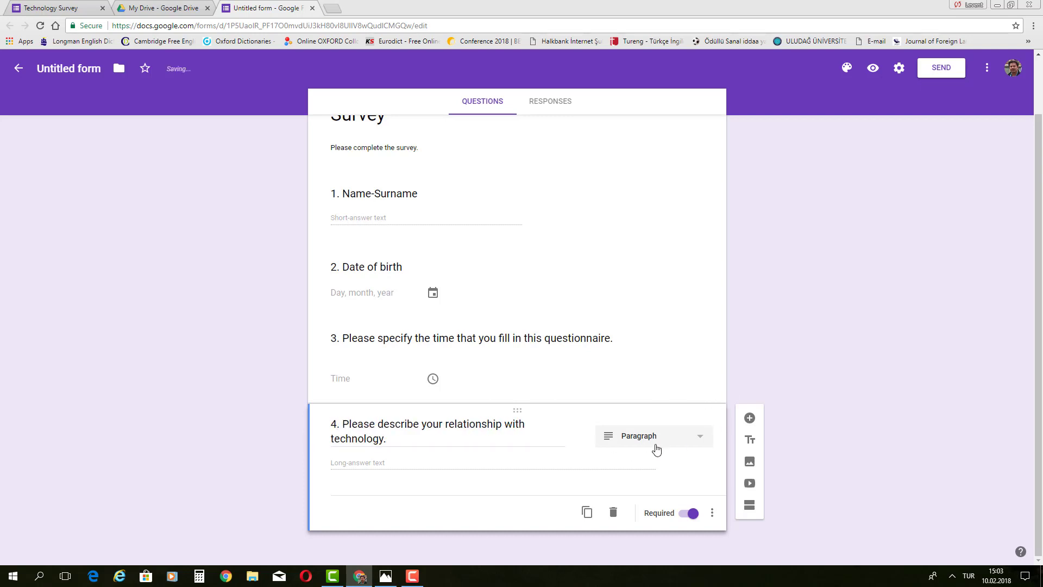
- Add a new question directly below the date of birth question and start its title with "5."
left_click(650, 255)
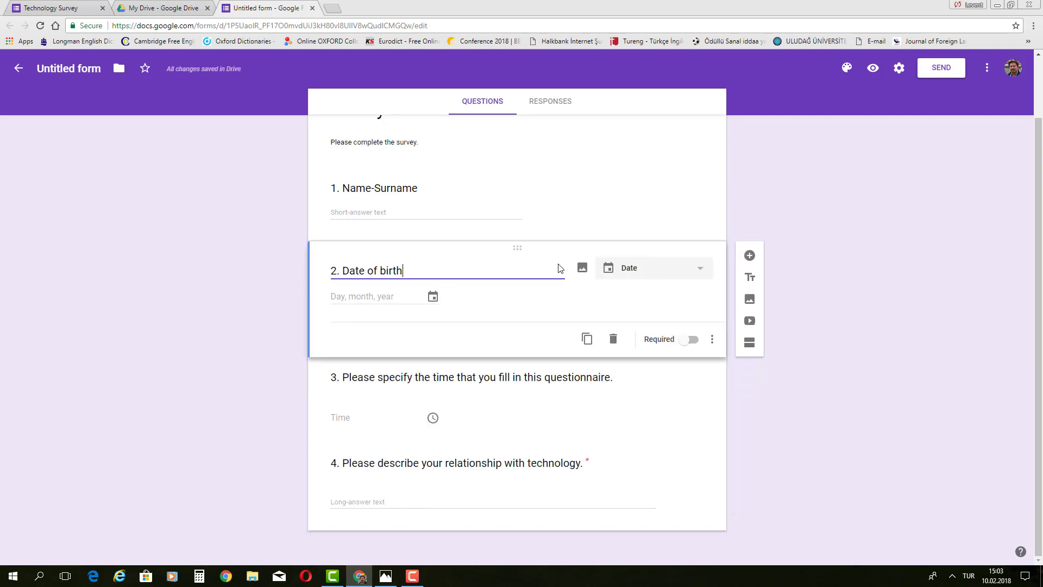
left_click(699, 454)
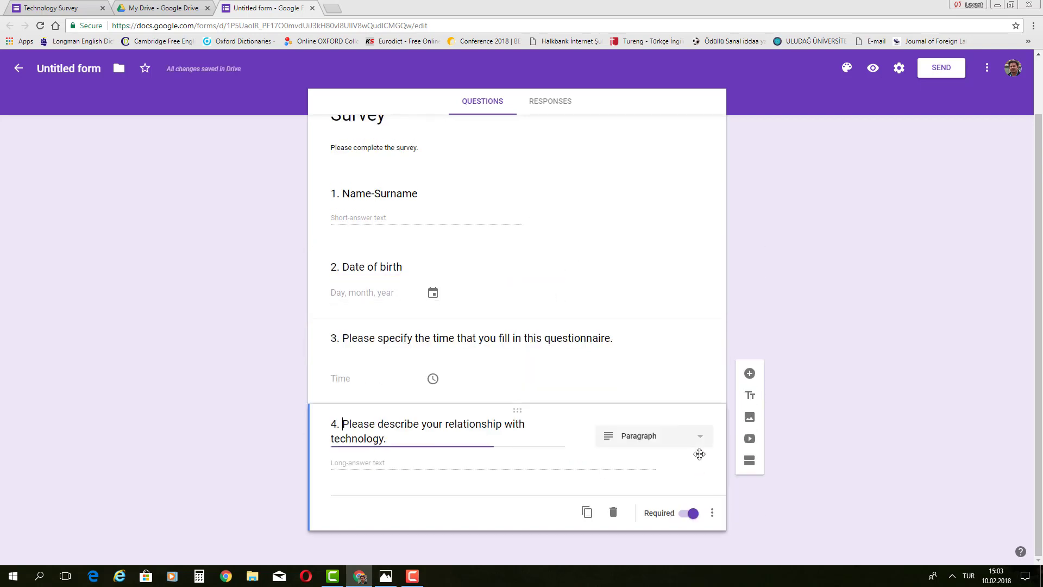
left_click(620, 269)
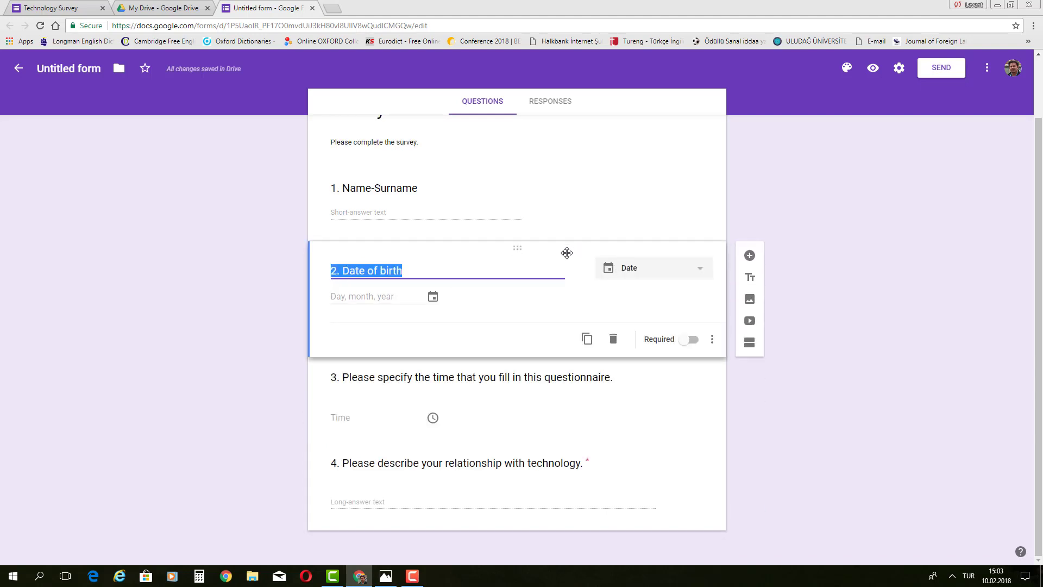
left_click(749, 257)
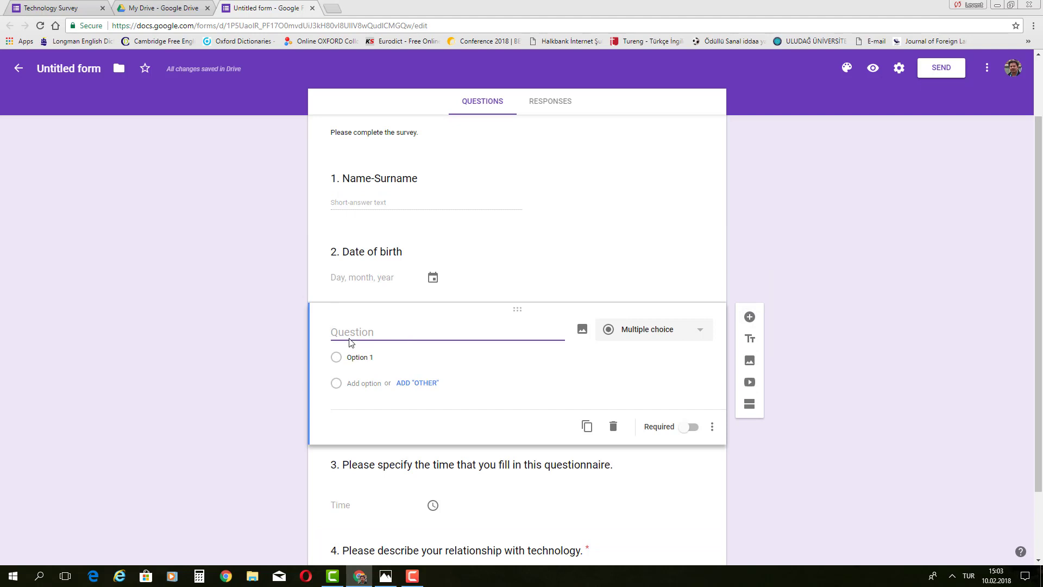
type("5.")
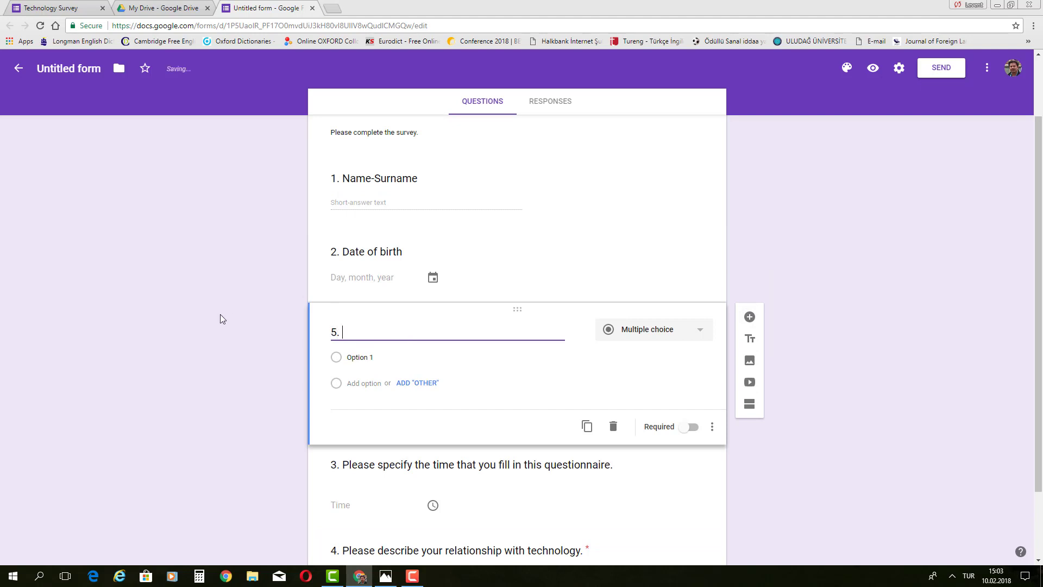
- Reorder the questions so that question 5 comes last, directly after question 4 about the relationship with technology
scroll(220, 314, "down", 1)
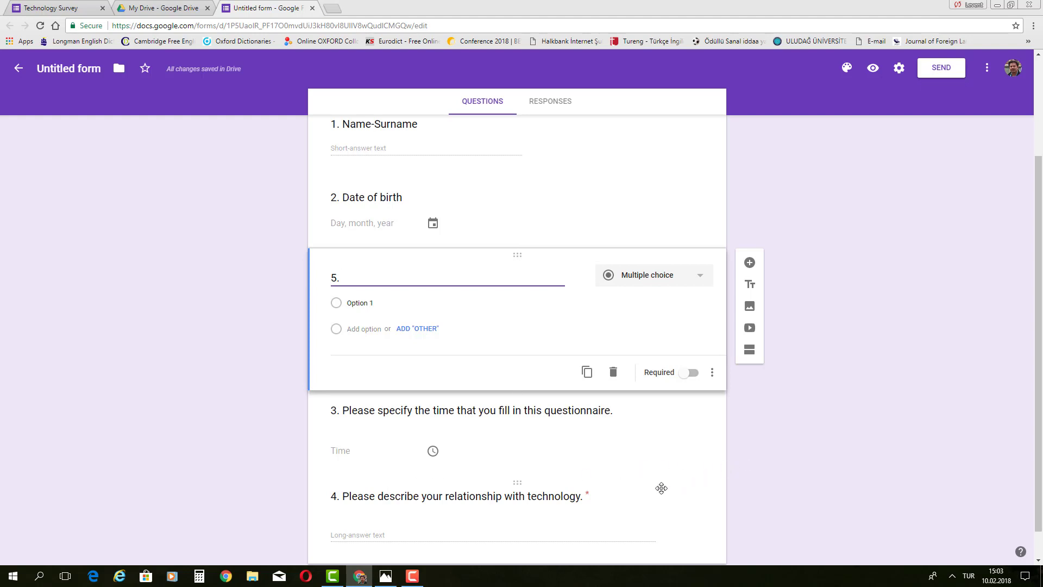
scroll(745, 495, "down", 1)
left_click(674, 462)
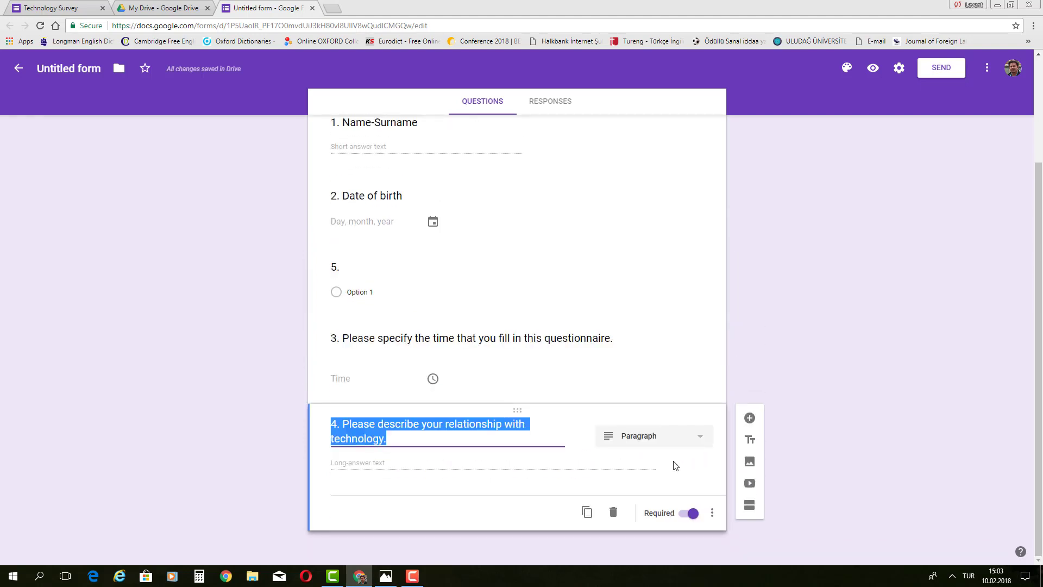
scroll(772, 367, "up", 2)
left_click(619, 372)
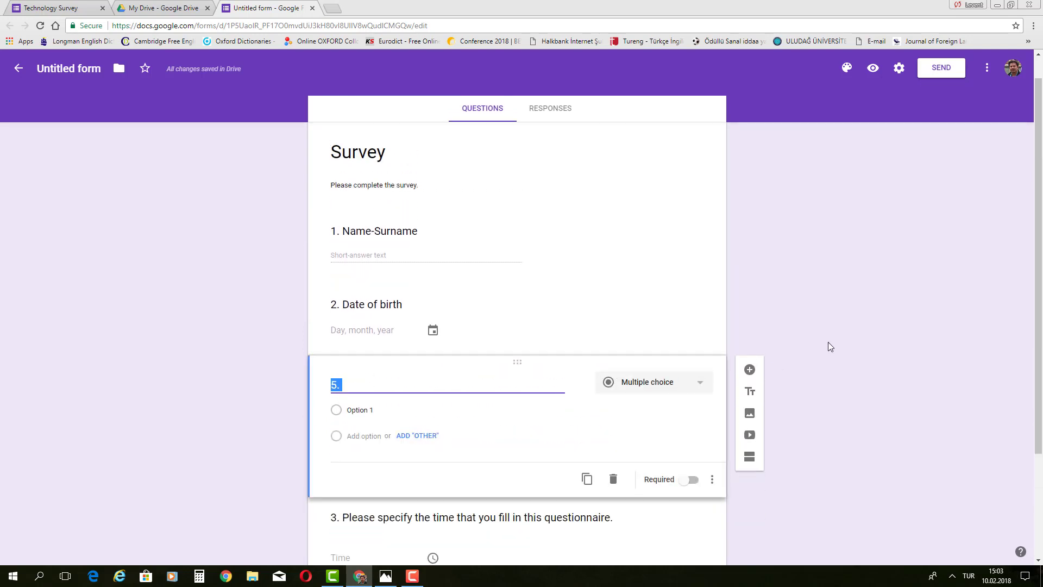
scroll(829, 343, "down", 2)
scroll(827, 342, "down", 1)
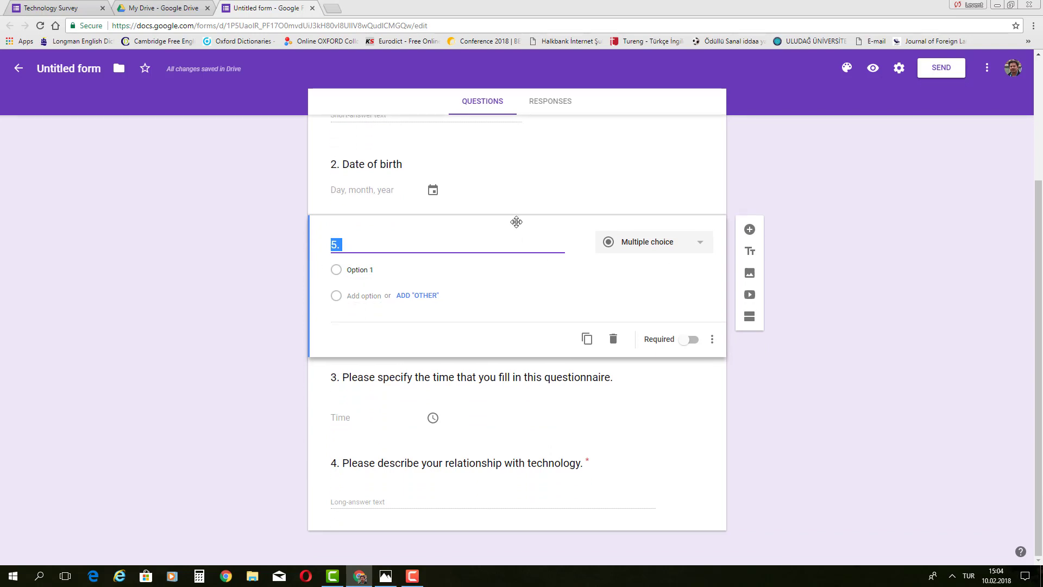
left_click_drag(517, 223, 518, 366)
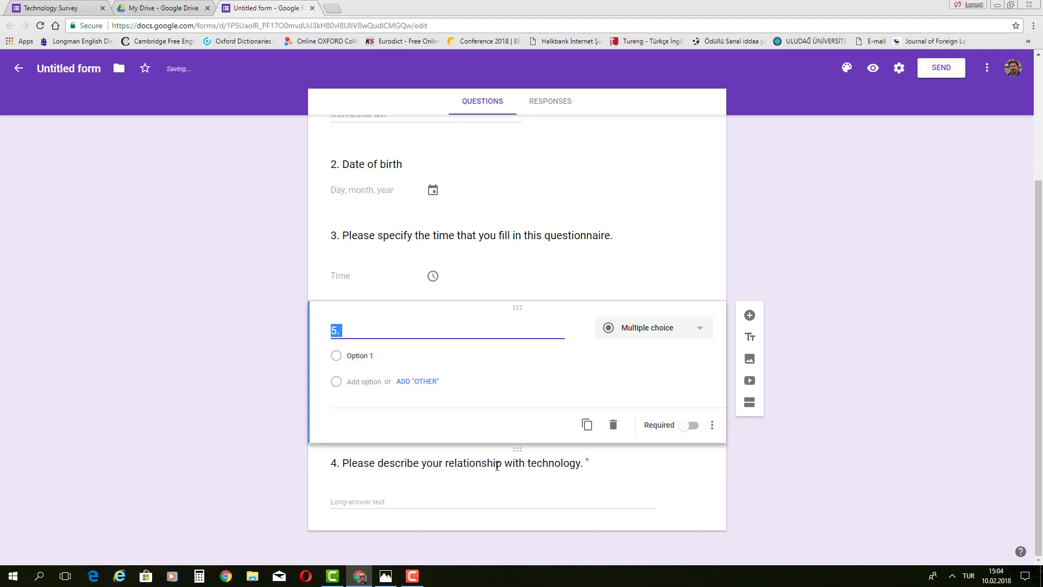
left_click_drag(517, 452, 559, 315)
left_click(761, 474)
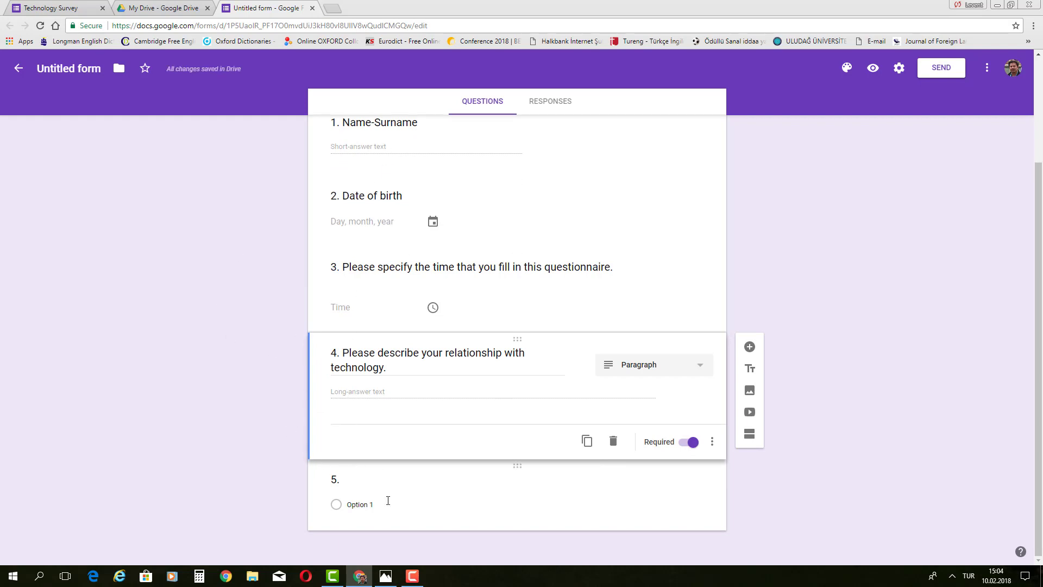
- Set question 5 to the Checkboxes type and complete its title as "5. Which of the following social media platforms do you use?"
left_click(348, 482)
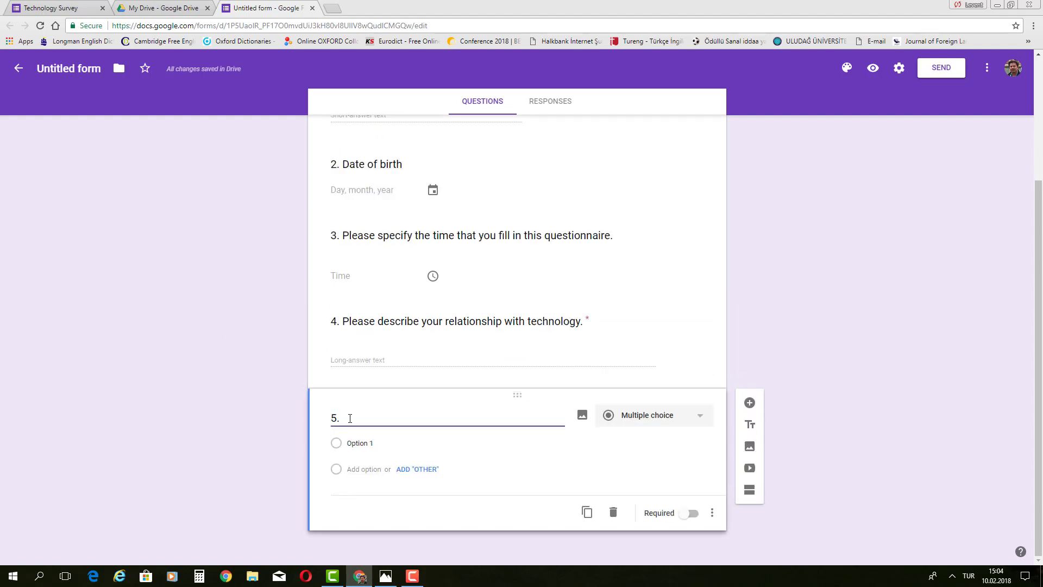
left_click(698, 416)
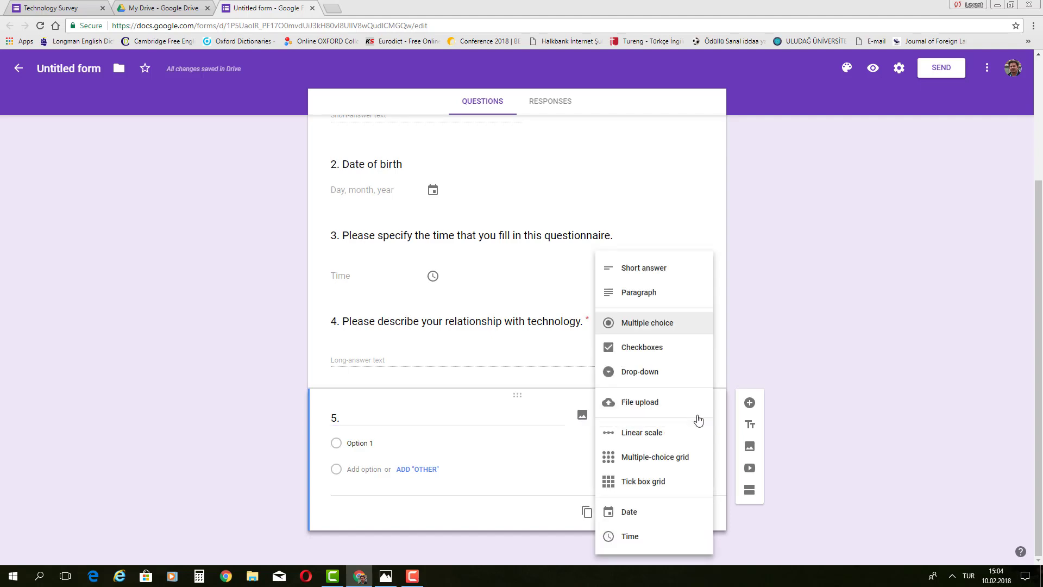
left_click(657, 348)
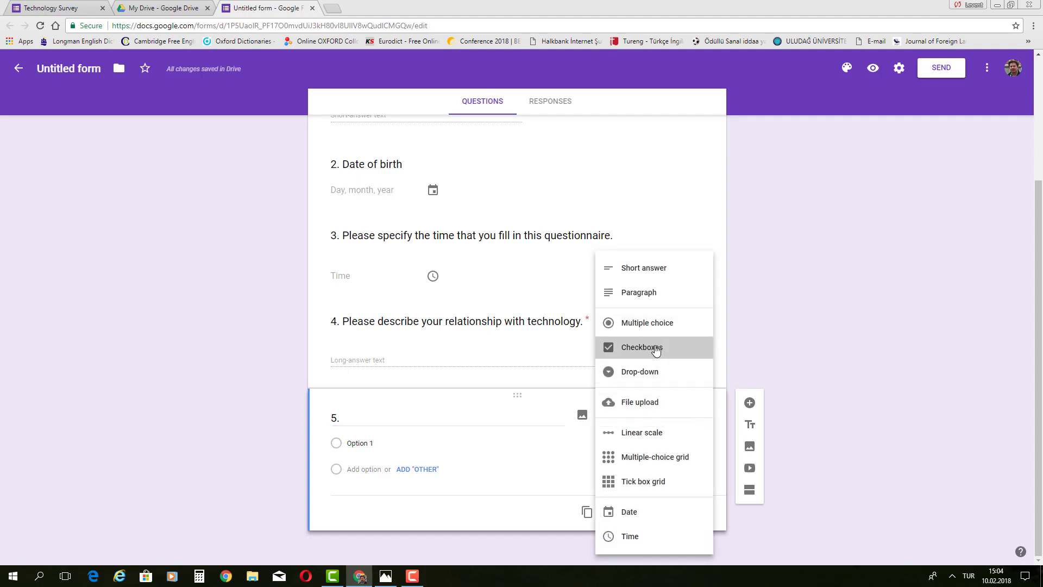
double_click(374, 418)
left_click(375, 419)
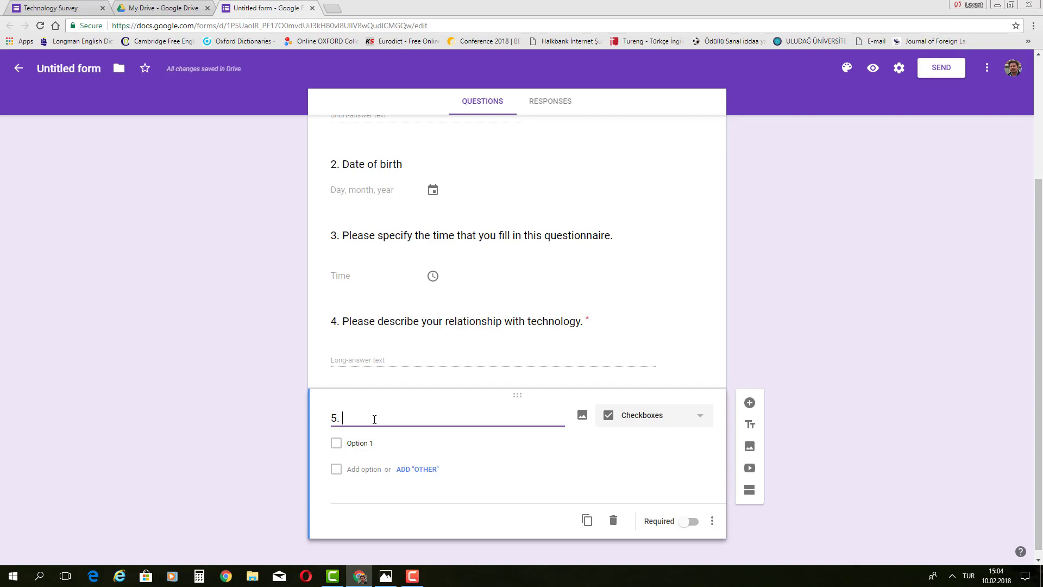
type("Which of the f")
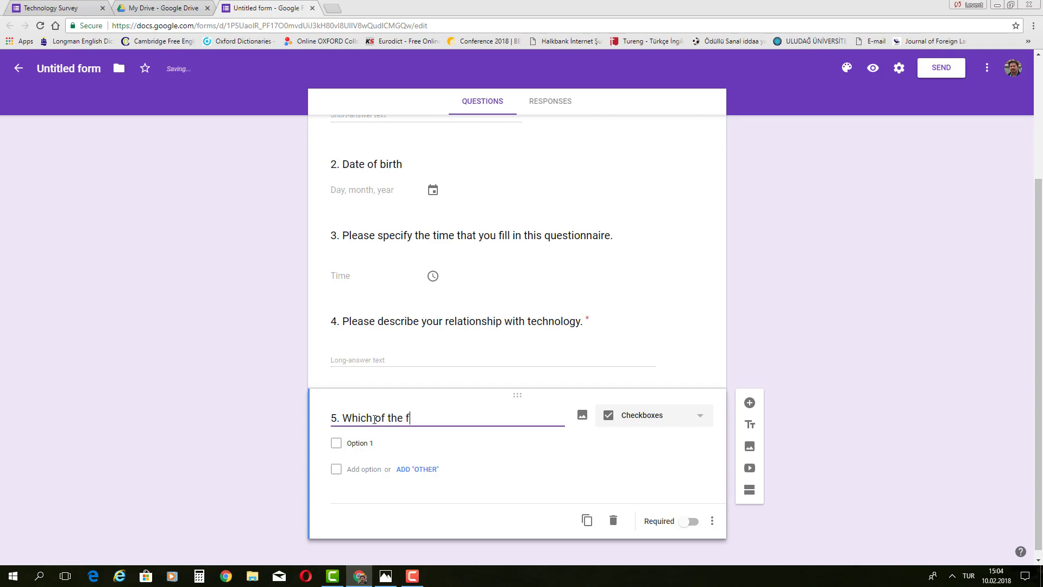
type("ollowing social media ")
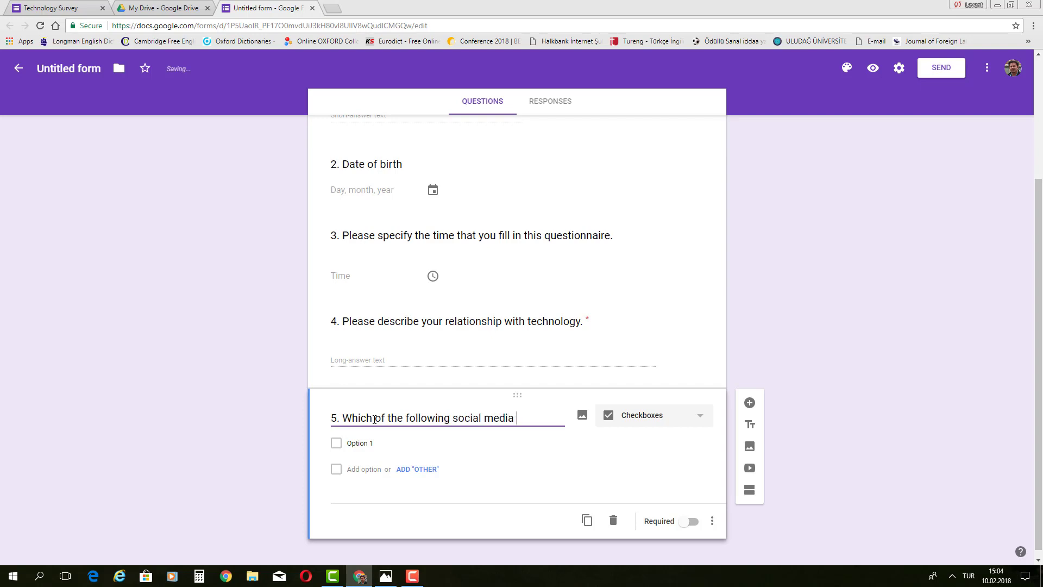
type("platforms")
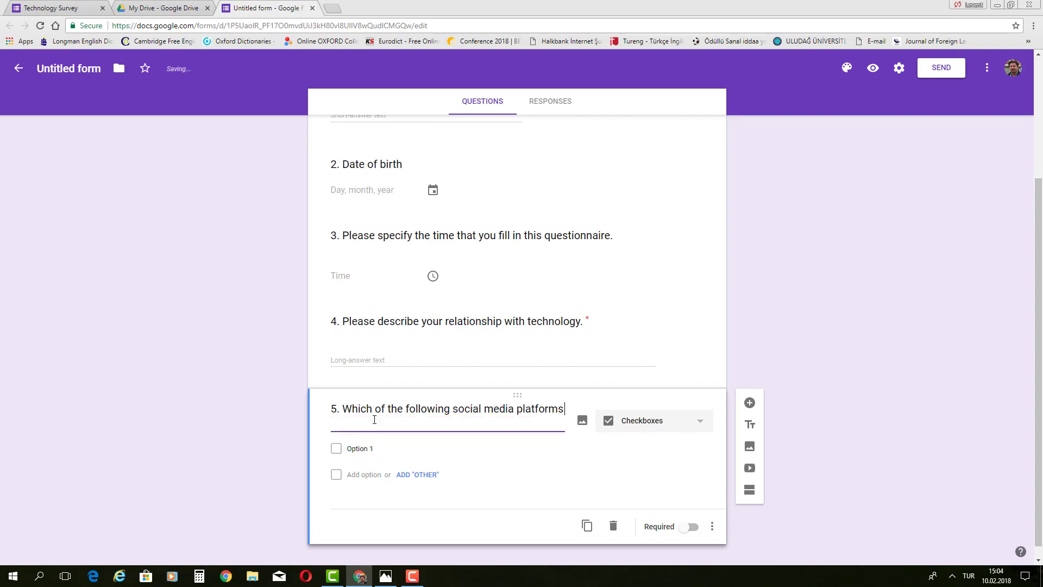
type(" do you use?")
- Fill in the answer options of question 5 as Facebook, Twitter, Instagram, Youtube and Steemit
scroll(842, 293, "down", 1)
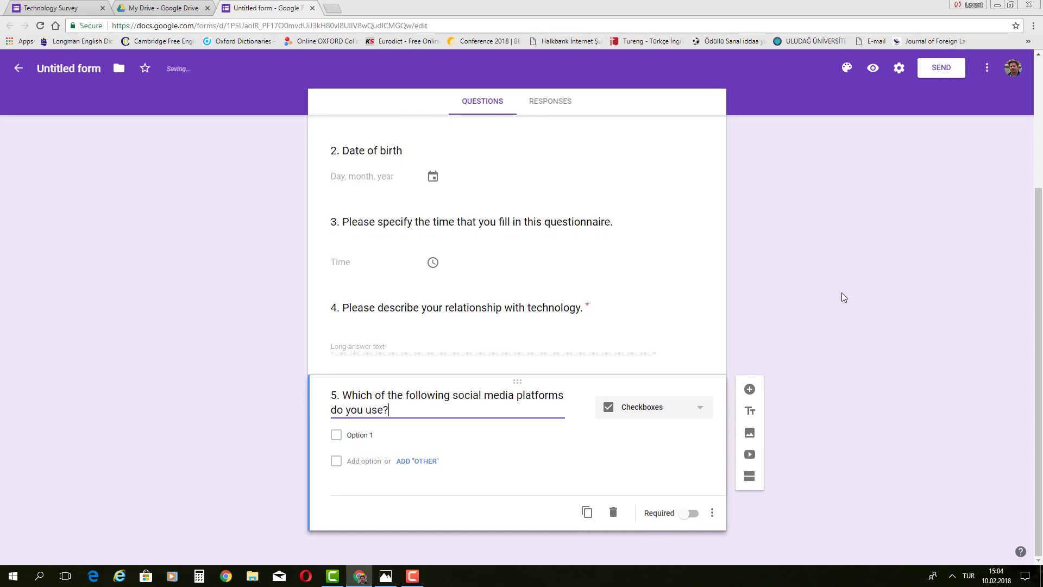
left_click(366, 436)
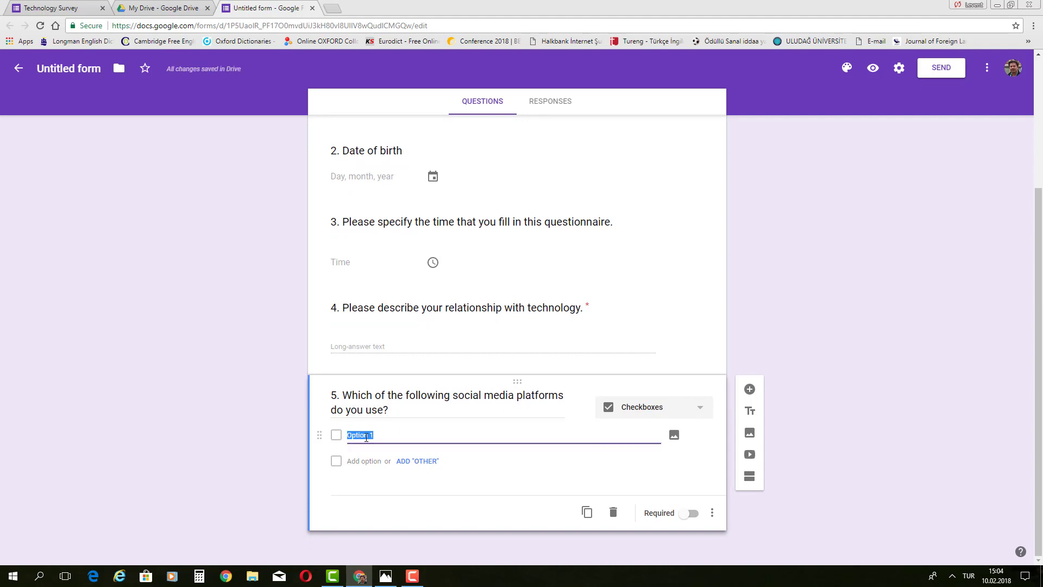
type("Facebook")
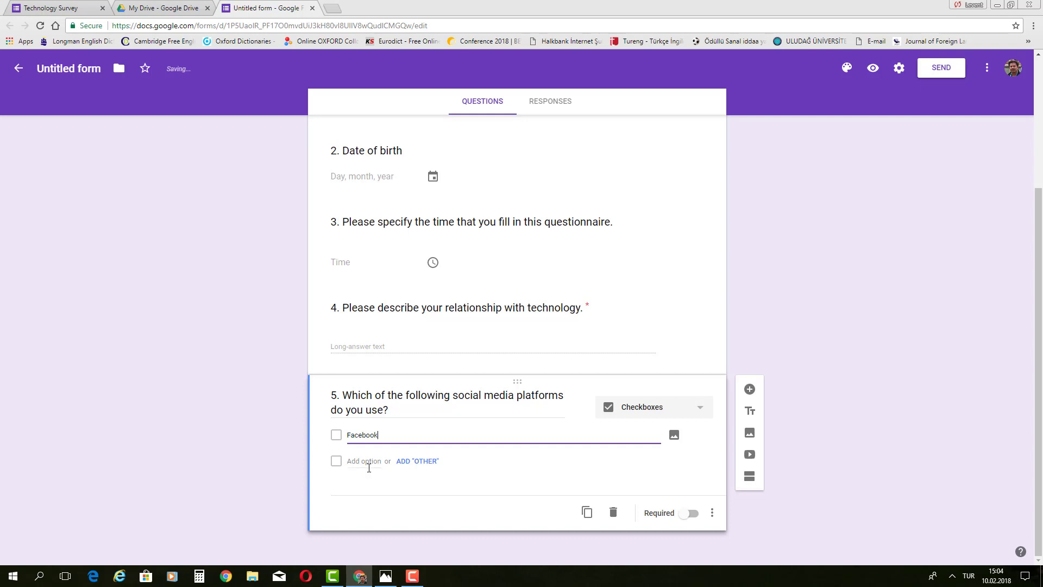
left_click(366, 460)
left_click(366, 460)
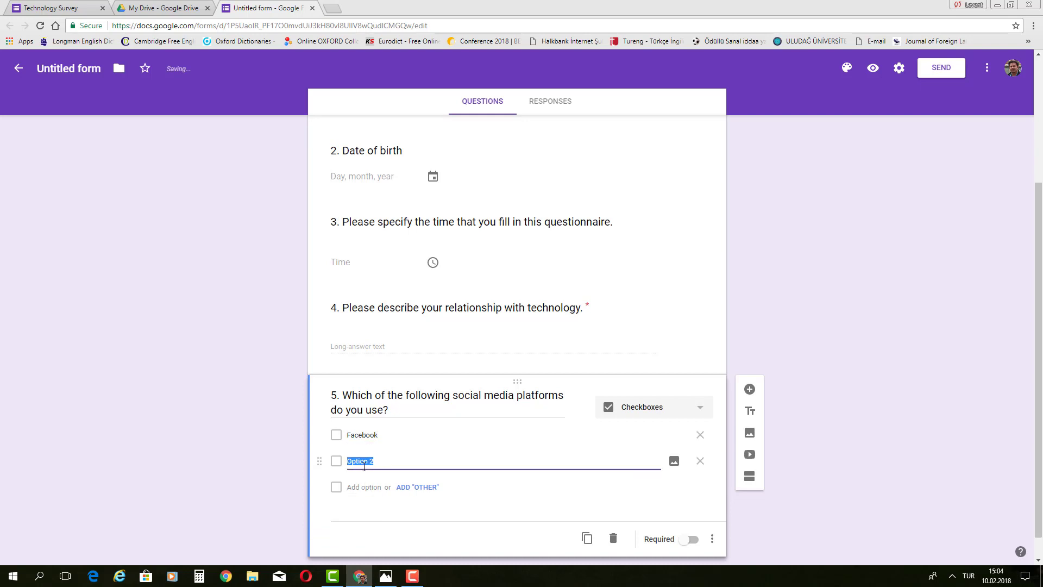
type("Twitter")
left_click(365, 486)
type("Instagram")
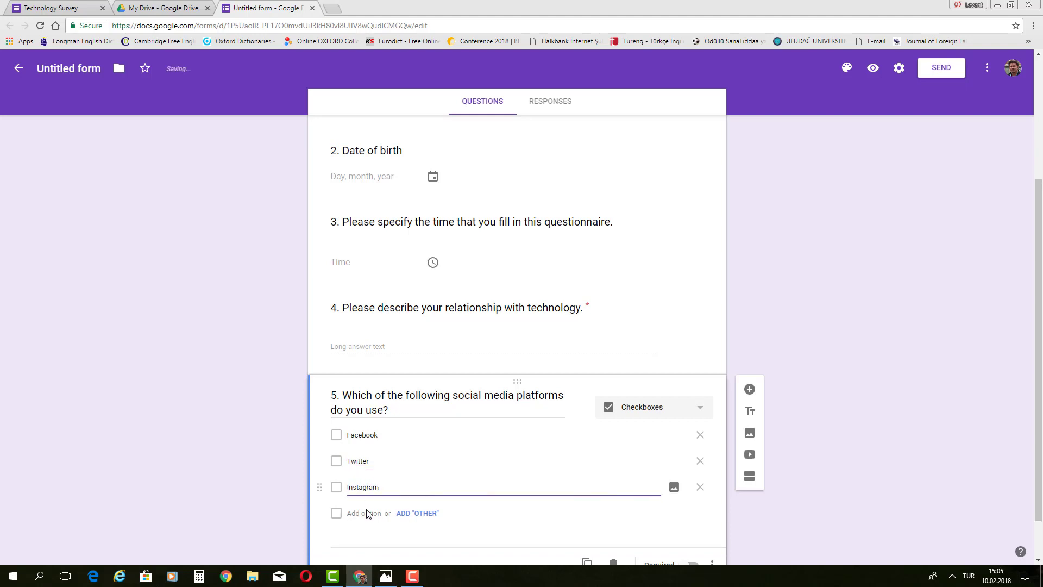
left_click(367, 513)
type("Youtube")
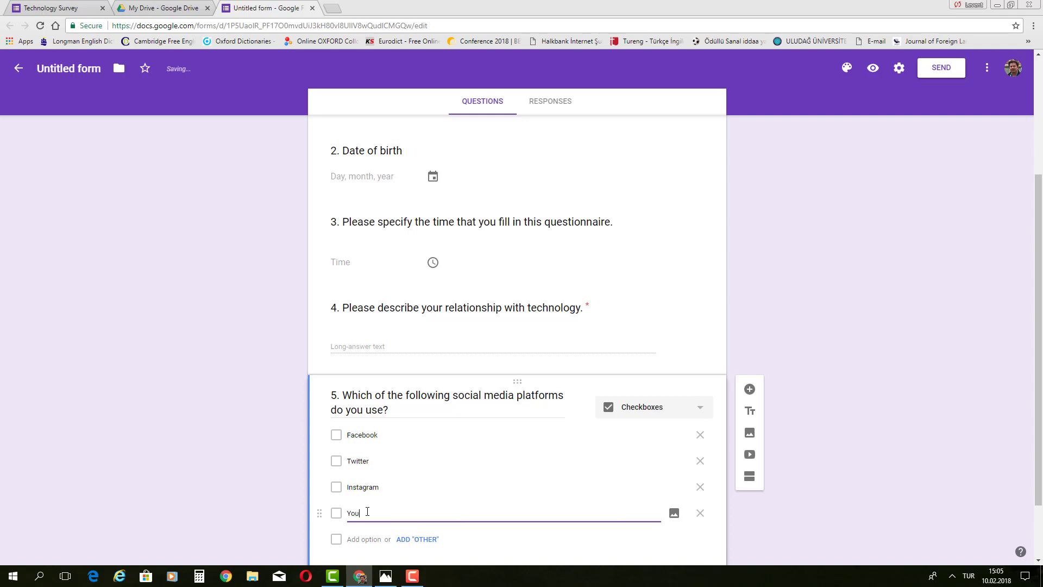
left_click(378, 544)
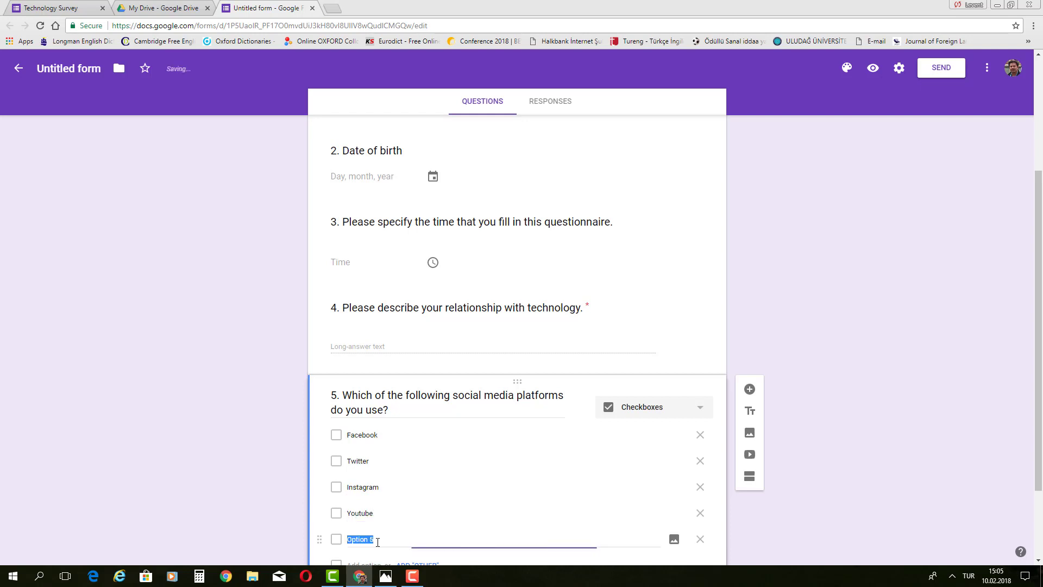
type("Steemit")
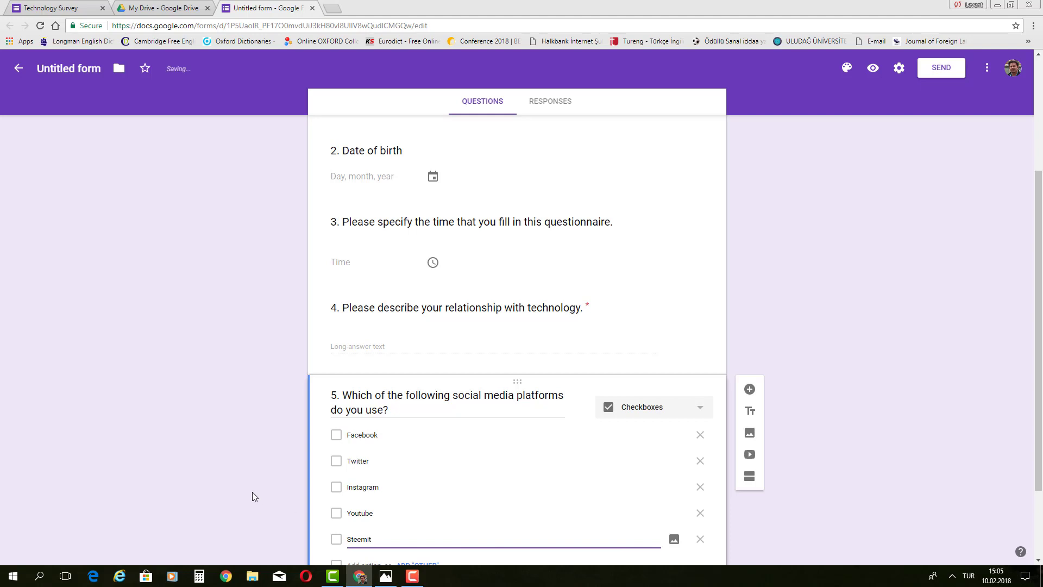
- Add a new question after question 5, start its title with "6." and set its type to Drop-down
scroll(233, 461, "down", 1)
scroll(233, 466, "down", 1)
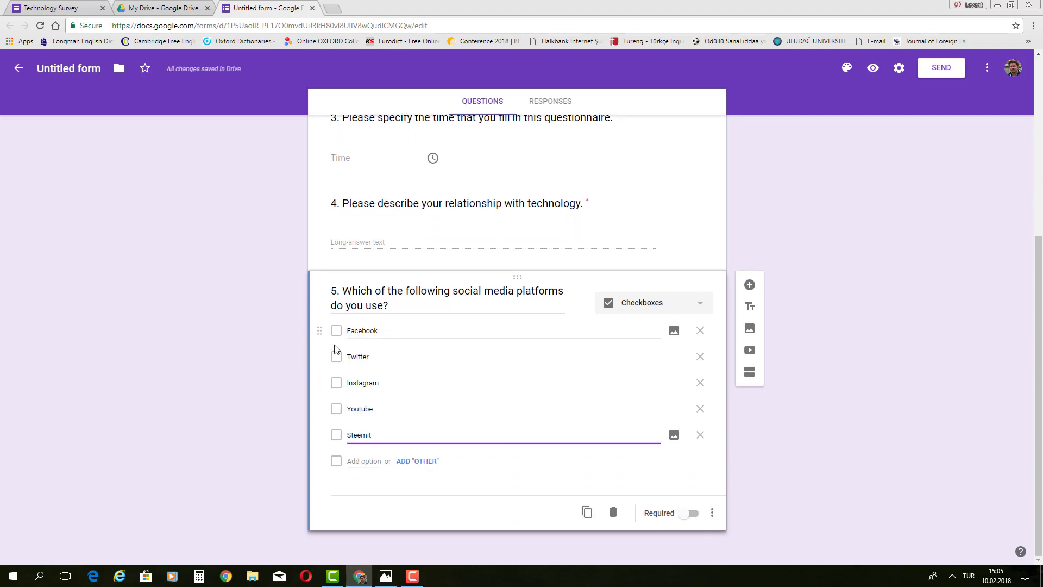
left_click(816, 445)
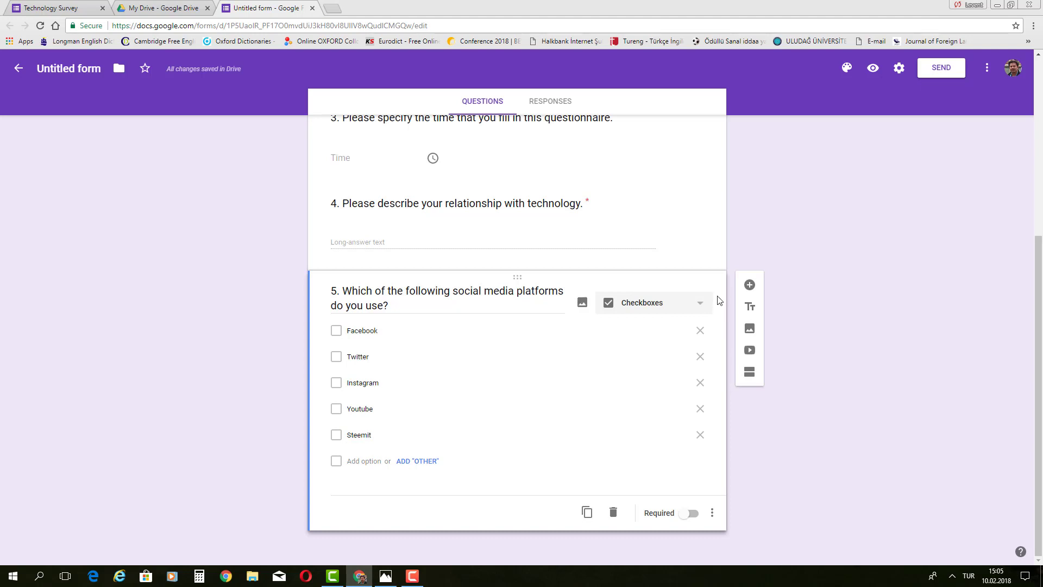
left_click(749, 285)
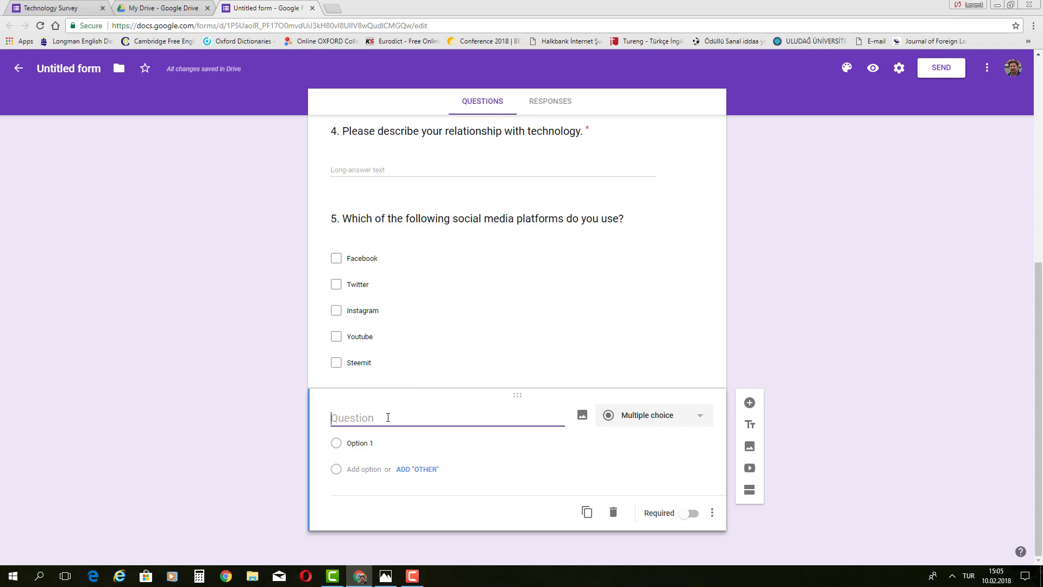
type("6.")
left_click(688, 422)
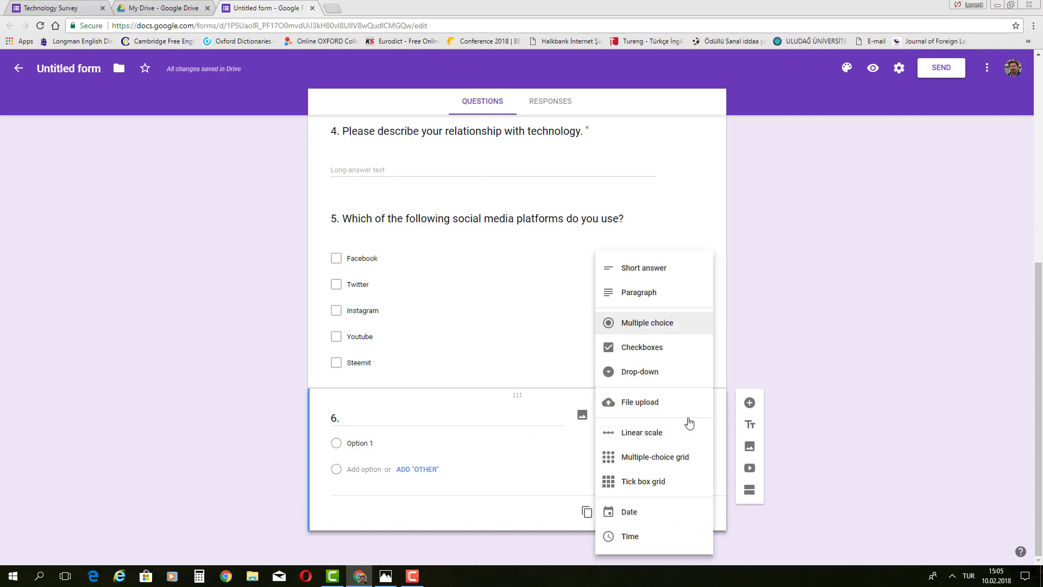
left_click(661, 379)
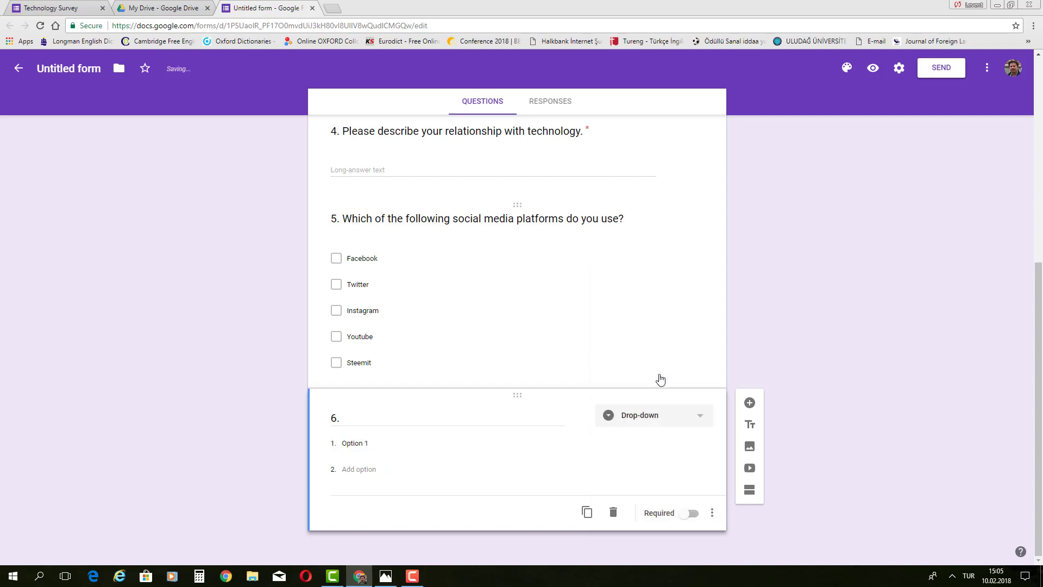
- Complete the title of question 6 as "6. Do you have a social media account?"
left_click(367, 418)
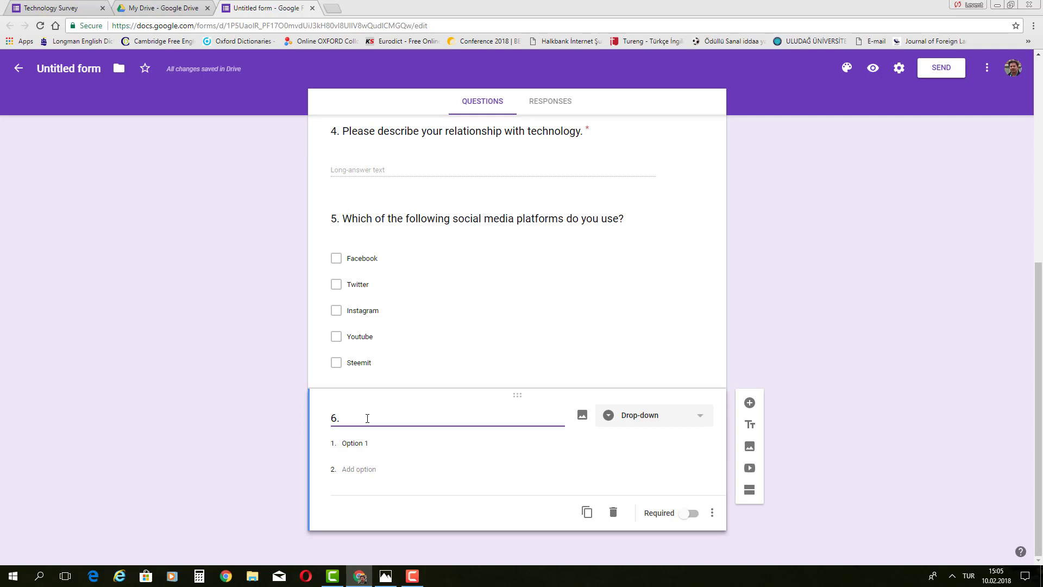
type("Do you ha")
type("ve a social")
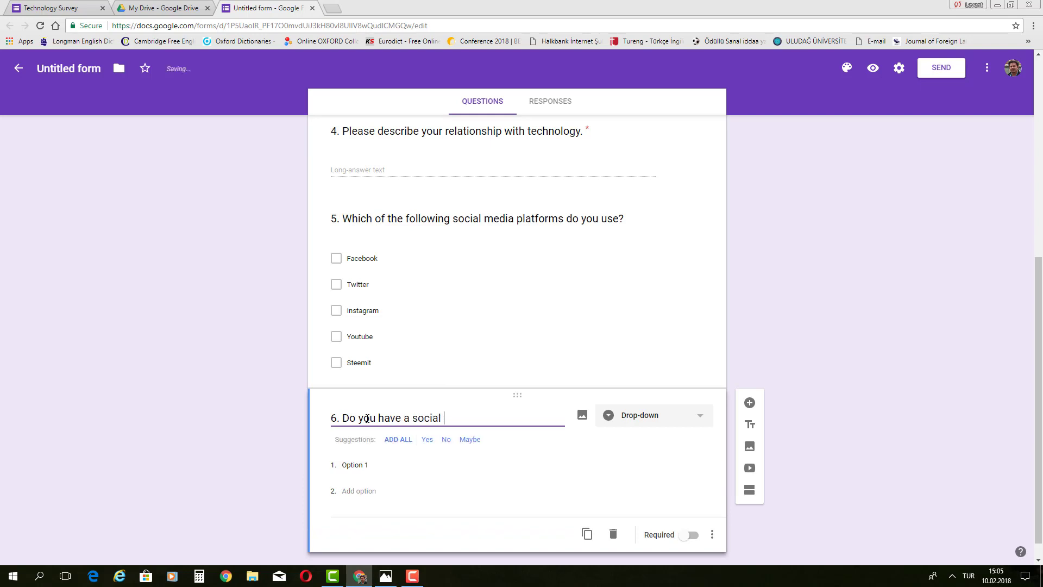
type(" media account")
left_click(769, 343)
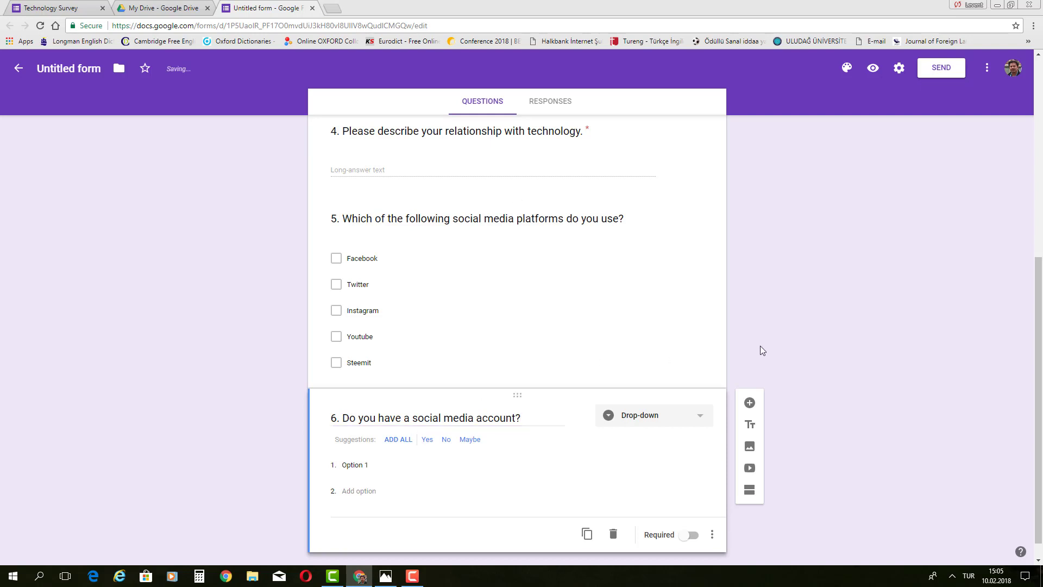
- Move the social media account question above the social media platforms question and renumber it as 5
left_click(375, 464)
left_click_drag(537, 401, 524, 225)
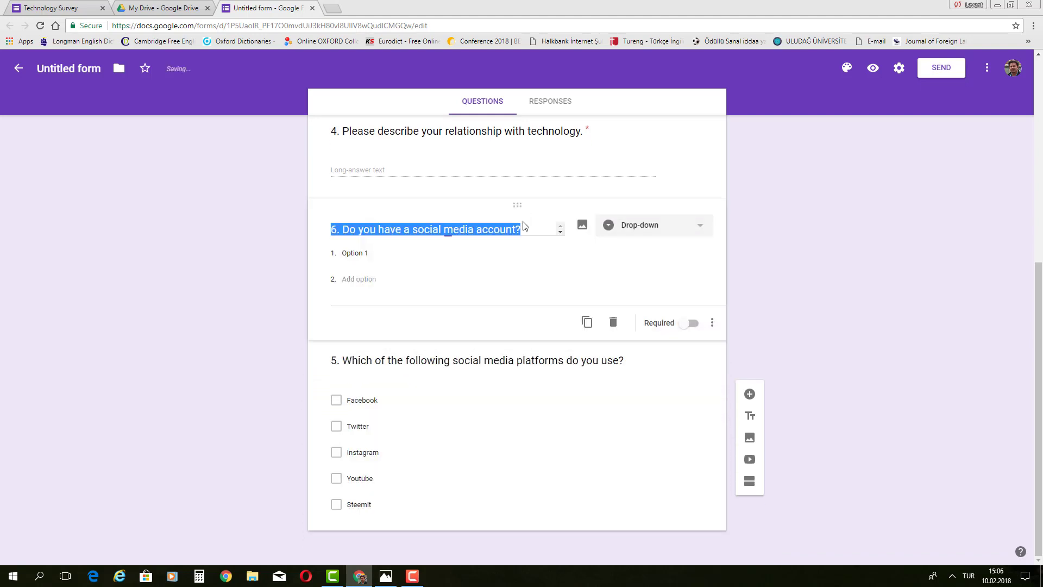
left_click(334, 228)
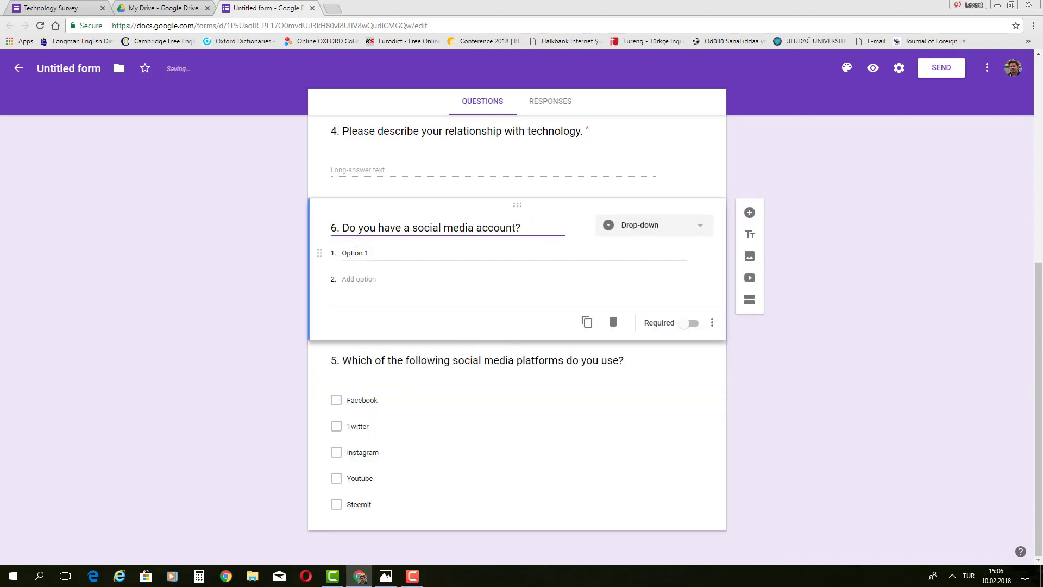
key("BackSpace")
type("5")
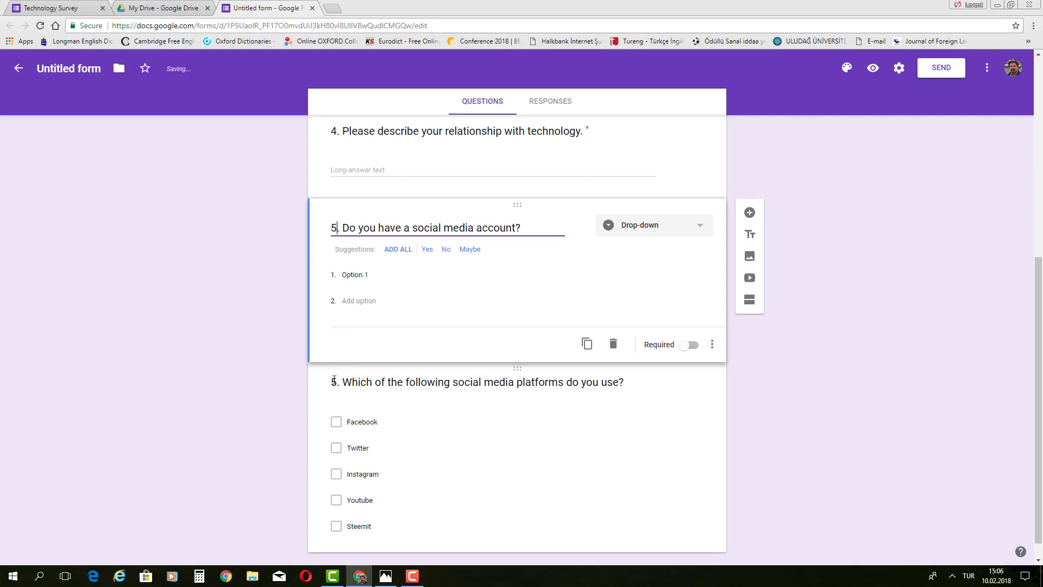
- Renumber the question about which social media platforms are used as 6
left_click(335, 380)
left_click(337, 292)
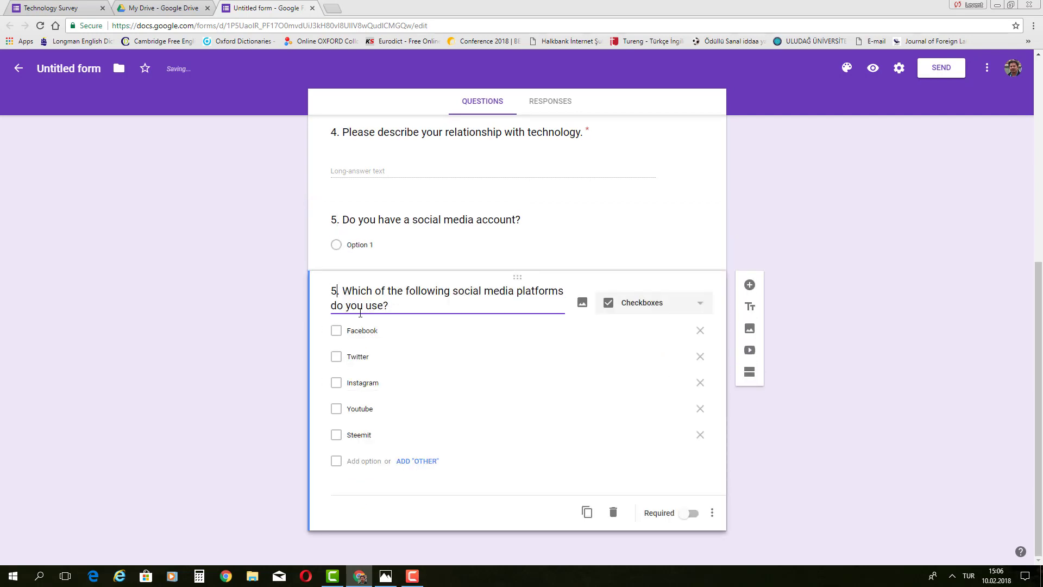
key("BackSpace")
type("6")
- Append the note (If your answer is "No", skip question 6) to the title of question 5
left_click(487, 223)
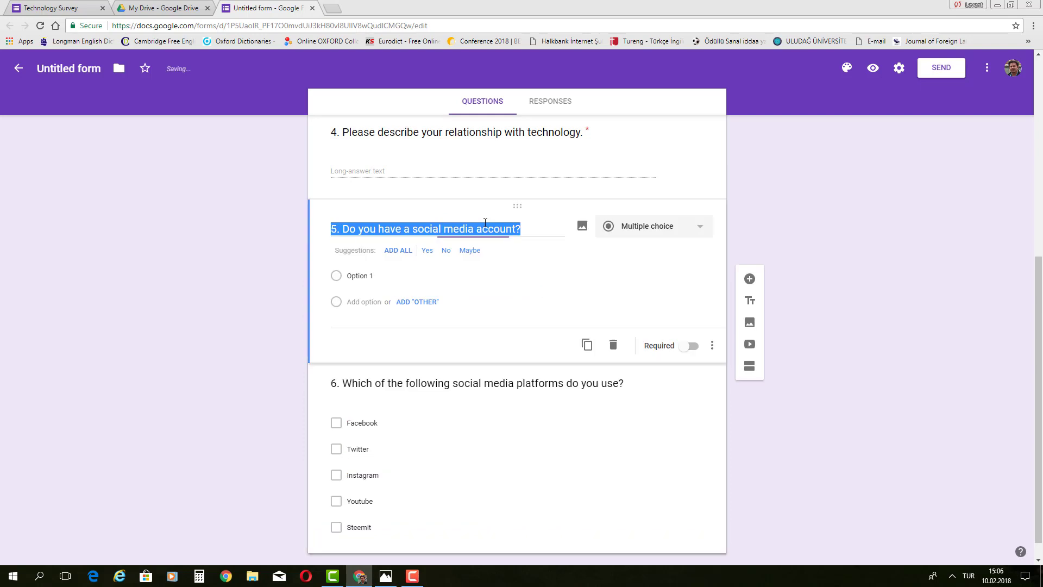
left_click(525, 228)
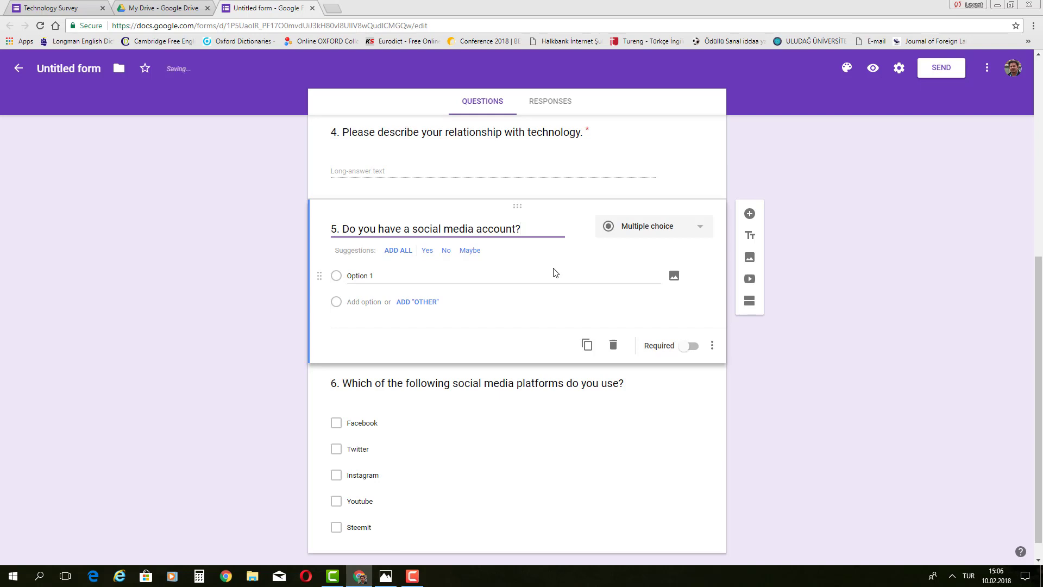
type("(If your a")
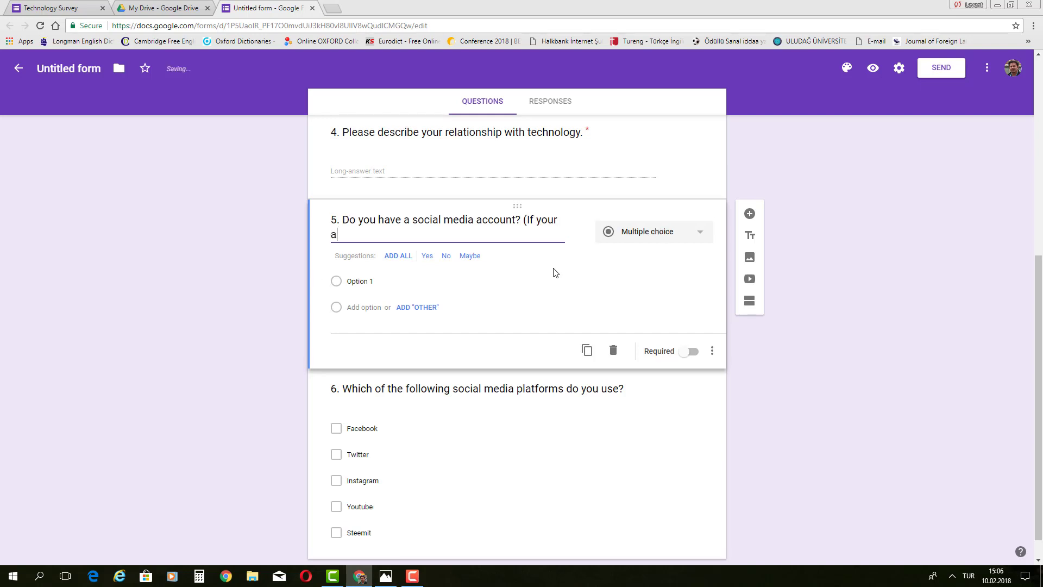
type("nswer is \"No\", skip que")
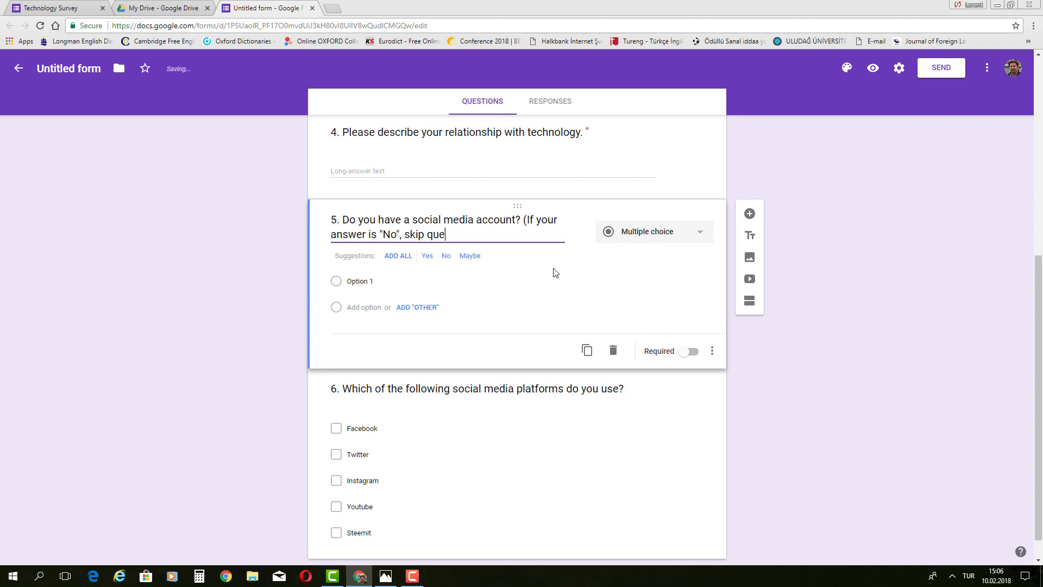
type("stion 6)")
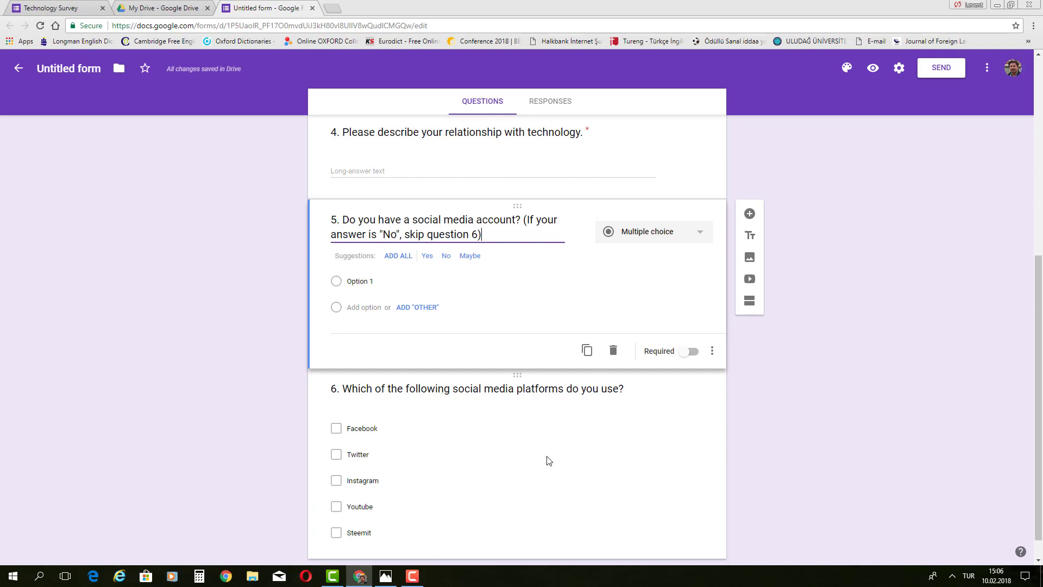
- Make question 5 about having a social media account a required question
scroll(845, 362, "down", 1)
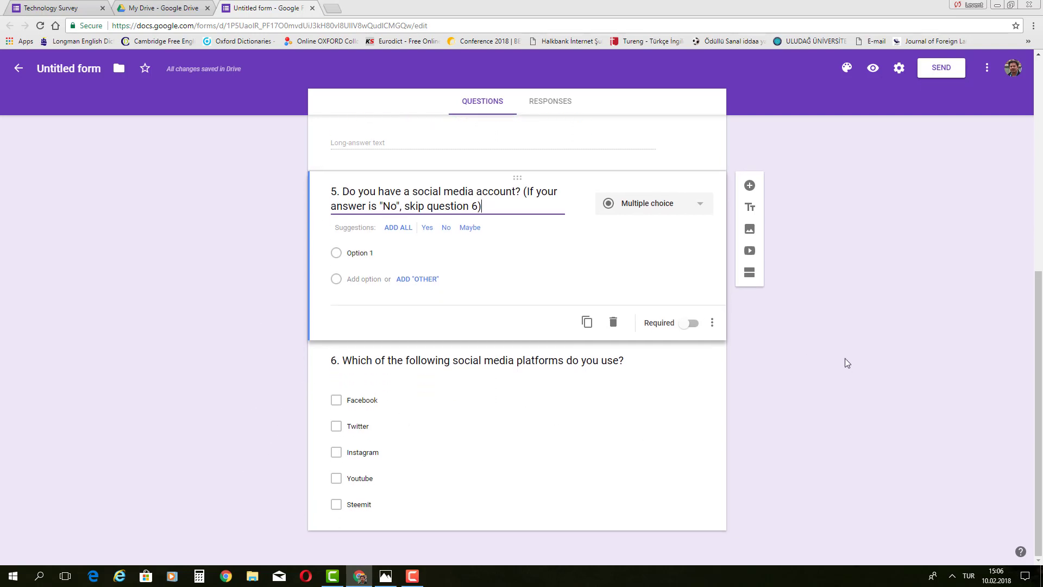
left_click(692, 324)
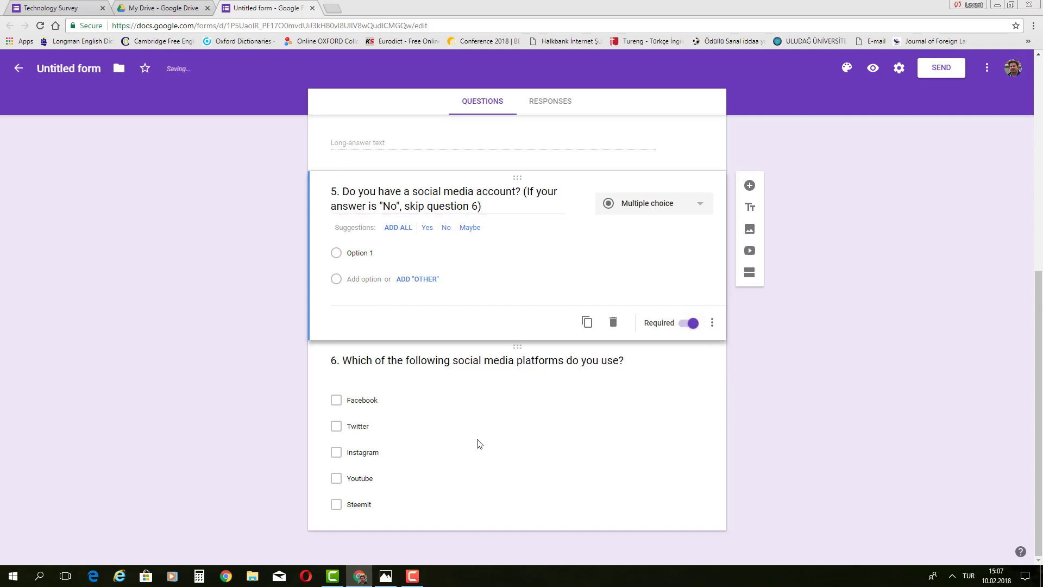
left_click(668, 443)
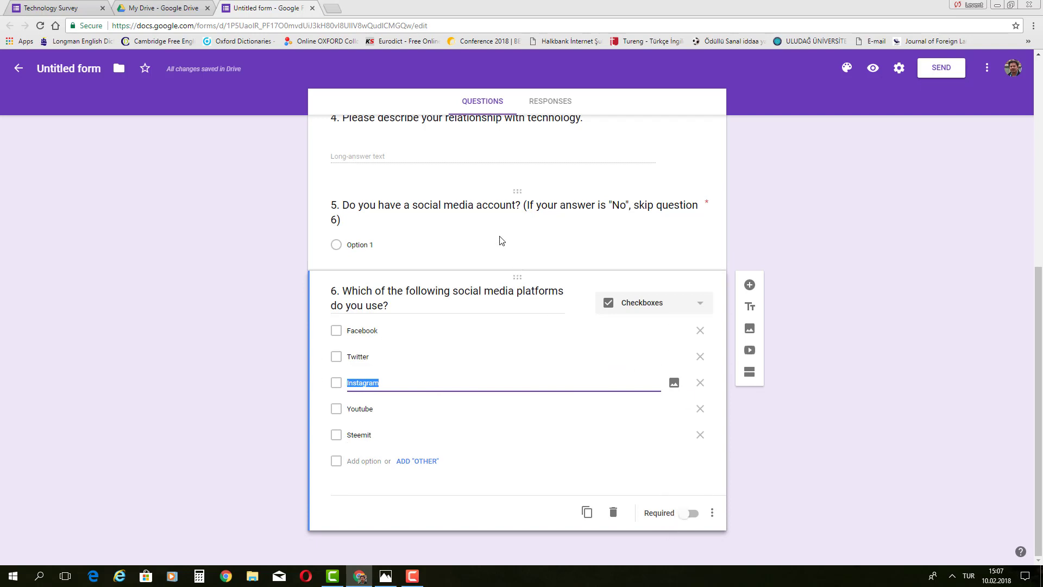
- Fill in the answer options of question 5 as Yes and No, and add a third option with its default text
left_click(359, 245)
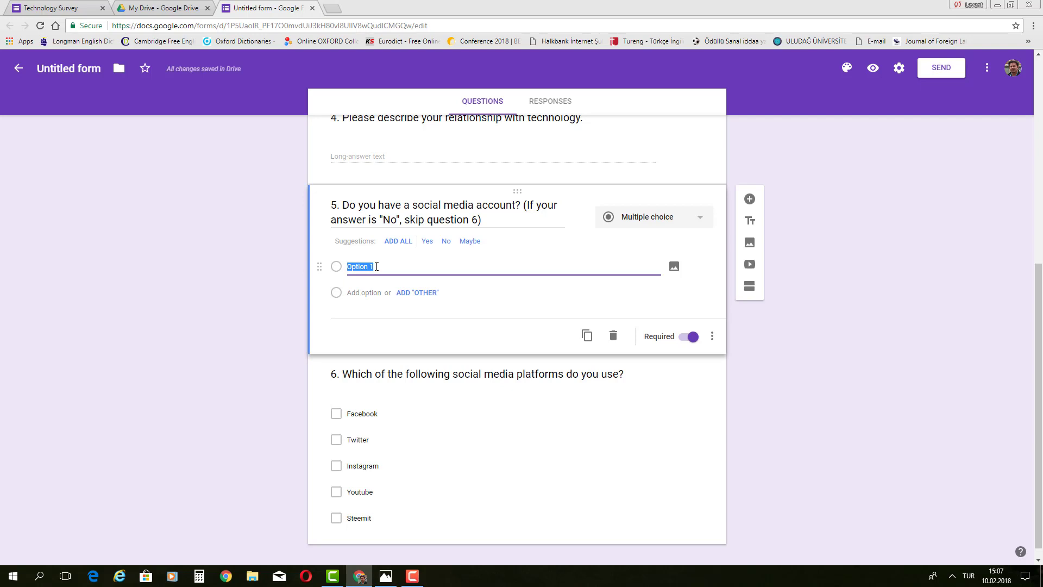
type("Yes")
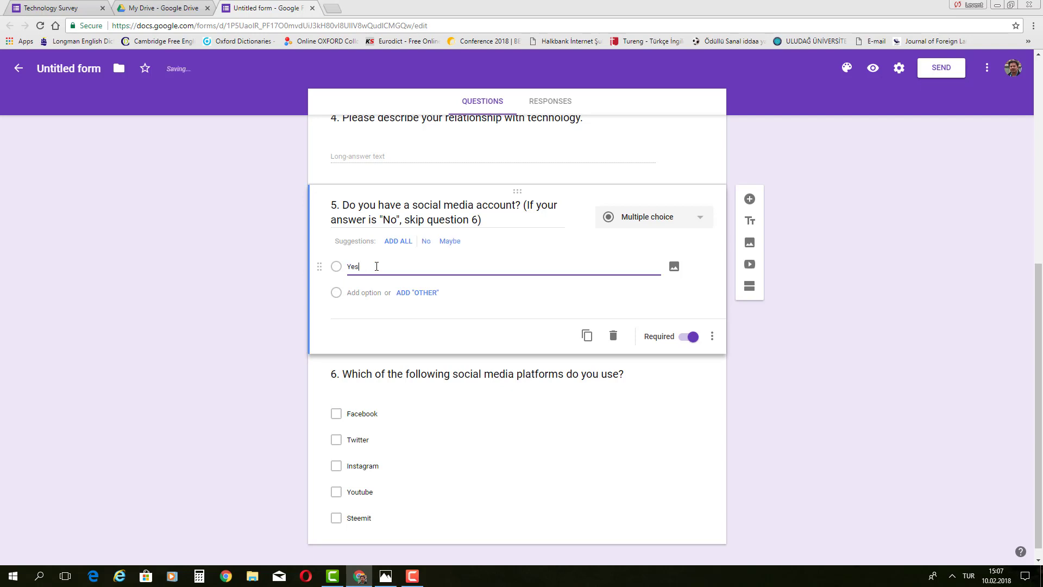
left_click(373, 292)
type("No")
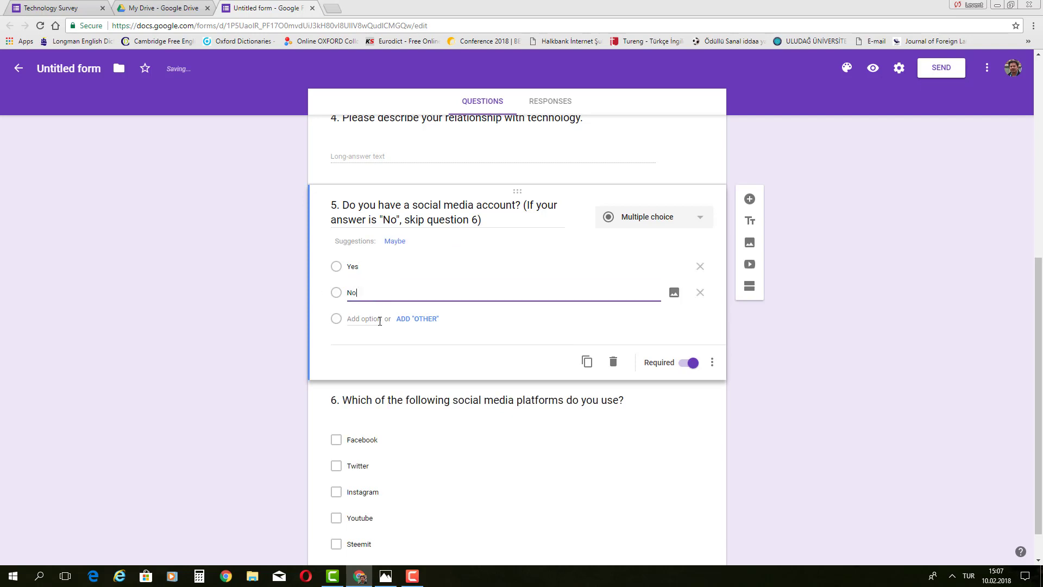
left_click(377, 319)
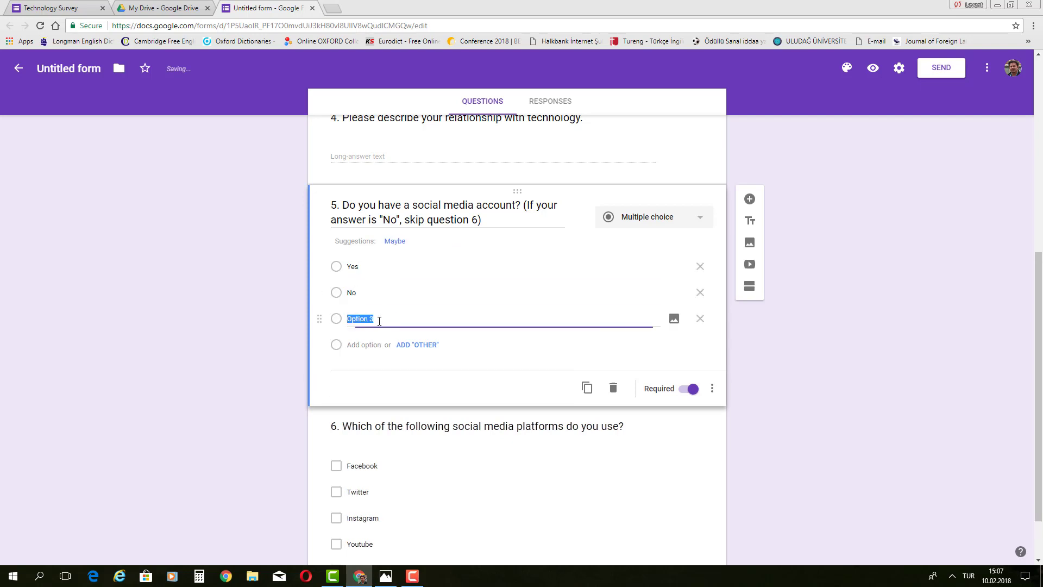
left_click(773, 357)
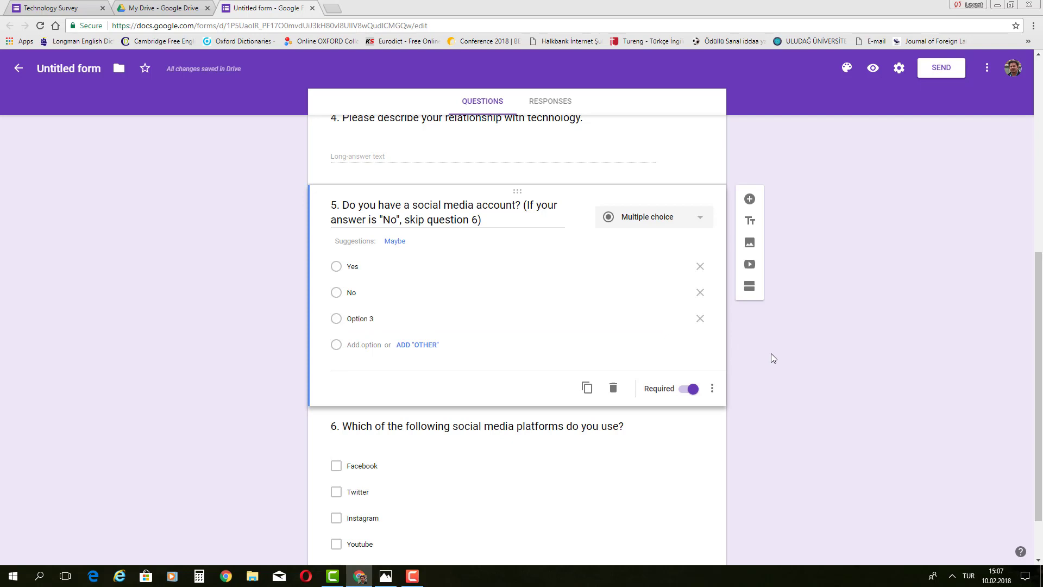
- Add a new Multiple choice question after question 6 and start its title with "7."
scroll(817, 368, "down", 2)
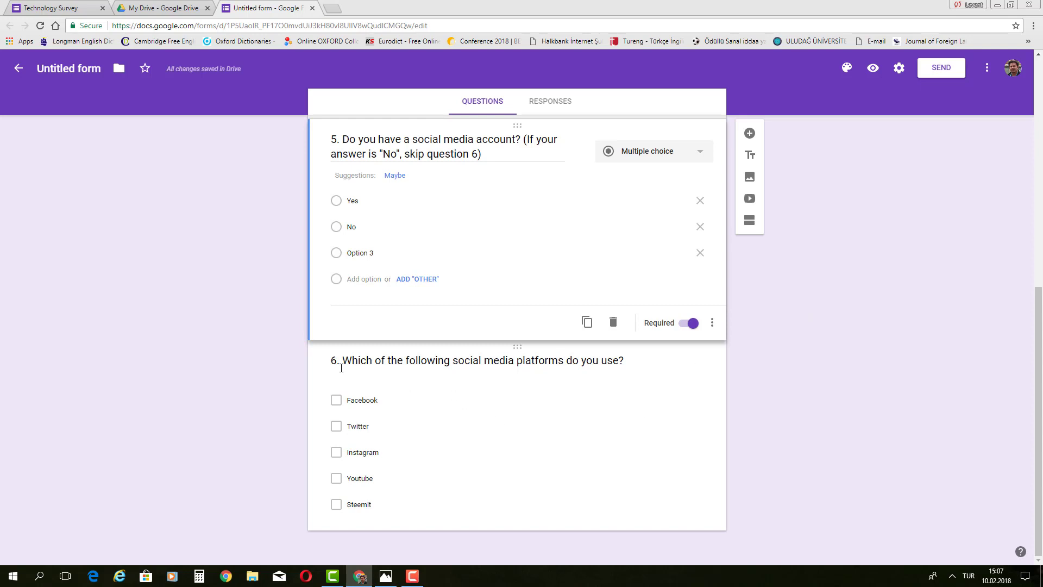
left_click(685, 383)
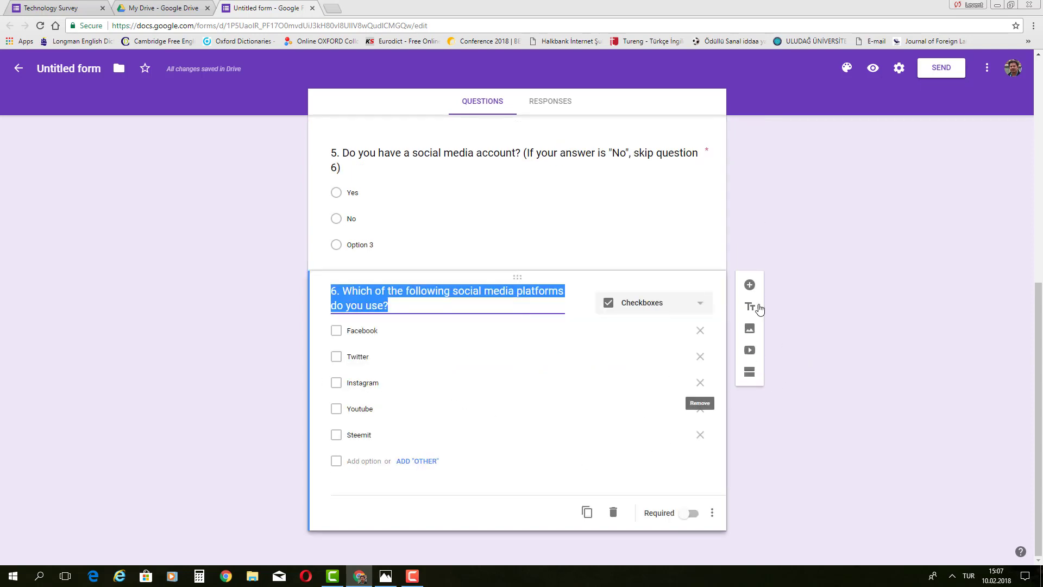
left_click(749, 285)
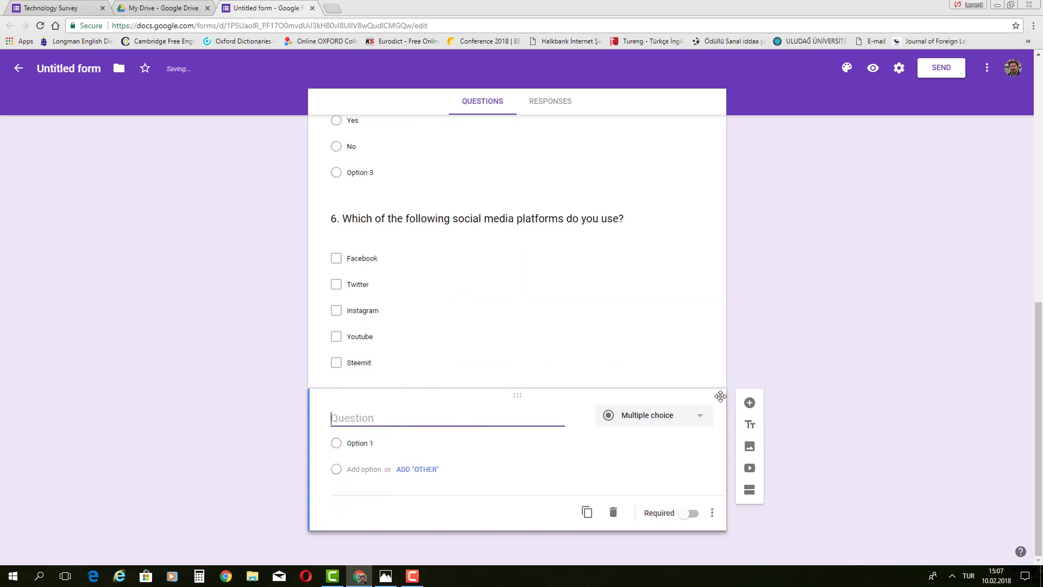
type("7.")
left_click(699, 426)
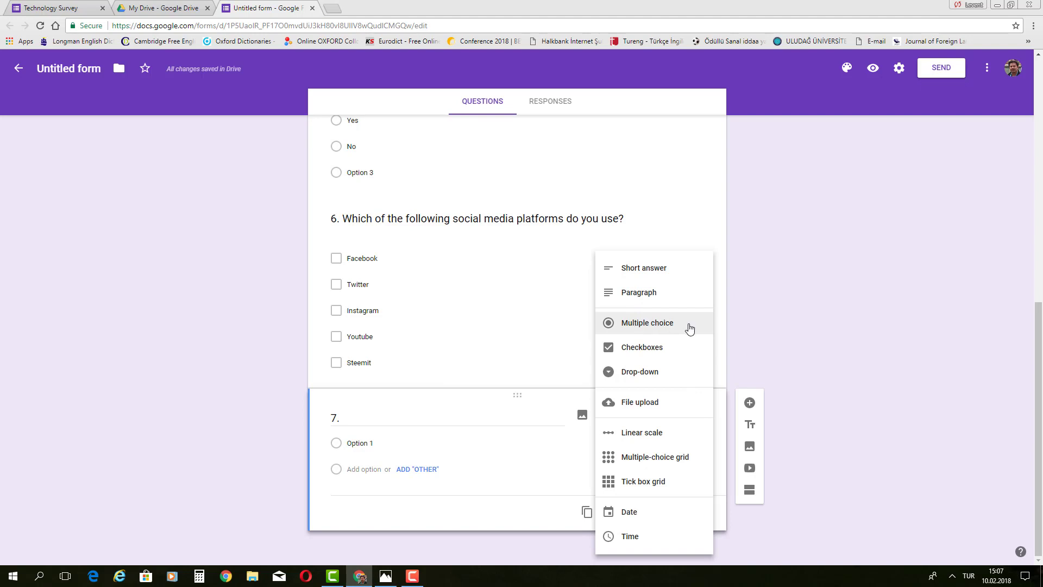
left_click(666, 328)
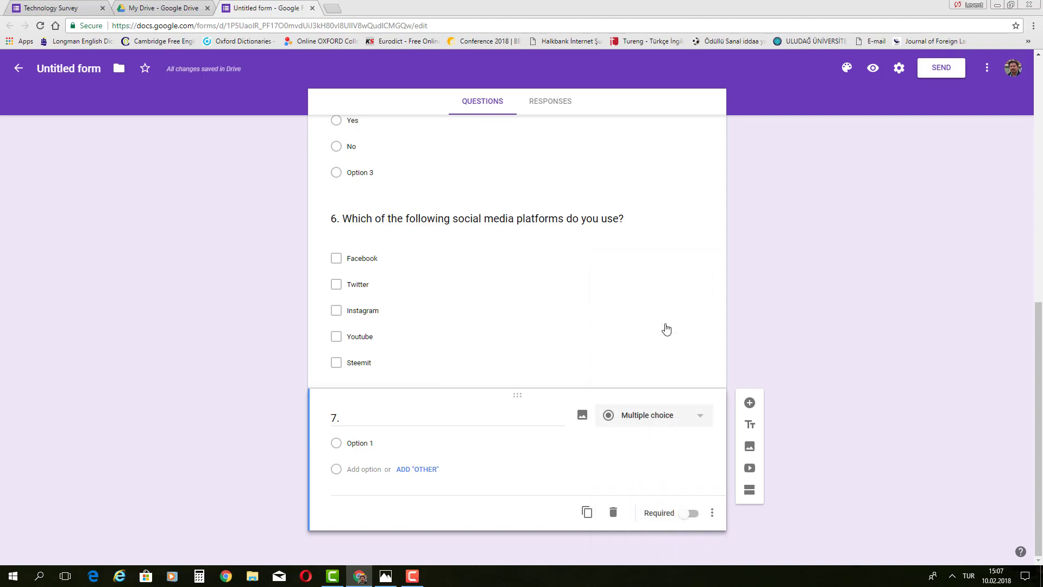
- Complete the title of question 7 as "7. Which of the following platforms rewards you for sharing, liking, and commenting?"
left_click(392, 418)
type("Which of the")
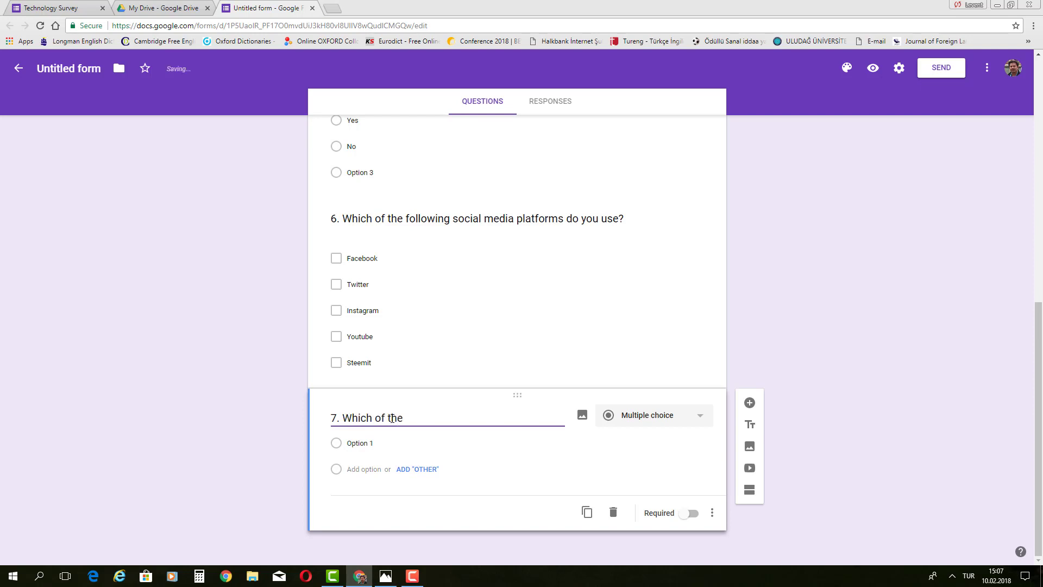
type(" following platforms")
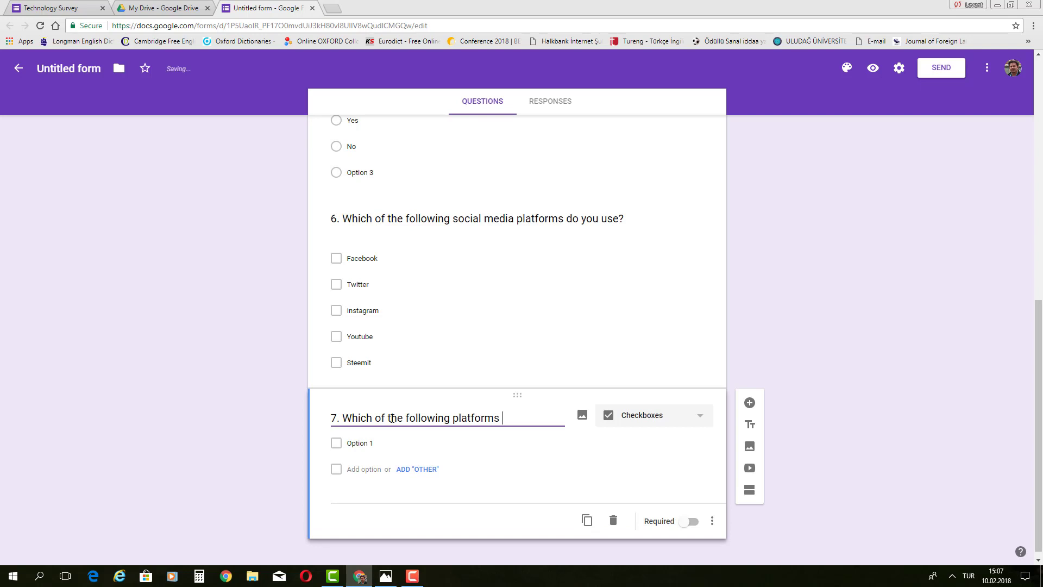
type(" rewards you fo")
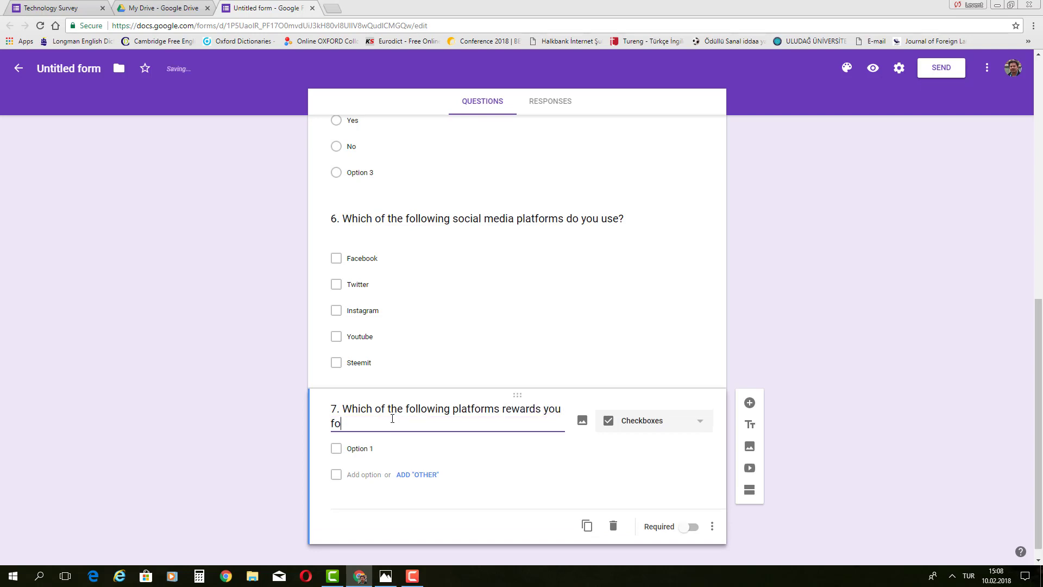
type("r sharing,")
type(" liking")
type(", or")
key("BackSpace")
key("BackSpace")
type("and commenting")
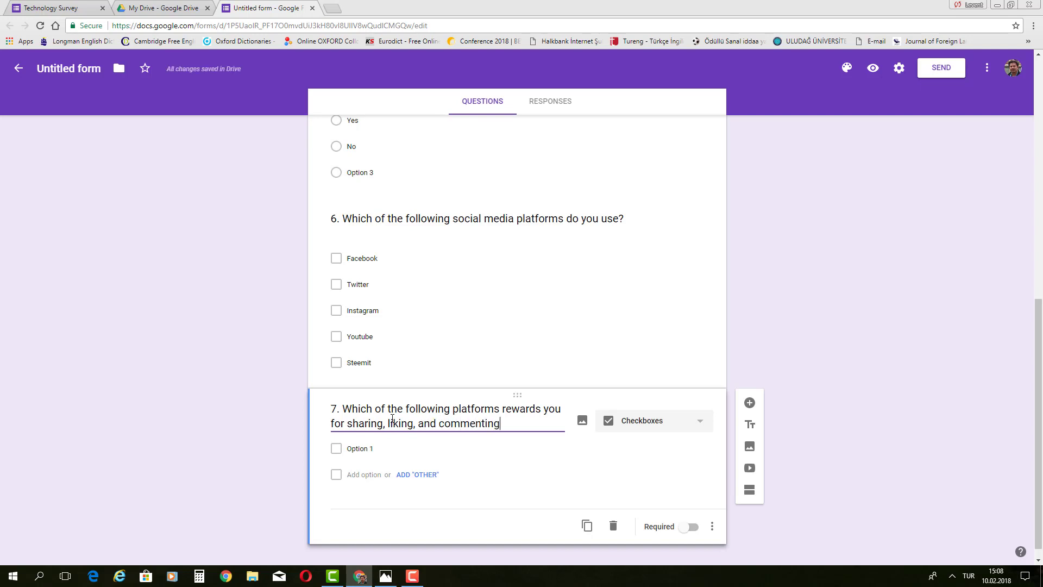
type("?")
- Fill in the first four answer options of question 7 as Facebook, Instagram, Steemit and Twitter
left_click(359, 449)
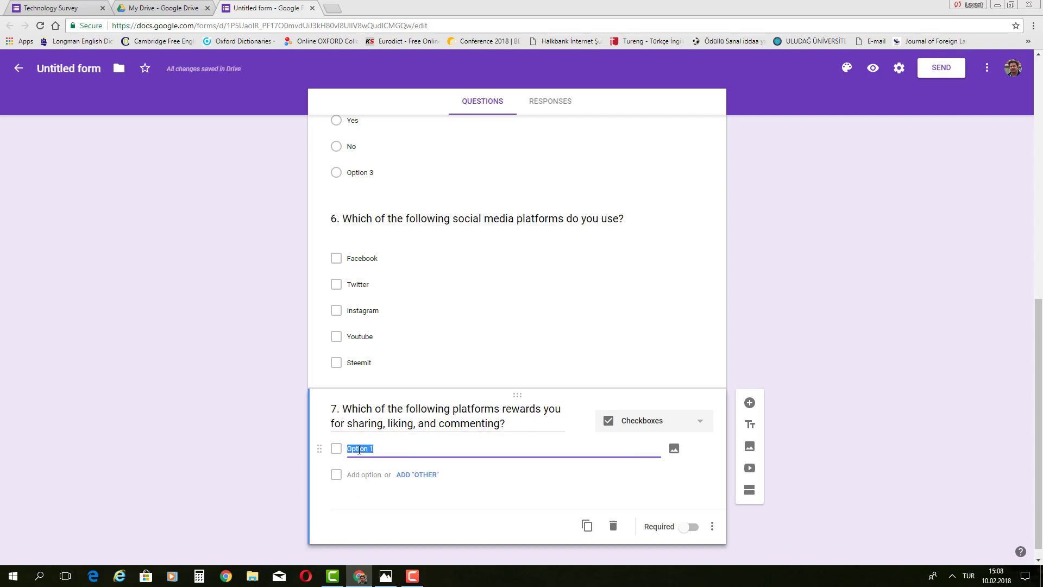
type("Facebook")
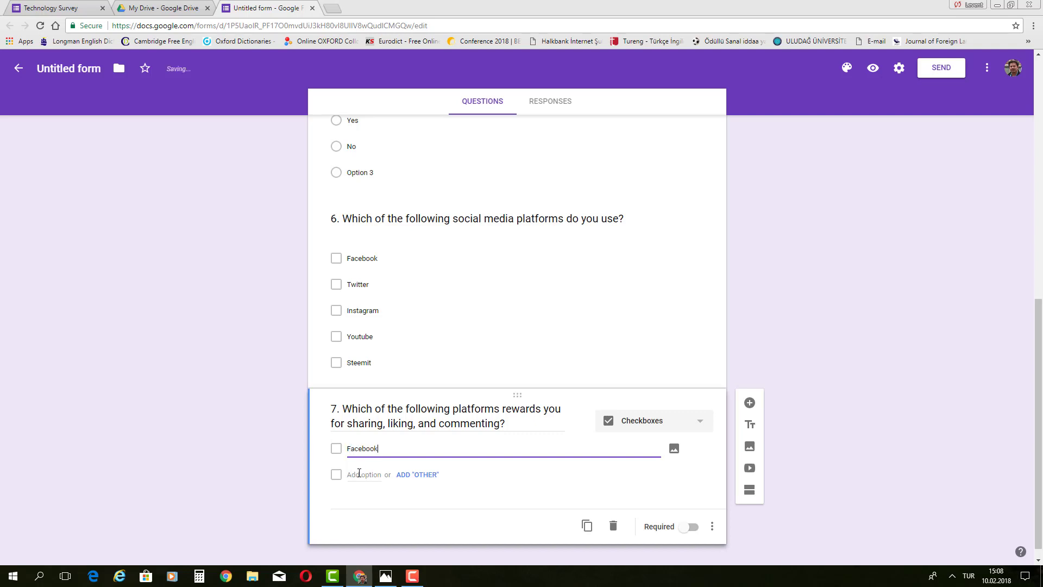
left_click(359, 473)
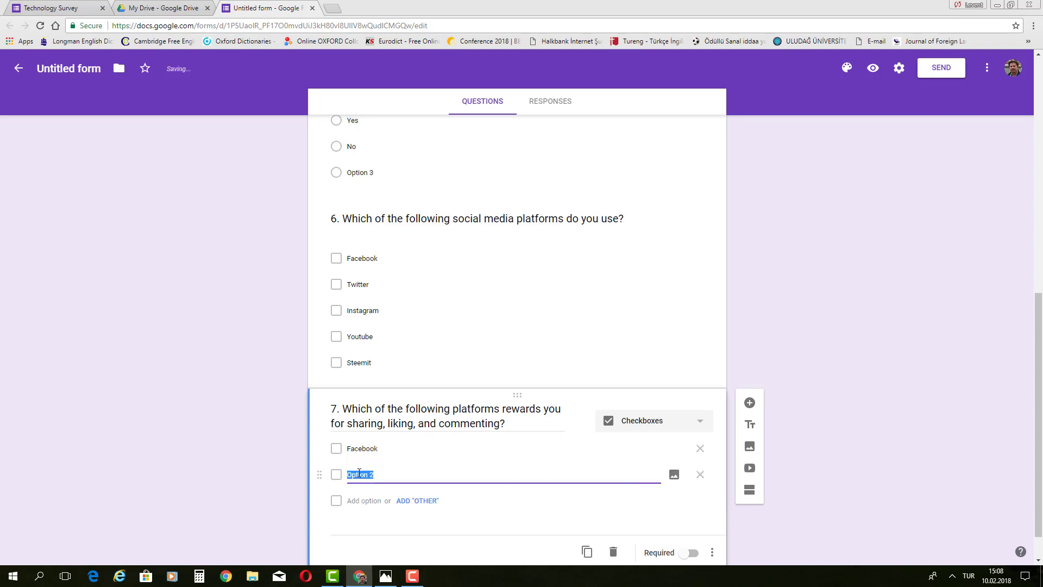
type("Instagram")
left_click(355, 500)
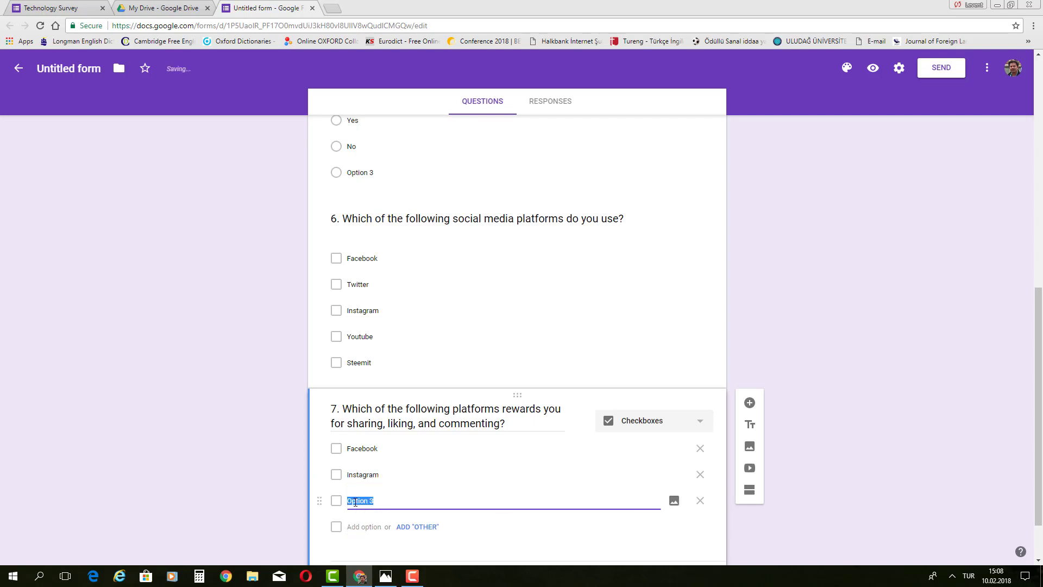
type("Steemit")
left_click(362, 527)
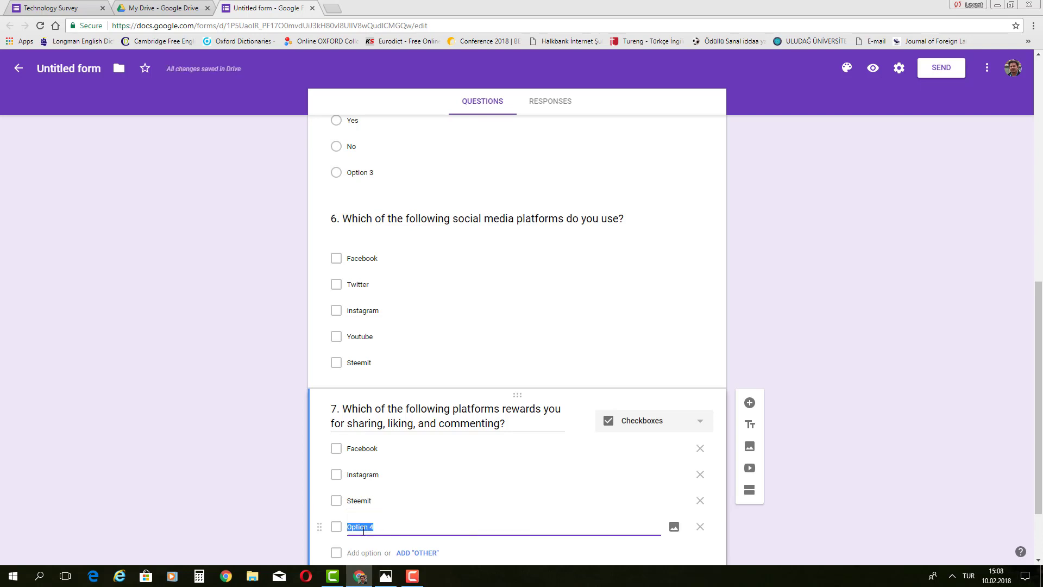
type("Twitter")
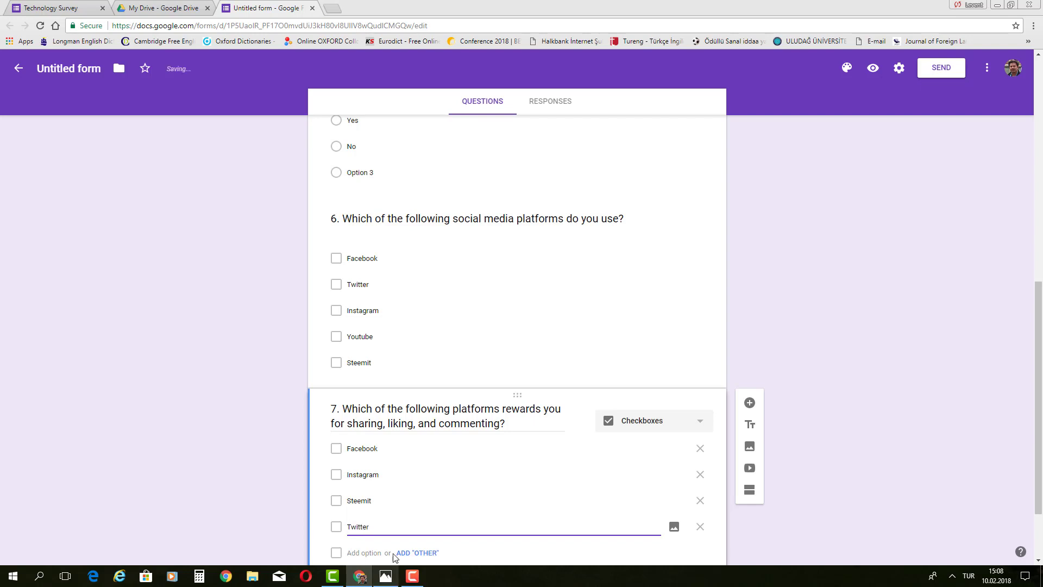
- Add Youtube as the fifth option of question 7 and change the question type to Multiple choice
scroll(391, 517, "down", 2)
left_click(369, 460)
type("Y")
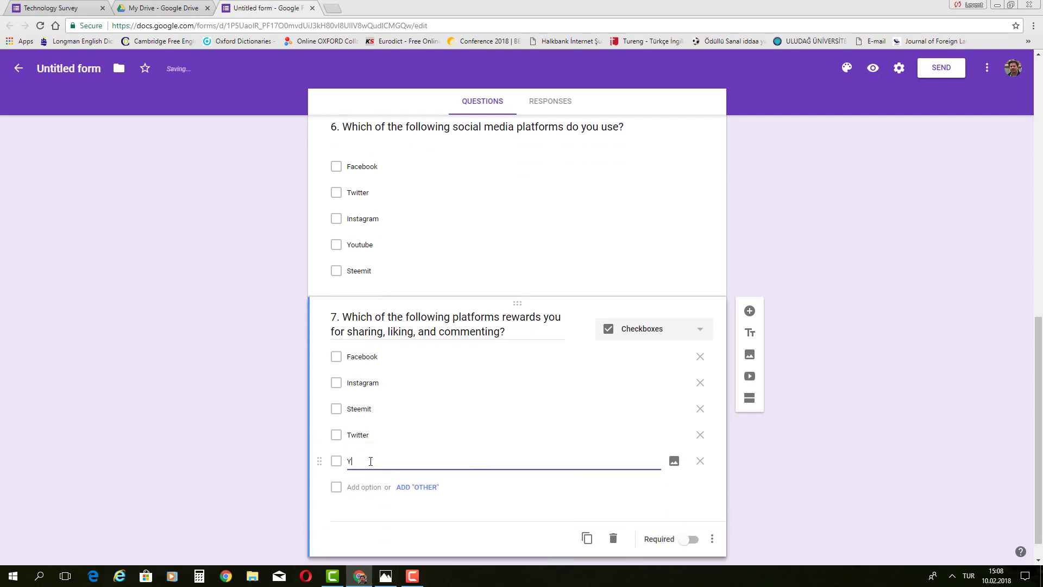
type("outube")
left_click(794, 440)
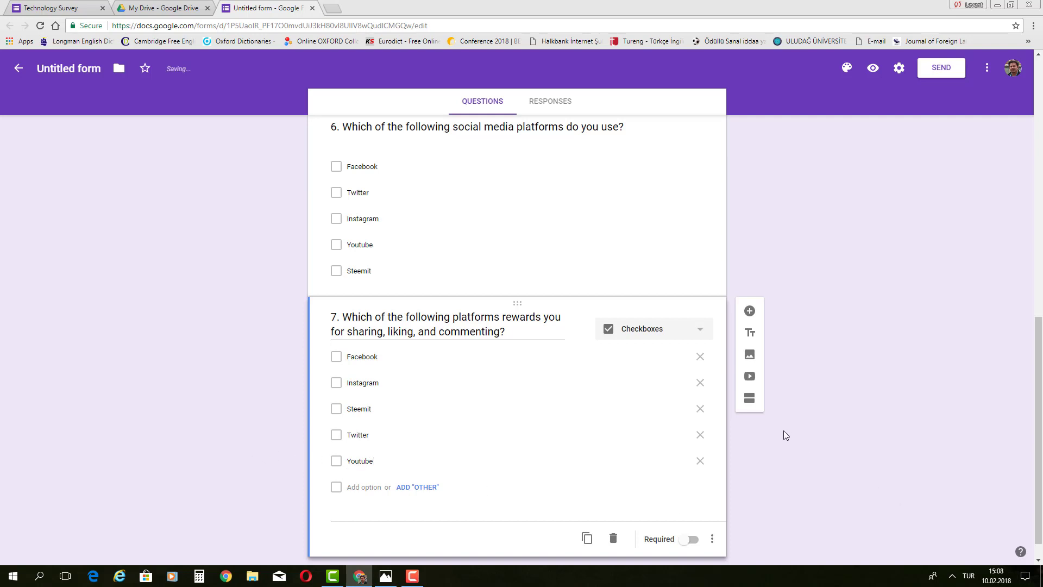
left_click(699, 336)
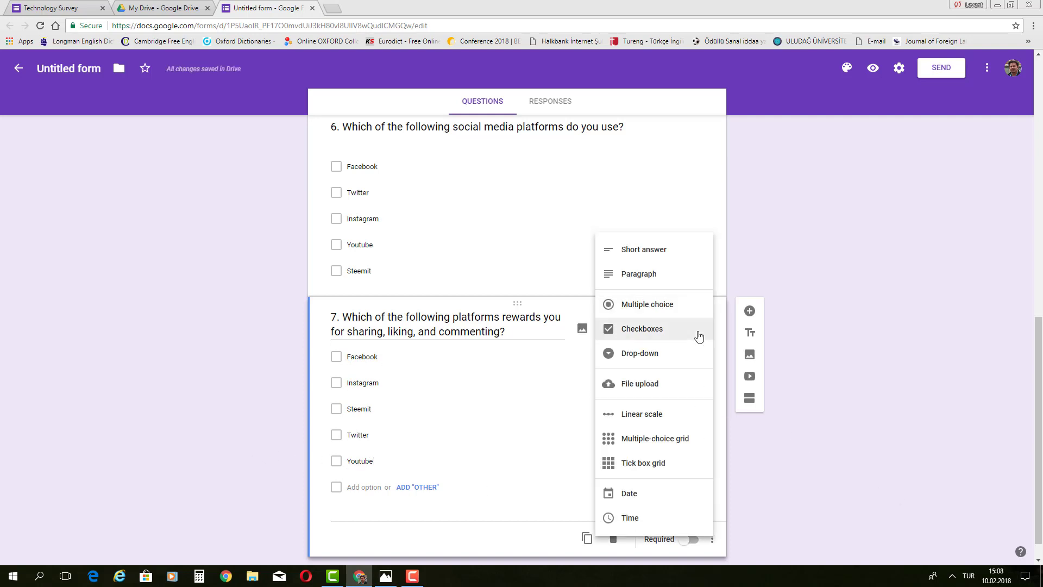
left_click(657, 309)
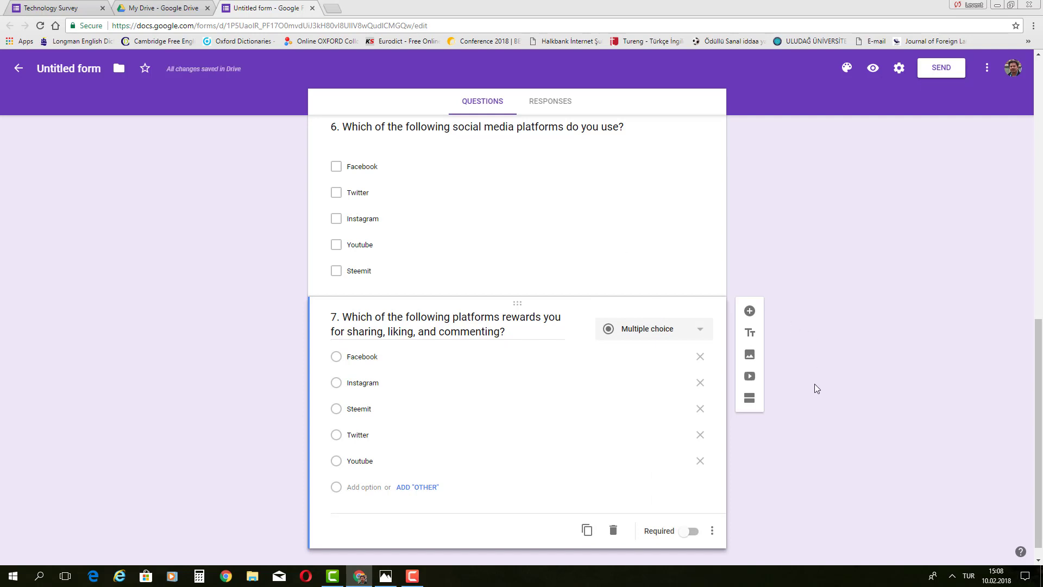
- Add a new Linear scale question after question 7 and start its title with "8."
left_click(750, 312)
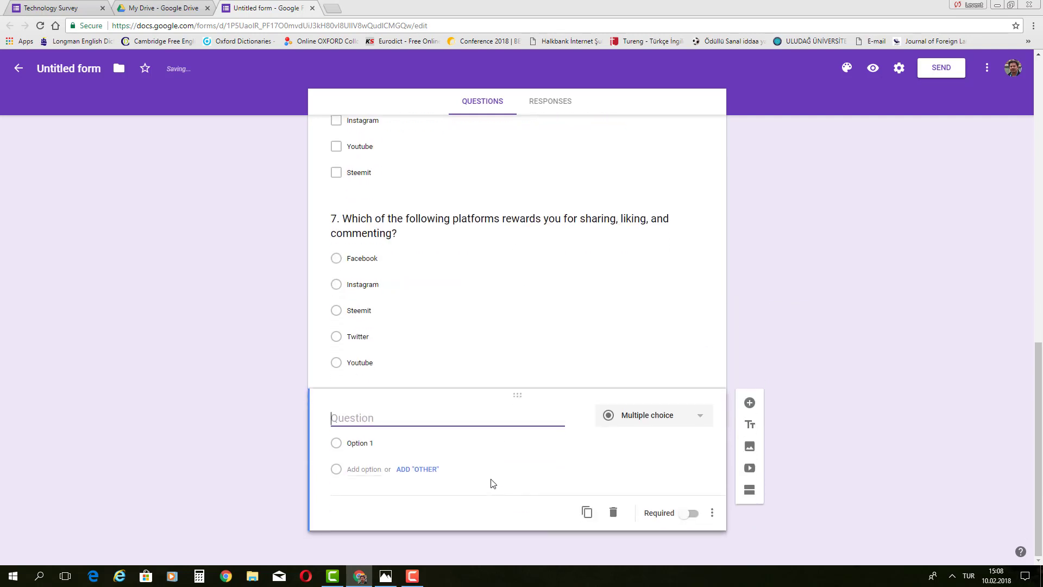
type("8.")
left_click(695, 419)
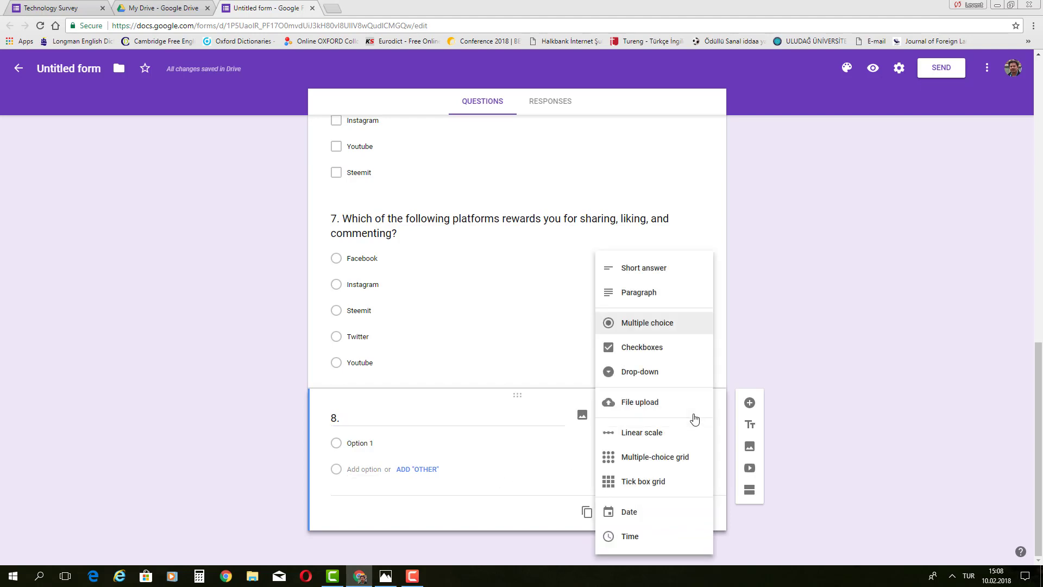
left_click(662, 434)
left_click(379, 411)
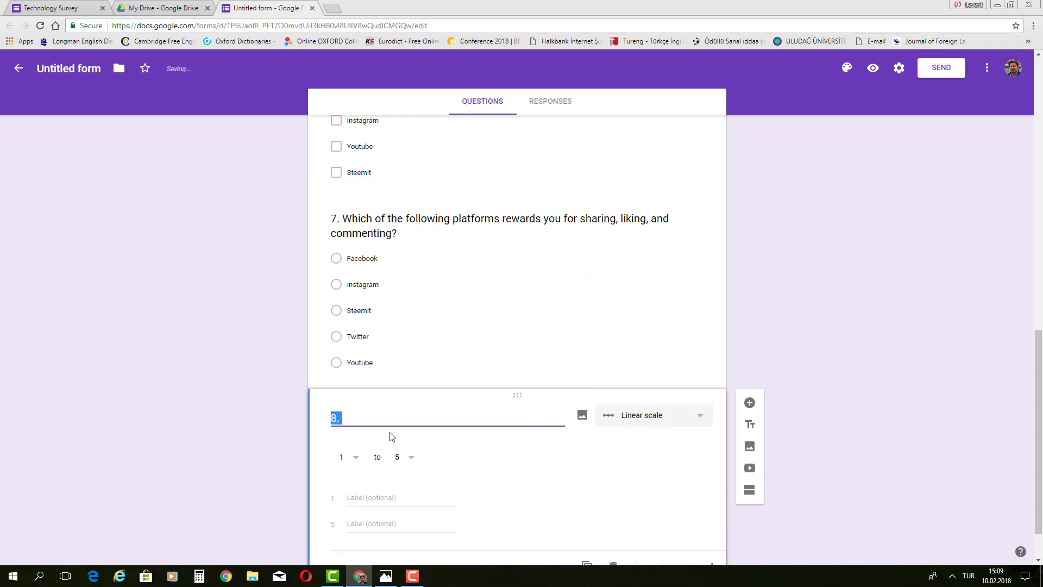
scroll(209, 403, "down", 1)
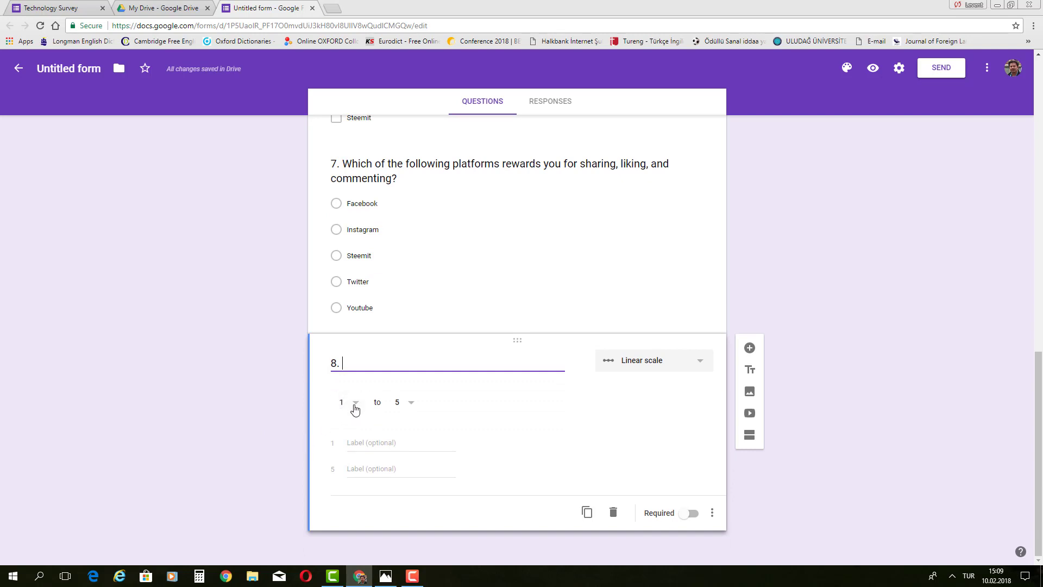
- Examine the available start and end values for the linear scale of question 8
left_click(356, 409)
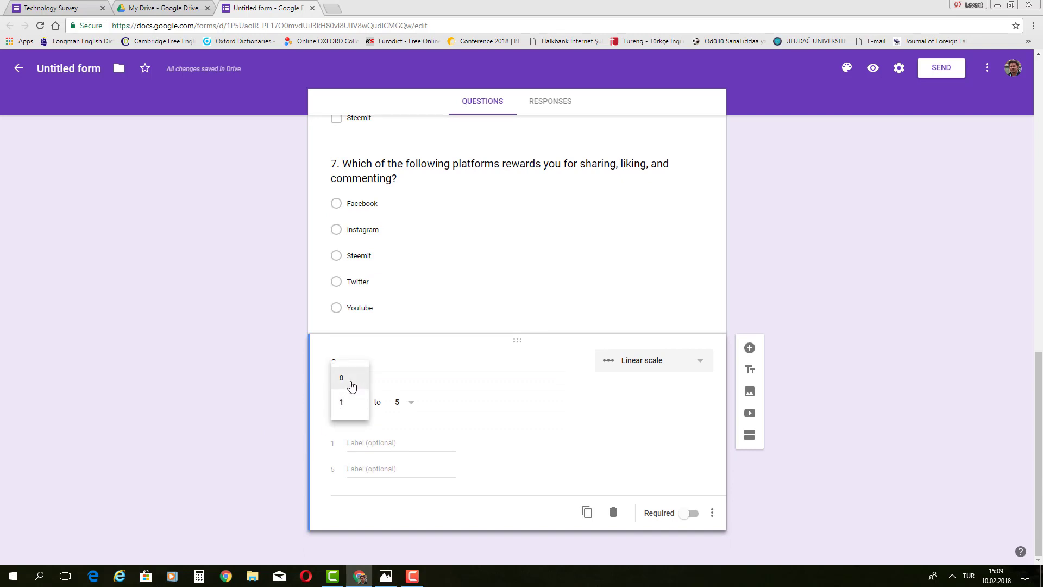
left_click(409, 405)
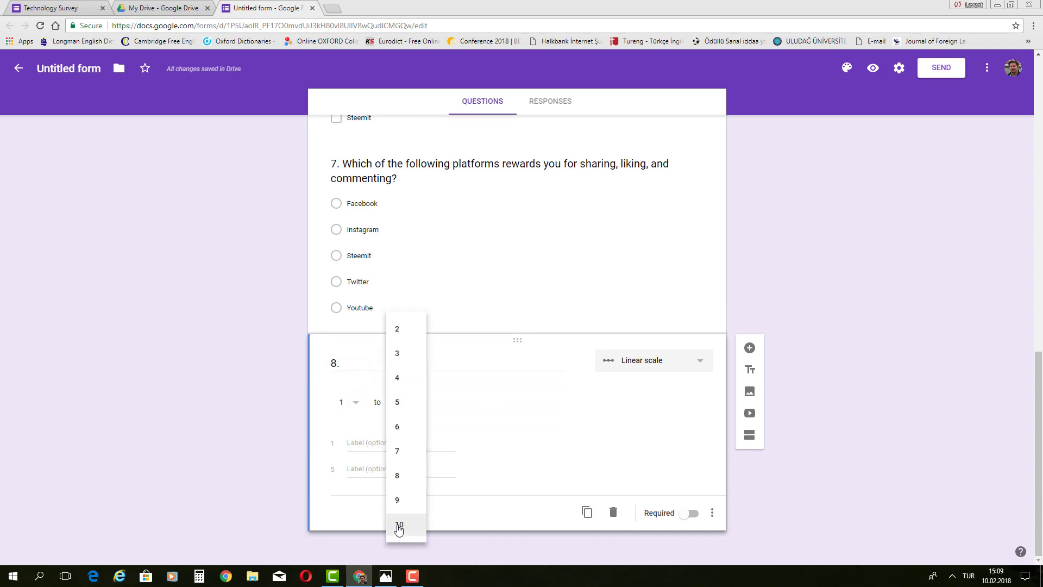
left_click(298, 444)
left_click(409, 408)
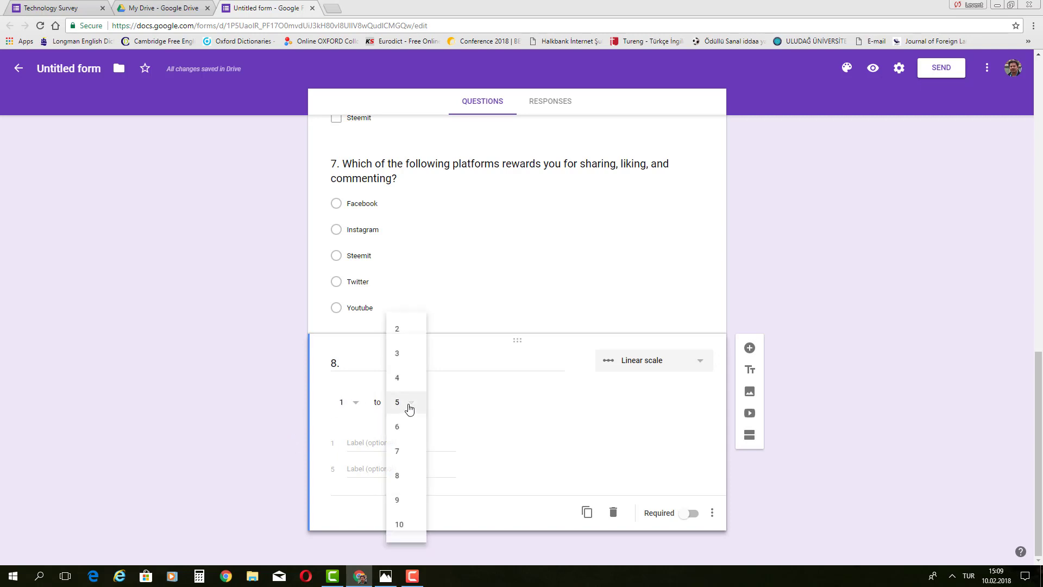
left_click(548, 427)
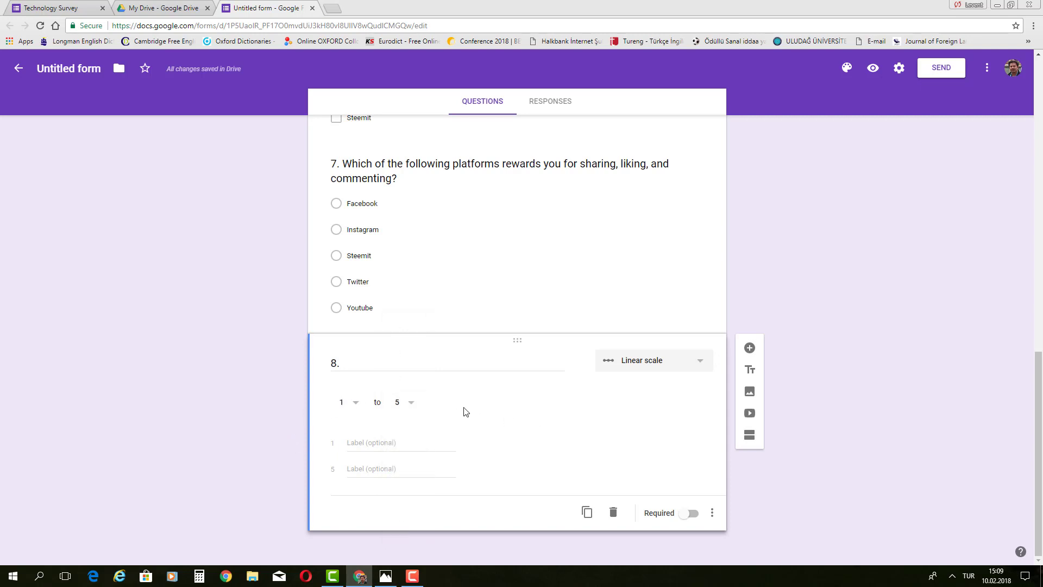
- Complete the title of question 8 as "8. How often do you use your mobile phone to play games?"
left_click(375, 367)
type("How ofteh")
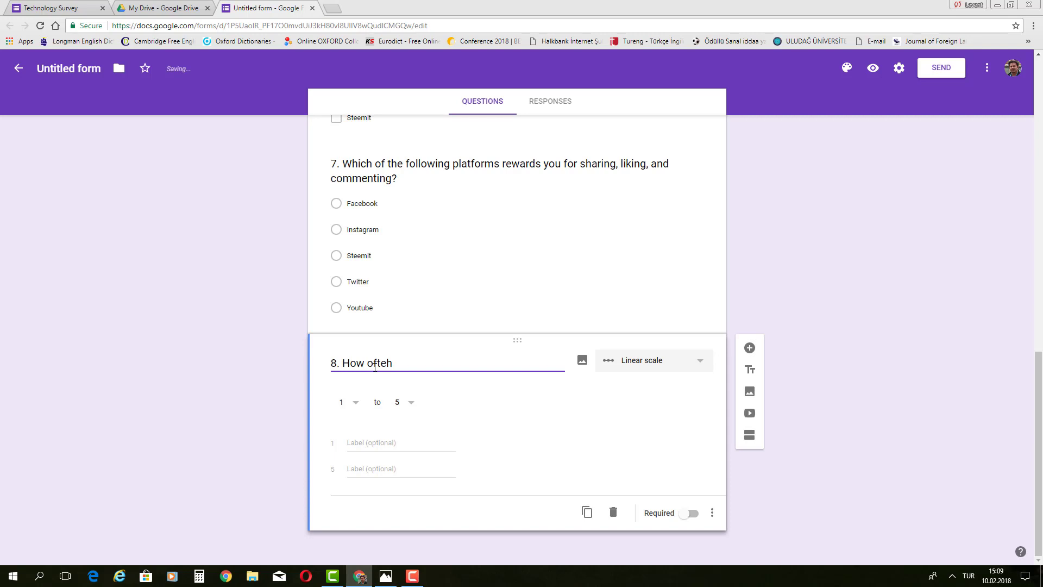
key("BackSpace")
type("n do you use")
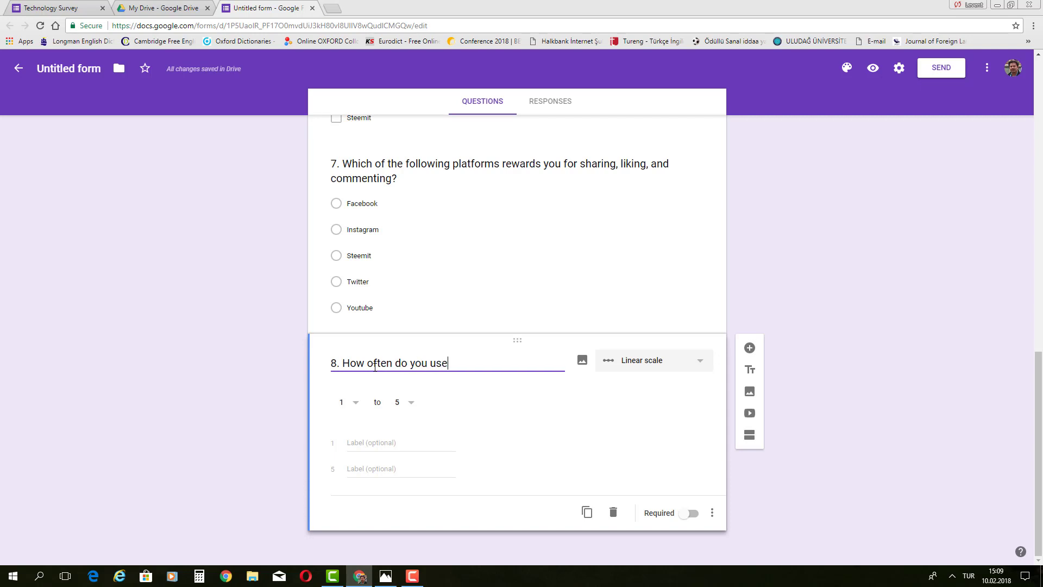
type(" your mobi")
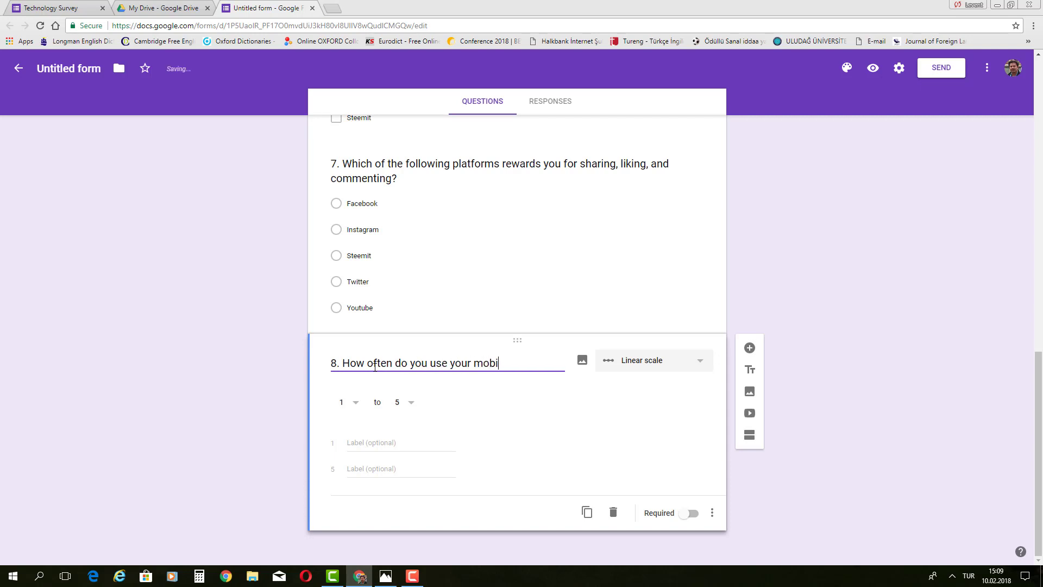
type("le phone to play ")
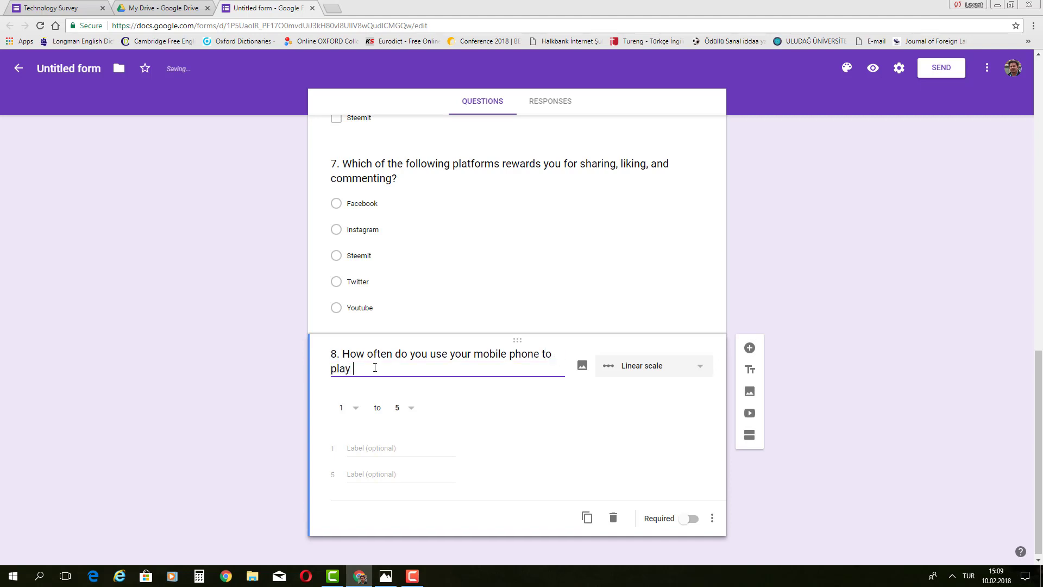
type("games?")
left_click(242, 406)
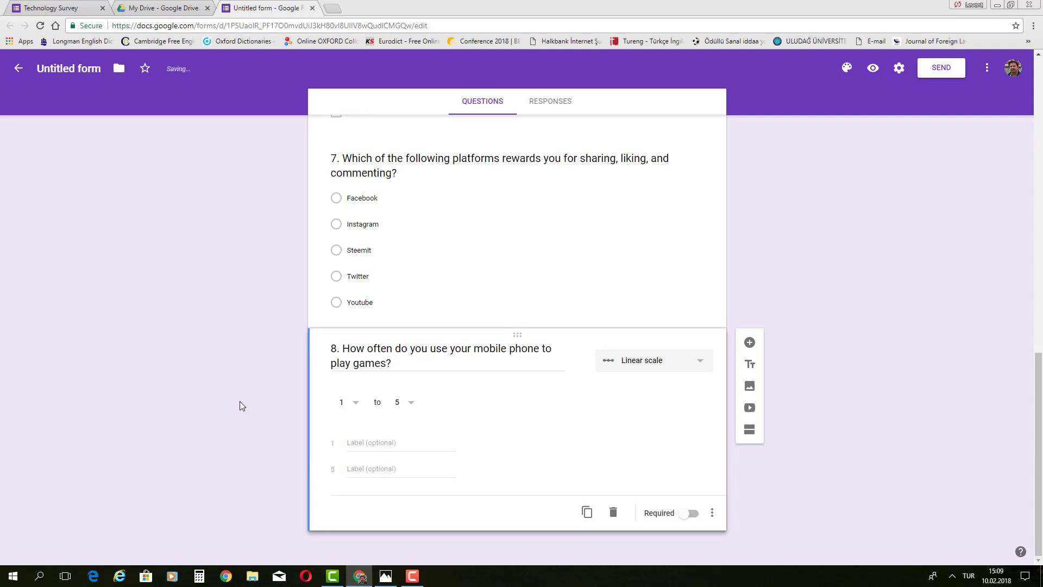
- Label scale value 1 of question 8 as "very rarely" and value 5 as "very often"
left_click(355, 443)
type("very rarely")
left_click(368, 467)
type("very of")
left_click(282, 437)
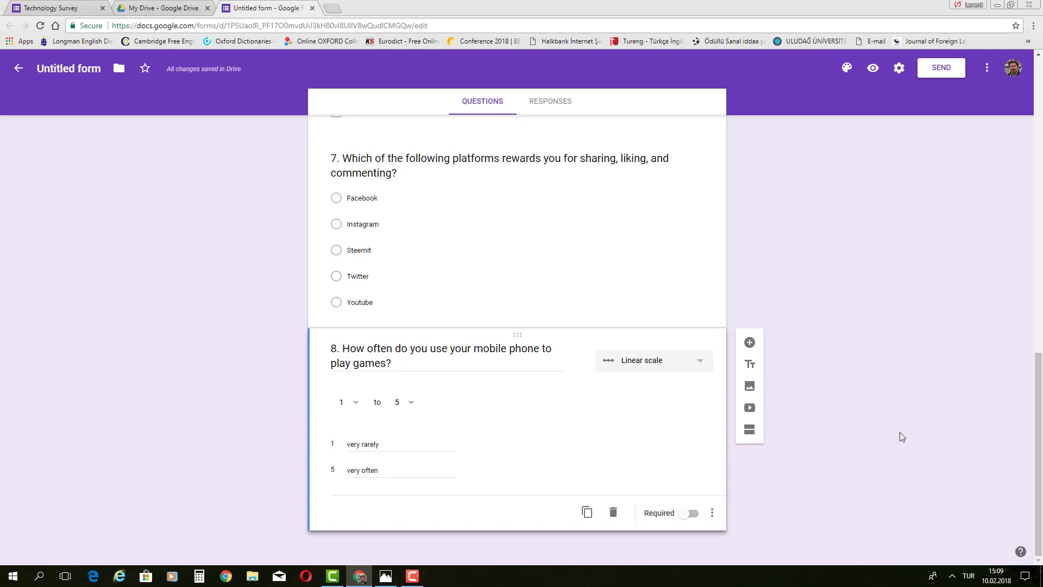
- Make question 8 about mobile phone games and question 7 about rewarding platforms required questions
left_click(699, 366)
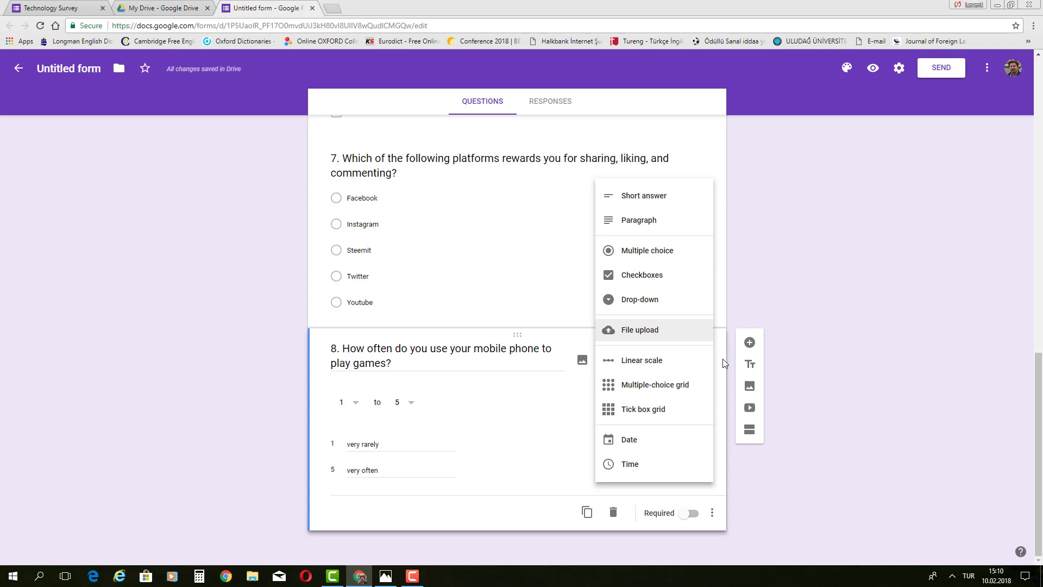
left_click(666, 360)
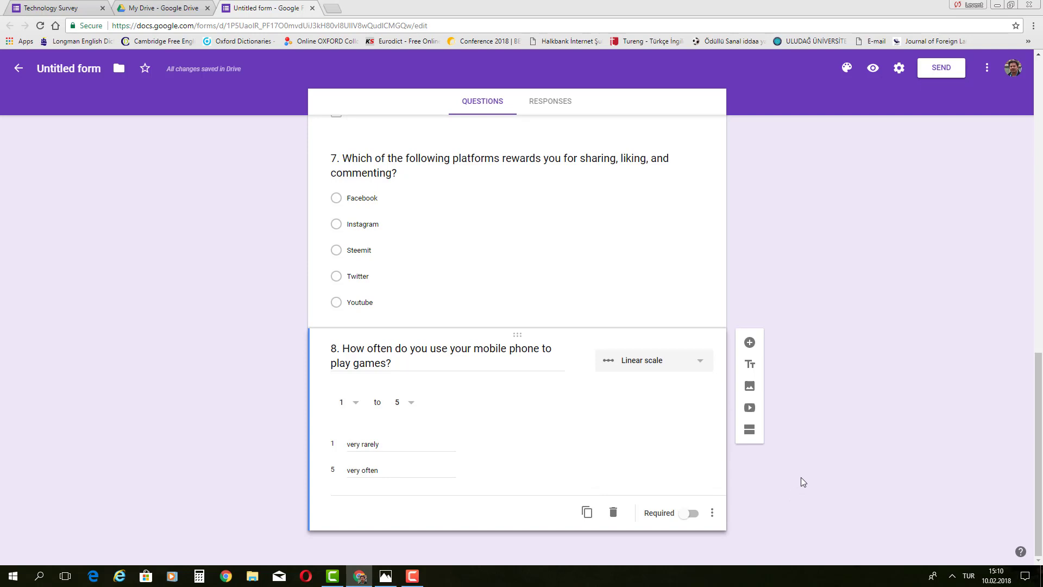
left_click(689, 513)
left_click(712, 279)
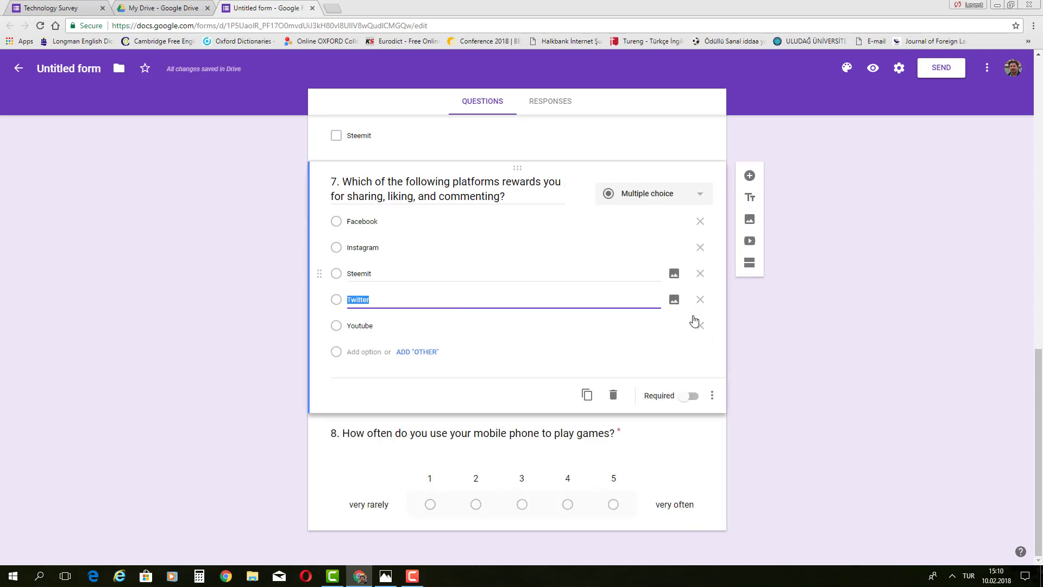
left_click(689, 395)
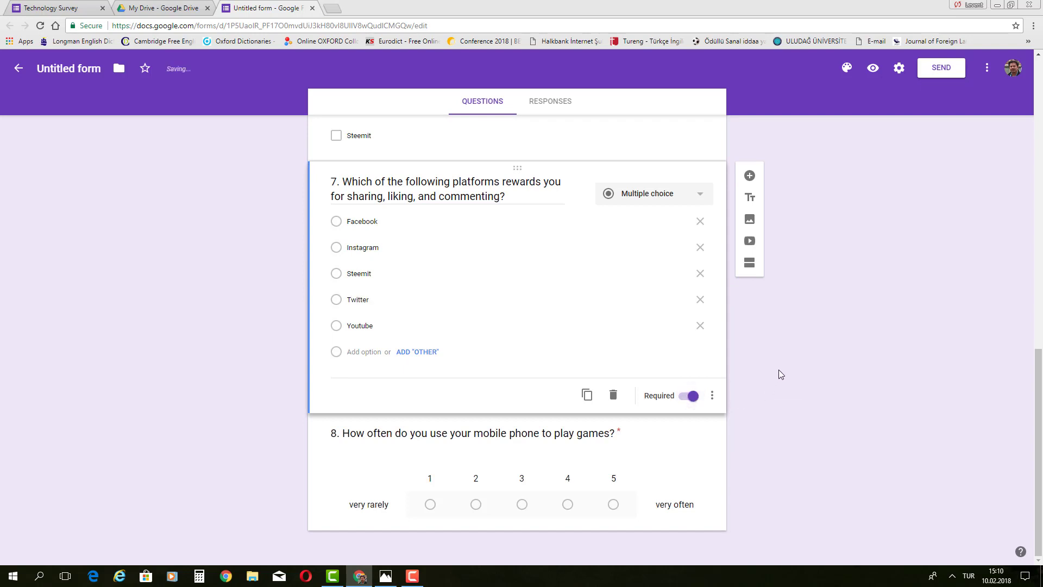
left_click(711, 443)
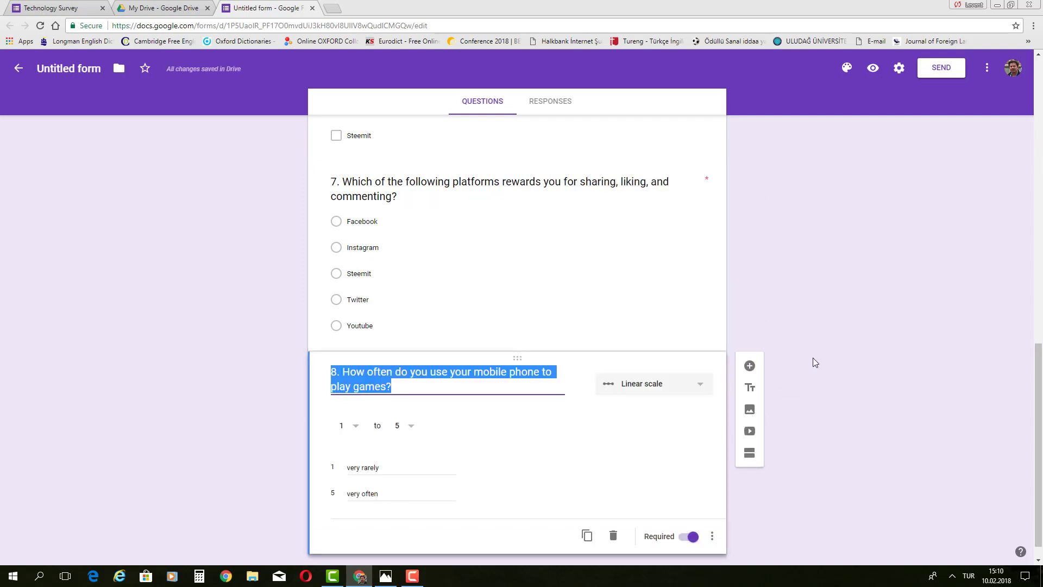
- Preview the survey as a respondent and examine the calendar of the Date of birth question
scroll(813, 357, "up", 3)
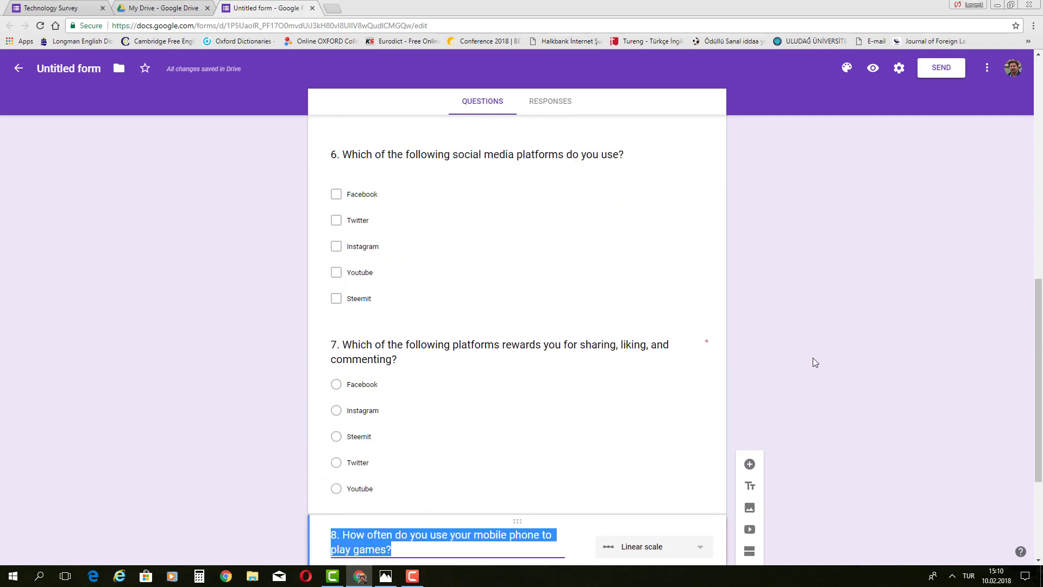
scroll(813, 358, "up", 1)
scroll(812, 357, "down", 4)
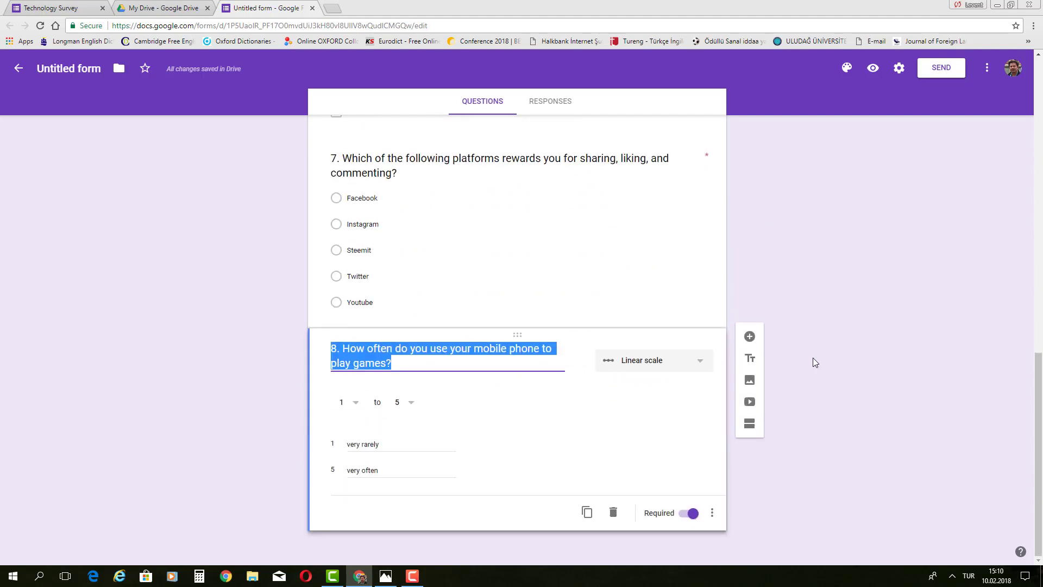
left_click(873, 70)
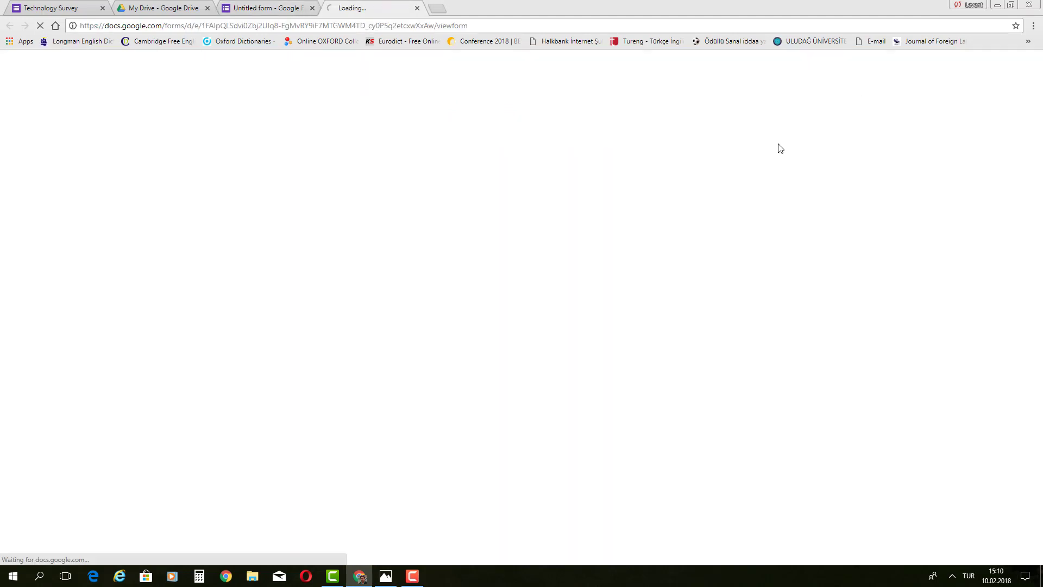
scroll(637, 205, "down", 1)
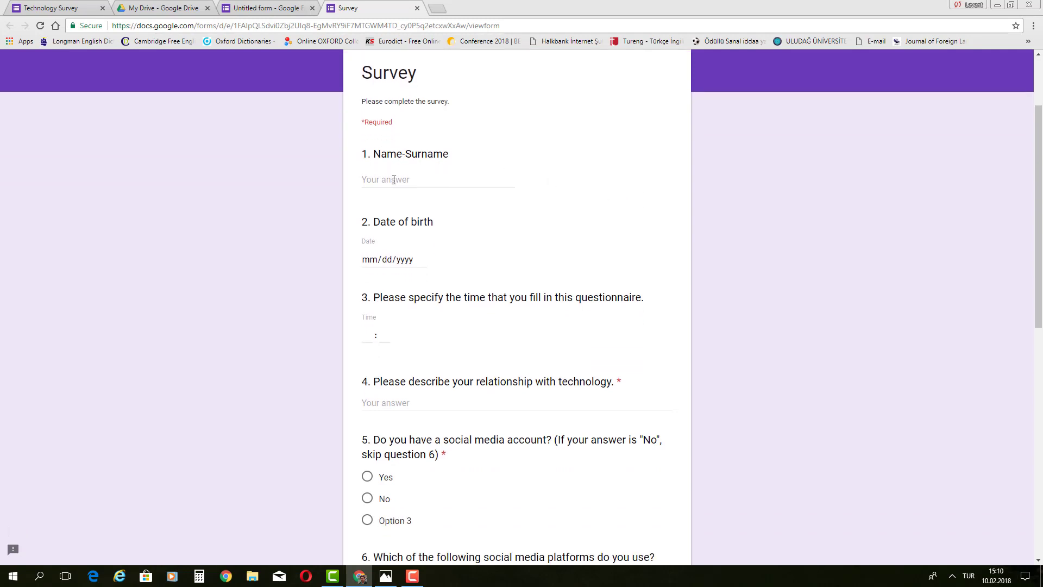
left_click(420, 260)
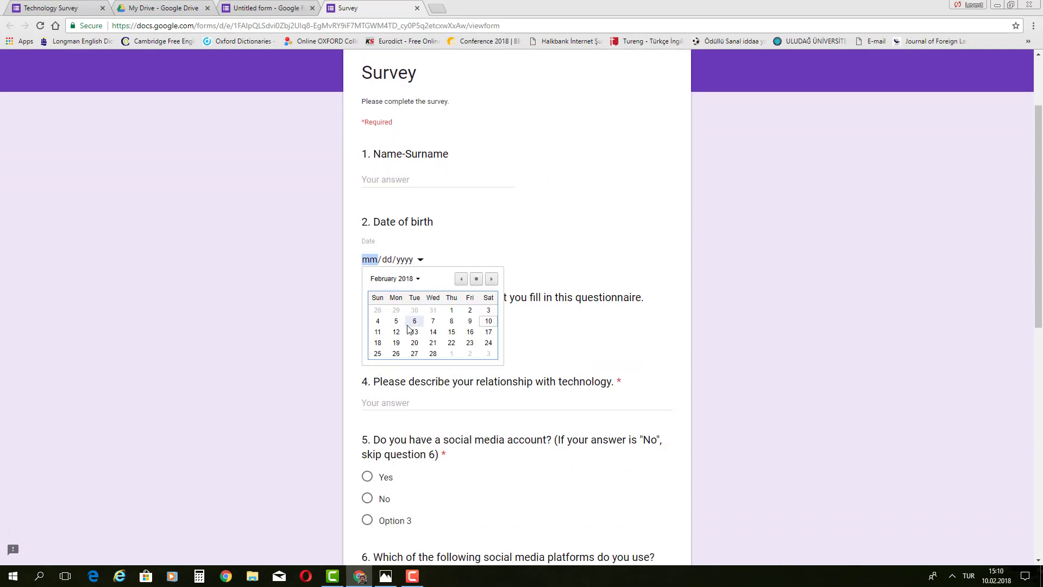
left_click(505, 258)
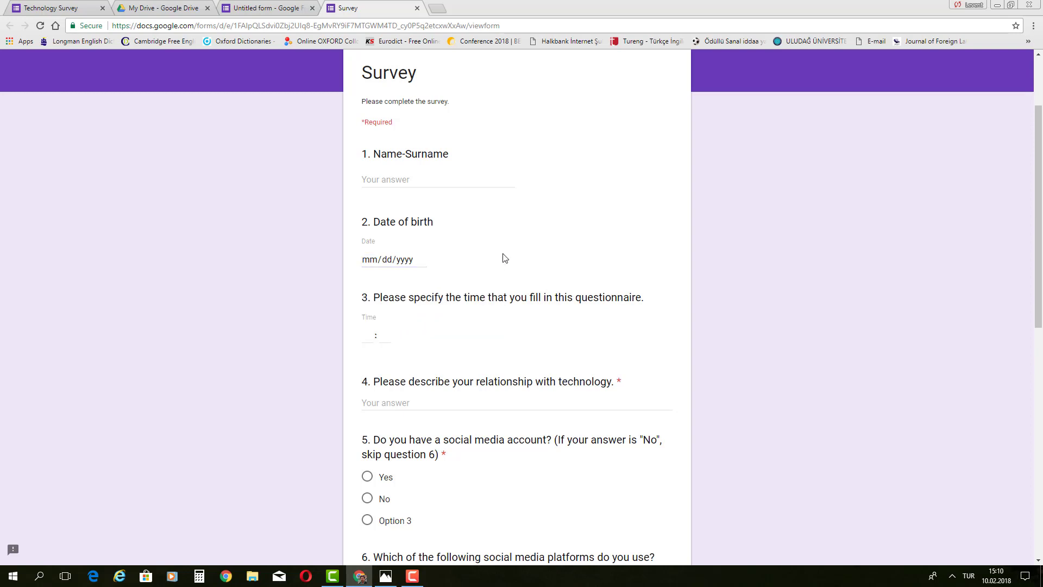
- Look through questions 3 to 8 in the respondent preview and check their answer options
scroll(505, 258, "down", 2)
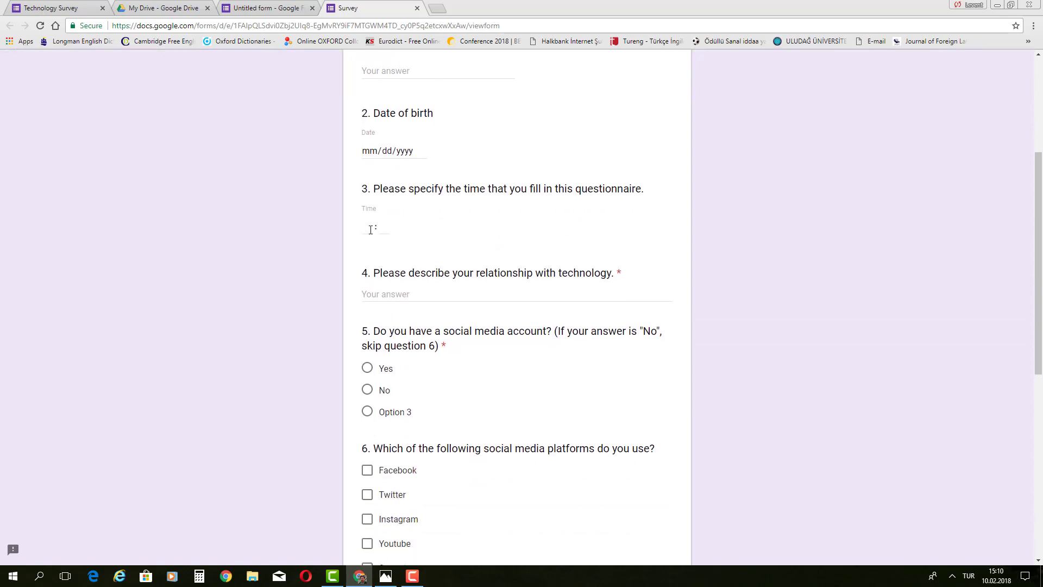
left_click(679, 250)
scroll(693, 250, "down", 2)
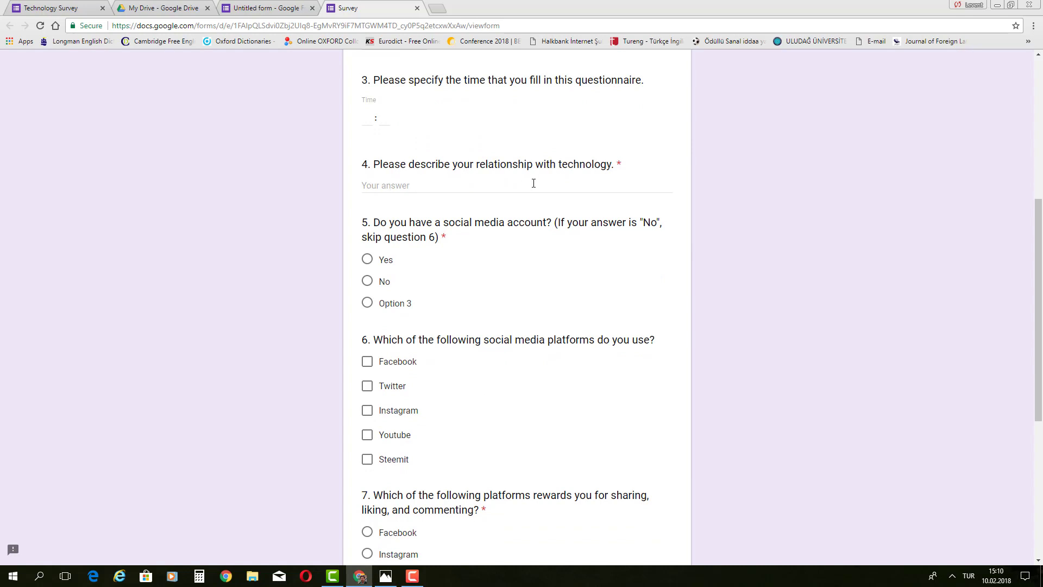
scroll(673, 261, "down", 2)
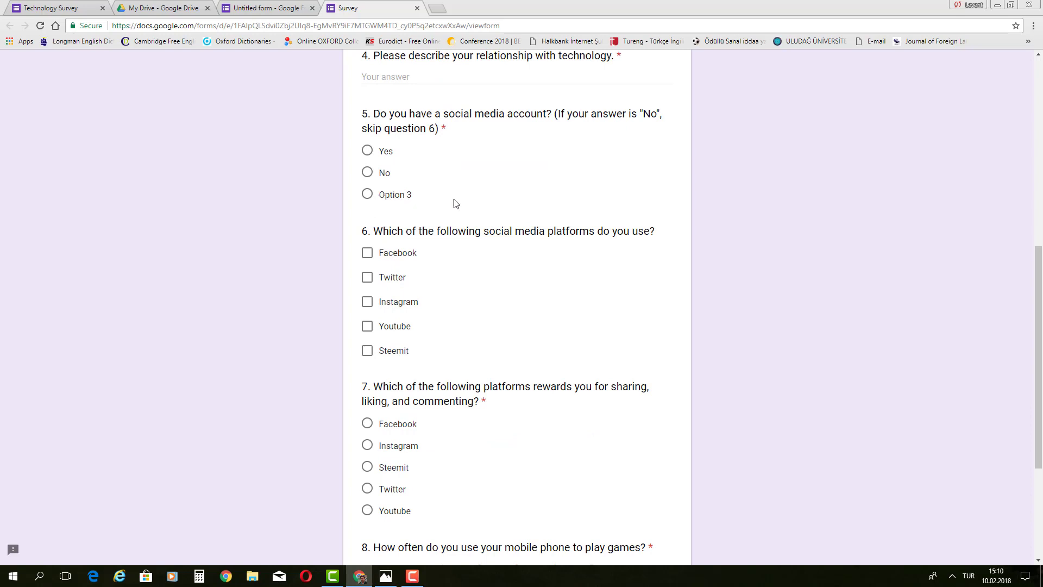
scroll(373, 277, "down", 1)
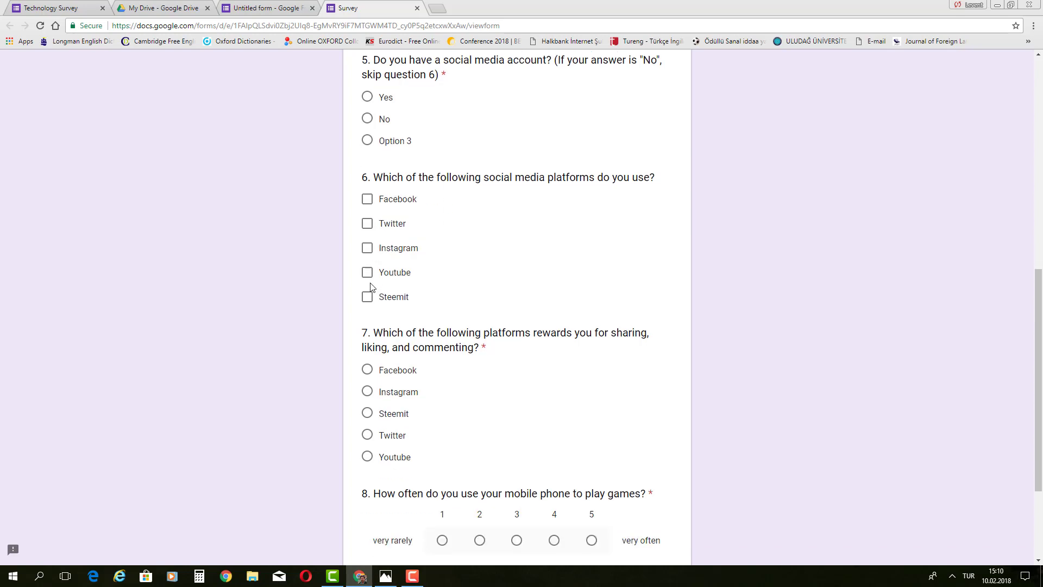
scroll(380, 283, "down", 1)
scroll(393, 261, "down", 2)
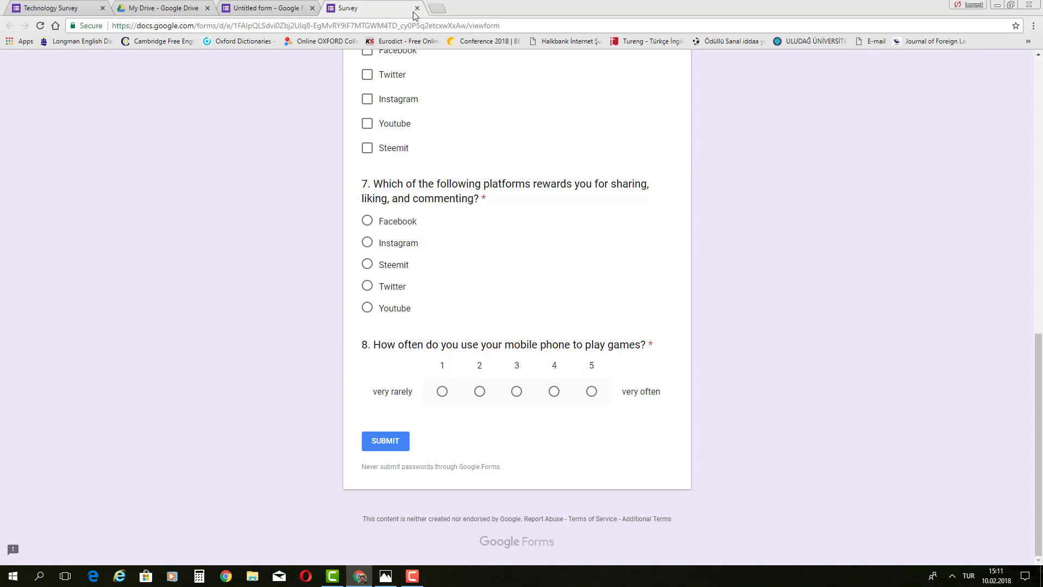
scroll(449, 249, "up", 3)
scroll(448, 249, "up", 1)
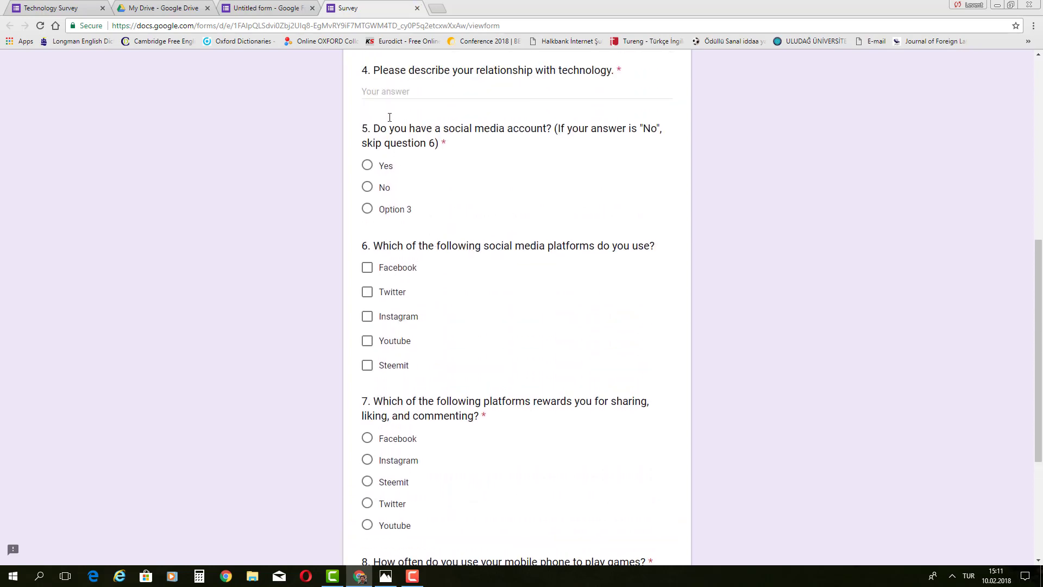
- Close the preview and delete the surplus "Option 3" answer from question 5 about social media accounts
left_click(417, 8)
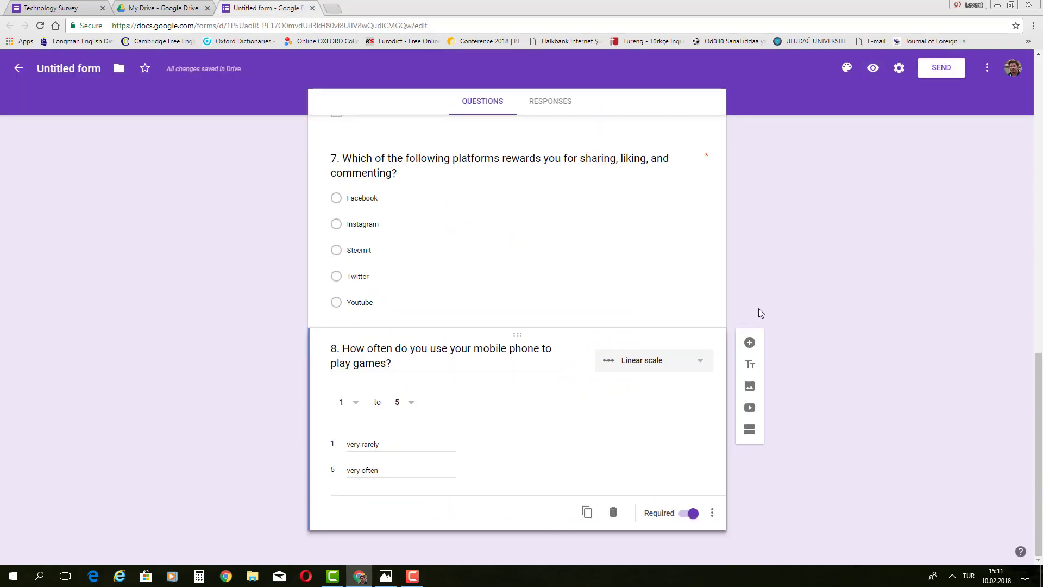
scroll(759, 308, "up", 5)
scroll(758, 312, "up", 1)
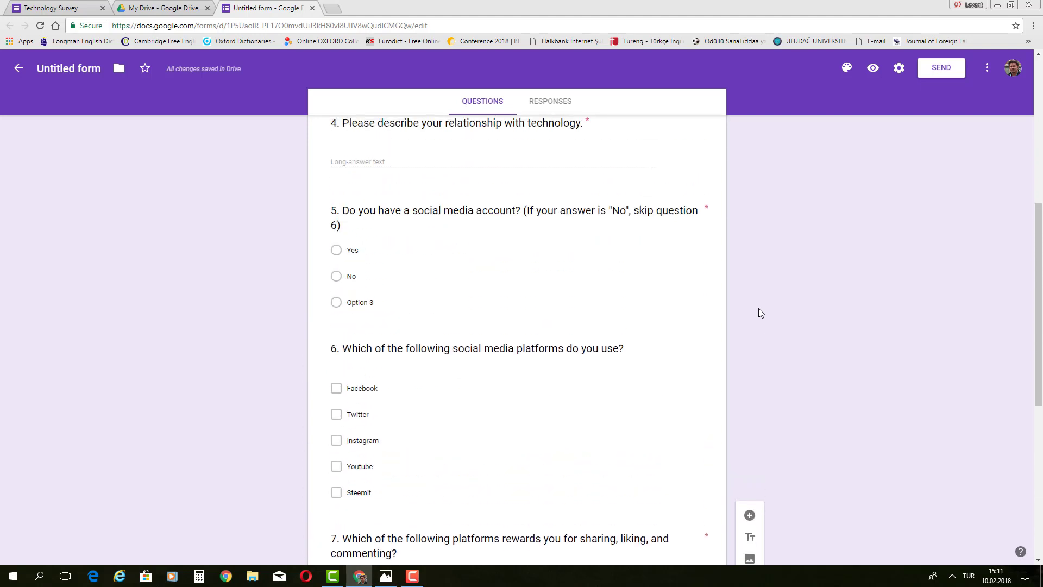
left_click(368, 301)
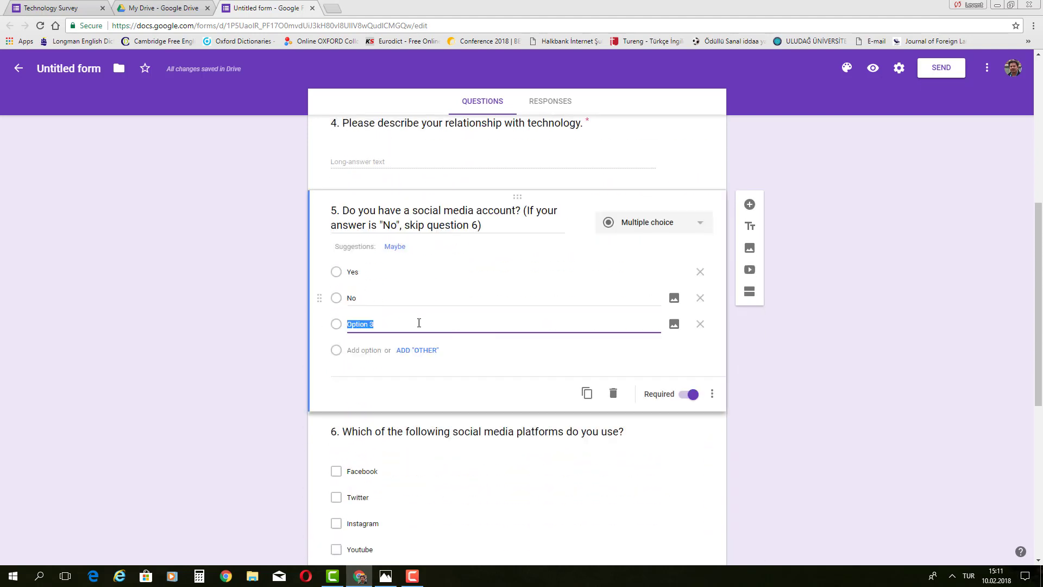
left_click(701, 328)
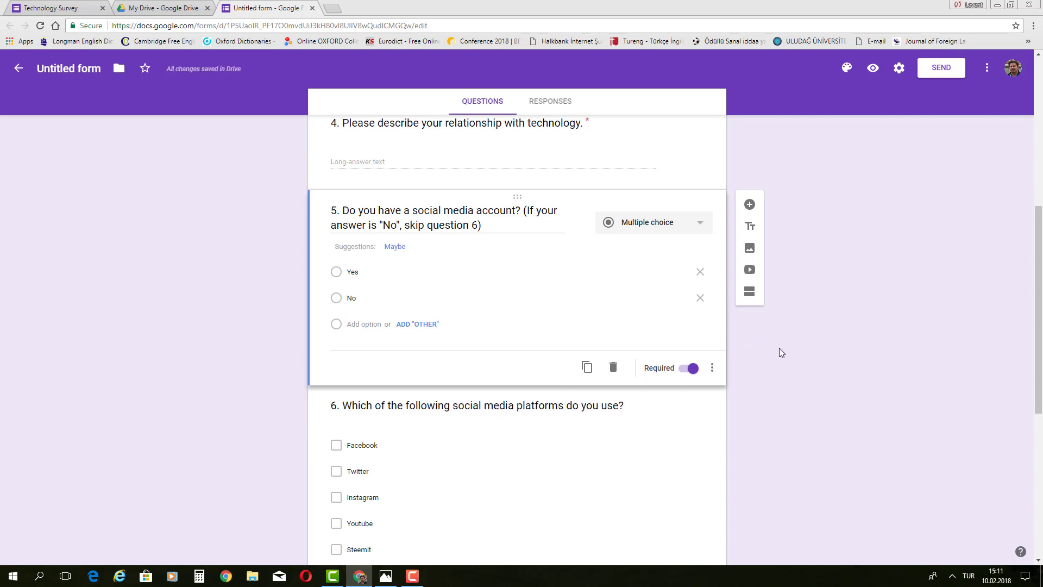
- Add a new question after question 8, begin its title with "9." and make it a multiple-choice grid
scroll(780, 352, "down", 6)
left_click(707, 467)
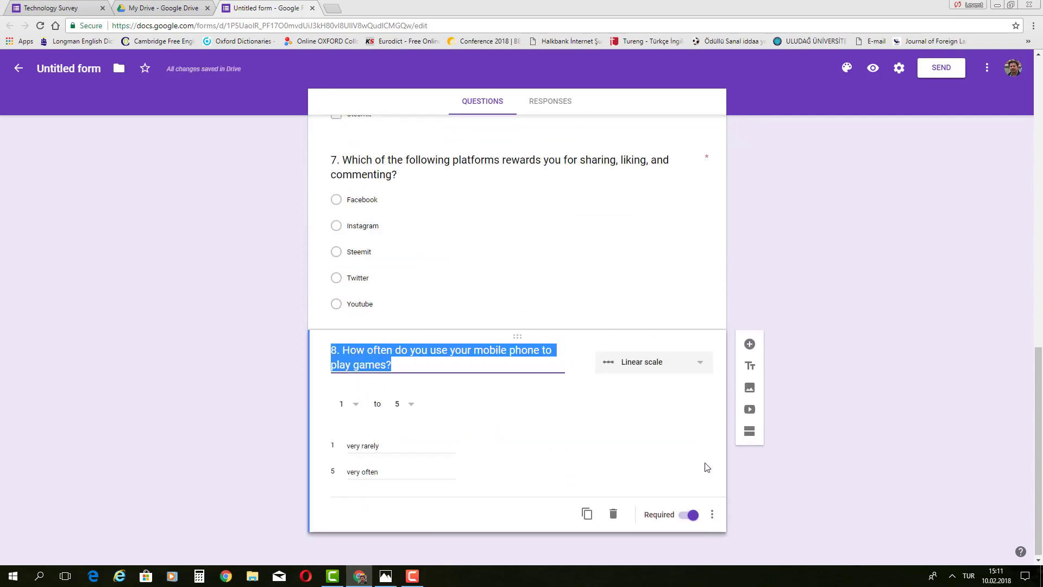
left_click(750, 345)
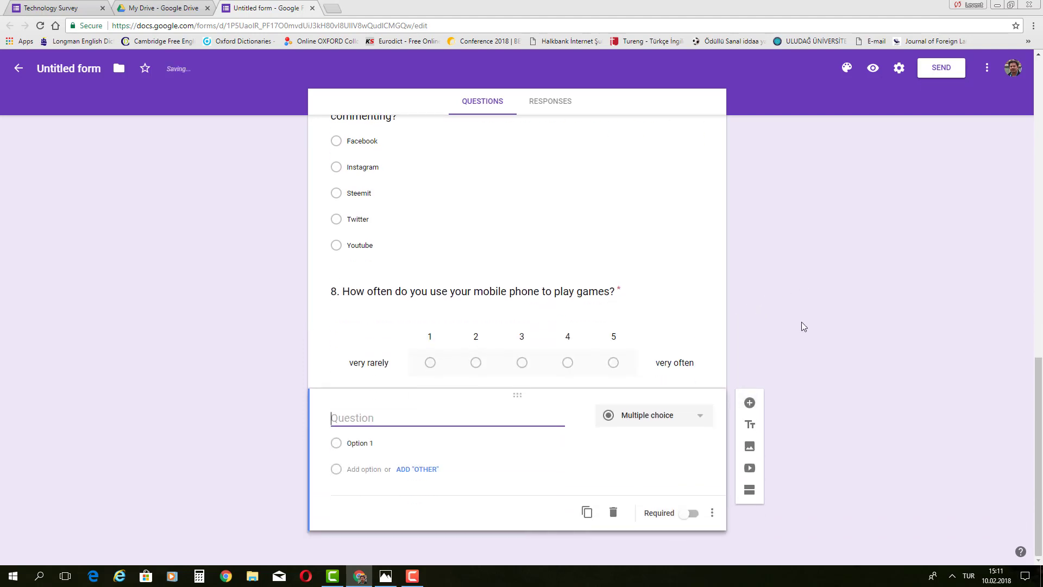
type("9.")
left_click(703, 420)
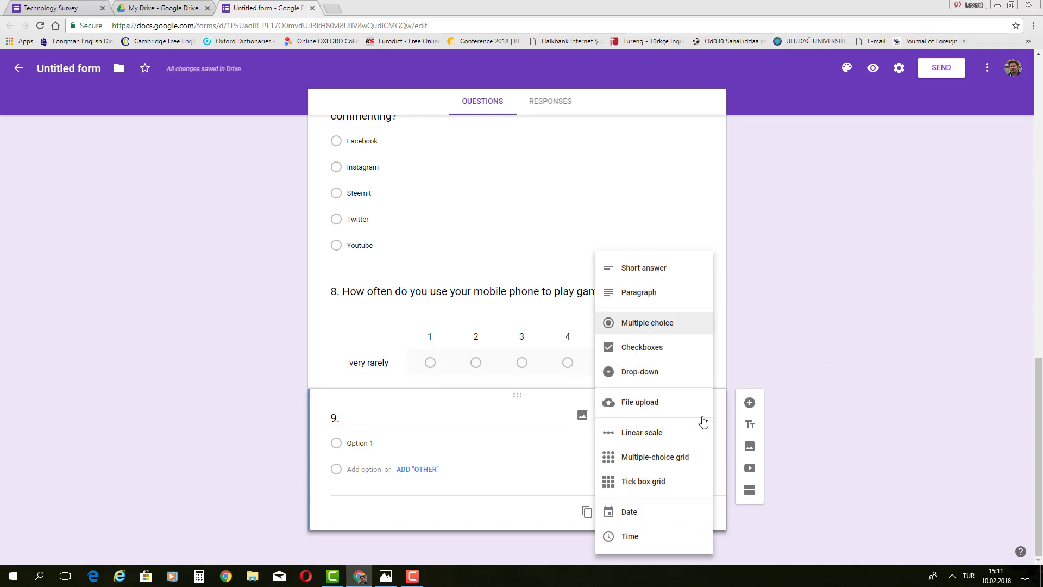
left_click(672, 461)
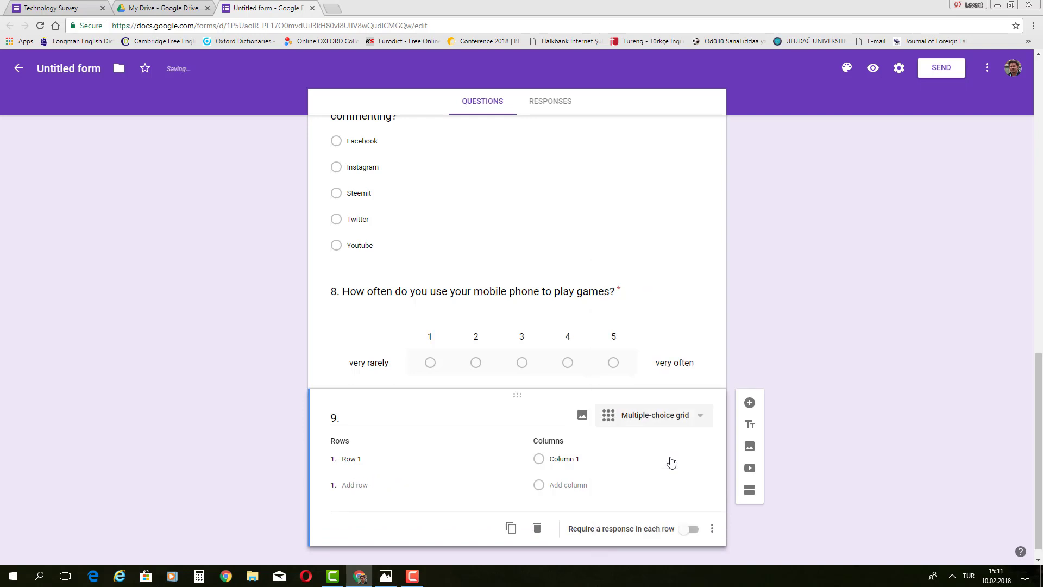
- Complete the title of question 9 as "9. Please rate the following platforms according to your taste."
left_click(405, 420)
left_click(405, 419)
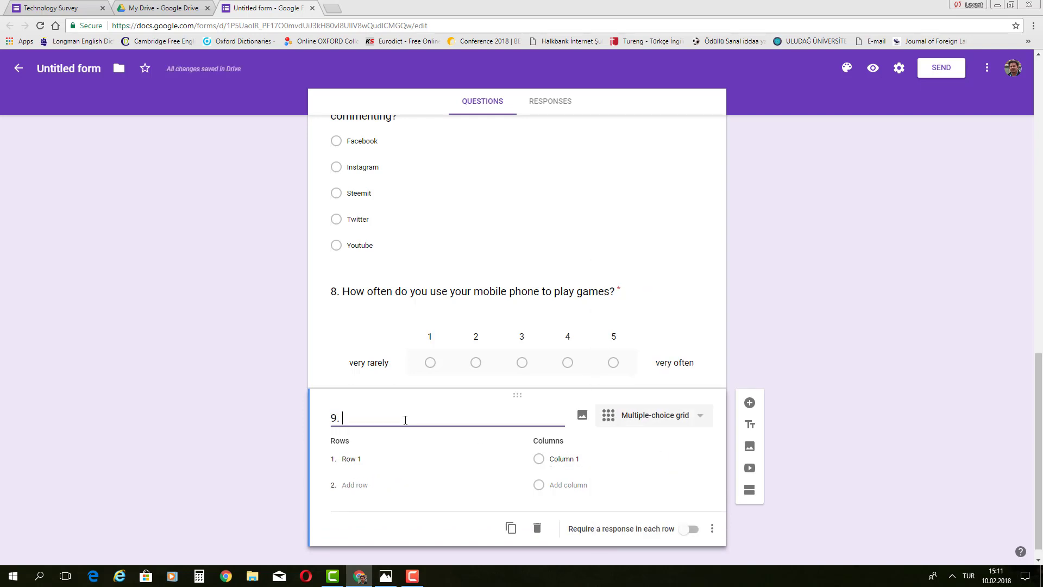
type("Please rate ")
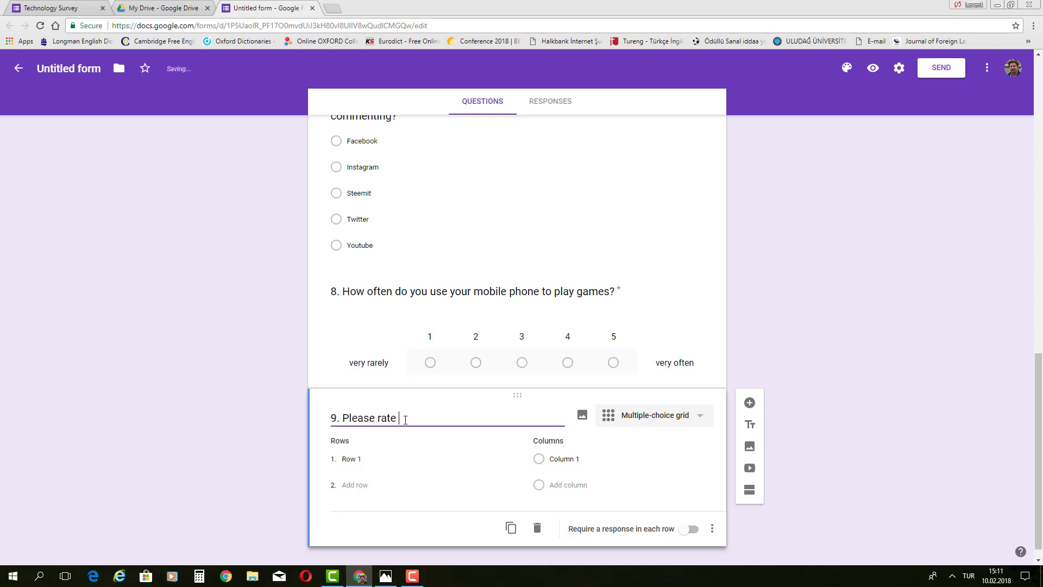
type("the following plat")
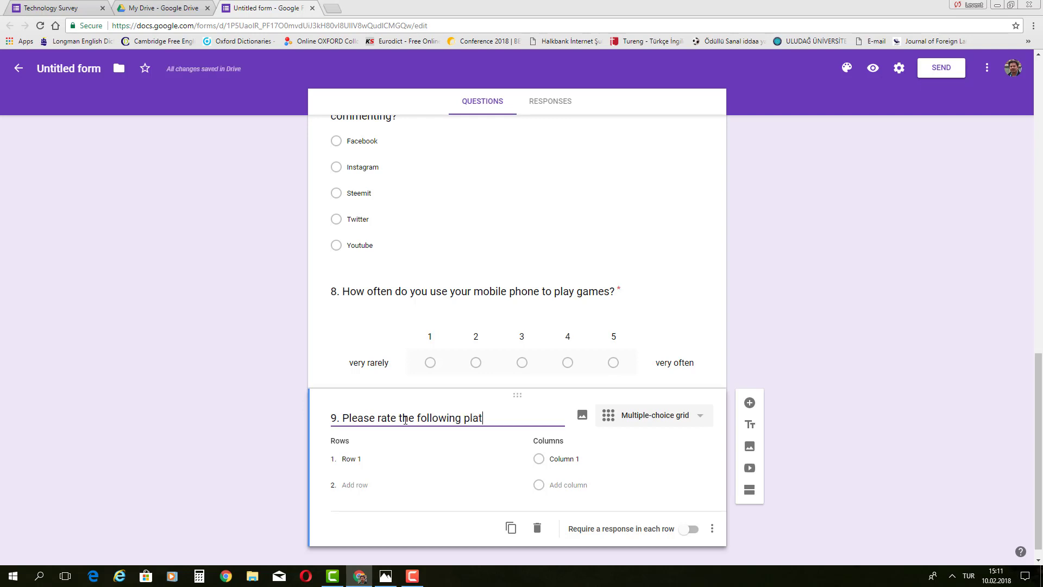
type("forms according to your taste.")
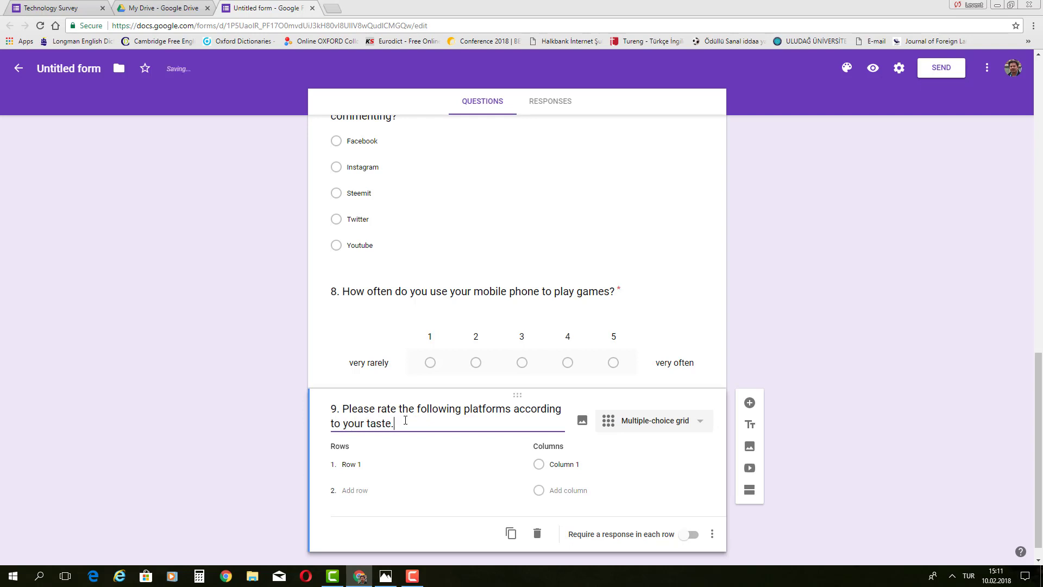
- Give the grid of question 9 five columns labelled 1, 2, 3, 4 and 5
left_click(373, 471)
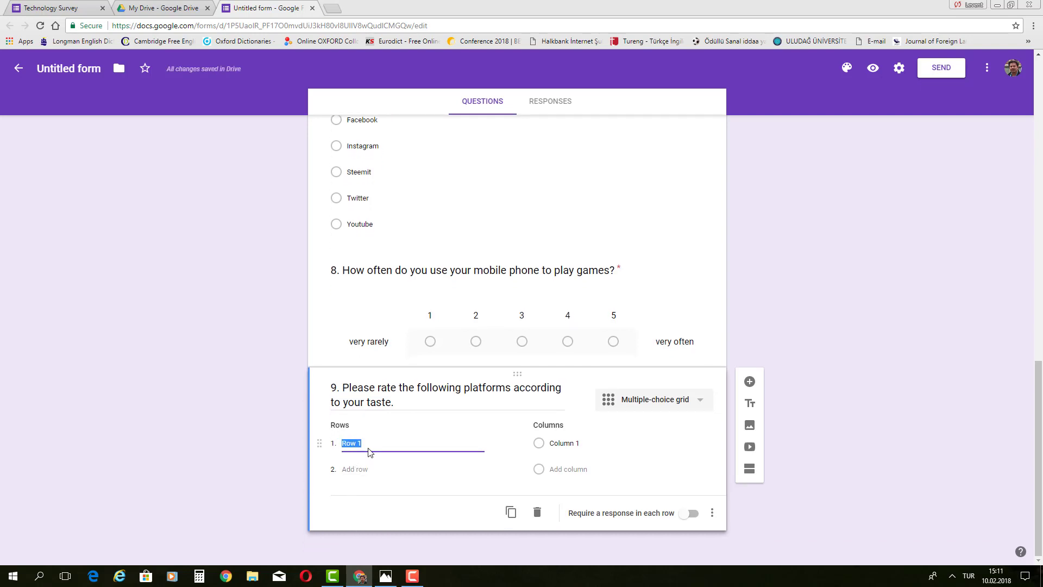
left_click(568, 444)
type("1")
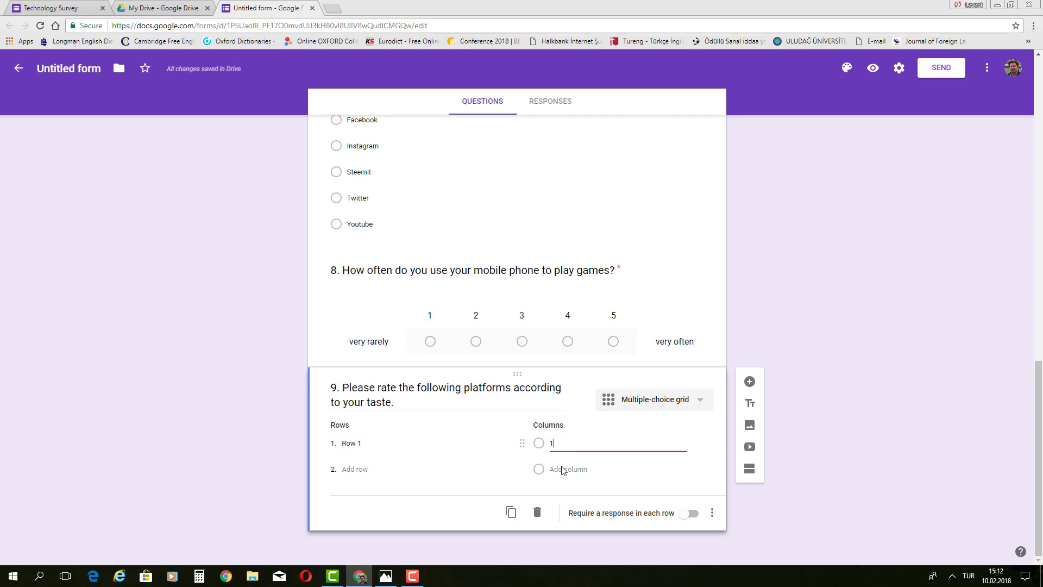
left_click(568, 469)
type("2")
left_click(569, 495)
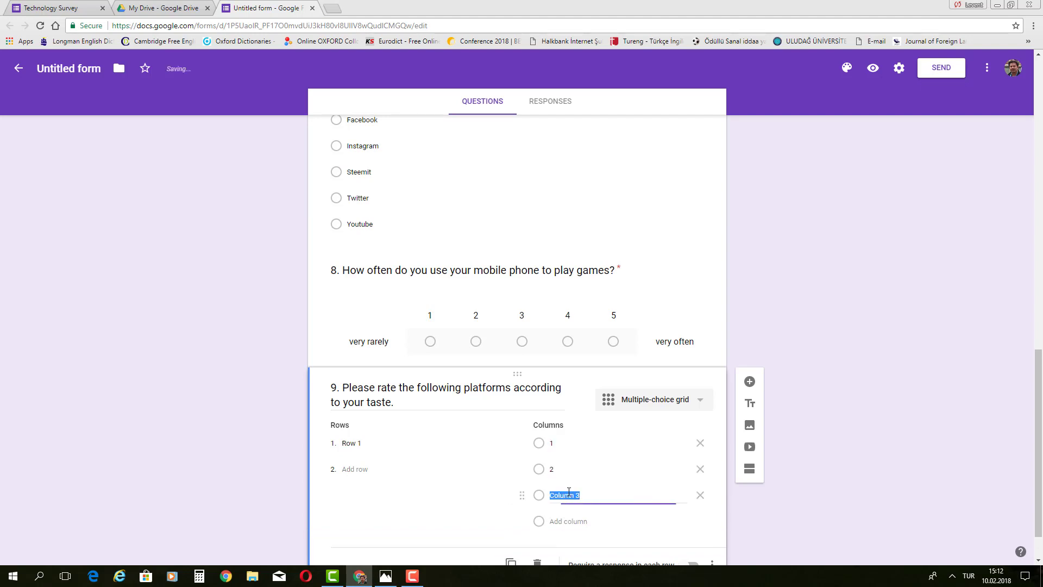
type("3")
left_click(566, 520)
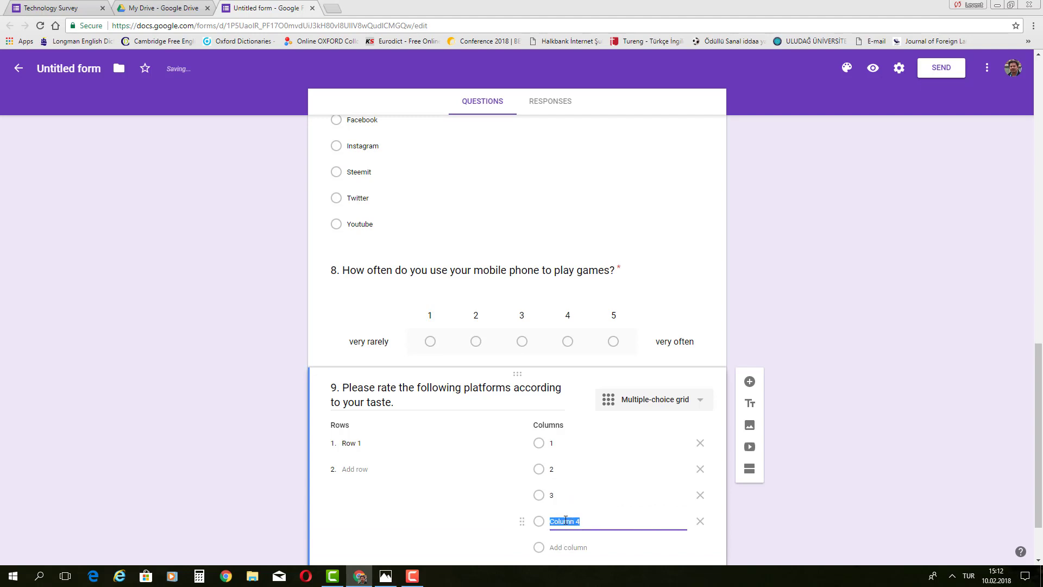
type("4")
left_click(566, 547)
type("5")
- Give the grid of question 9 five rows: Facebook, Twitter, Instagram, Youtube and Steemit
left_click(348, 442)
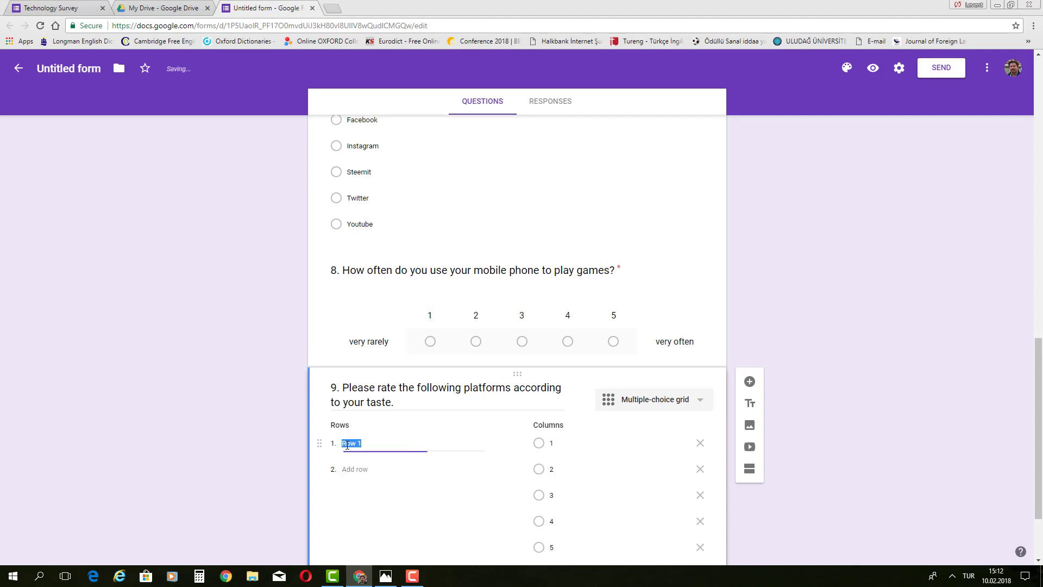
type("Facebook")
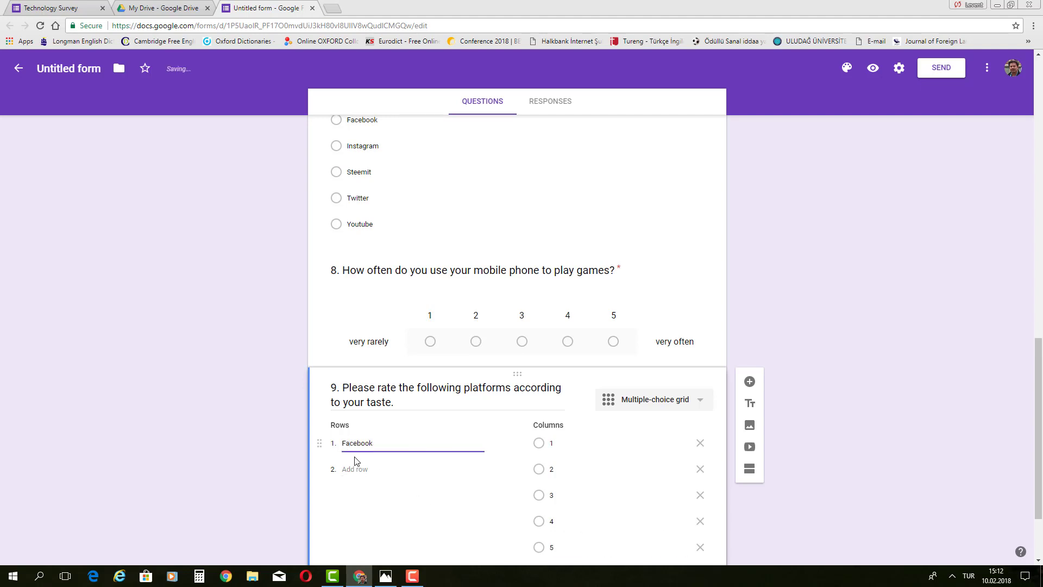
left_click(361, 469)
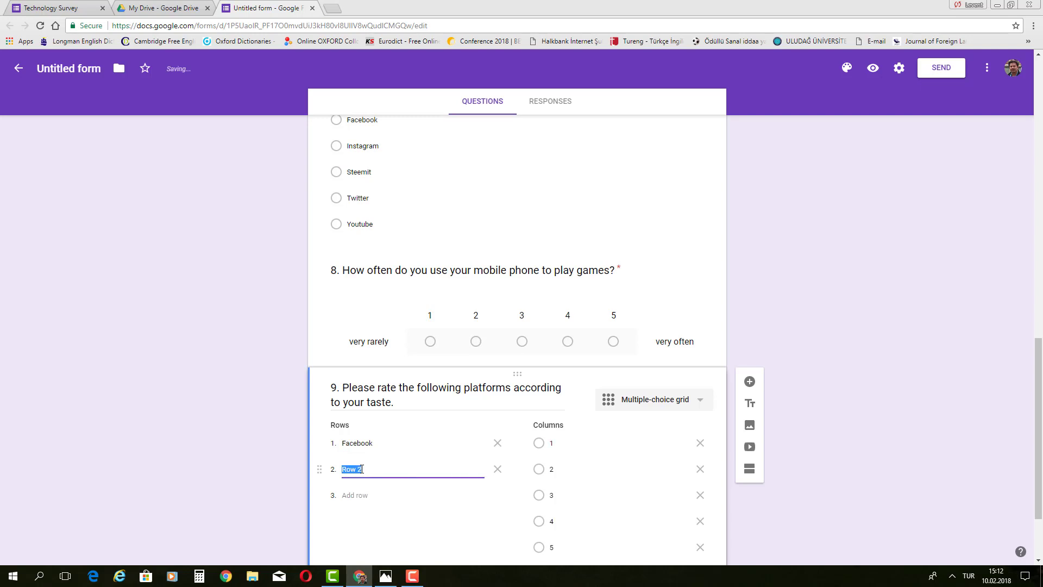
type("Twitter")
left_click(363, 494)
type("I")
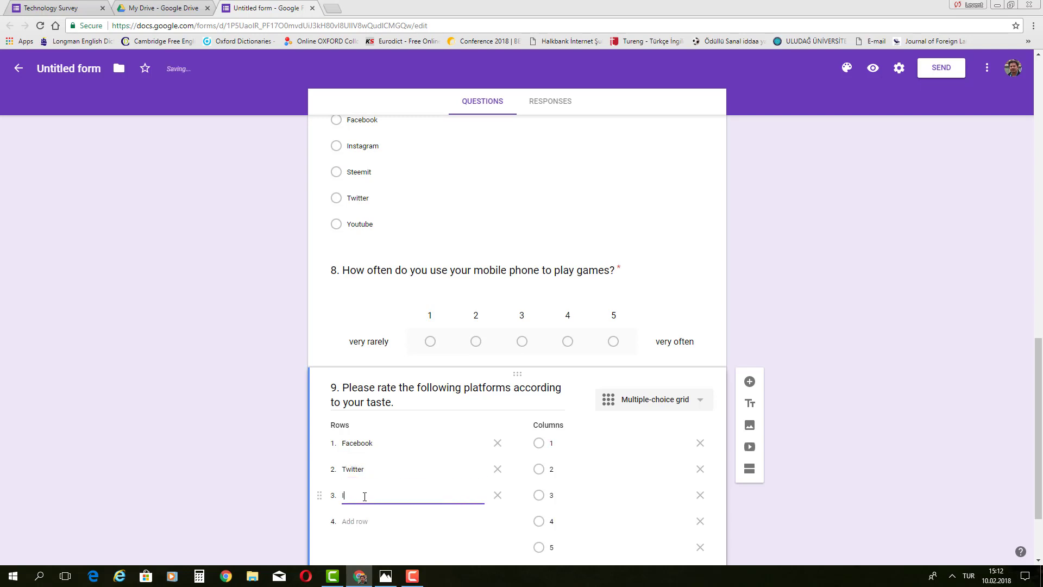
type("nstagram")
left_click(362, 522)
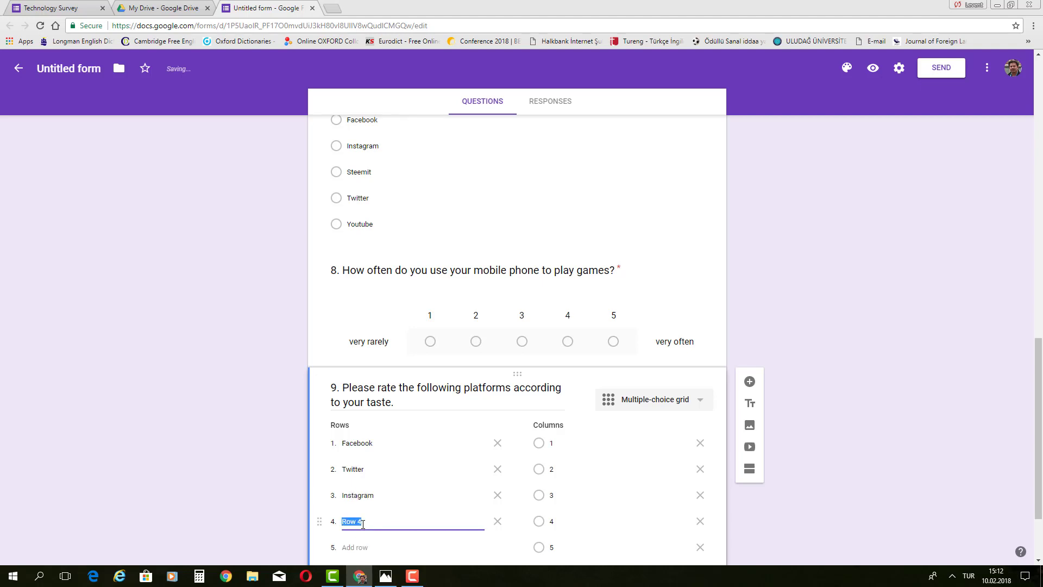
type("Youtube")
left_click(365, 547)
type("Steem")
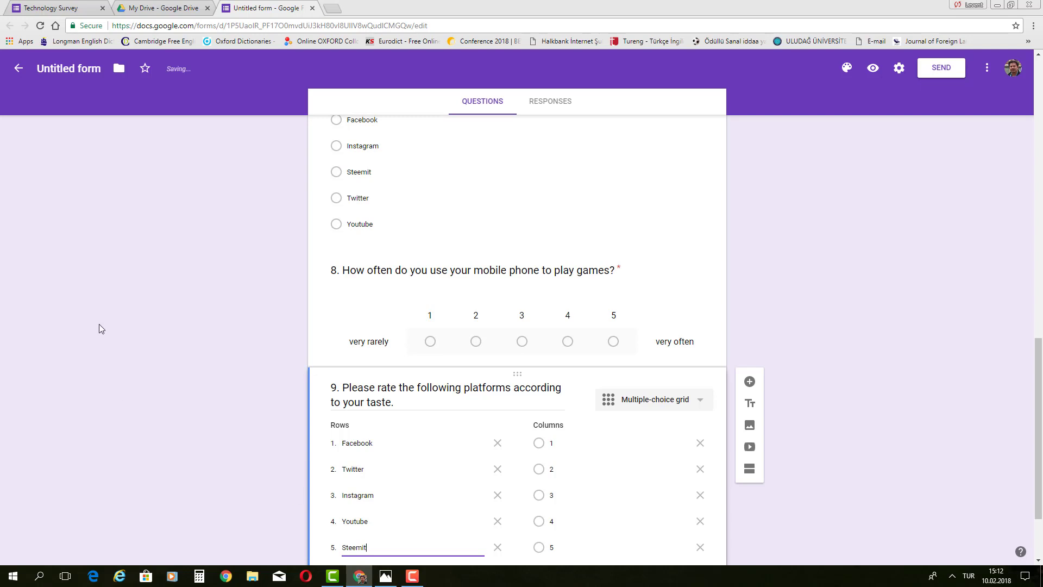
scroll(180, 335, "down", 2)
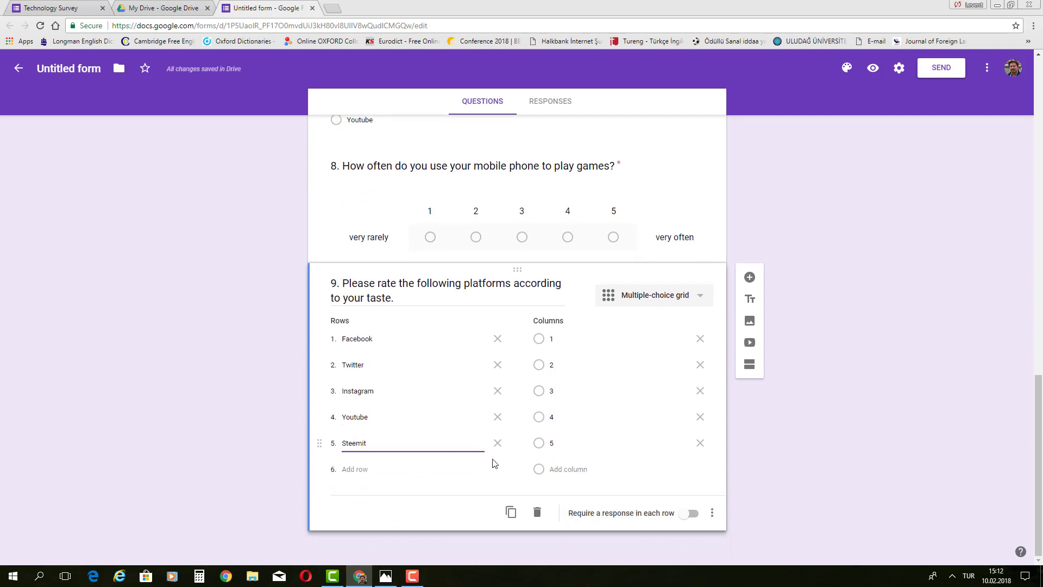
left_click(719, 288)
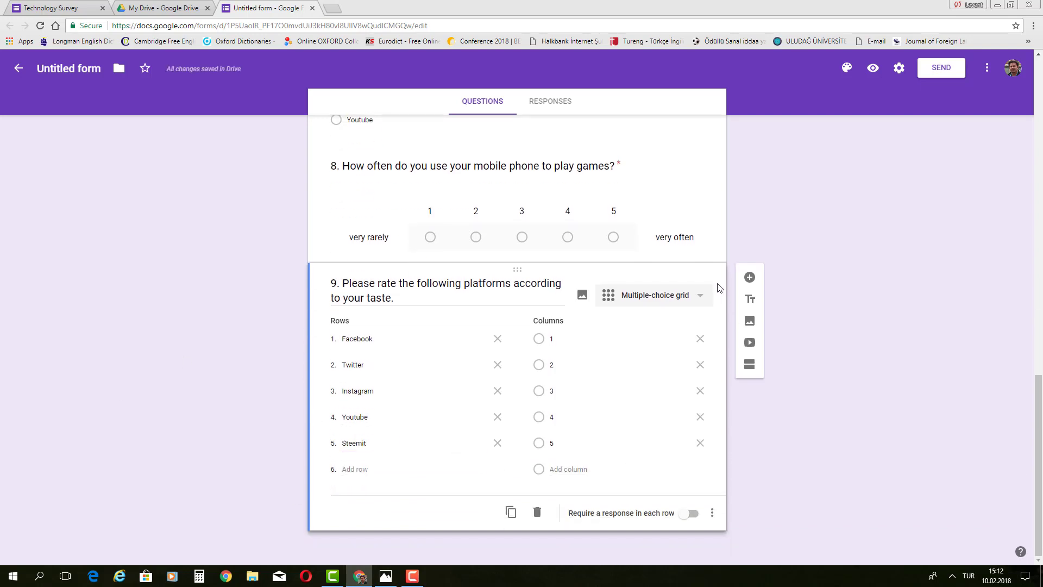
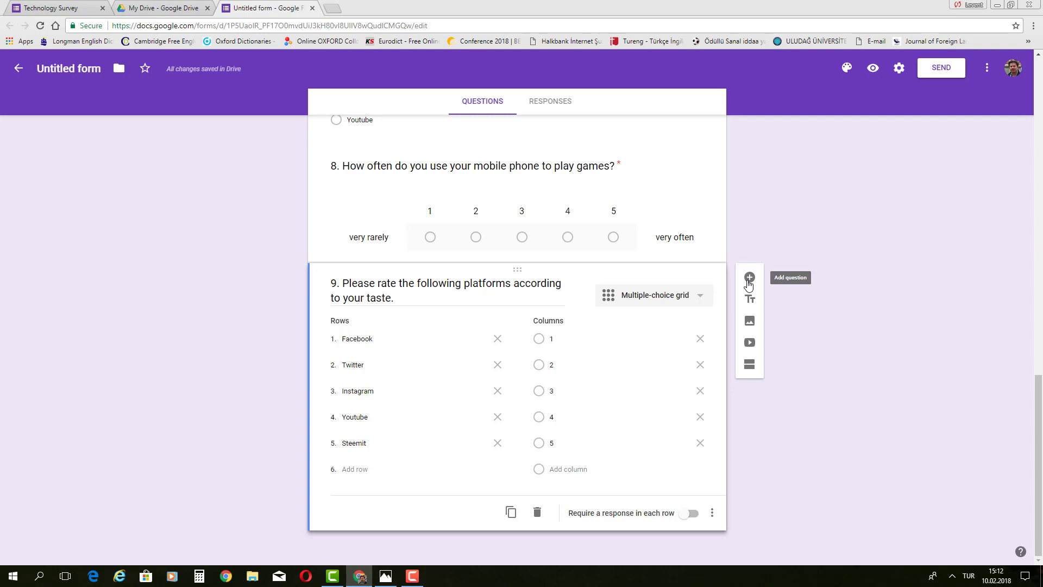
- Add a new question after question 9, begin its title with "10." and make it a tick box grid
left_click(749, 278)
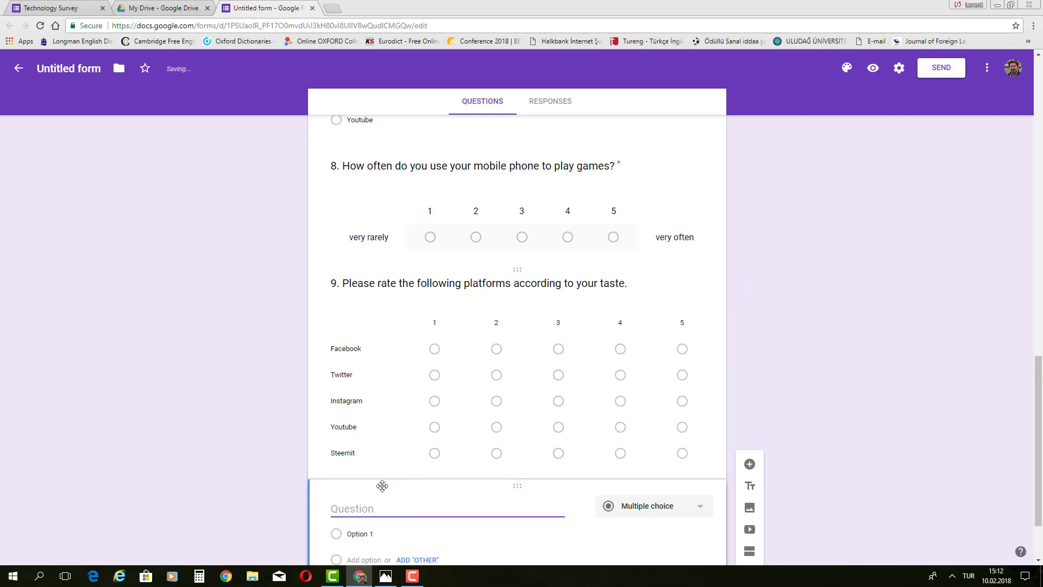
type("10.")
scroll(834, 379, "down", 2)
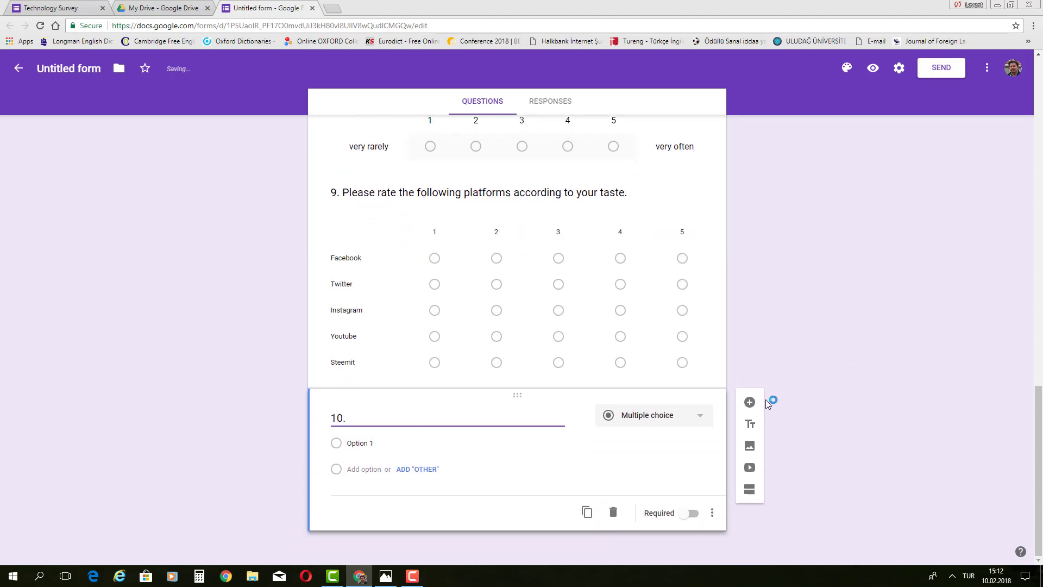
left_click(700, 423)
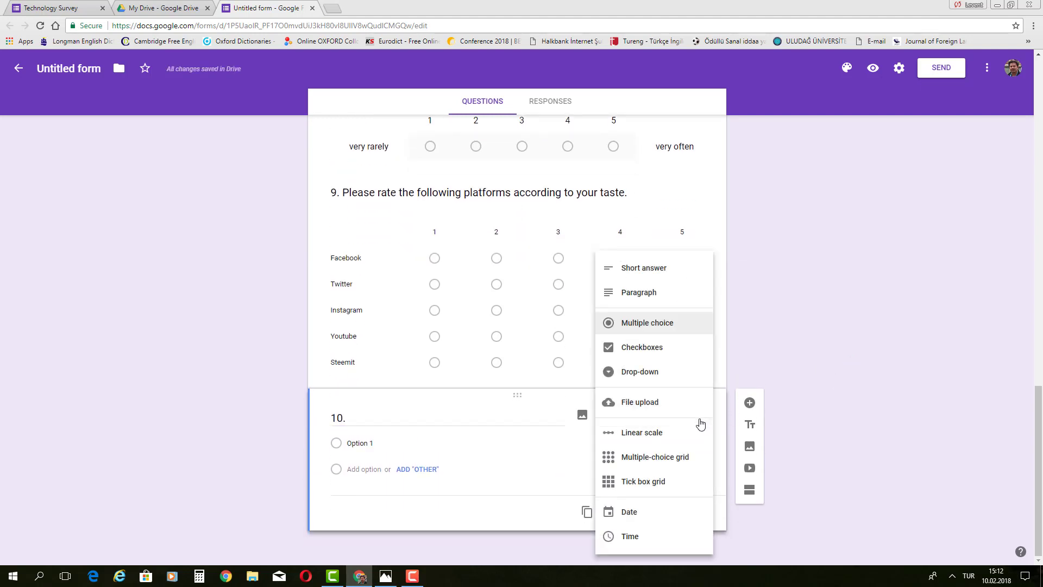
left_click(656, 488)
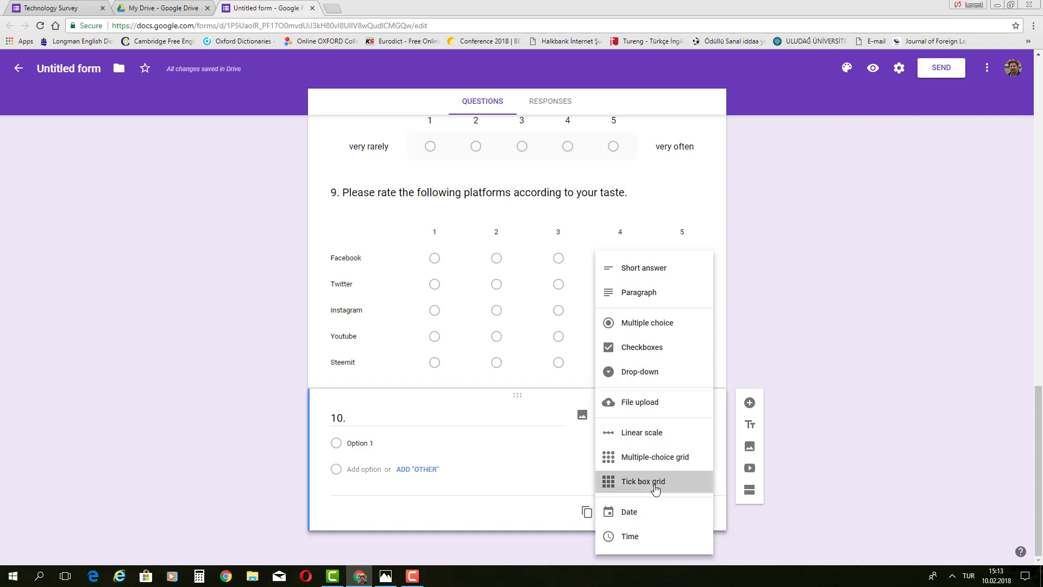
double_click(380, 419)
left_click(379, 419)
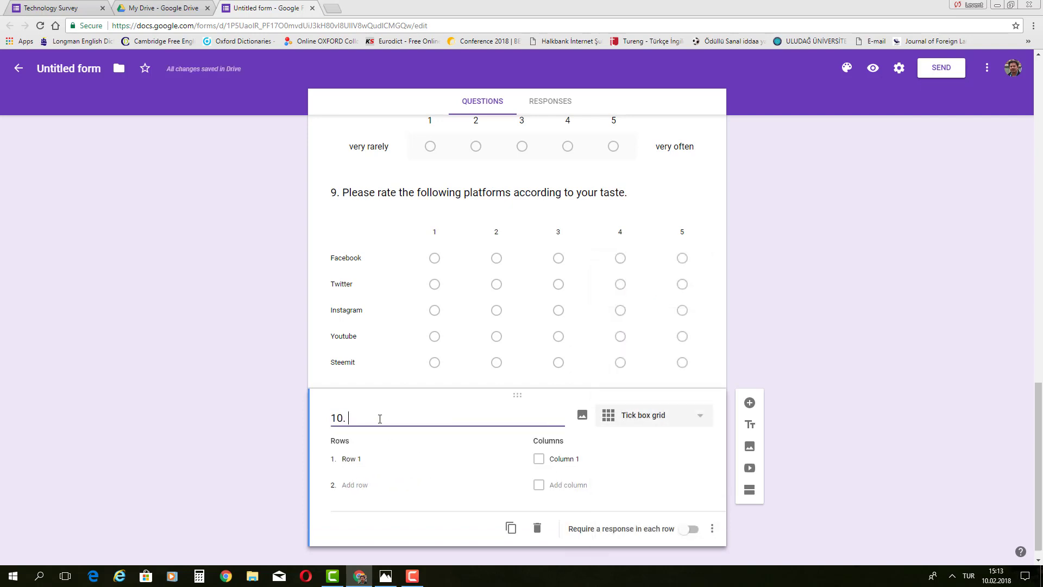
- Complete the title of question 10 as "Why do you prefer to use the following platforms?"
type("Why do yo")
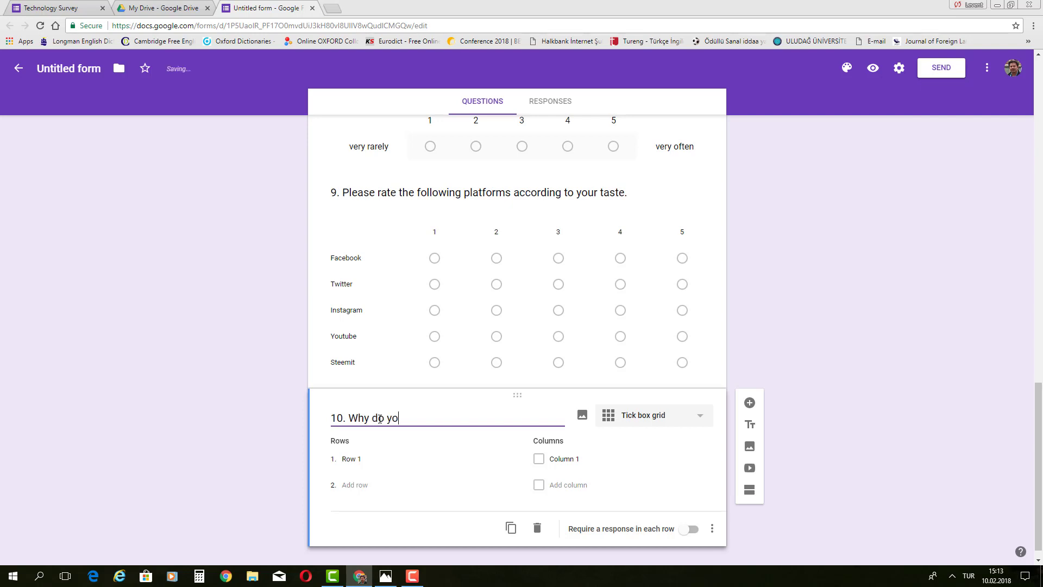
type("u prefer to use the follo")
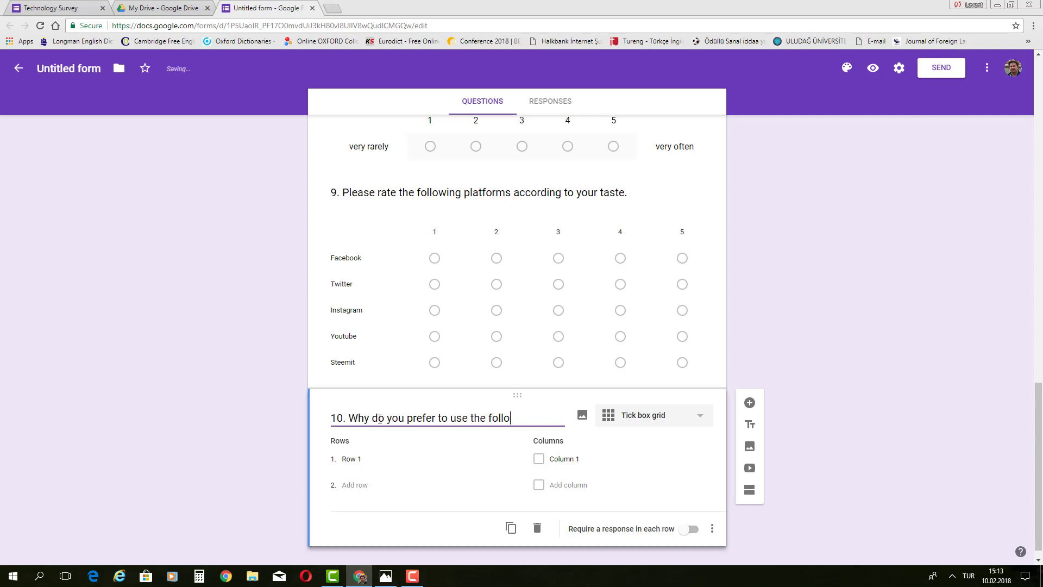
type("wing platforms")
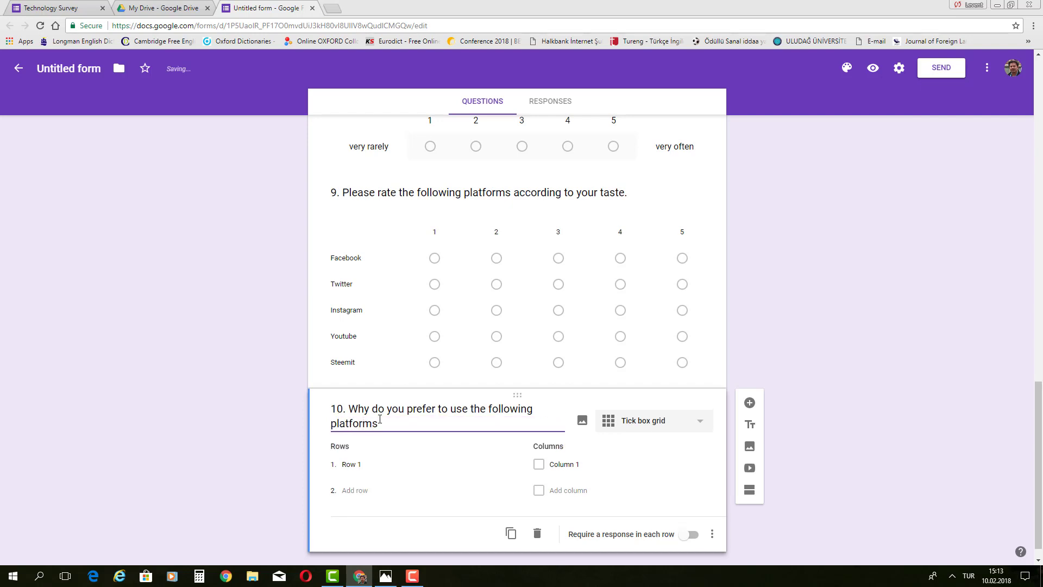
type("?")
- Fill in question 10's grid rows with Facebook, Twitter, Instagram, Youtube and Steemit
left_click(362, 465)
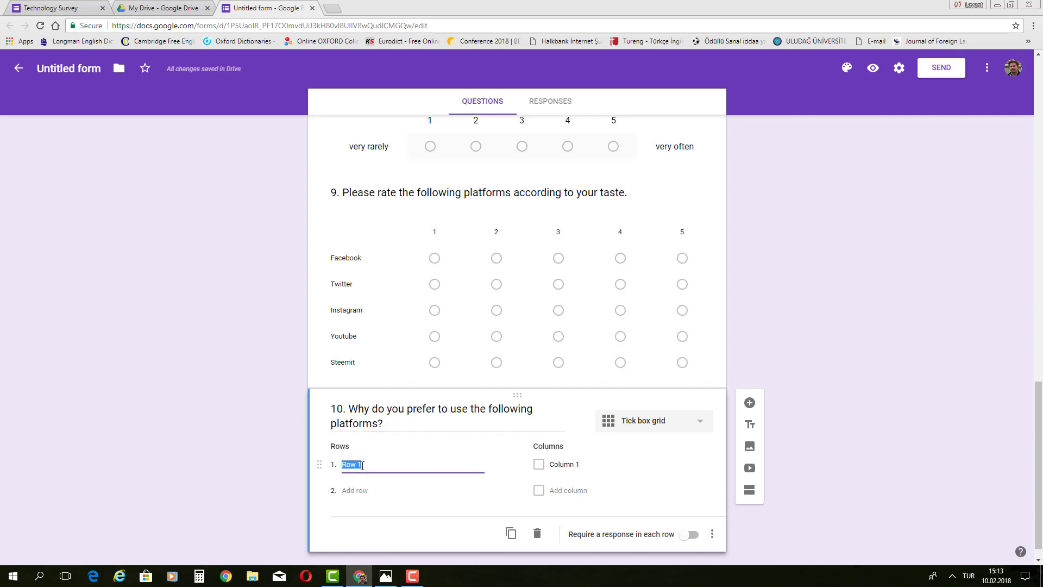
type("Facebook")
left_click(354, 490)
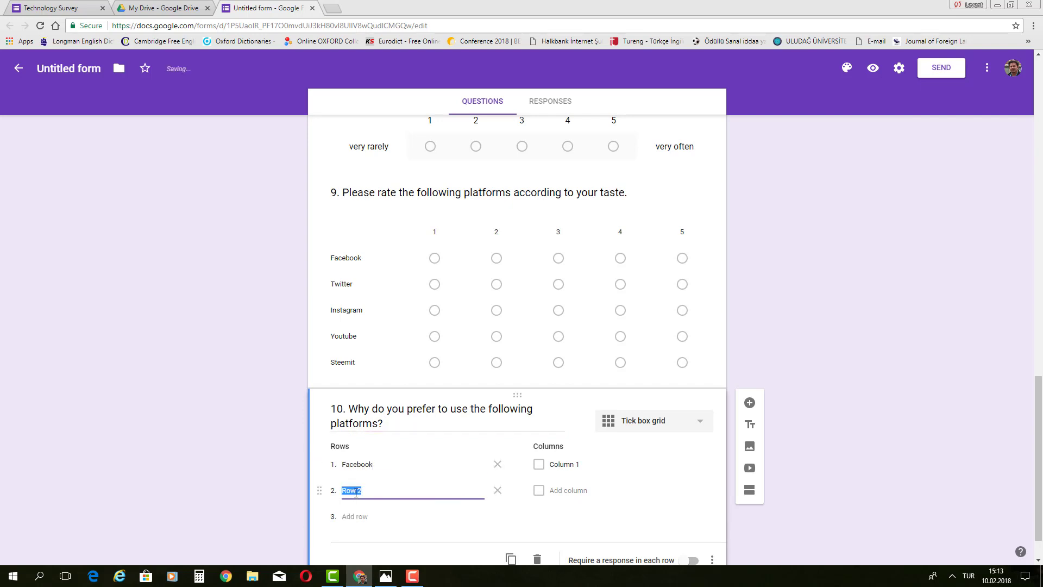
type("Twitter")
left_click(361, 516)
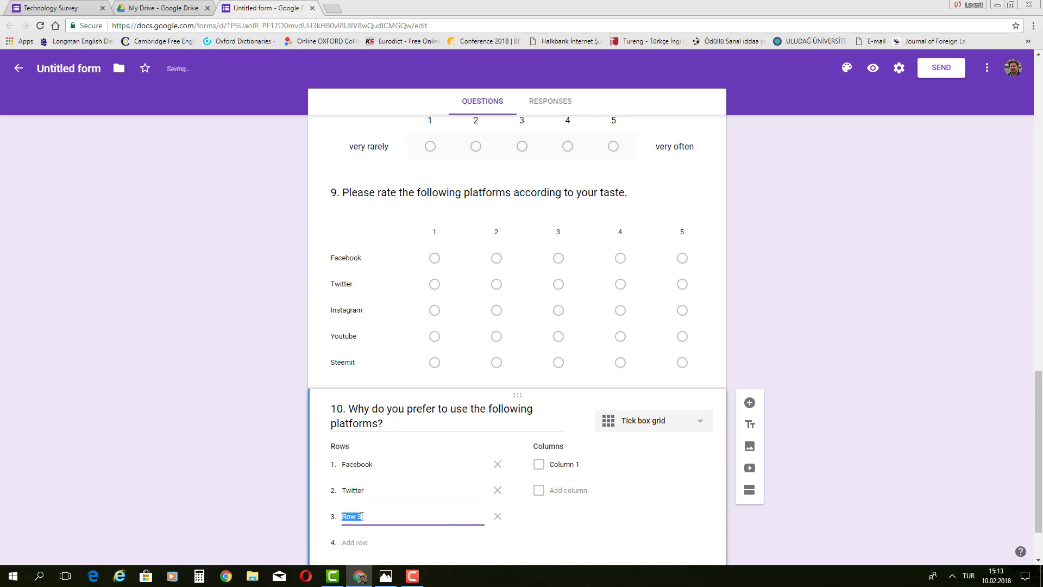
type("Instagram")
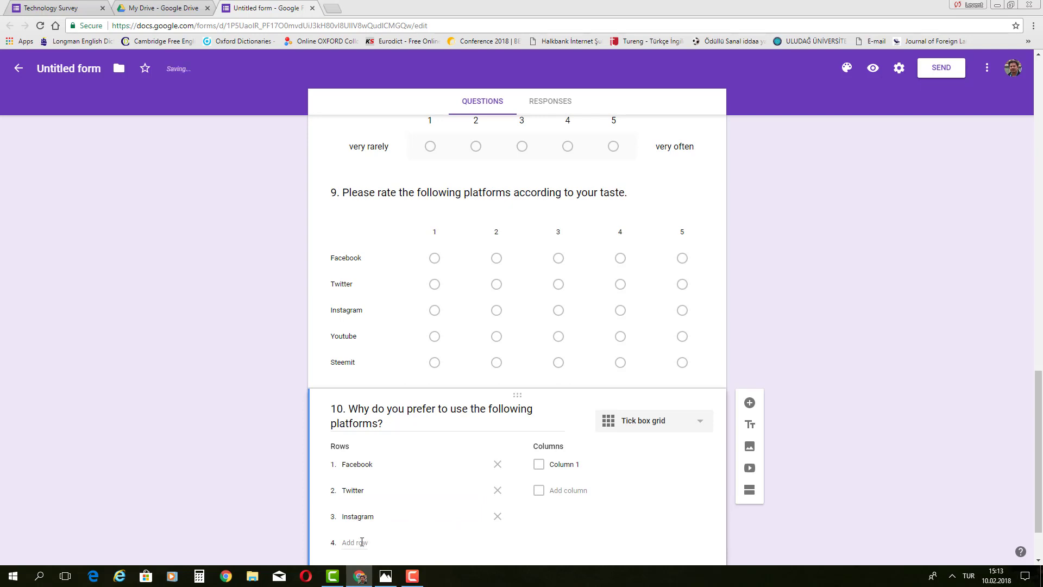
left_click(362, 542)
type("Youtu")
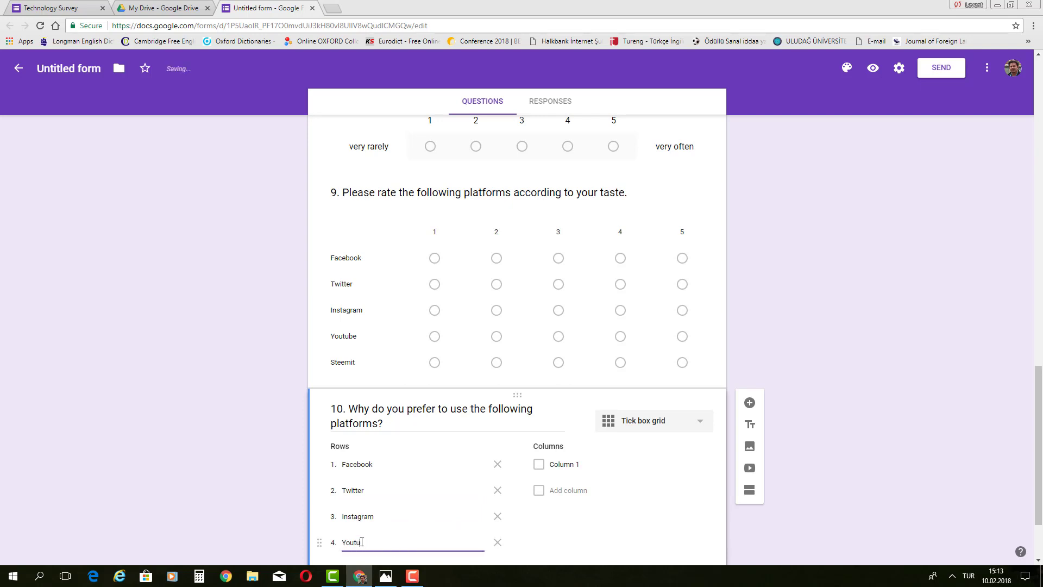
type("be")
scroll(359, 538, "down", 2)
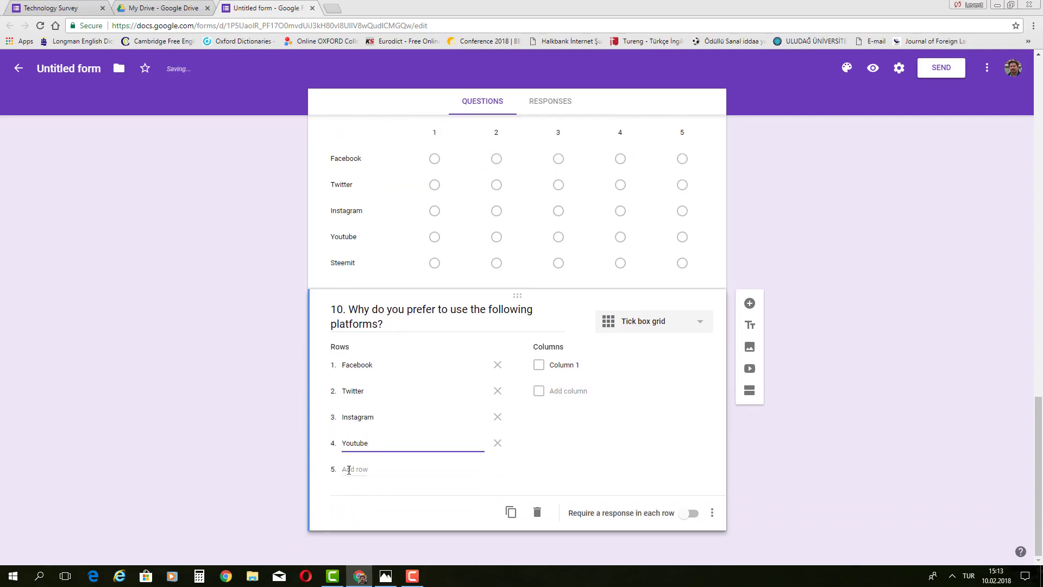
left_click(349, 469)
type("Steemit")
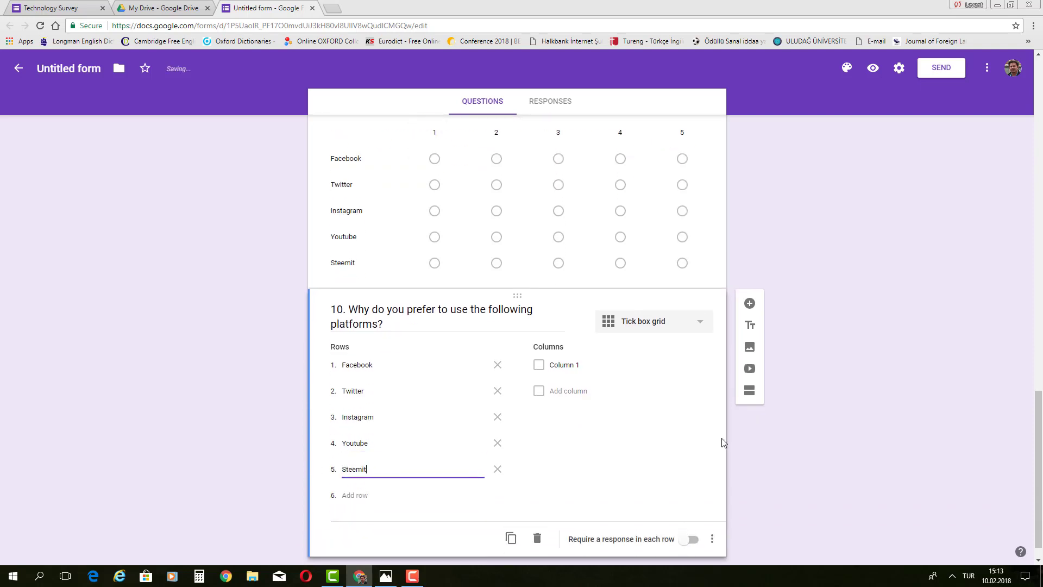
- Fill in question 10's grid columns with fun, learning, communication and researching
left_click(560, 368)
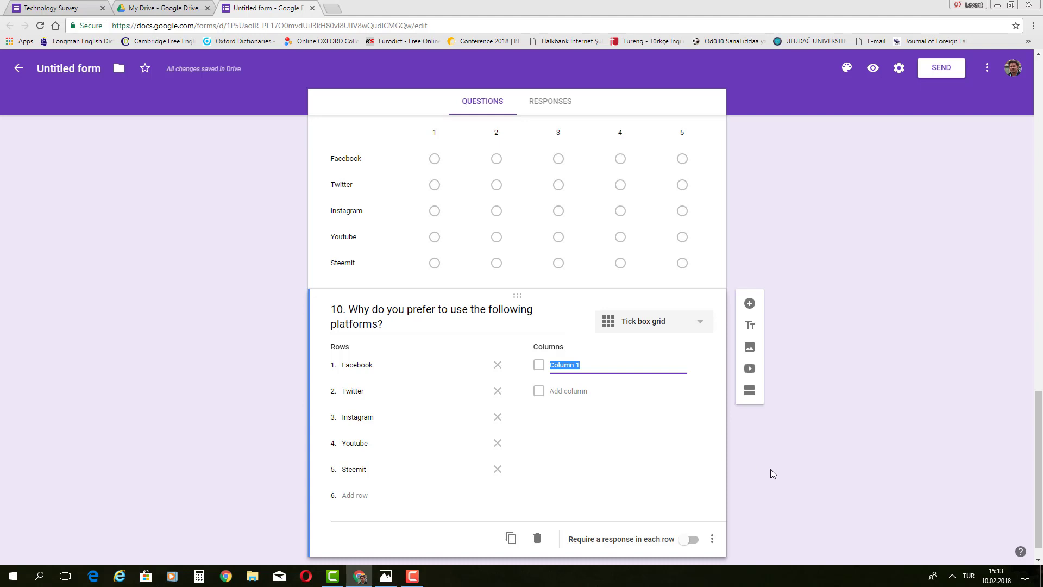
type("fun")
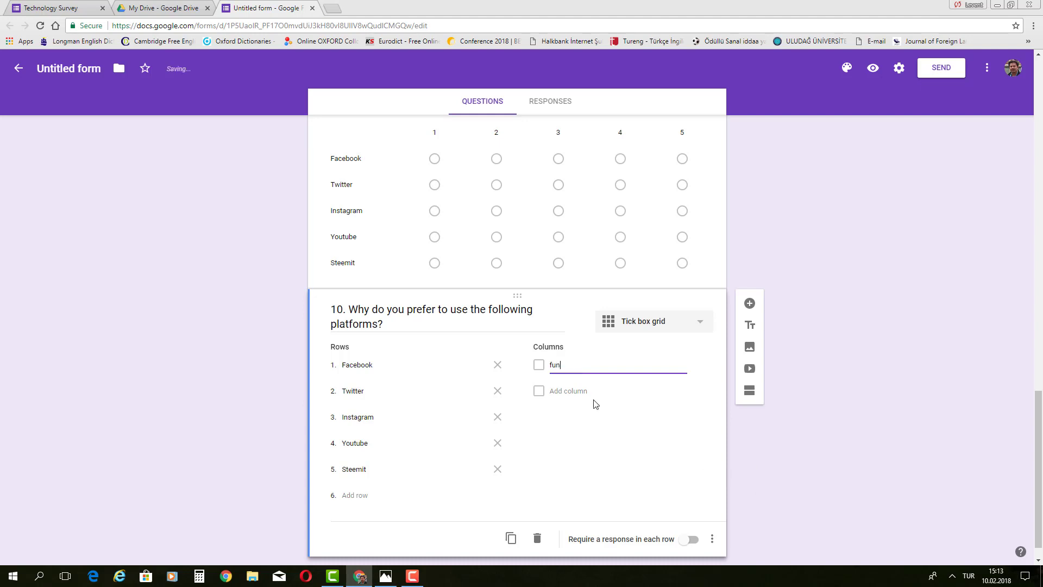
left_click(582, 391)
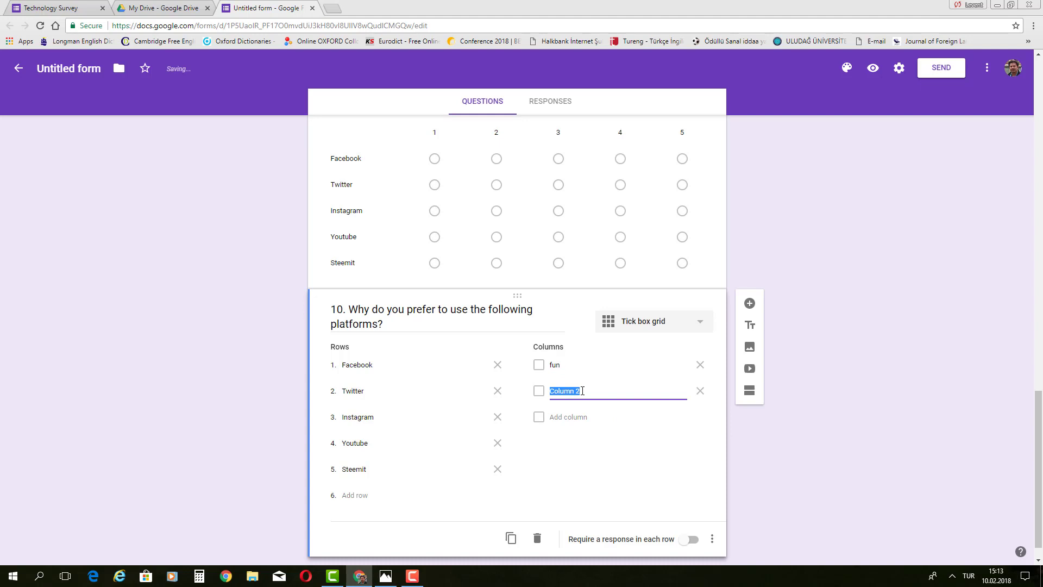
type("learning")
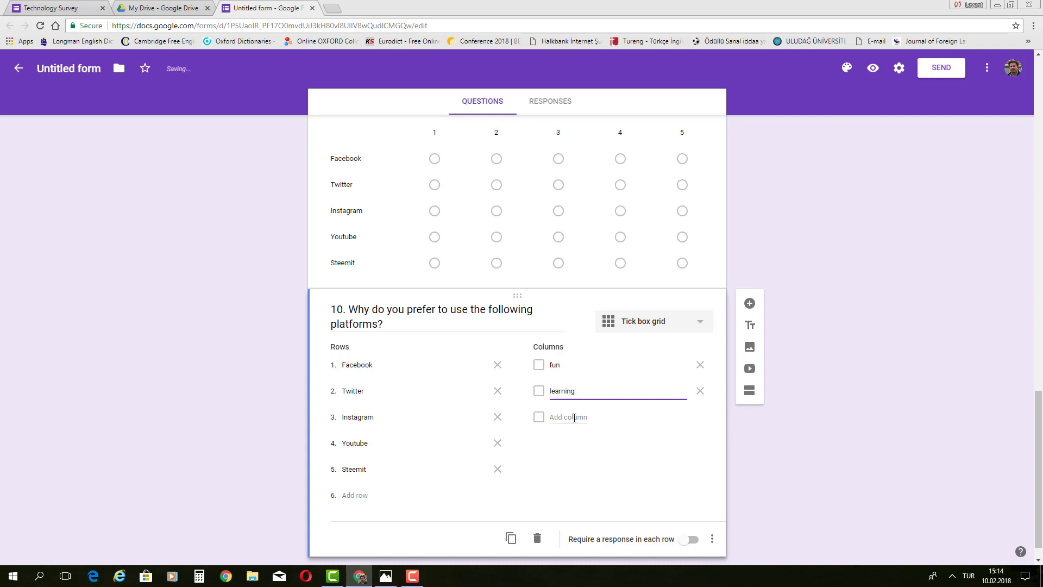
left_click(575, 417)
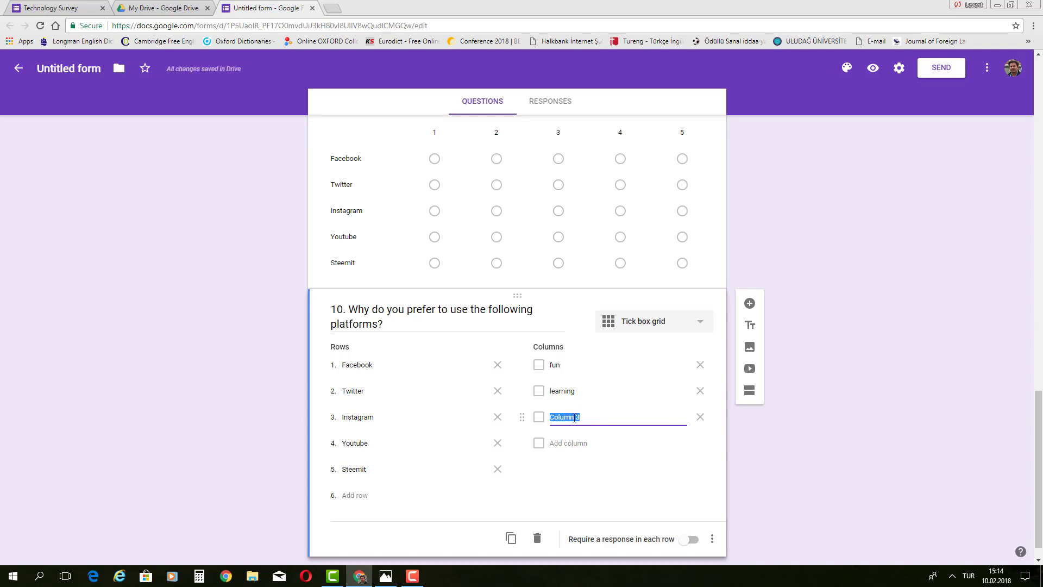
type("comm")
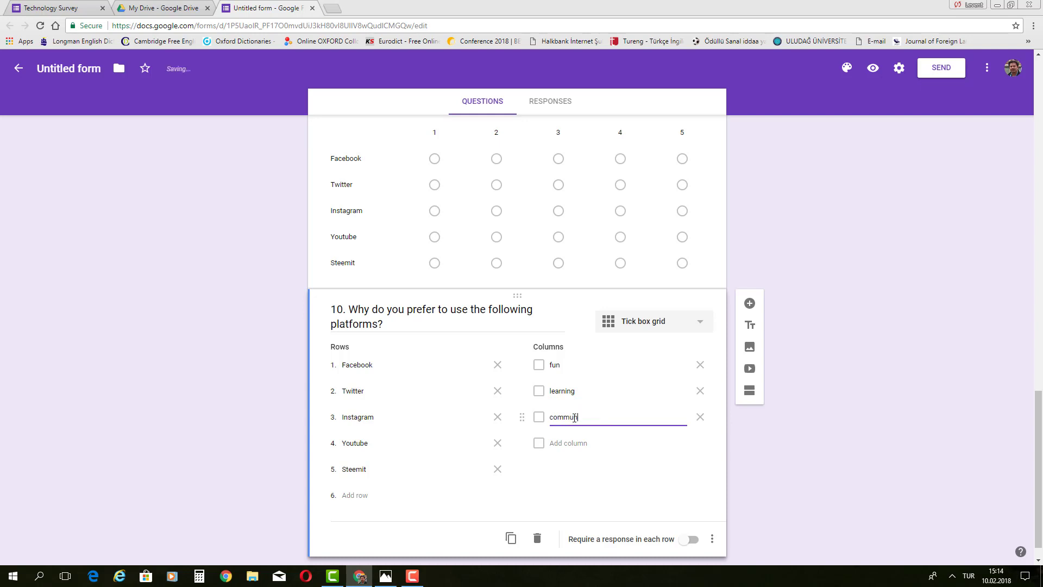
type("unication")
left_click(569, 443)
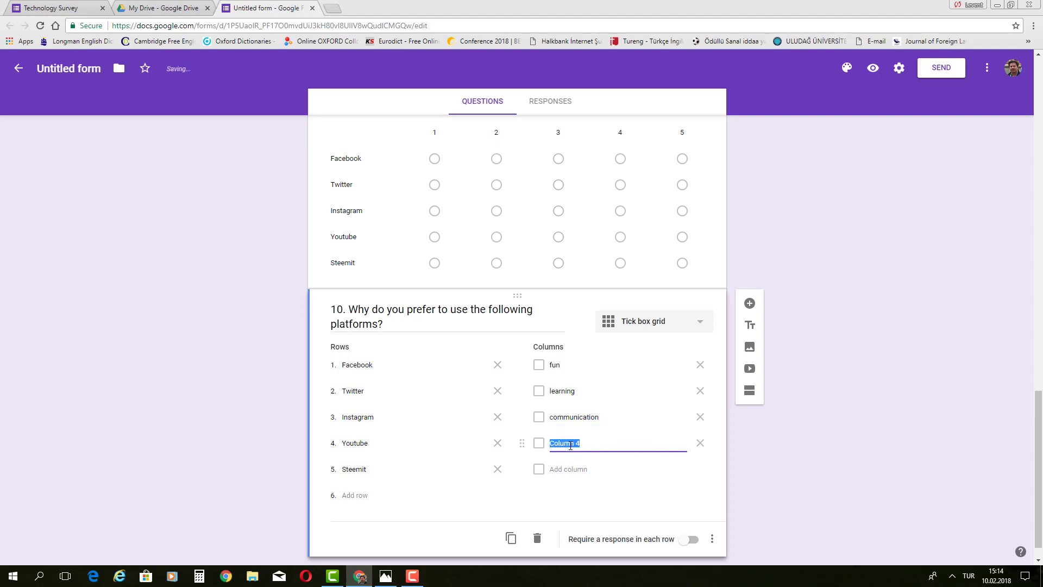
type("researching")
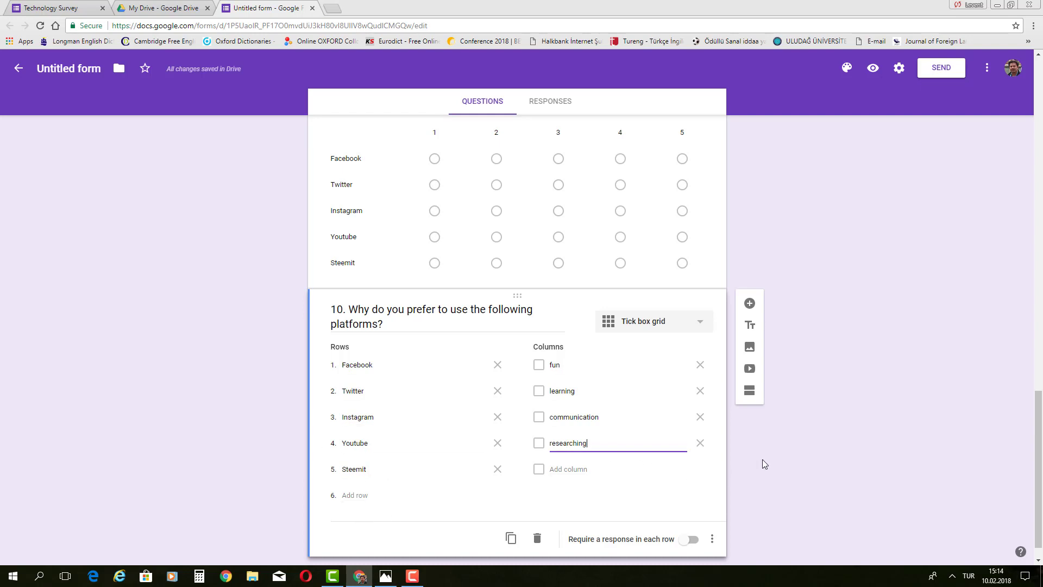
- Require a response in each row for both grid questions, 10 and 9, and return to question 10
scroll(762, 458, "down", 1)
left_click(690, 514)
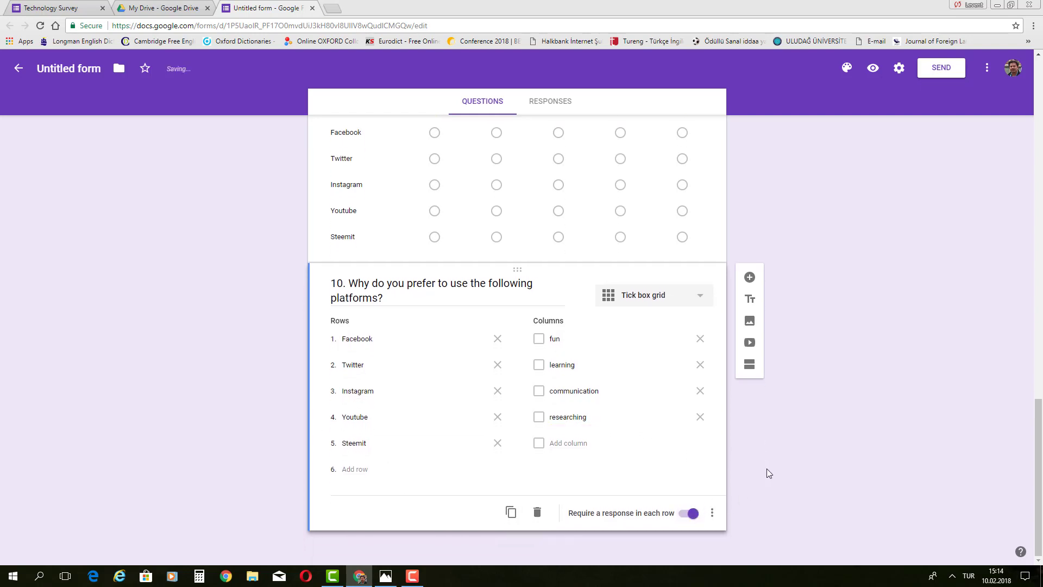
scroll(767, 468, "up", 2)
left_click(707, 200)
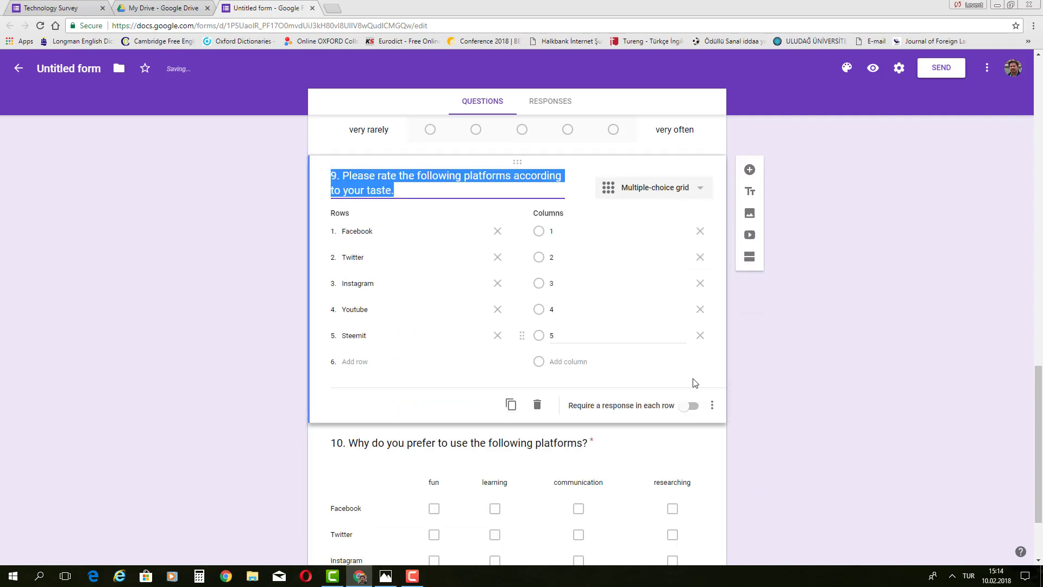
left_click(690, 405)
scroll(755, 375, "down", 1)
scroll(758, 379, "down", 3)
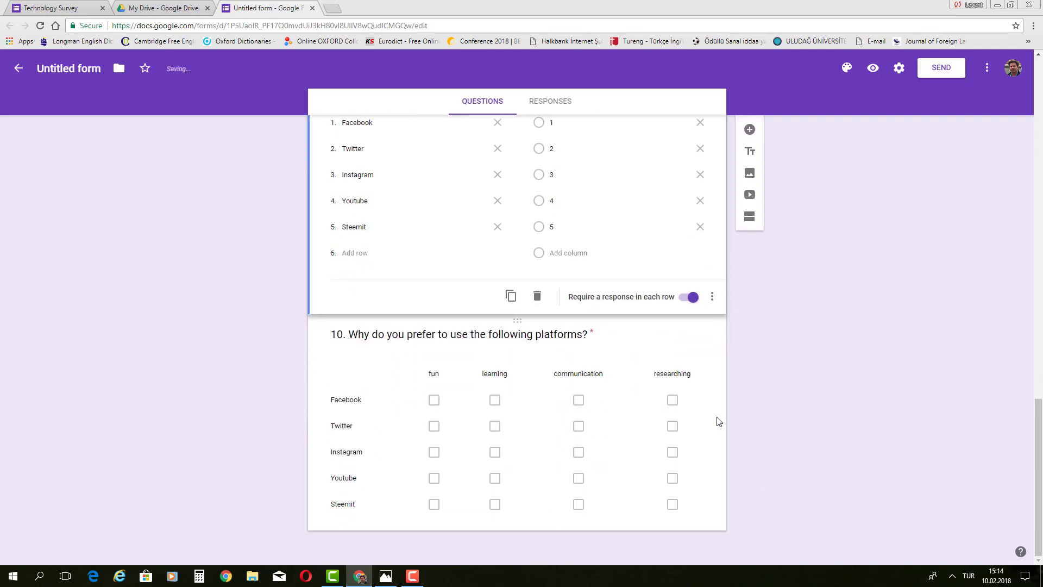
left_click(717, 421)
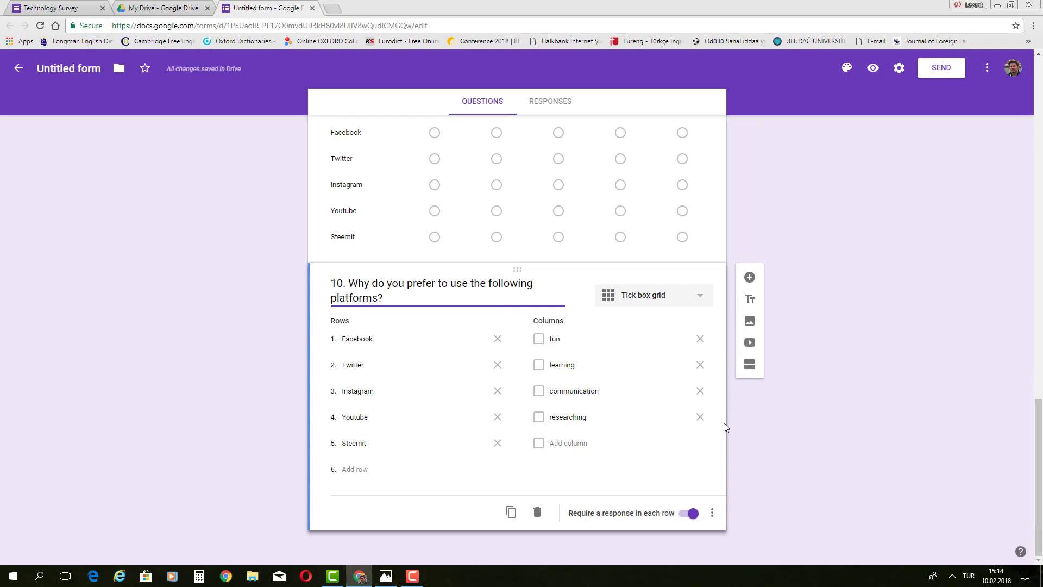
- Look over the whole survey in the editor and in its preview, down to the last question
scroll(719, 427, "up", 10)
scroll(720, 431, "up", 8)
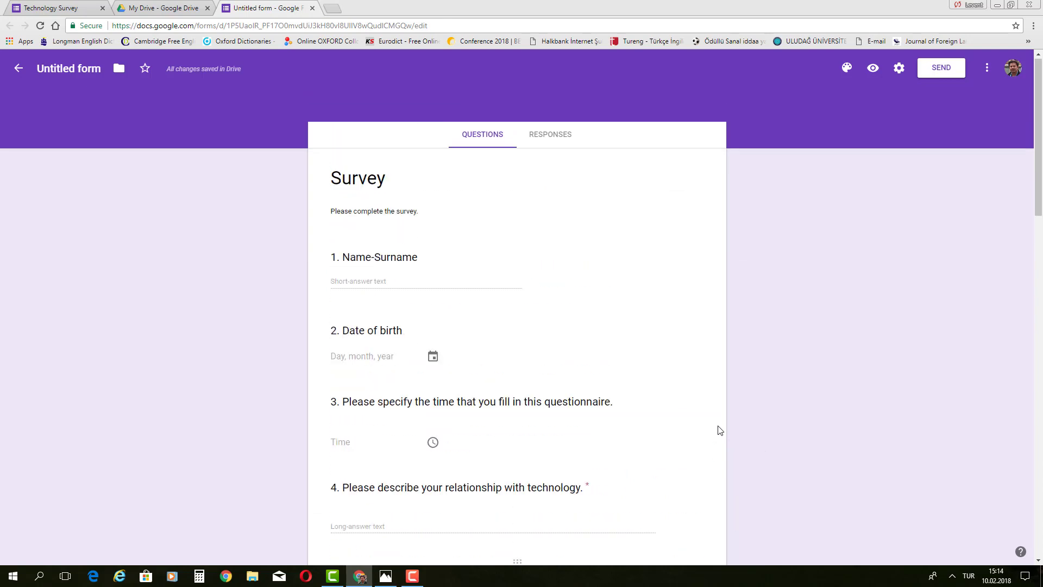
scroll(720, 430, "down", 12)
scroll(720, 430, "down", 8)
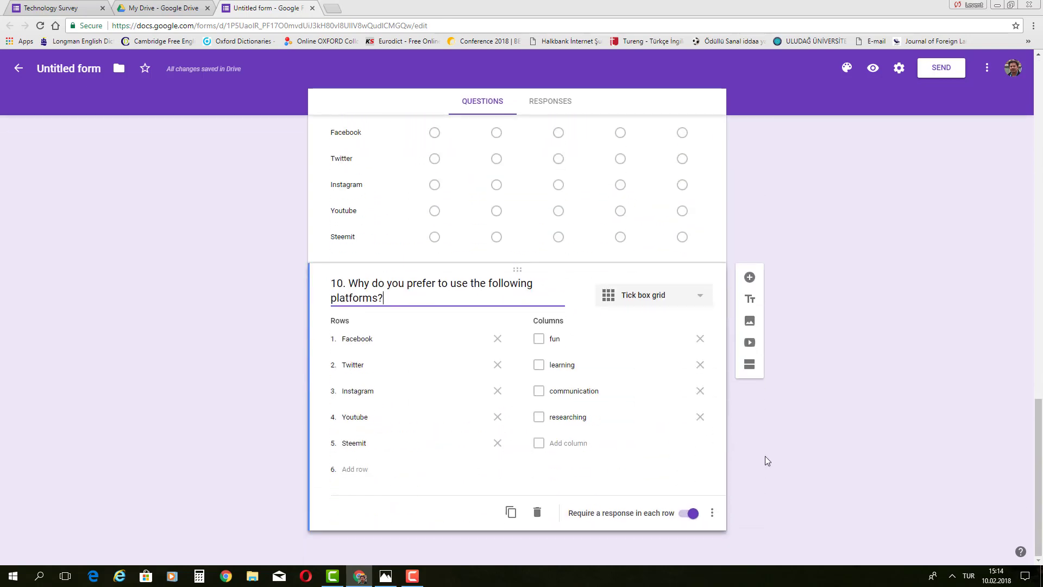
left_click(874, 70)
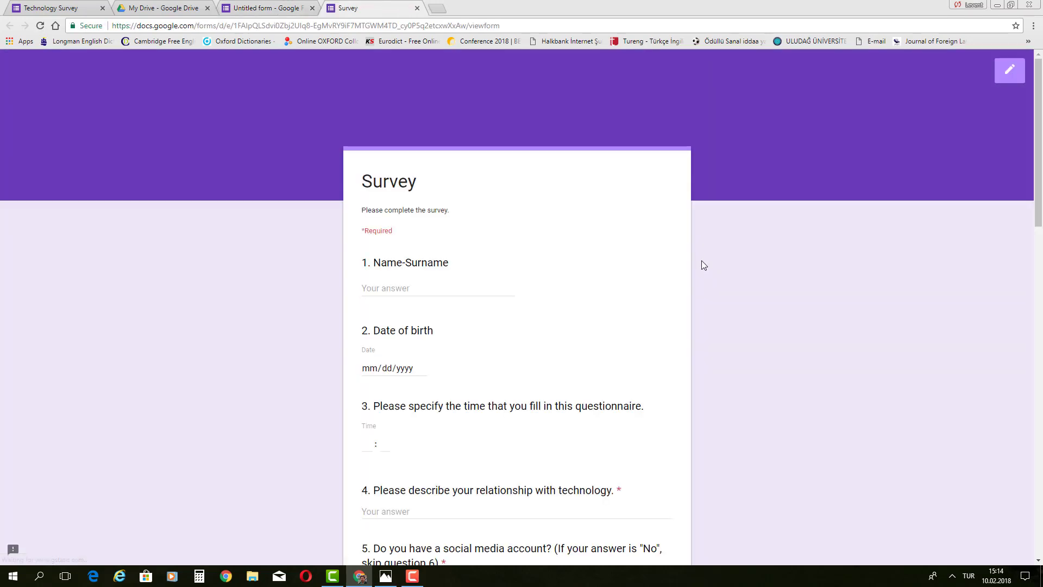
scroll(702, 263, "down", 6)
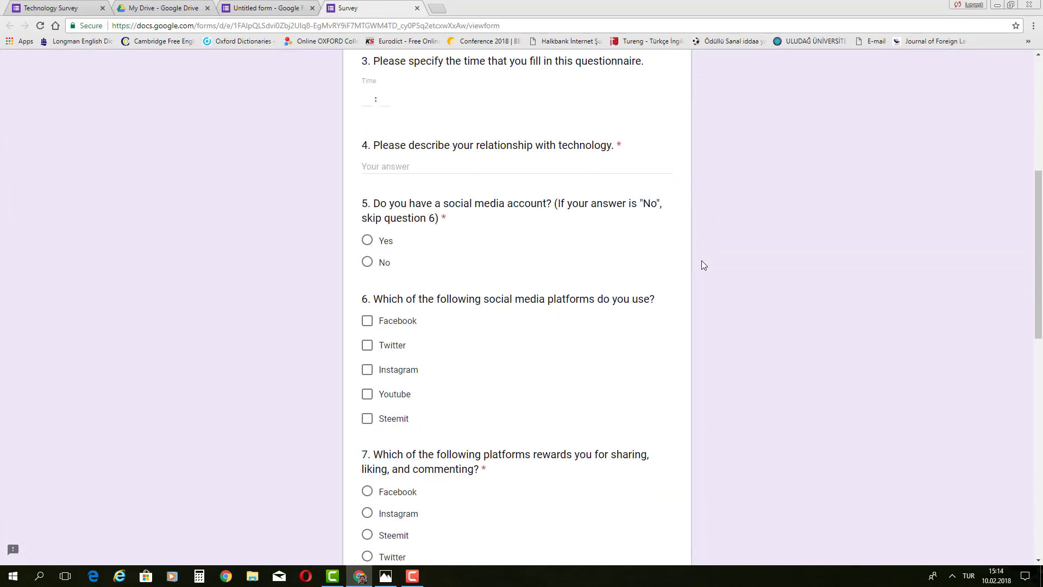
scroll(702, 261, "down", 9)
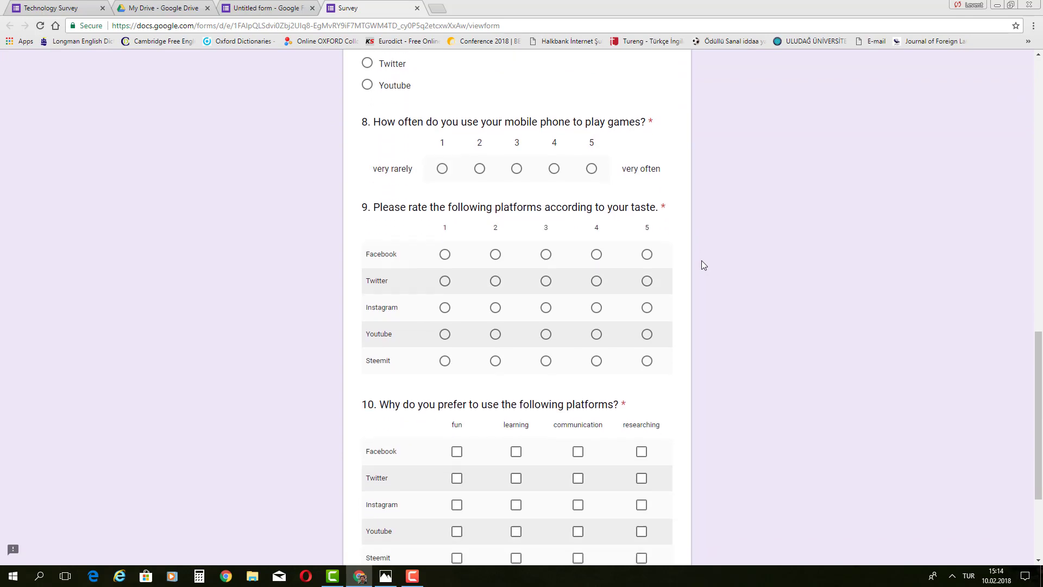
scroll(704, 265, "down", 3)
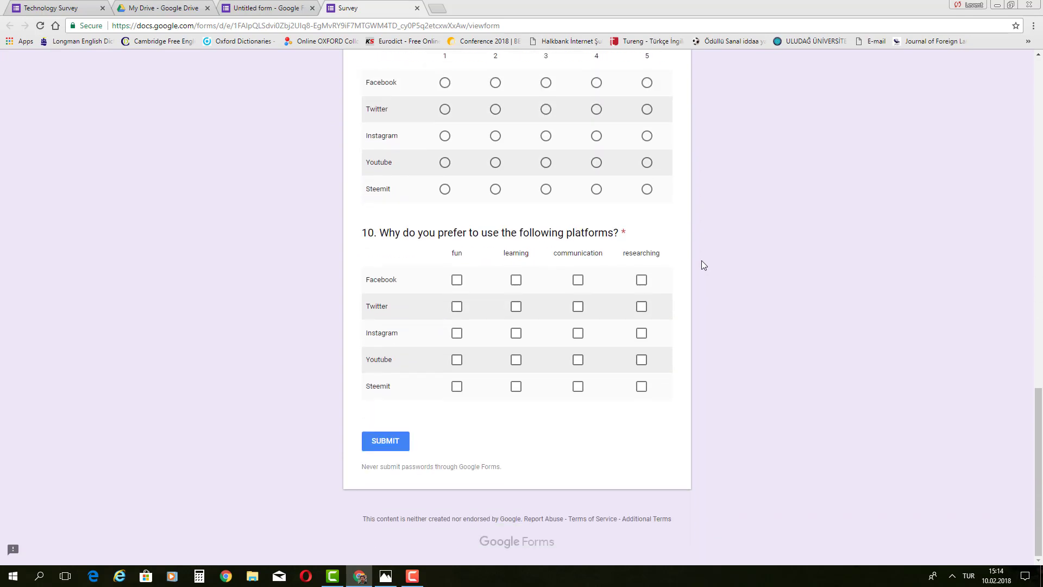
scroll(702, 260, "up", 1)
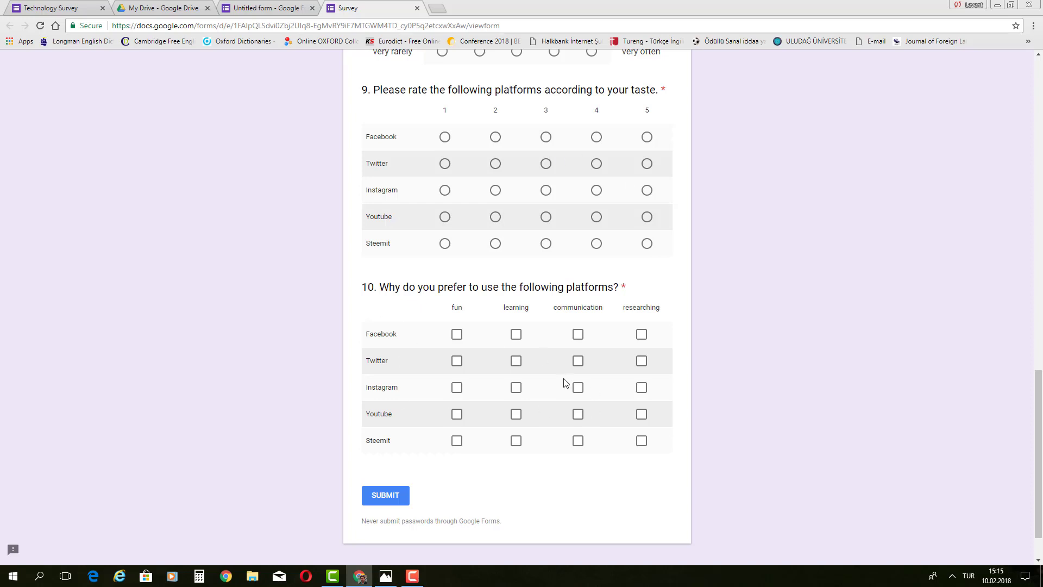
- In question 9 of the preview, try changing Facebook's rating between 2 and 5, leaving 5, and rate Twitter 3 and Instagram 2
left_click(494, 138)
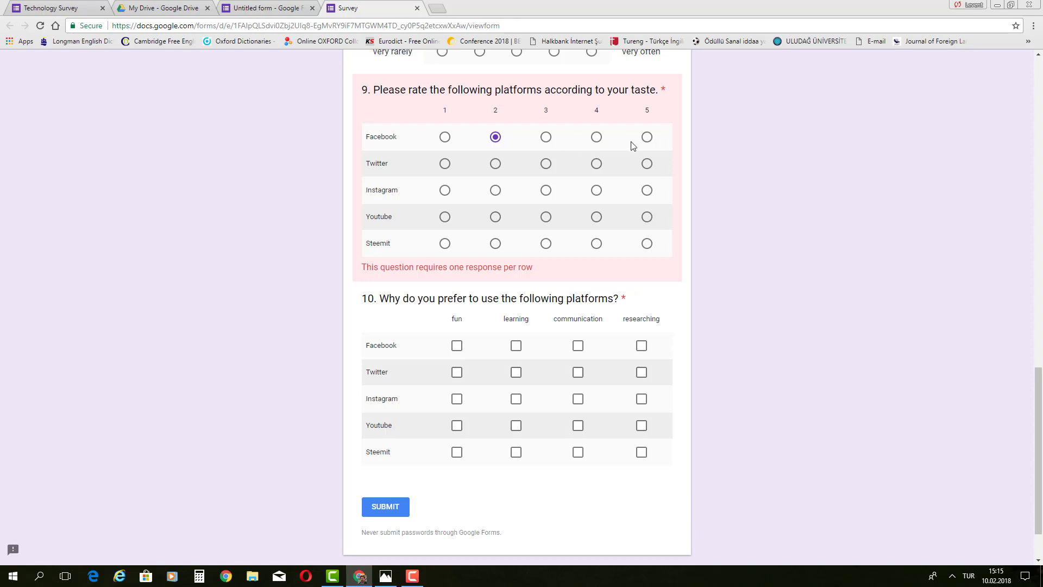
left_click(646, 139)
left_click(494, 137)
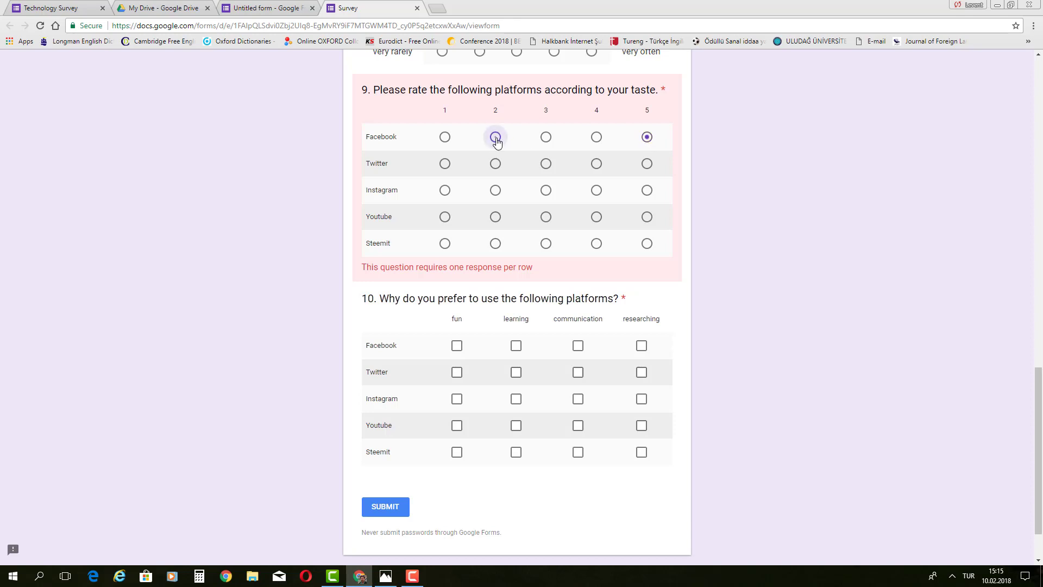
left_click(645, 138)
left_click(545, 164)
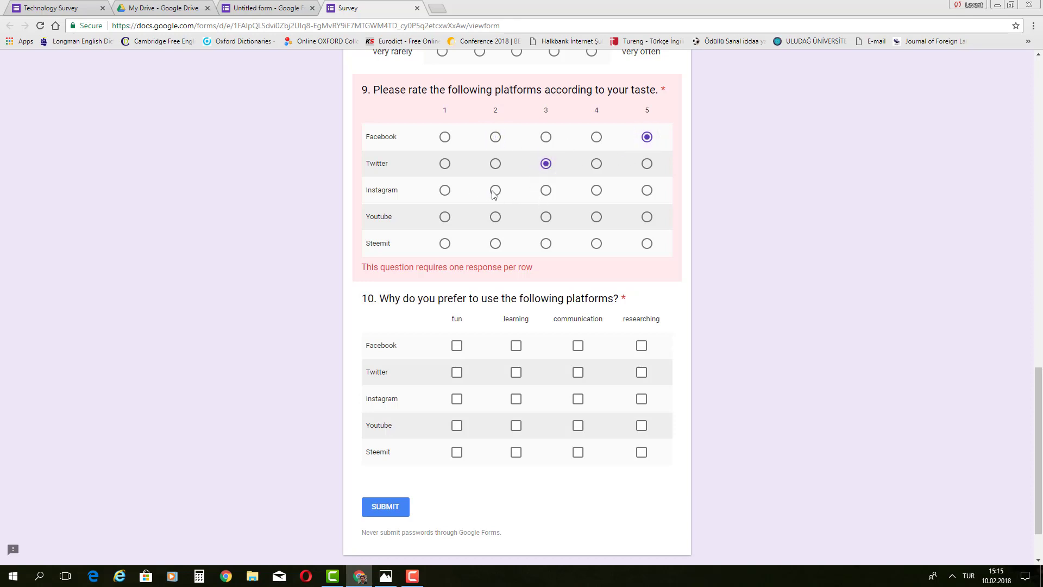
left_click(494, 193)
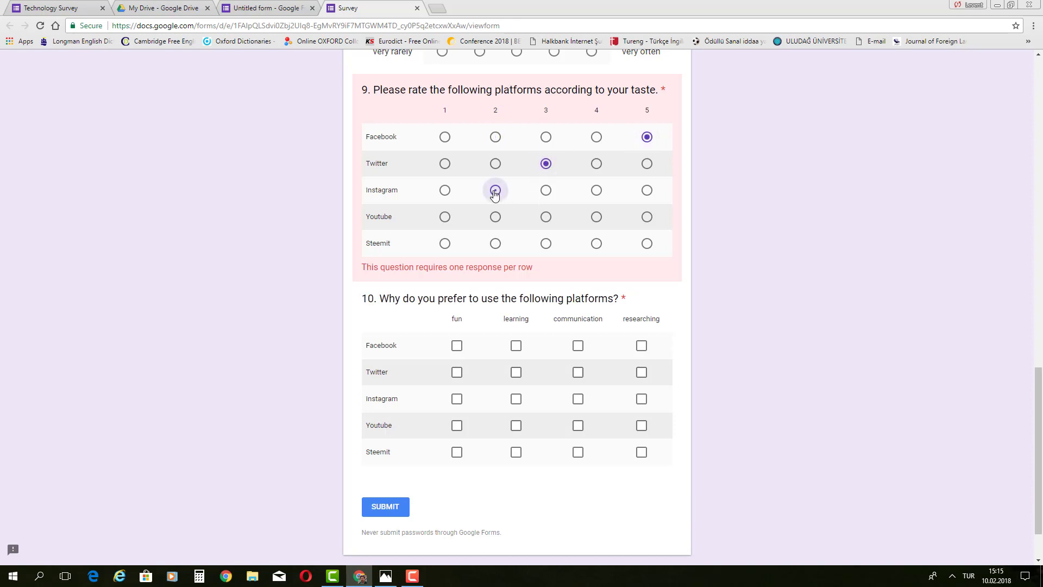
- In question 10's preview, tick fun and communication for Facebook, learning for Twitter, fun for Instagram, researching for Youtube and all four reasons for Steemit
left_click(459, 352)
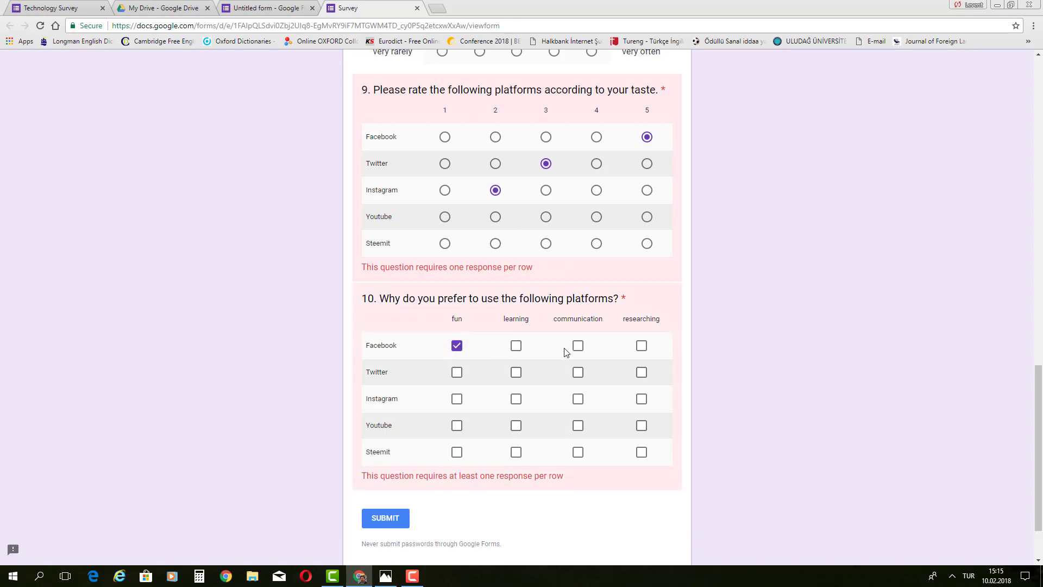
left_click(577, 350)
scroll(701, 359, "down", 3)
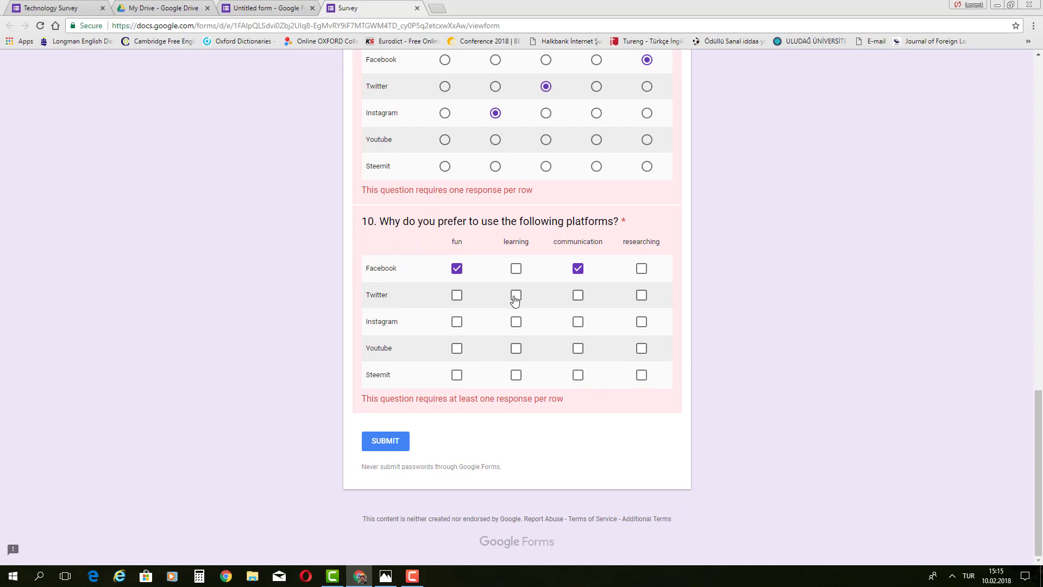
left_click(515, 298)
left_click(457, 323)
left_click(457, 375)
left_click(516, 386)
left_click(577, 386)
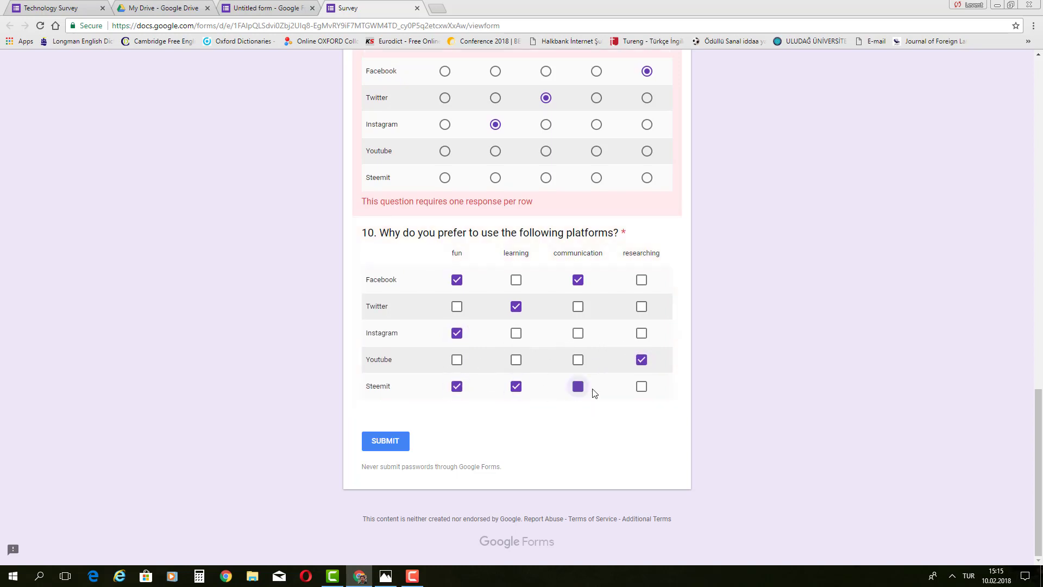
left_click(642, 386)
- Leave the survey preview without submitting and add a second section after question 10 in the form editor
left_click(418, 10)
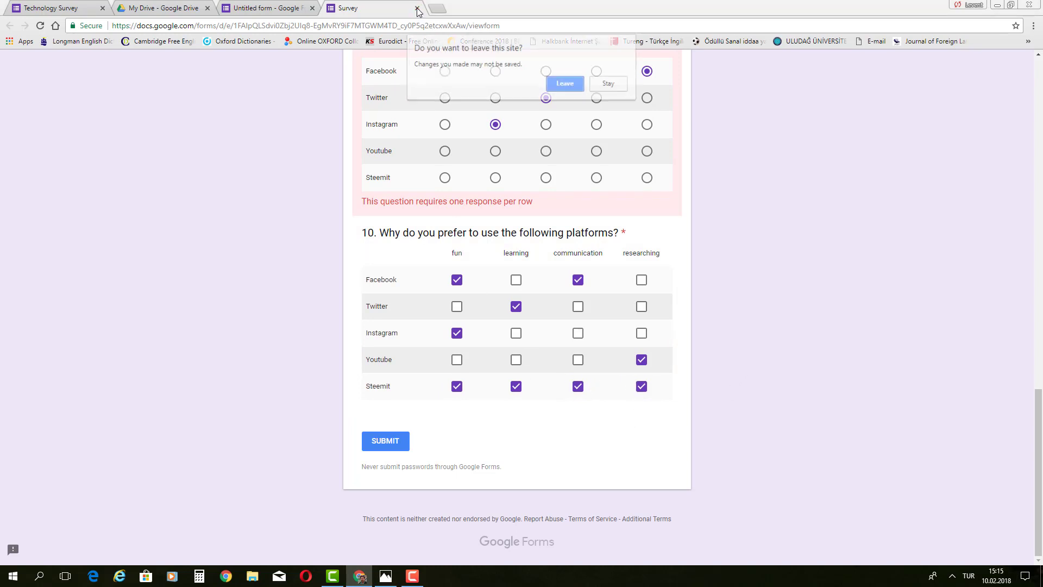
left_click(561, 88)
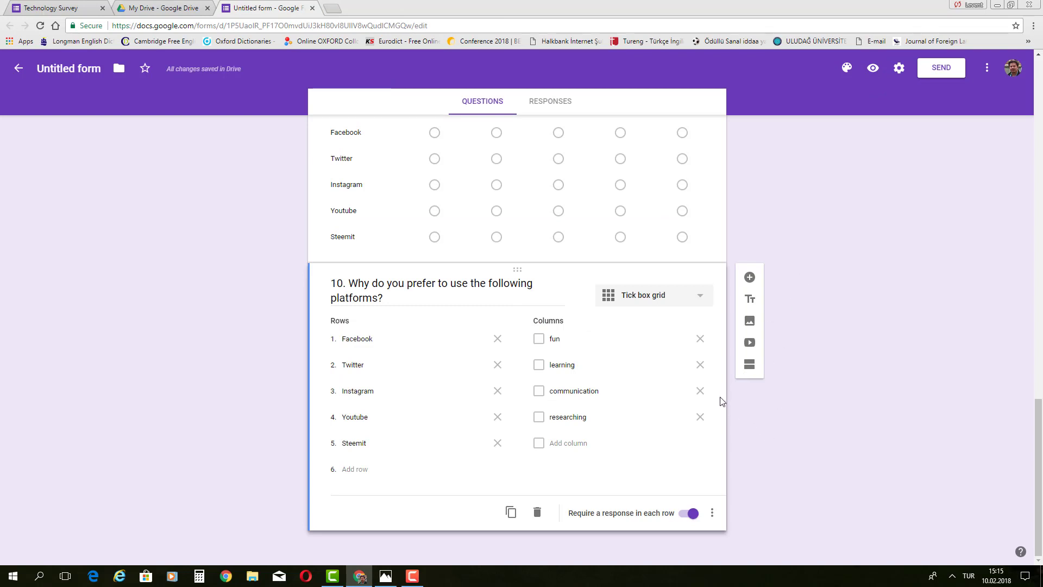
left_click(749, 365)
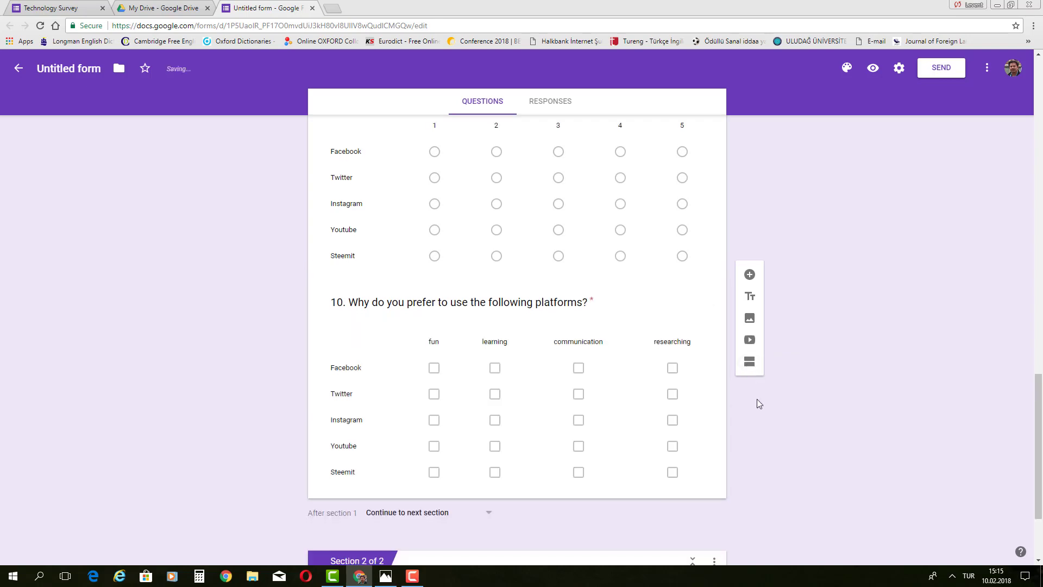
- Title the second section "Section two" and give it the description "Explanation.."
scroll(755, 406, "up", 15)
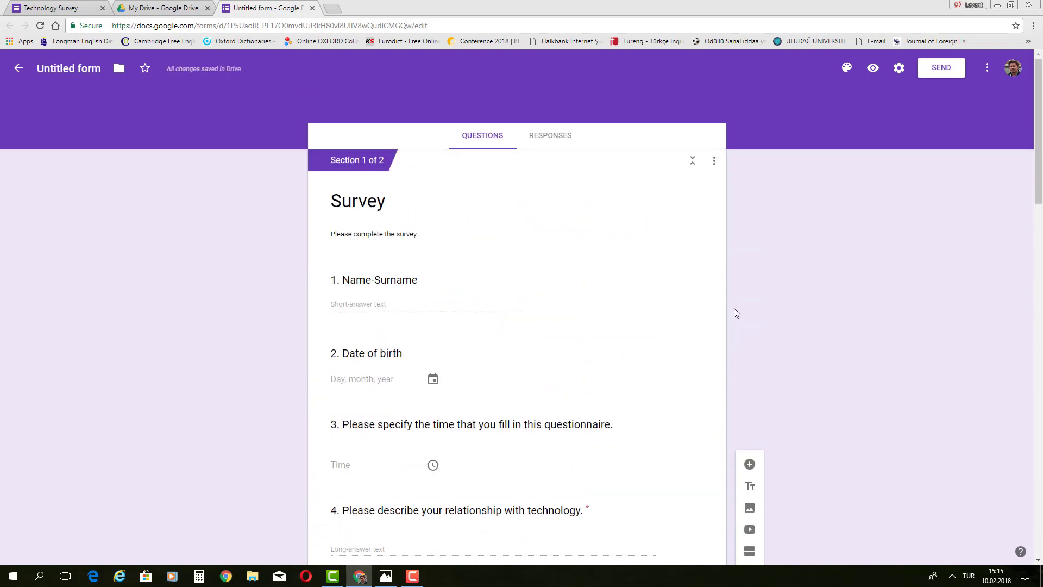
scroll(781, 327, "down", 20)
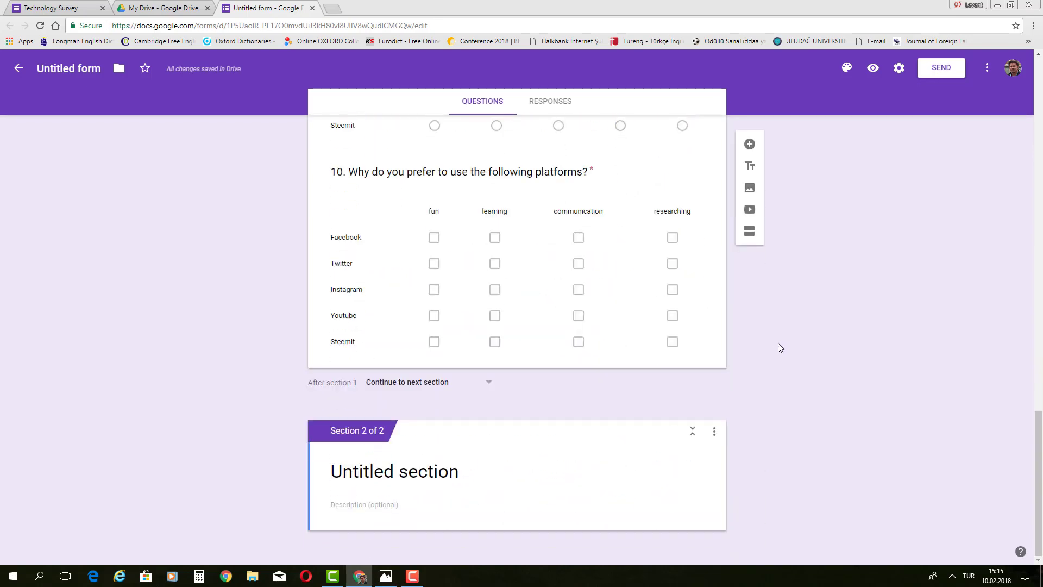
left_click(460, 469)
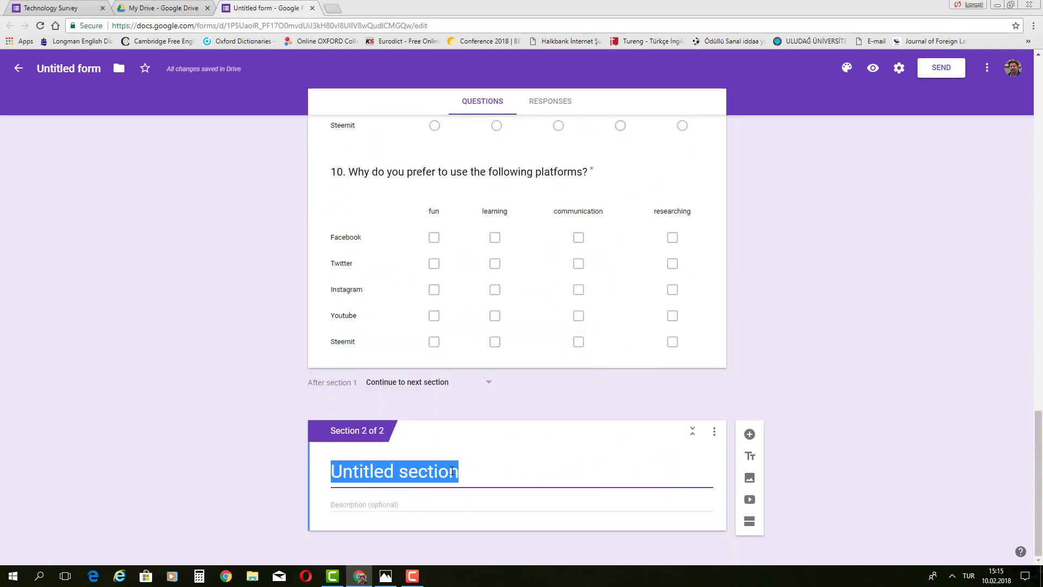
type("Section")
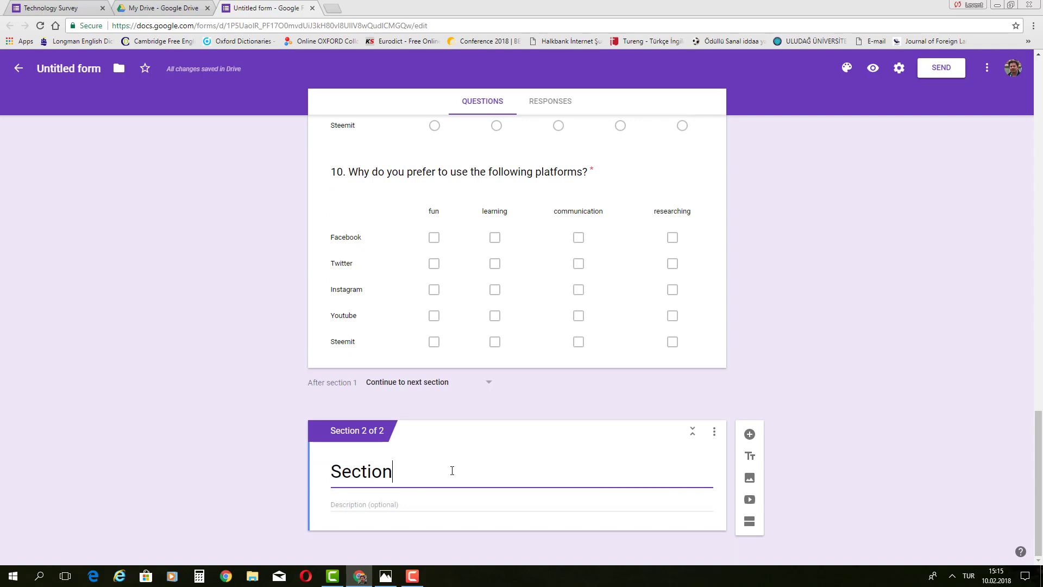
type(" two")
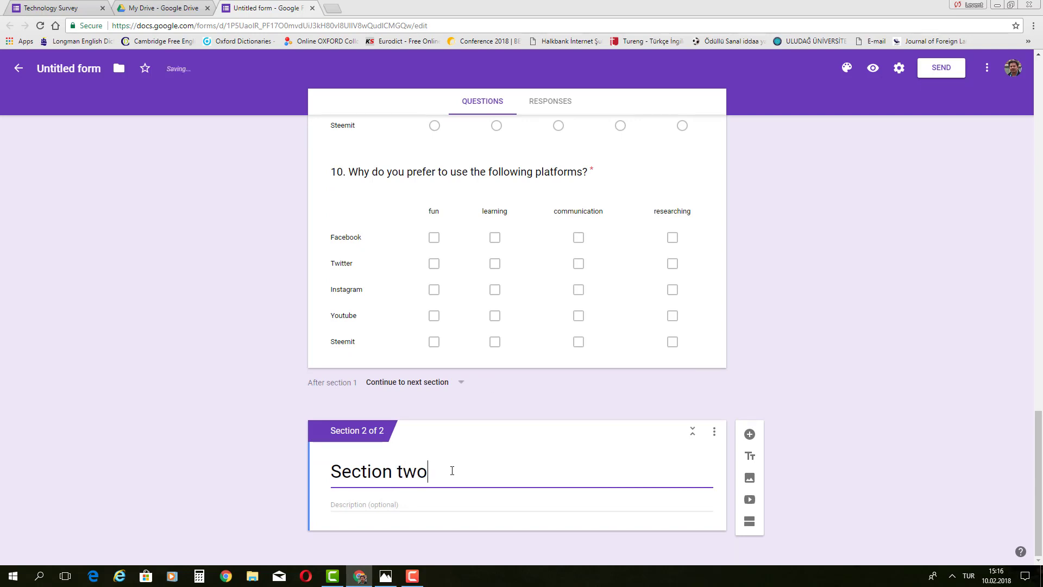
left_click(822, 353)
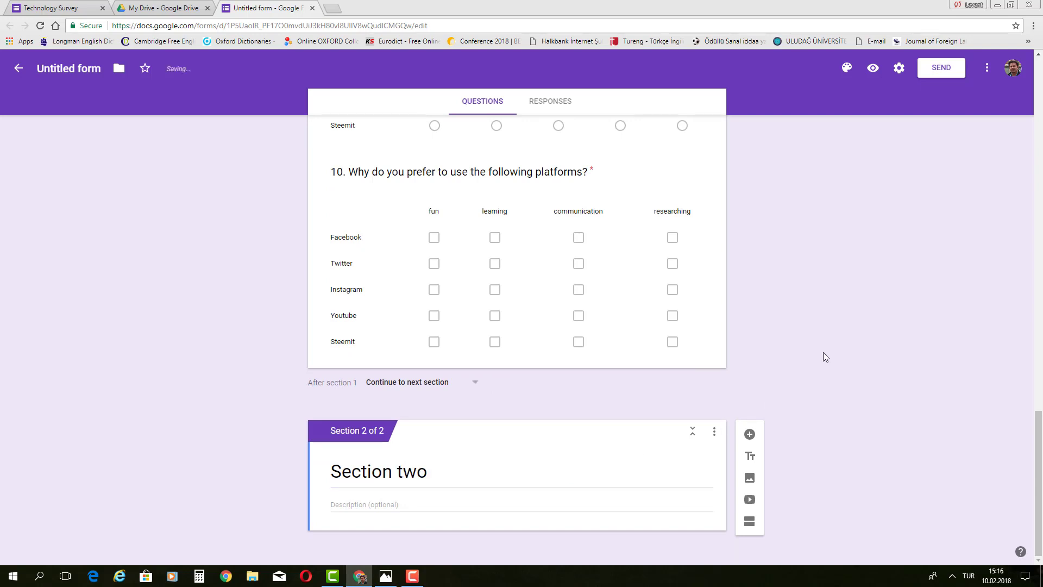
left_click(400, 505)
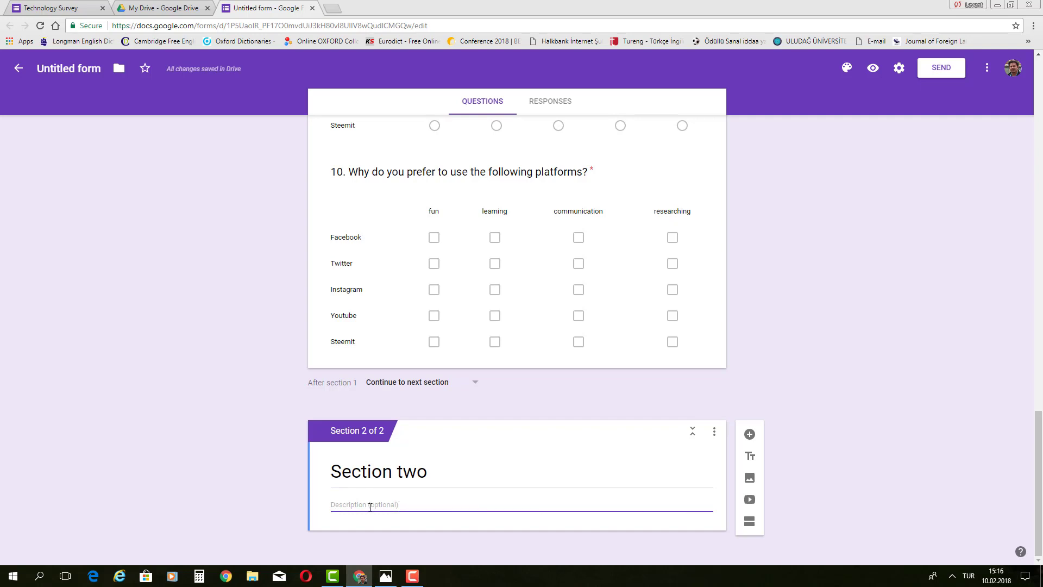
type("Explanatio")
type("n:")
left_click(791, 411)
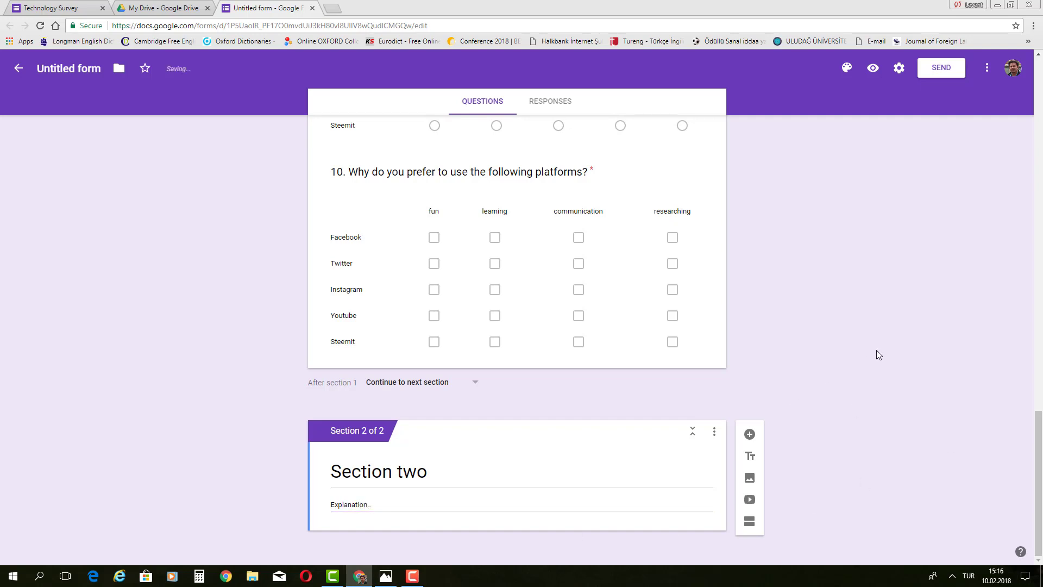
- Add the question "11. What do you see in the picture?" to section two as a Paragraph question
left_click(750, 436)
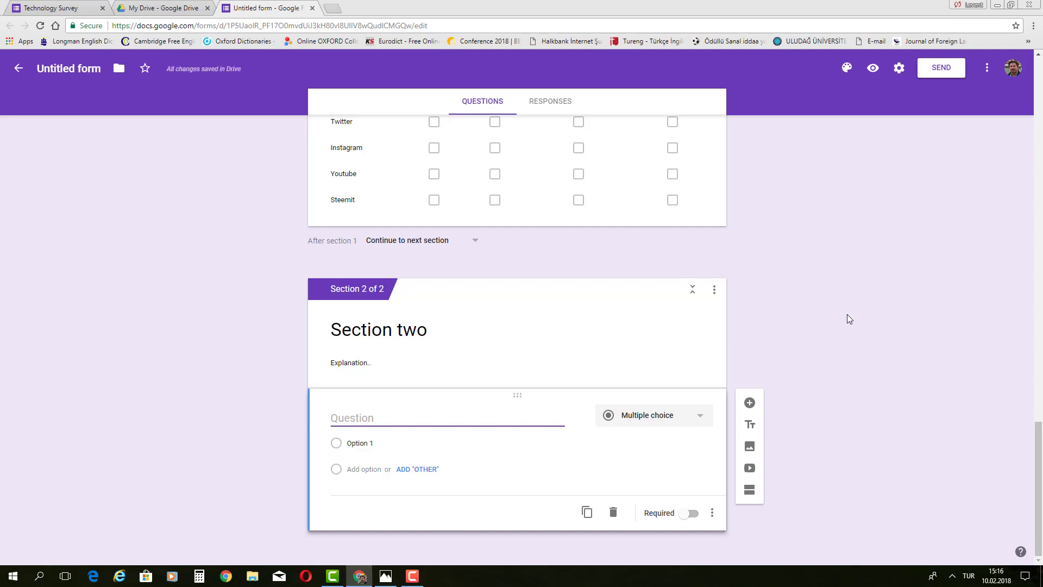
type("11.")
scroll(538, 254, "up", 2)
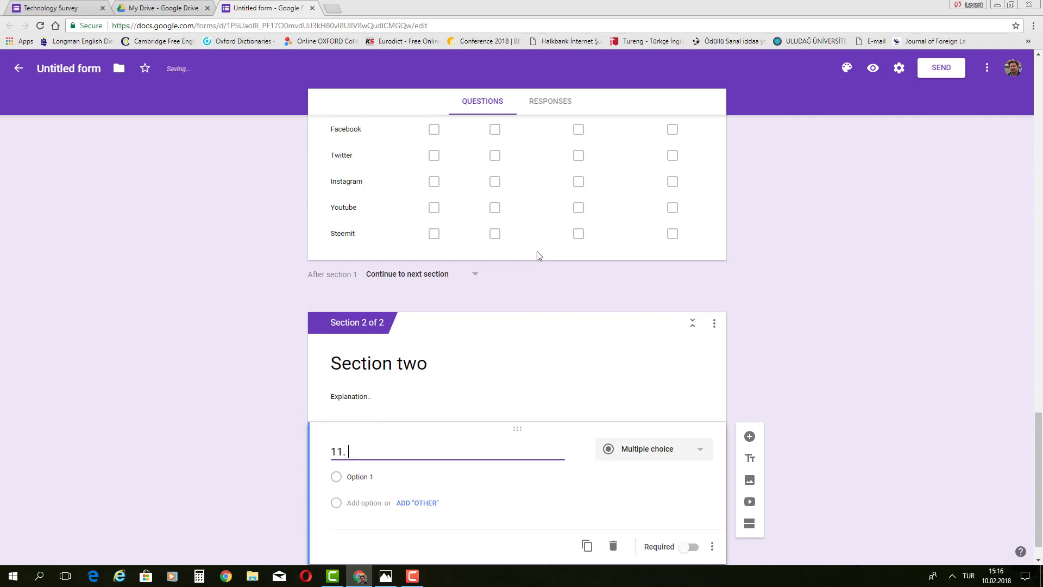
scroll(380, 326, "down", 1)
scroll(350, 459, "down", 1)
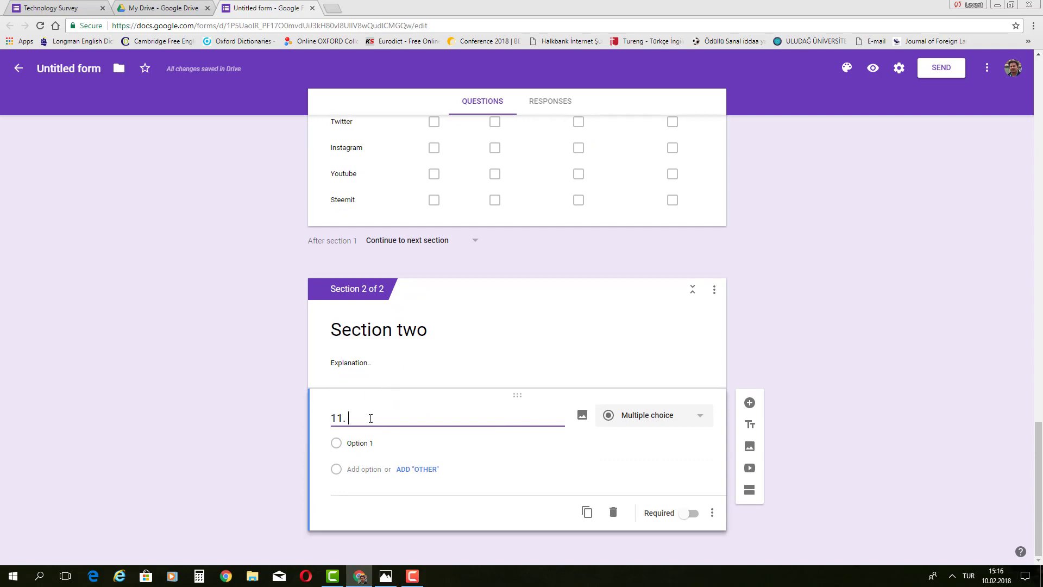
type("What do you see in the p")
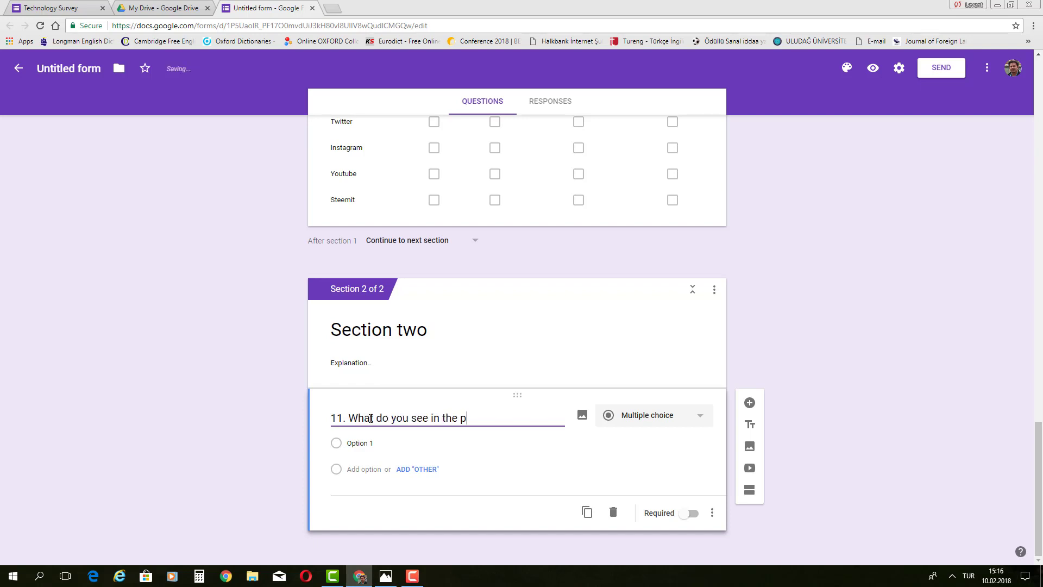
type("icture?")
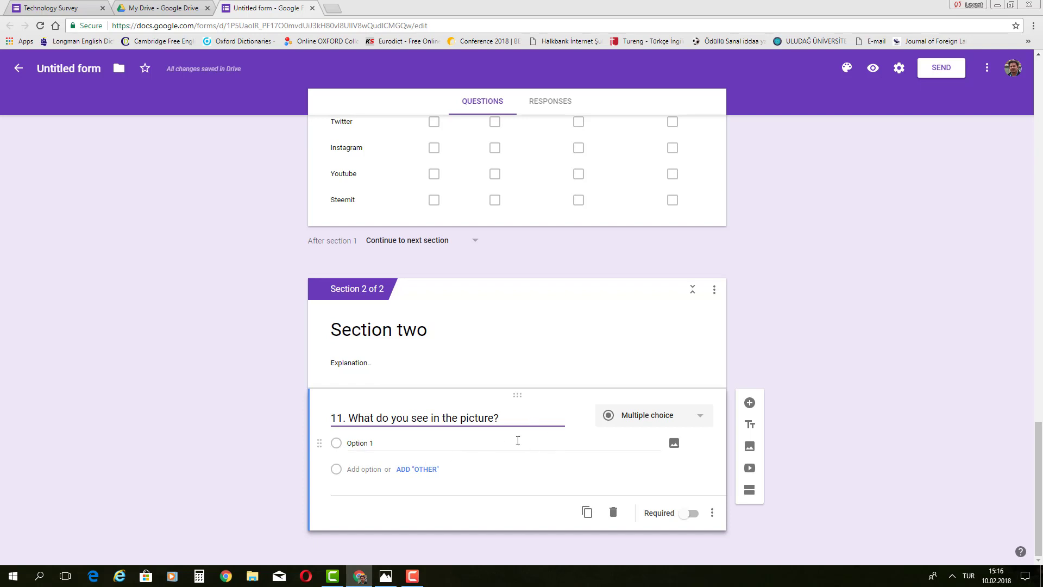
left_click(702, 418)
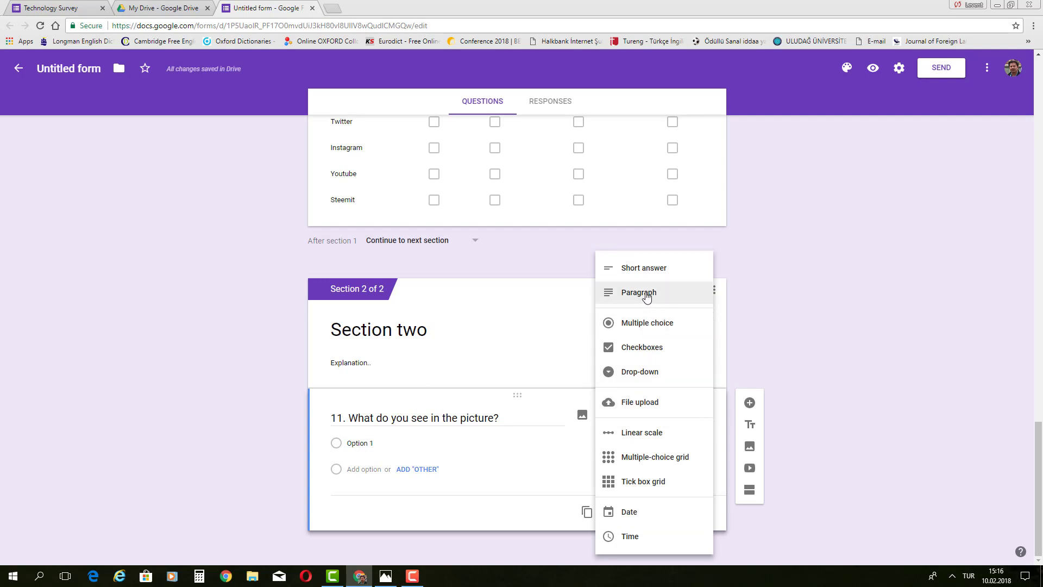
left_click(647, 296)
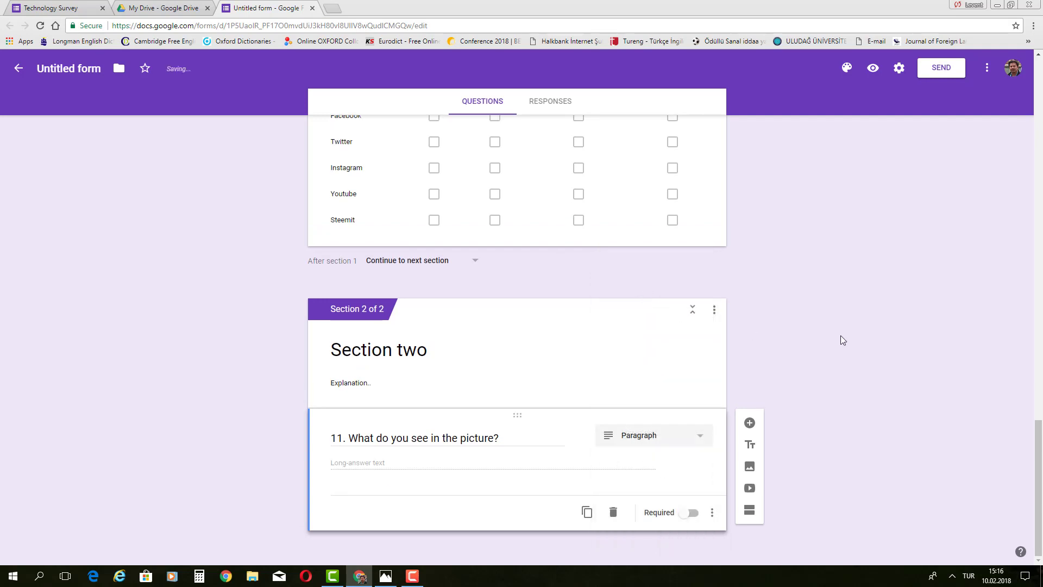
mouse_move(582, 443)
left_click(582, 438)
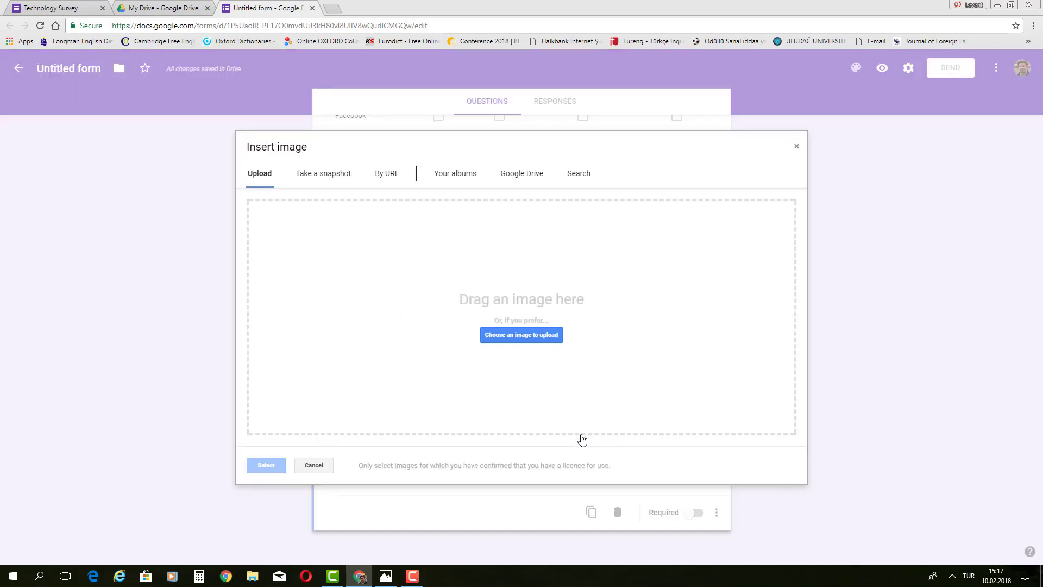
left_click(455, 175)
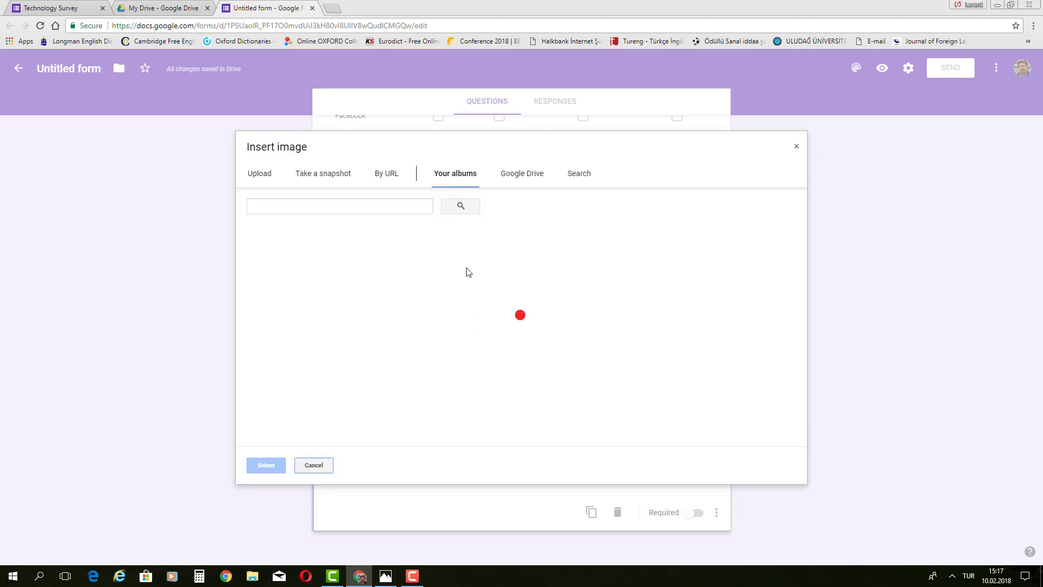
left_click(796, 146)
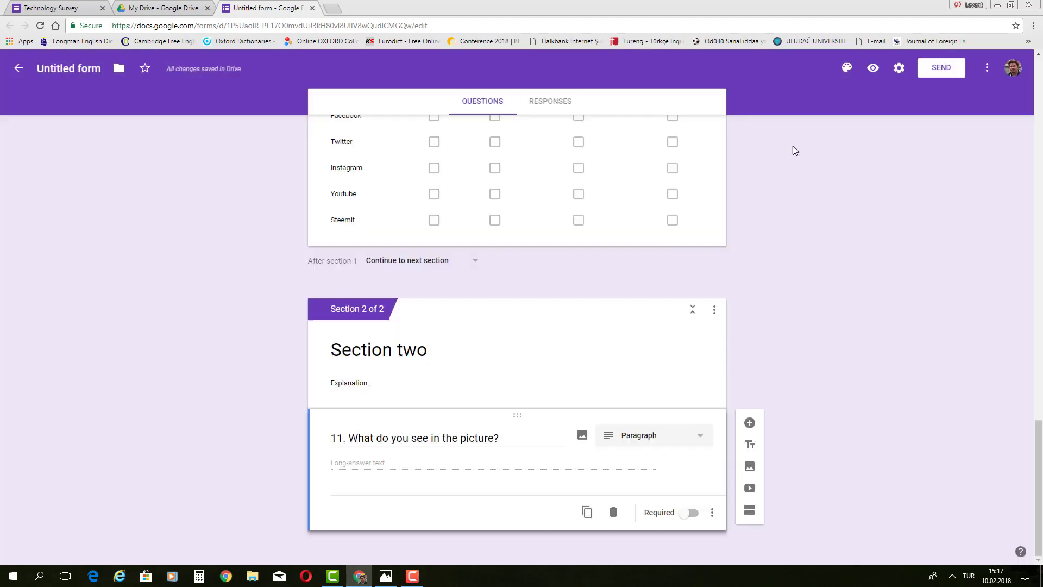
- Insert the shopping mall photo from the 2018-02-06 album as a separate image below question 11 and centre-align it
left_click(751, 472)
left_click(454, 178)
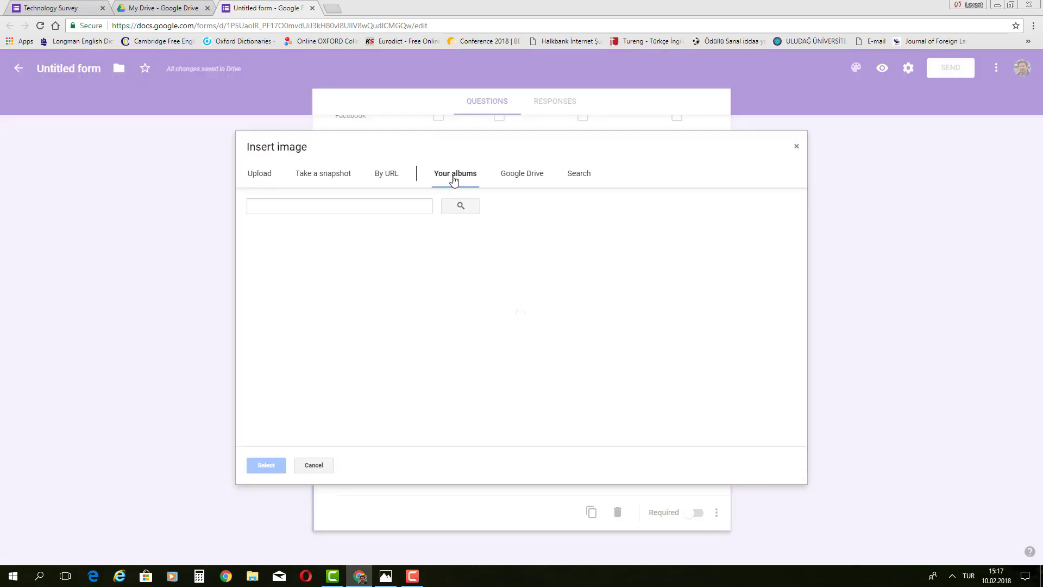
left_click(509, 266)
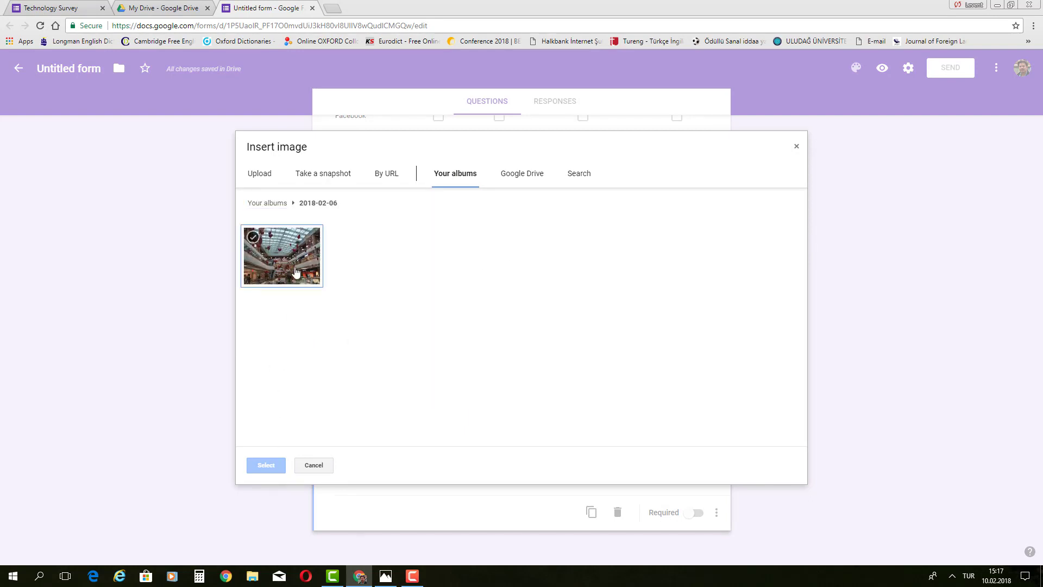
left_click(296, 273)
left_click(265, 465)
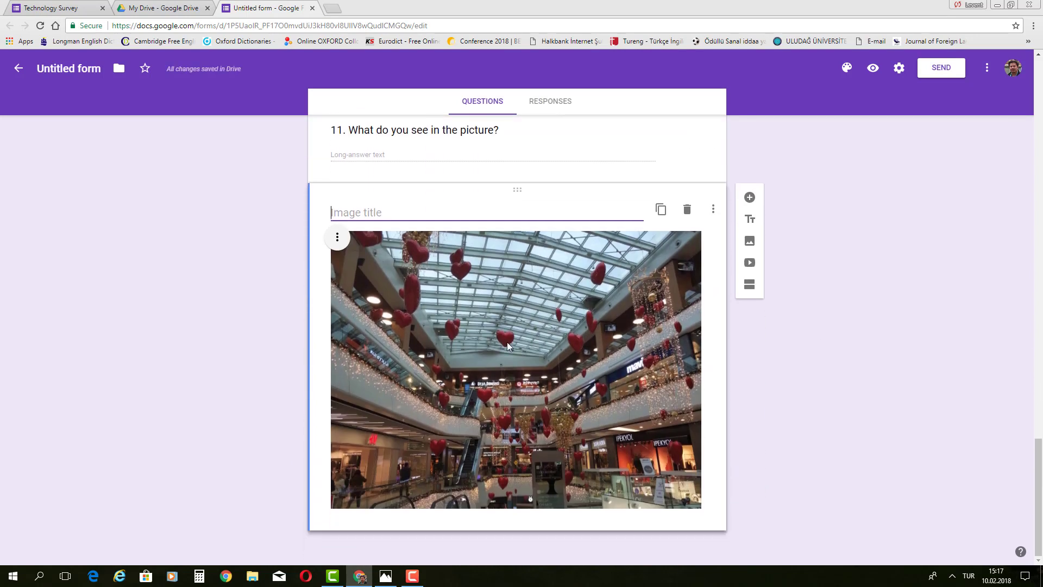
left_click(337, 237)
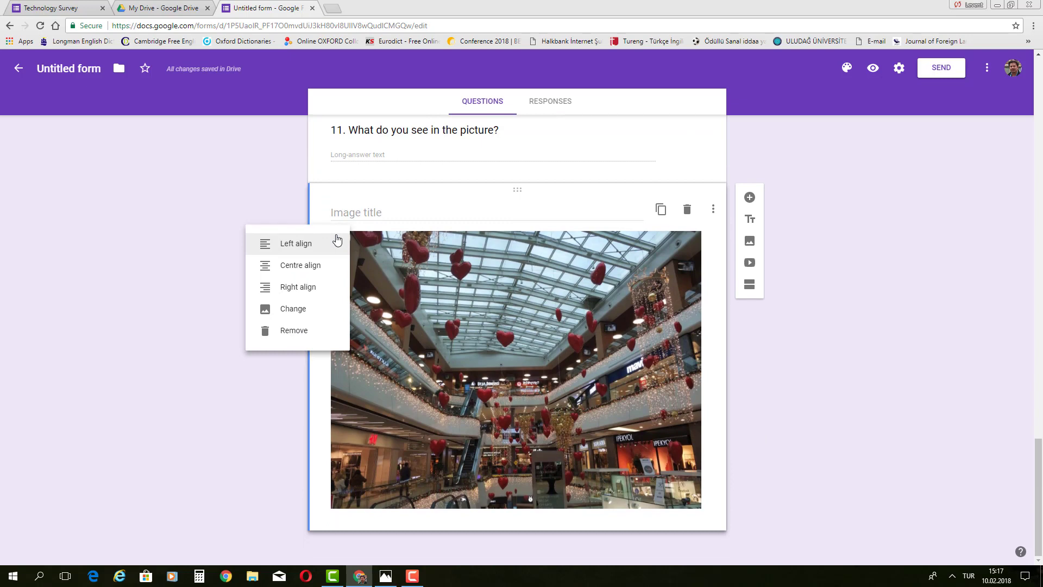
left_click(300, 268)
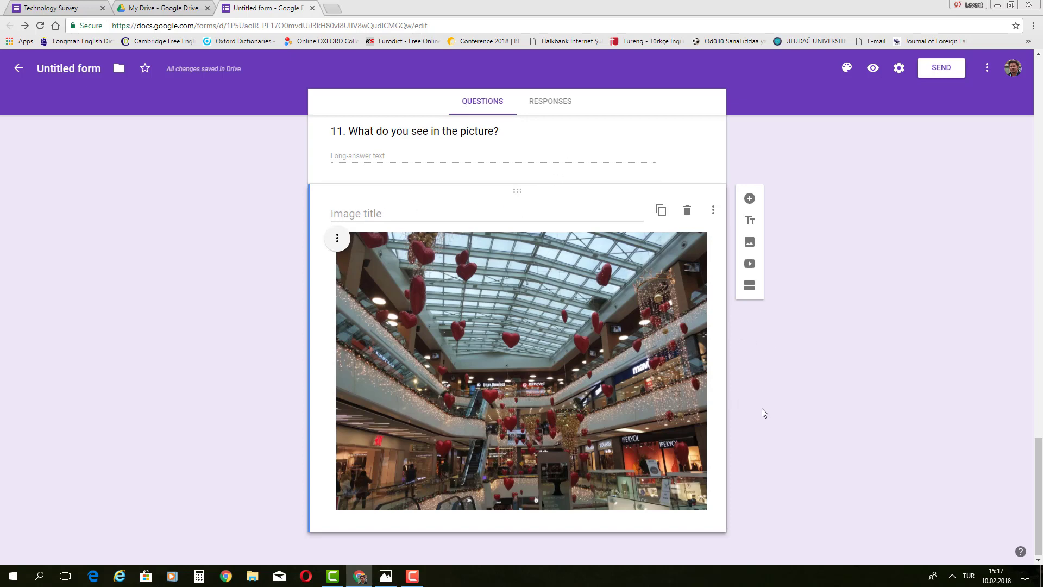
scroll(761, 408, "up", 2)
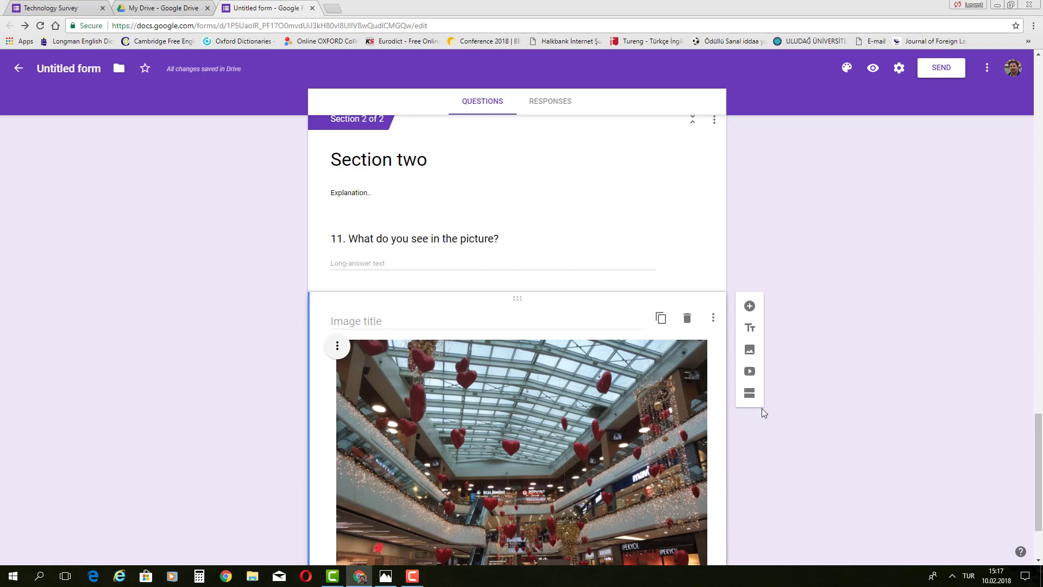
scroll(762, 412, "down", 1)
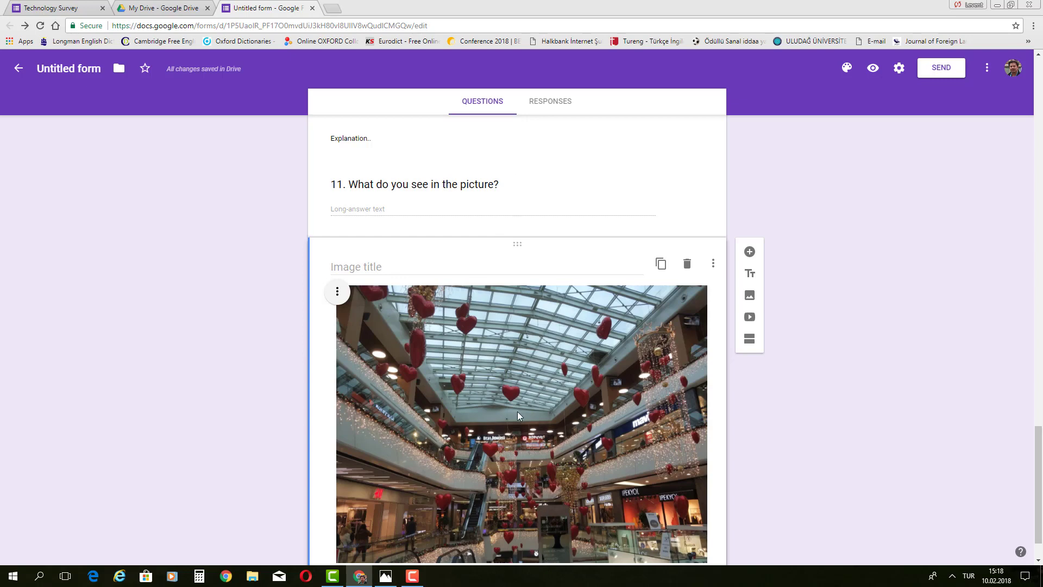
scroll(517, 416, "down", 1)
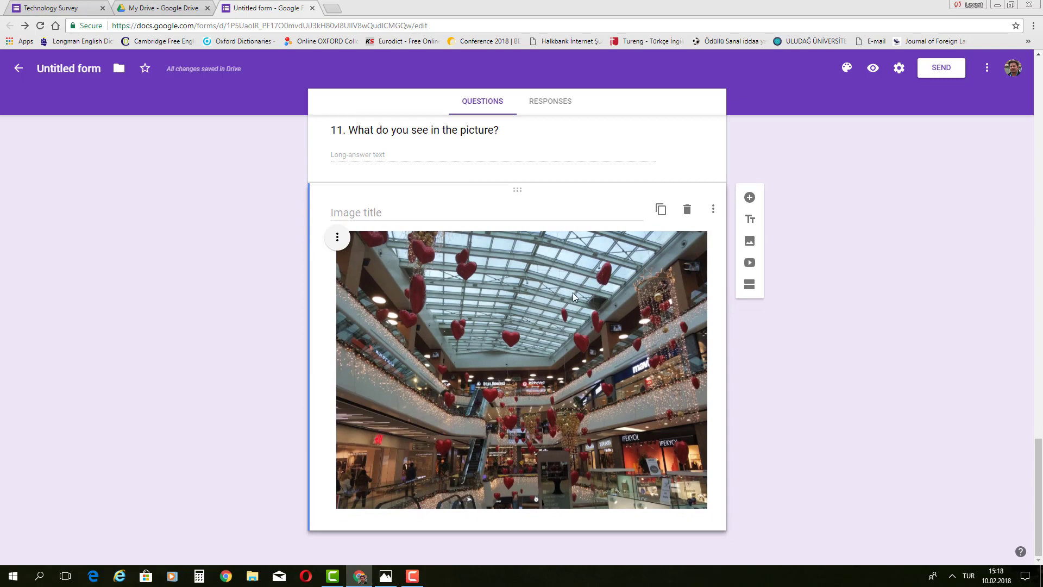
scroll(498, 284, "up", 2)
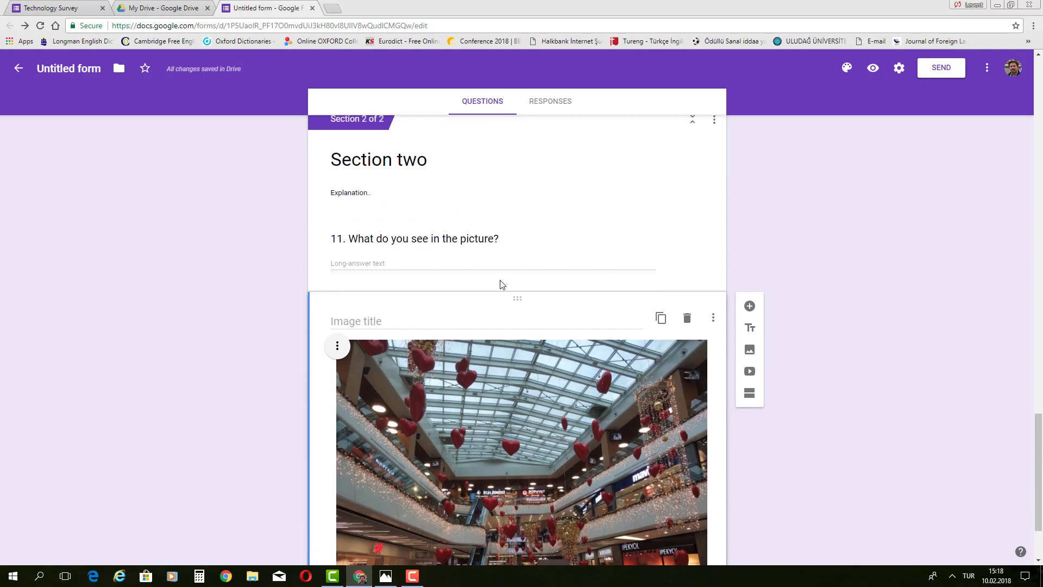
scroll(582, 474, "down", 1)
scroll(582, 473, "down", 2)
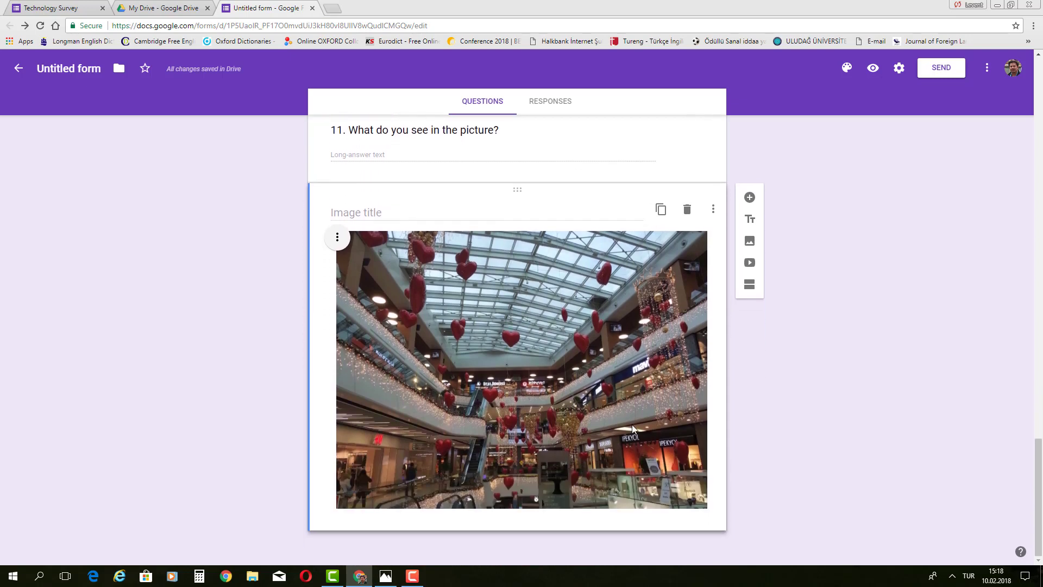
- Add a new question below the shopping mall image, leaving its text blank, and set its type to Paragraph
left_click(743, 202)
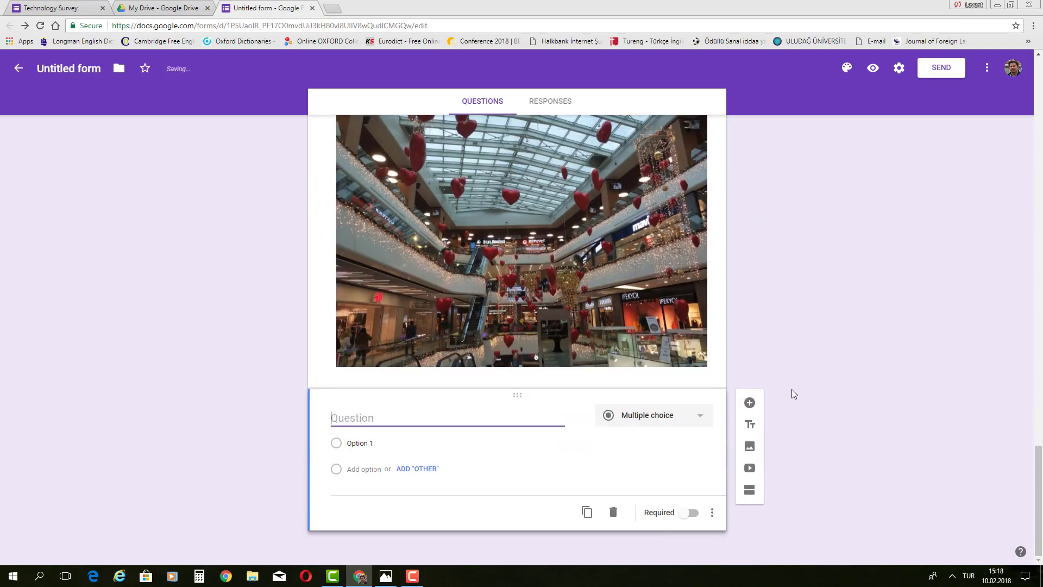
type("What")
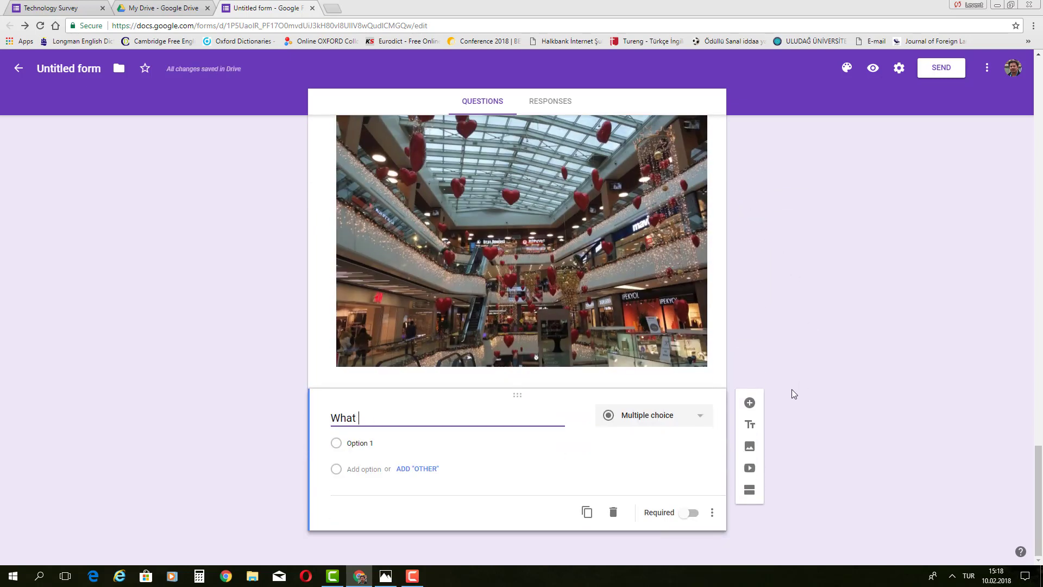
key("BackSpace")
key("BackSpace")
key("BackSpace")
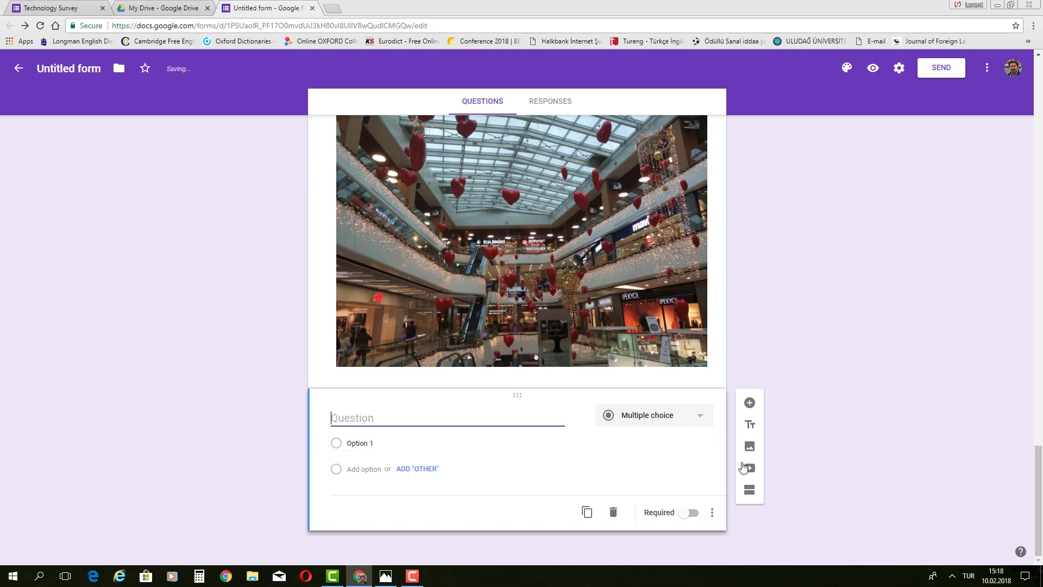
left_click(699, 417)
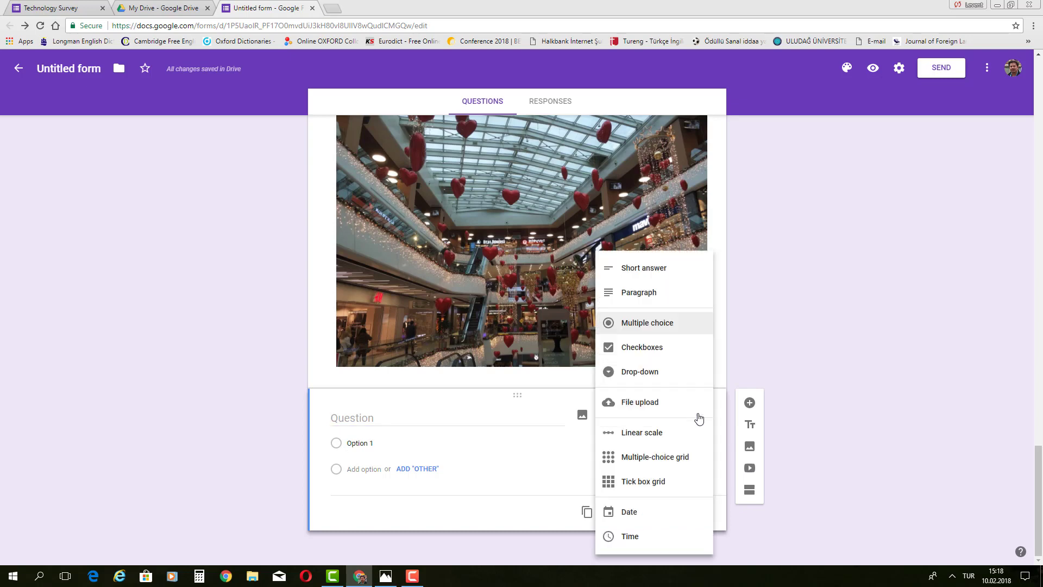
left_click(648, 294)
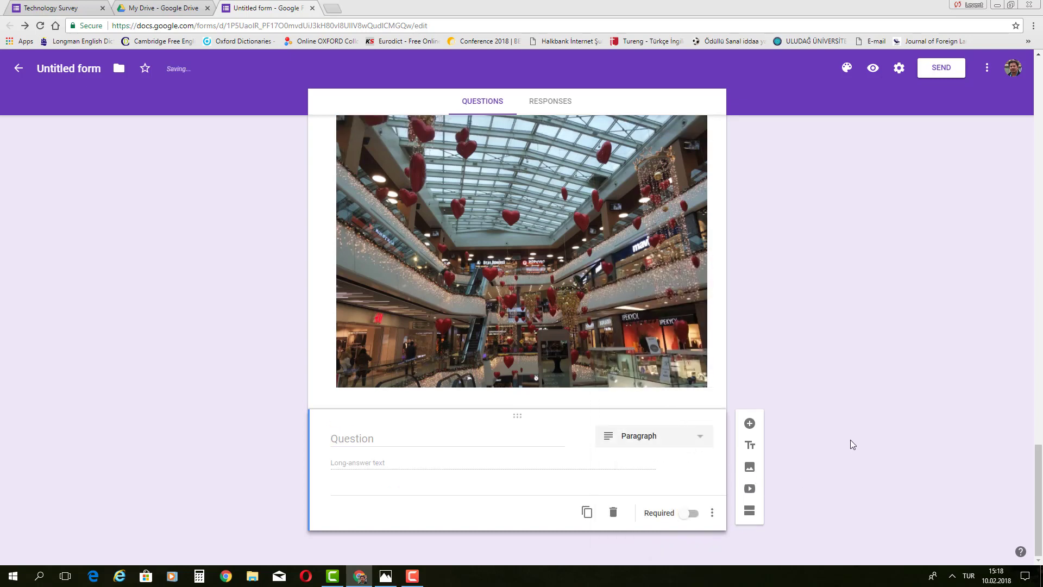
- Start inserting a video below the blank Paragraph question and search YouTube for "world englishes"
left_click(749, 490)
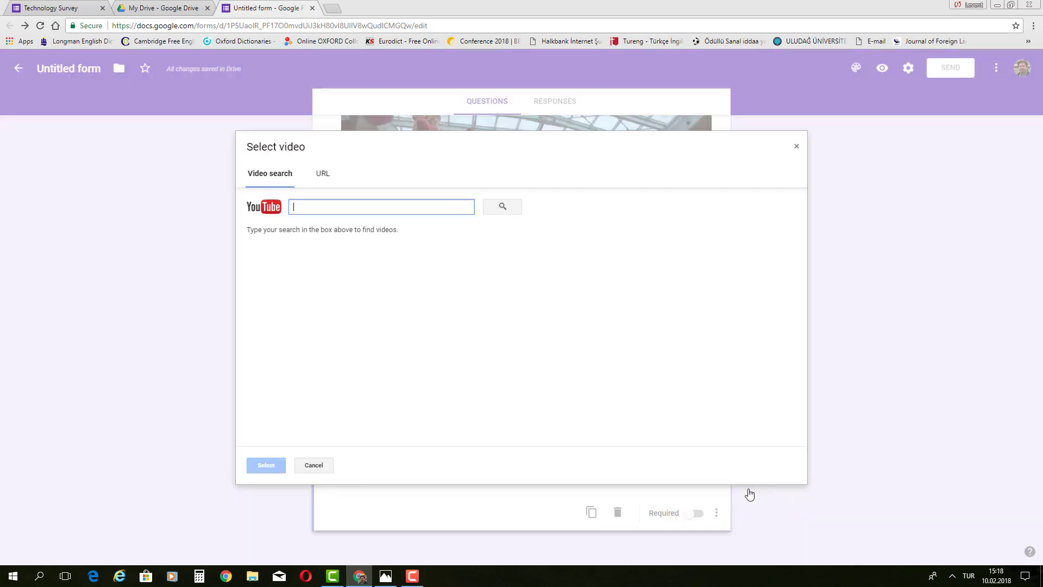
left_click(796, 147)
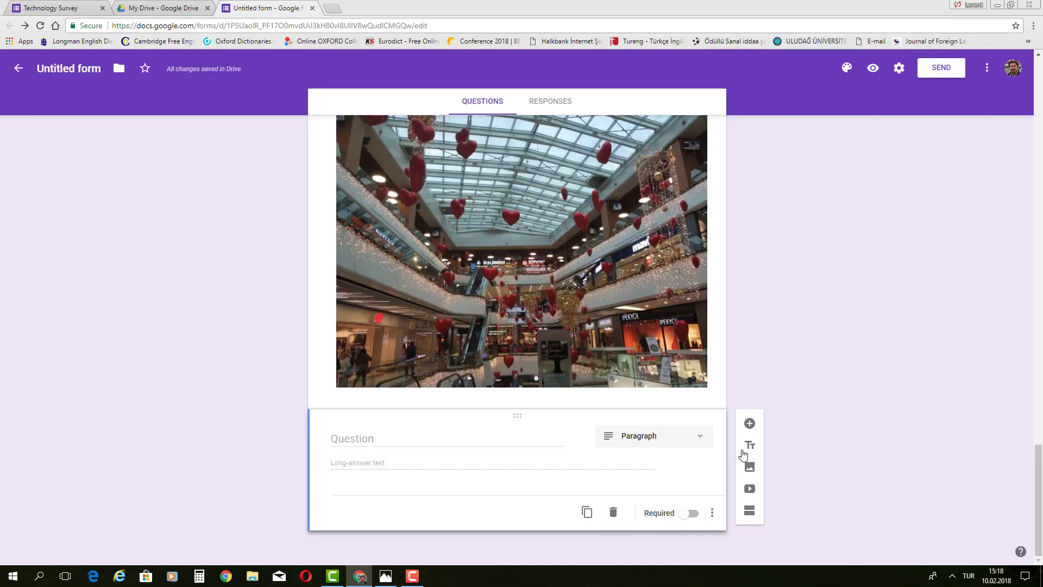
left_click(750, 490)
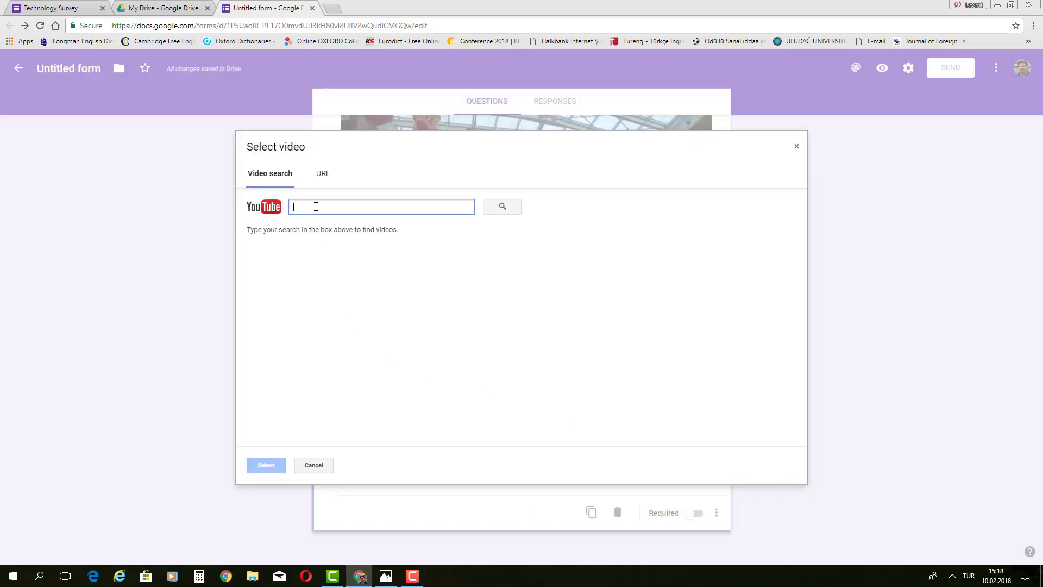
left_click(323, 174)
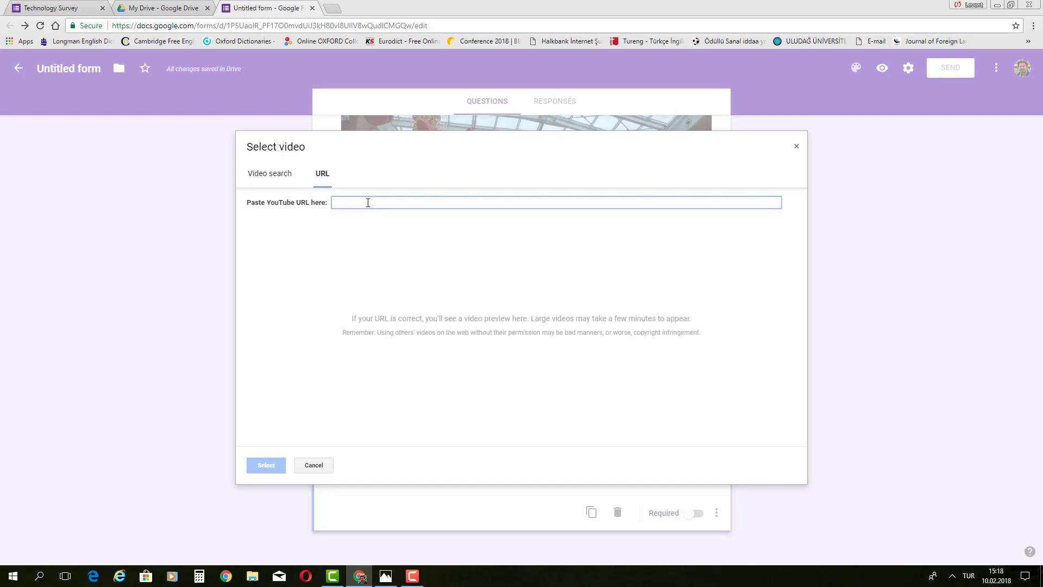
left_click(277, 174)
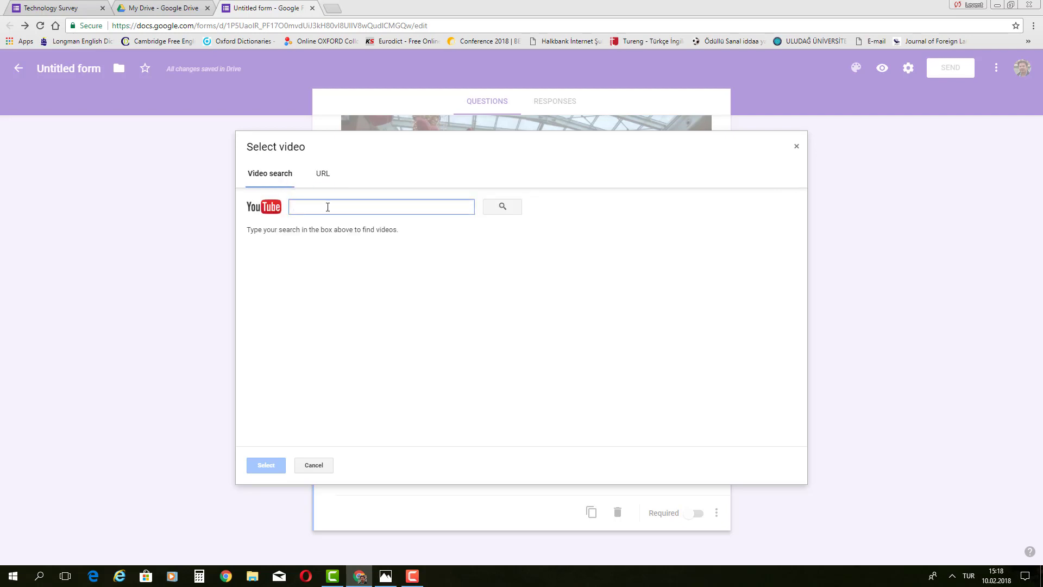
type("world eng")
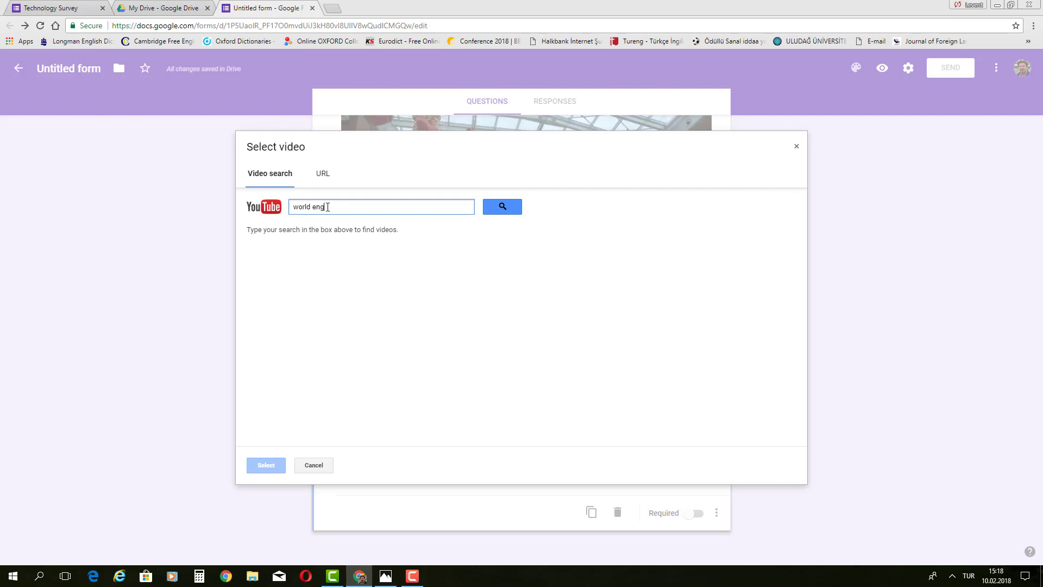
type("lishes")
key("Return")
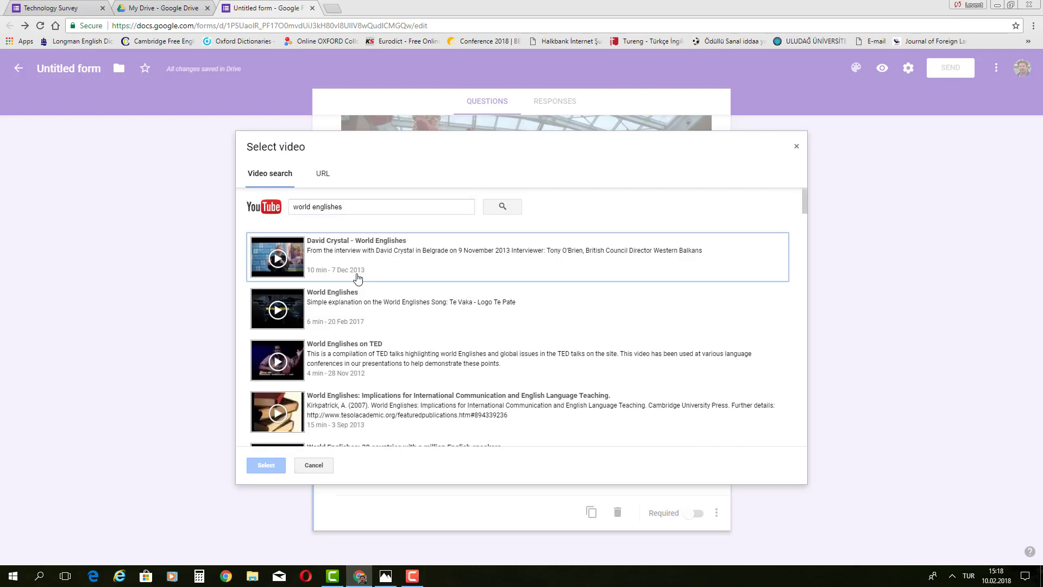
- Insert the video "World Englishes: 30 countries with a million English speakers" into section two and centre-align it
scroll(357, 277, "down", 3)
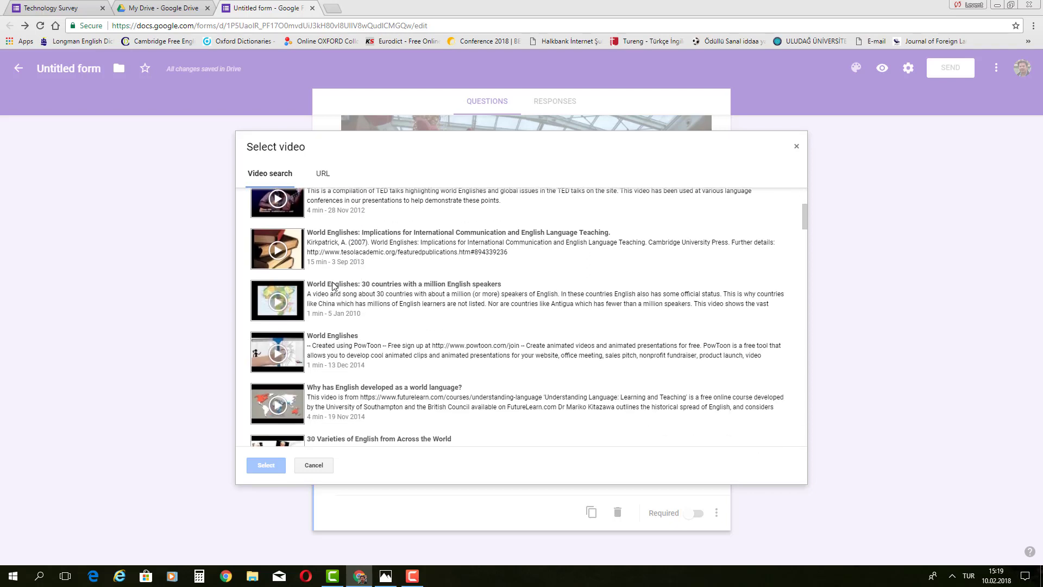
left_click(278, 305)
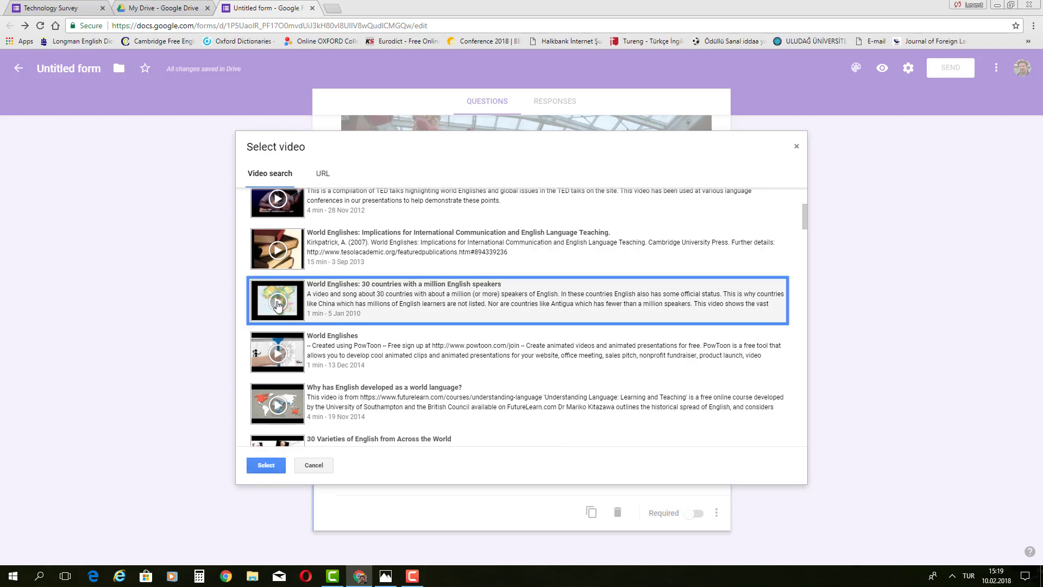
left_click(266, 465)
scroll(262, 444, "down", 3)
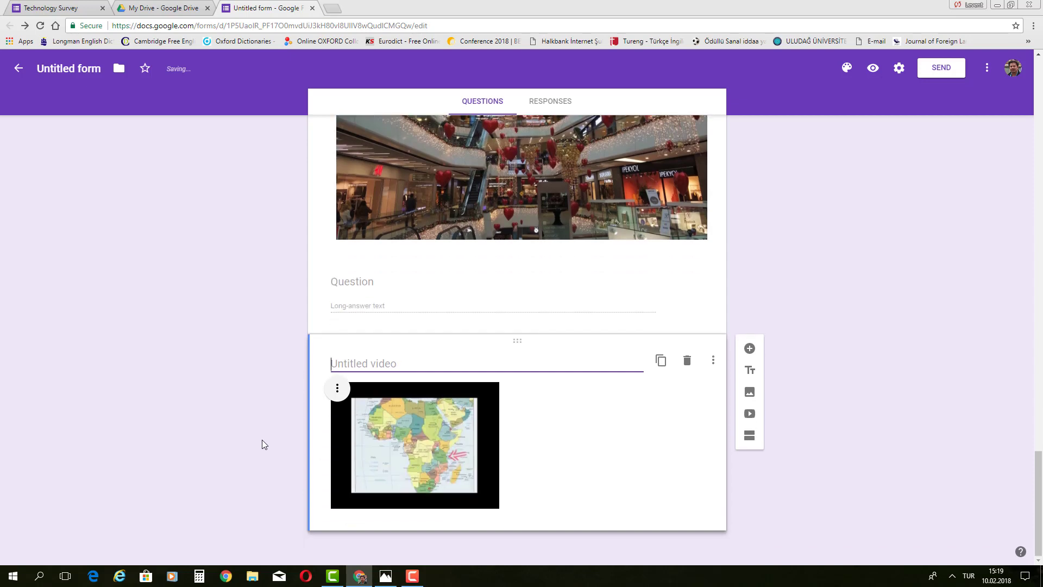
left_click(336, 390)
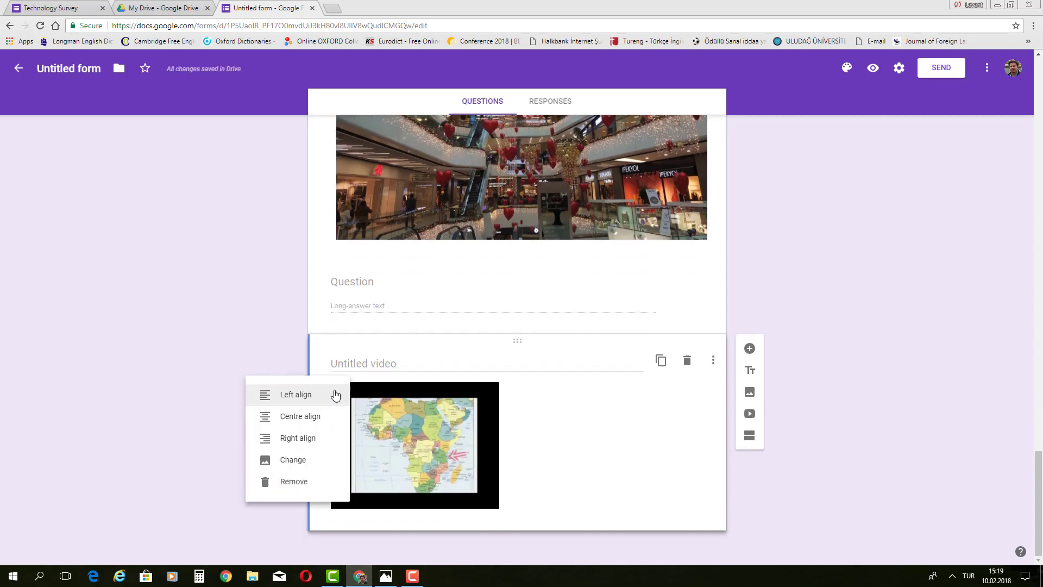
left_click(312, 417)
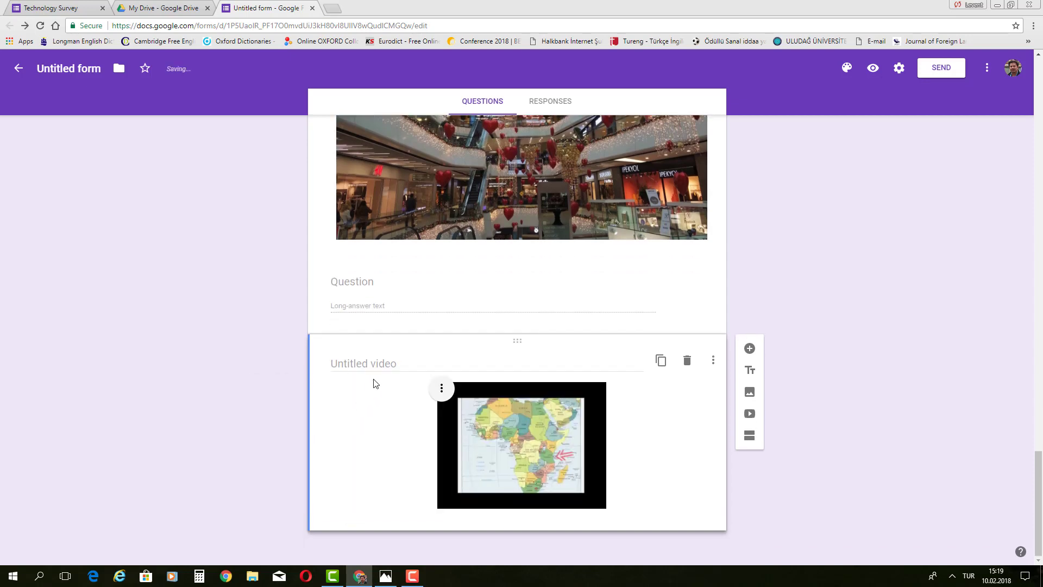
- Title the video "Do you remember the countries where English is official language?"
left_click(372, 362)
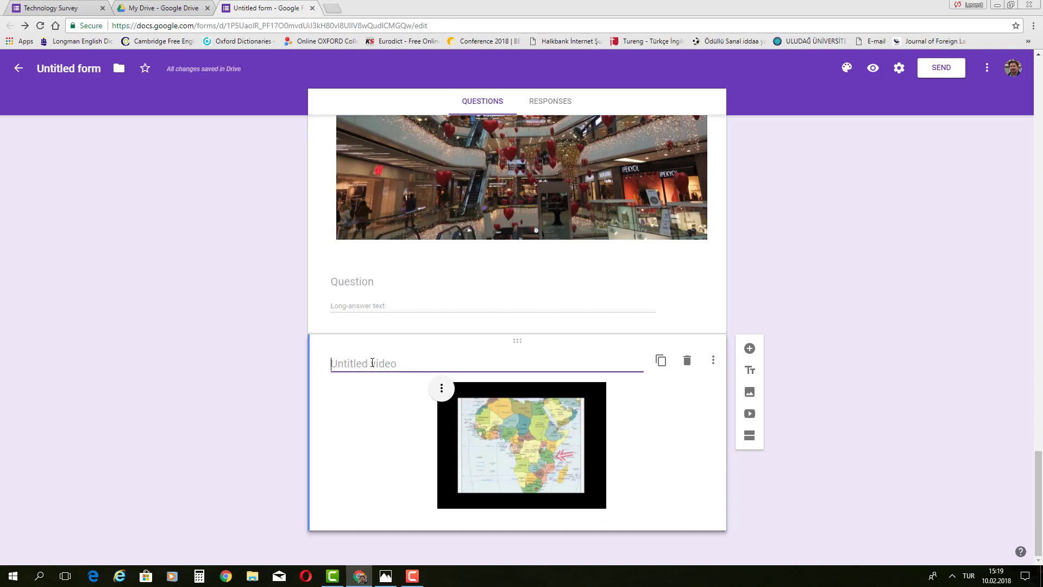
type("Do you remem")
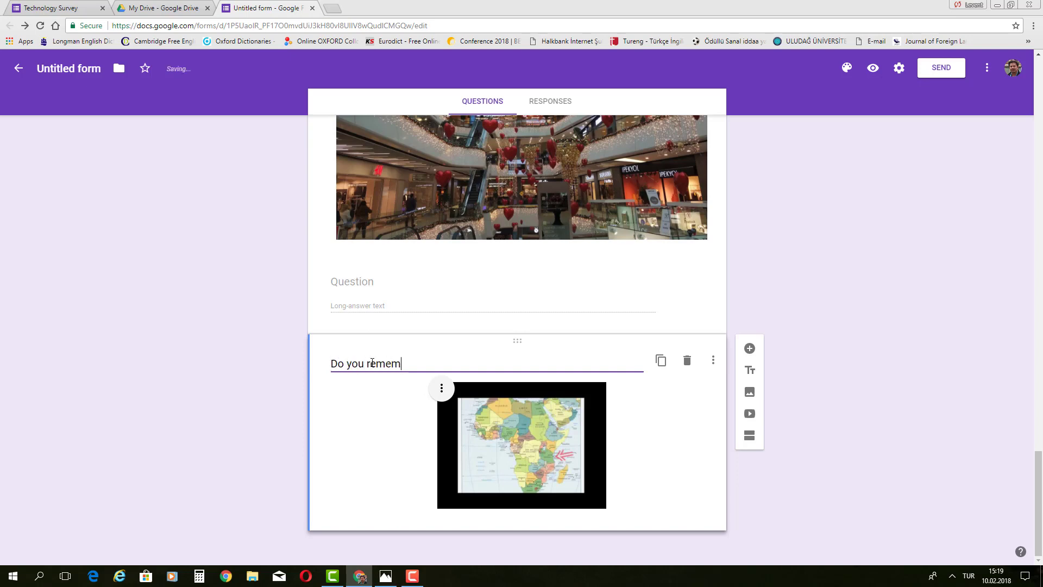
type("ber the countries ")
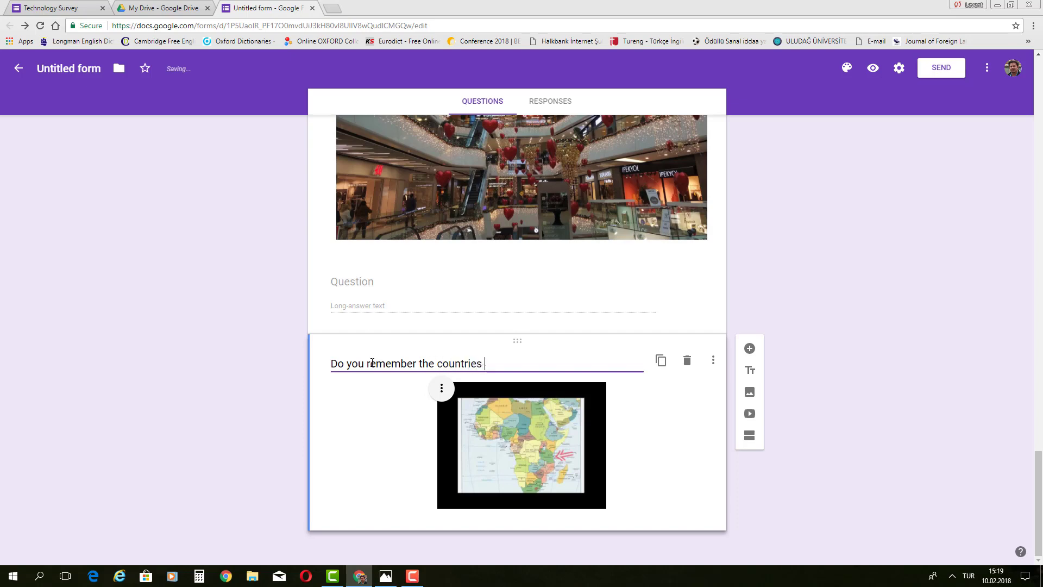
type("where English is o")
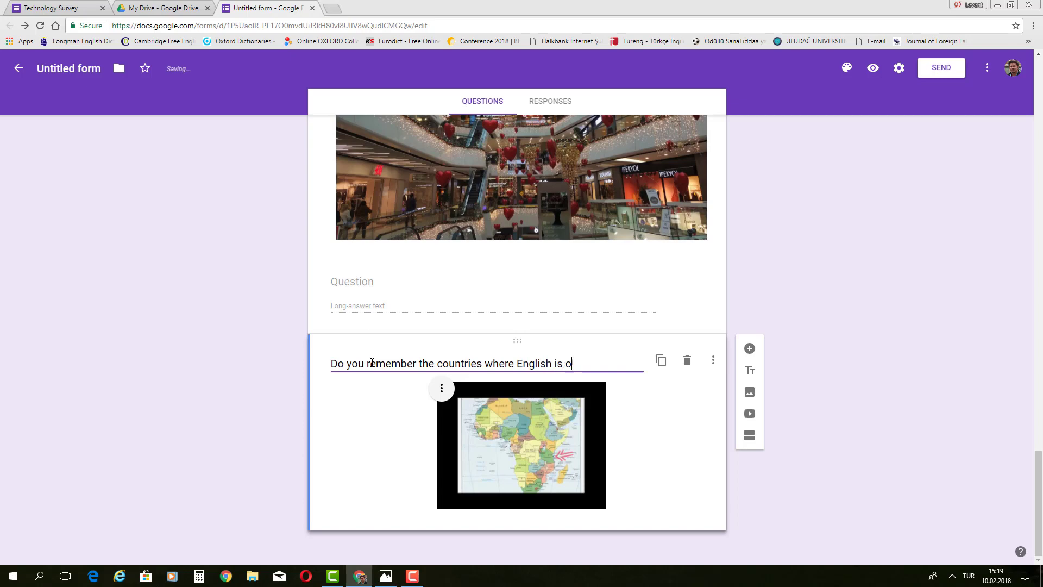
type("fficial language?")
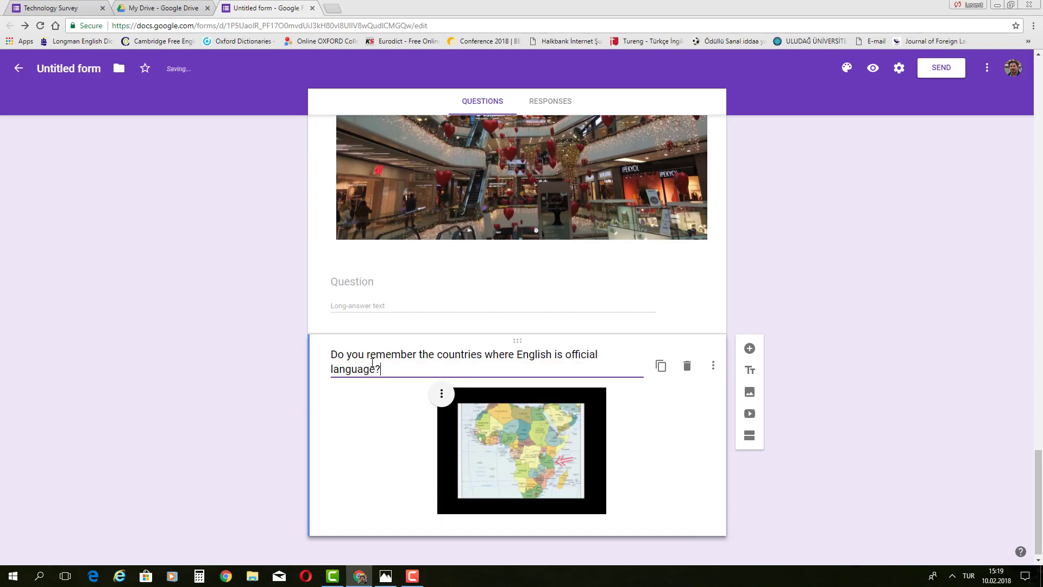
- Review the form's questions from section two back to the beginning and preview the survey's first page
scroll(820, 359, "up", 4)
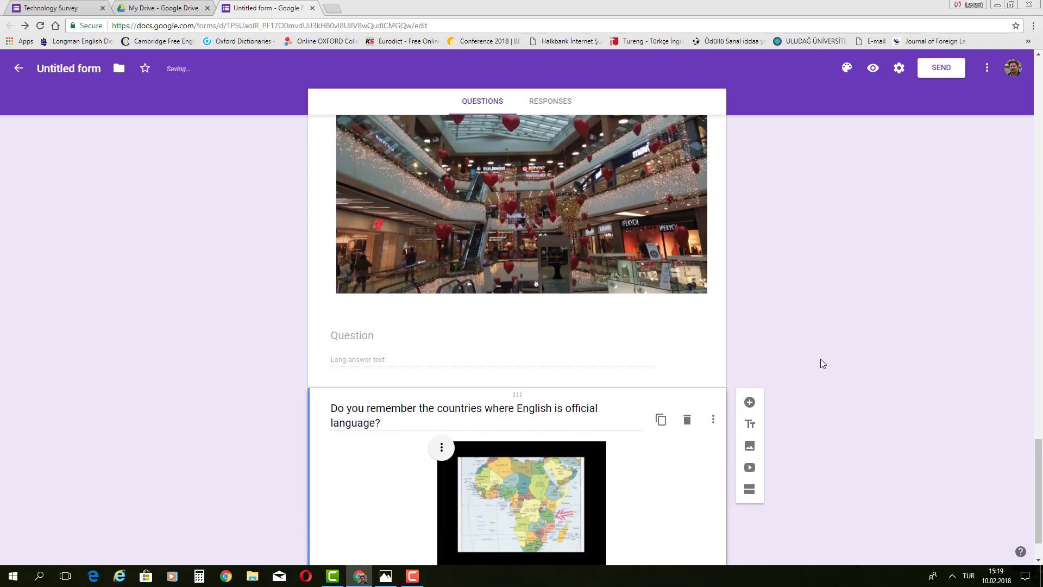
scroll(820, 359, "up", 1)
scroll(821, 359, "down", 5)
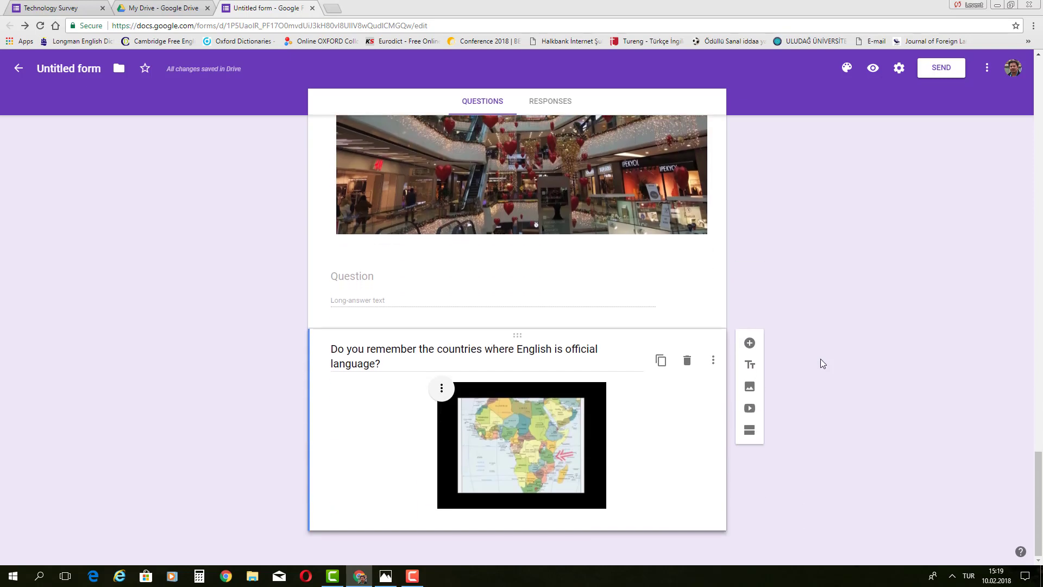
scroll(827, 365, "up", 8)
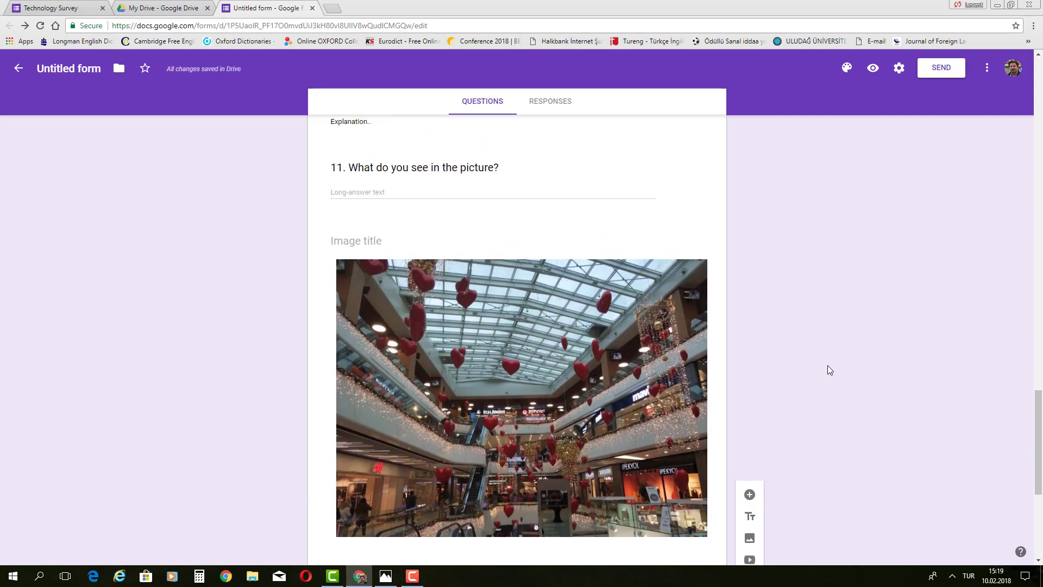
scroll(828, 366, "up", 16)
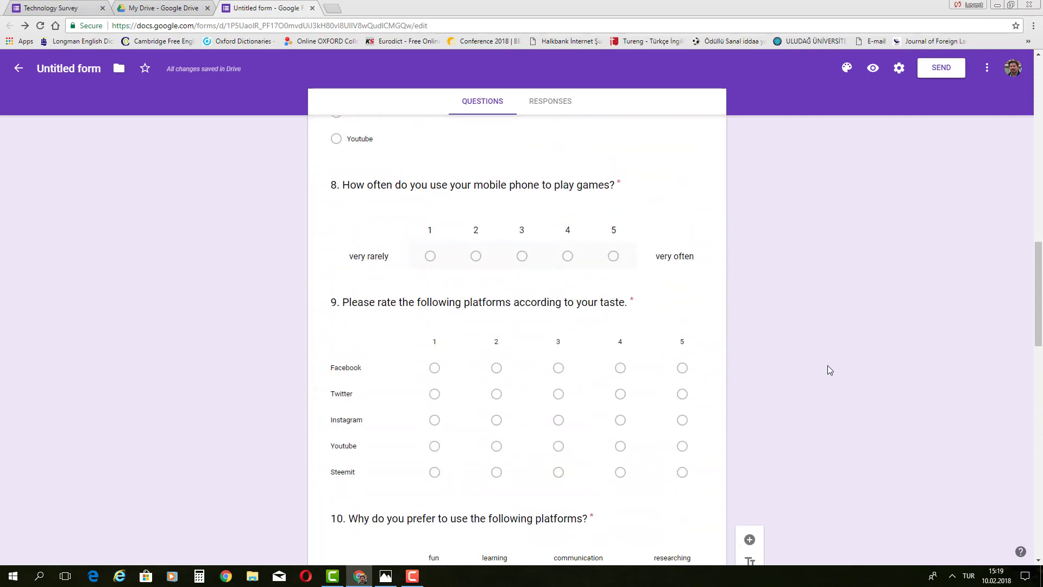
scroll(827, 365, "up", 12)
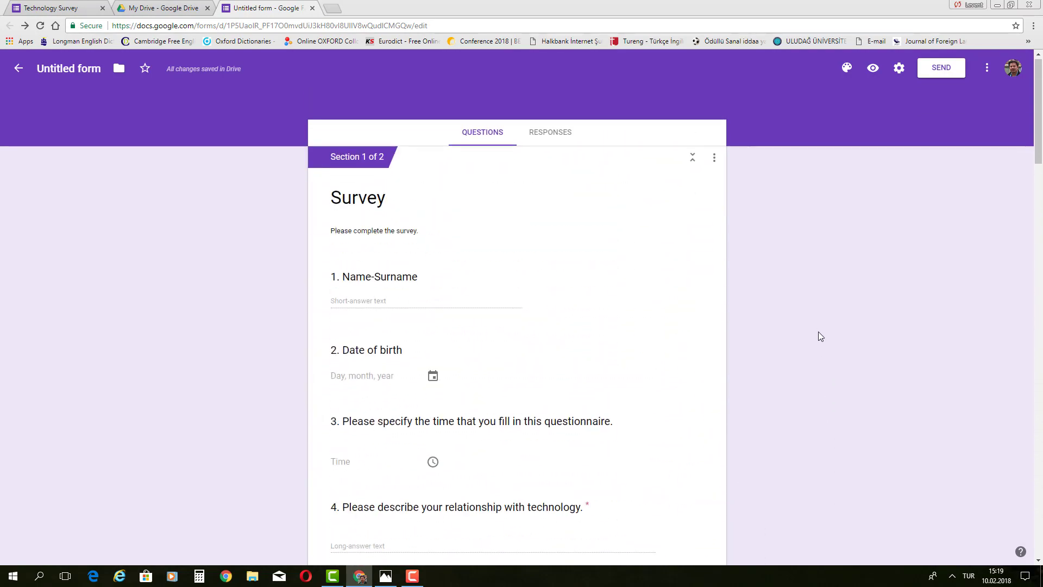
left_click(872, 69)
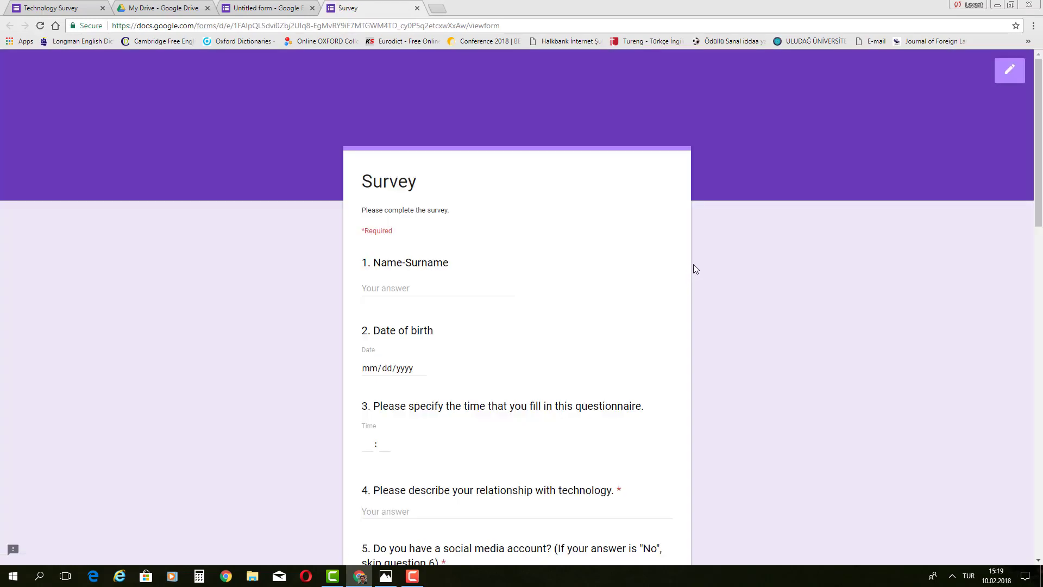
scroll(694, 262, "down", 3)
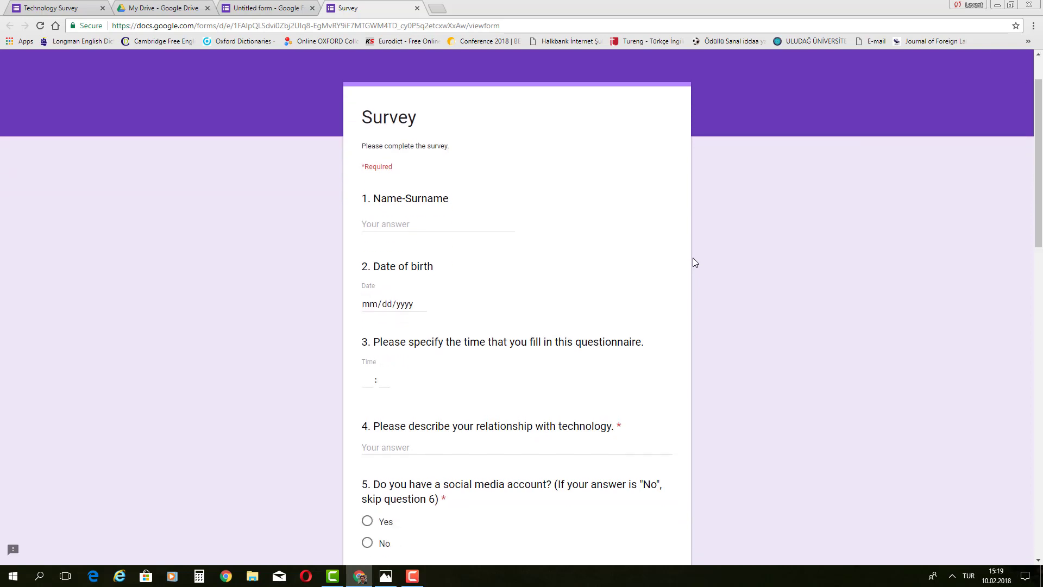
scroll(694, 263, "up", 3)
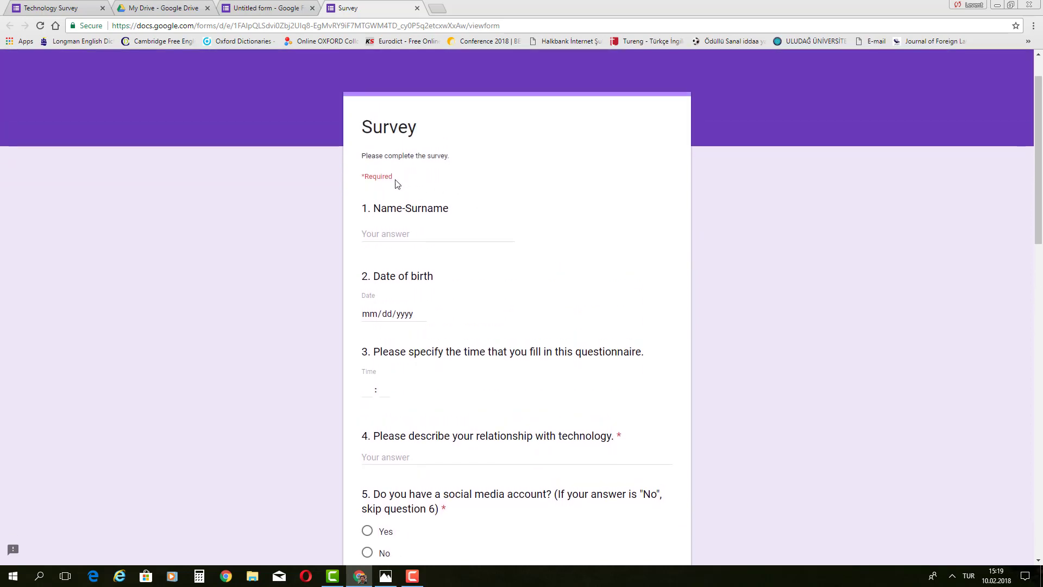
- Examine the preview's first page for the required-question notice and markers, from the form header down to question 10
triple_click(352, 179)
left_click_drag(399, 176, 358, 179)
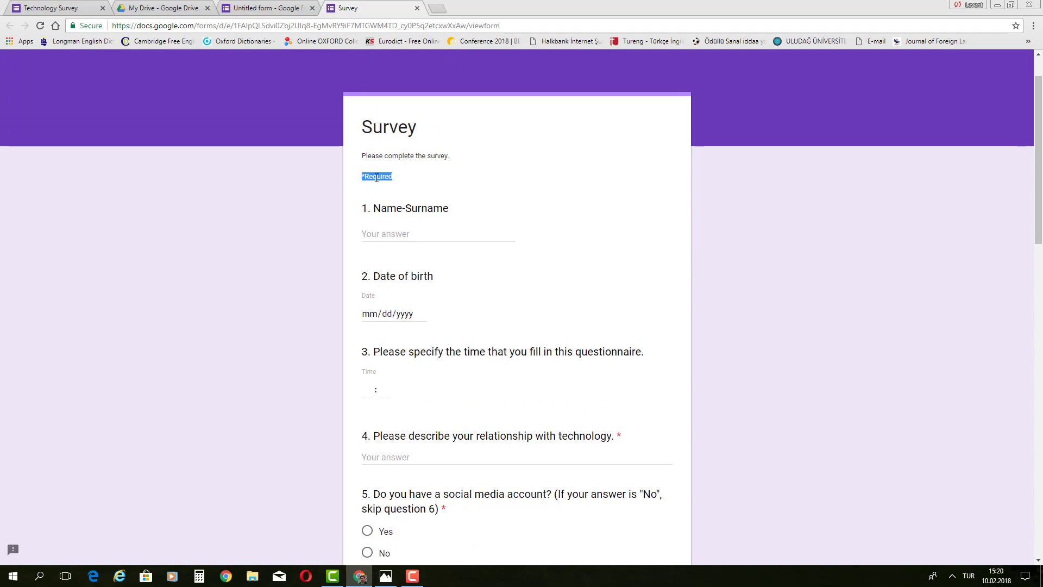
left_click(467, 186)
scroll(642, 444, "down", 1)
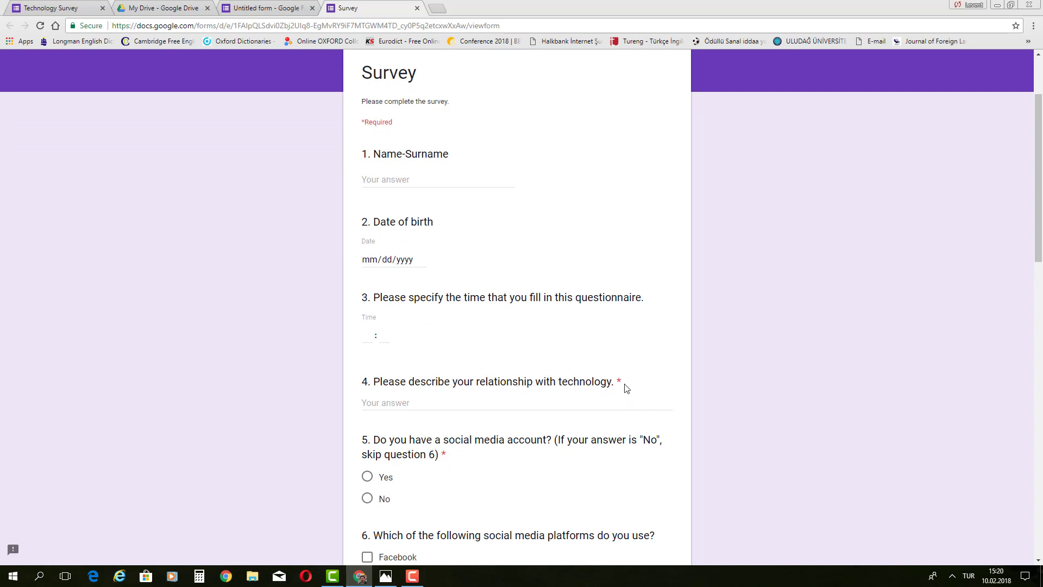
left_click_drag(622, 383, 619, 382)
left_click(641, 385)
double_click(619, 381)
left_click(641, 386)
scroll(671, 268, "down", 1)
scroll(650, 270, "down", 1)
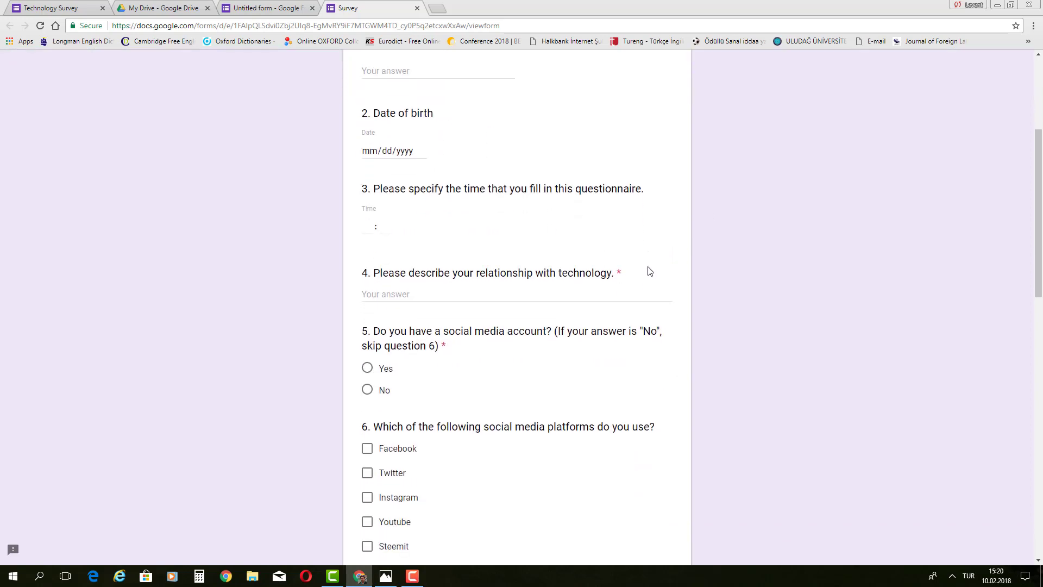
scroll(651, 270, "down", 5)
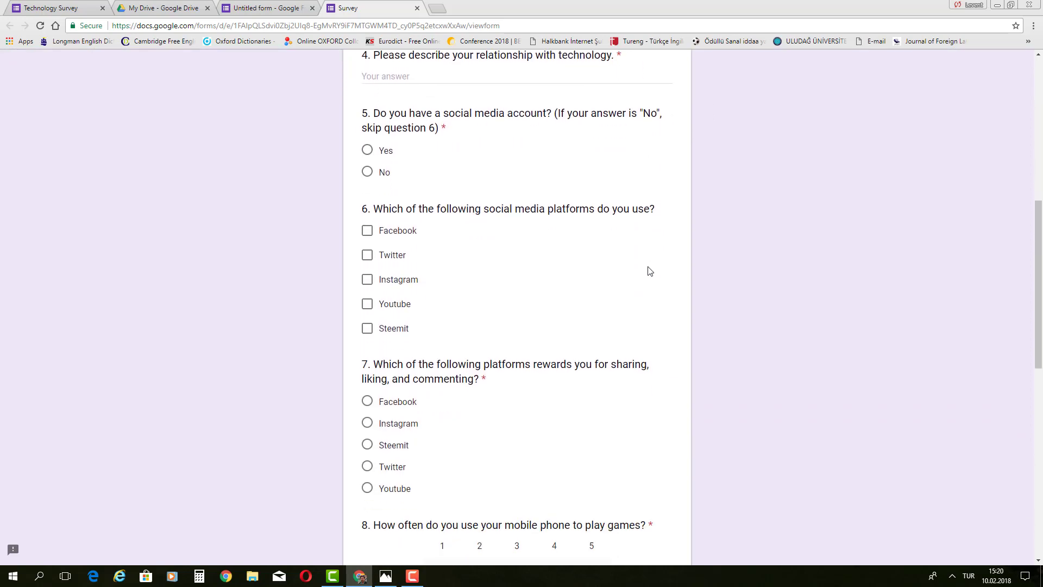
scroll(650, 271, "down", 10)
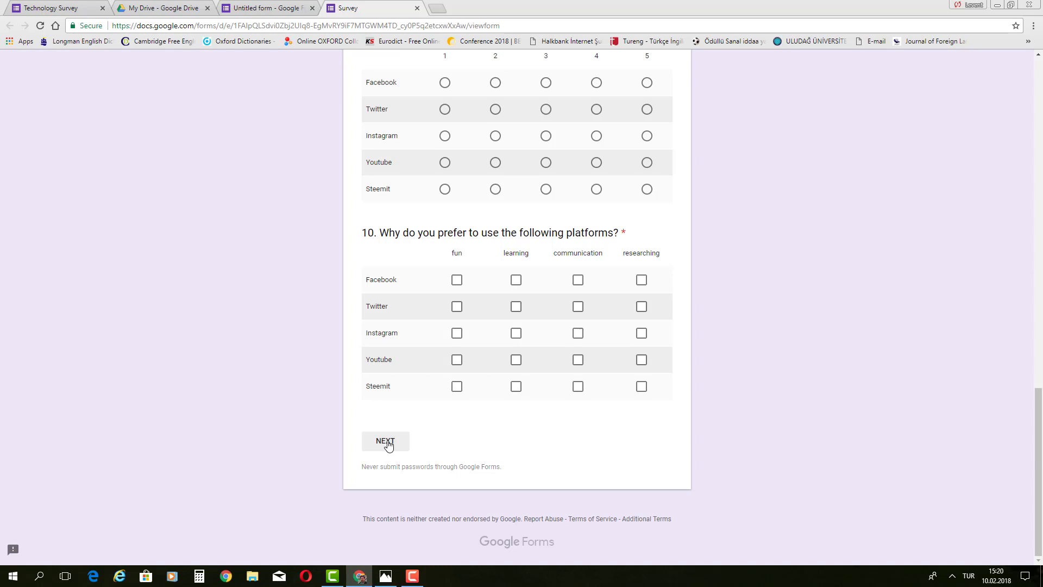
- Try to continue past the first page with the required questions blank and inspect how questions 4 and 5 are flagged
left_click(385, 443)
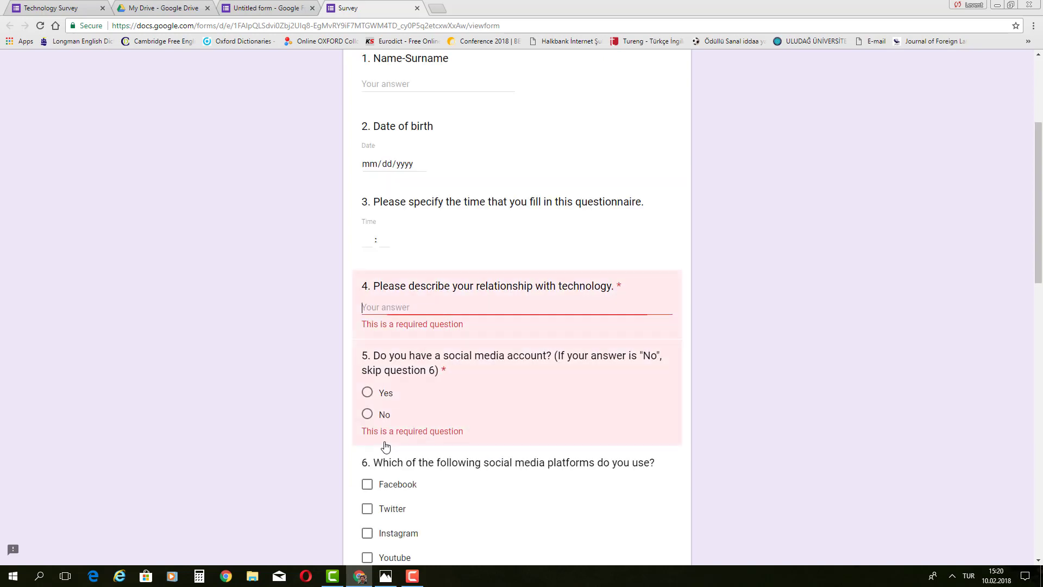
scroll(894, 356, "down", 2)
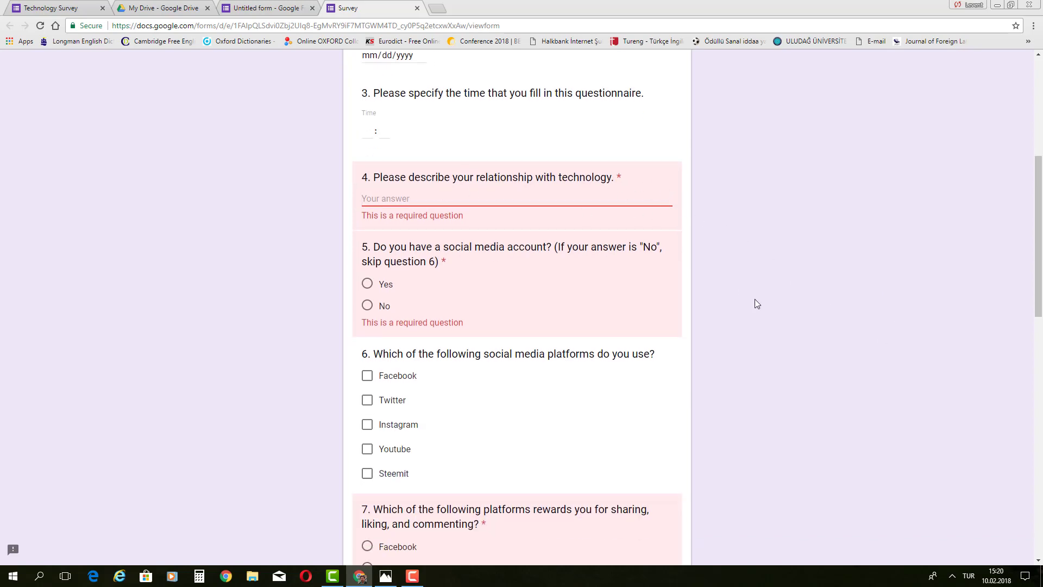
scroll(768, 321, "up", 3)
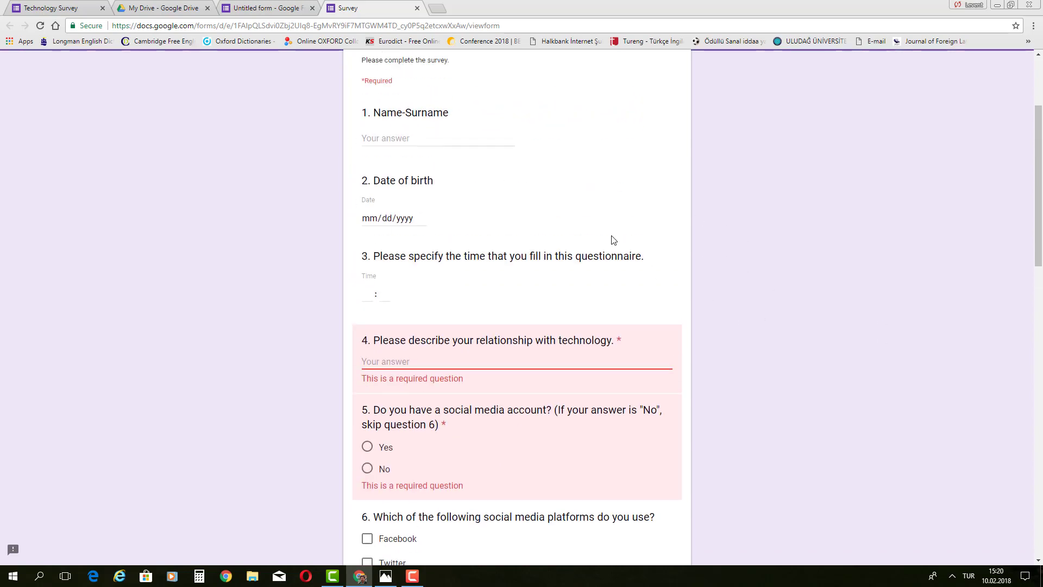
- Answer question 4 with "sdgsdgh", question 5 with Yes, and questions 6 and 7 with Twitter
scroll(570, 283, "down", 3)
type("sdgsdgh")
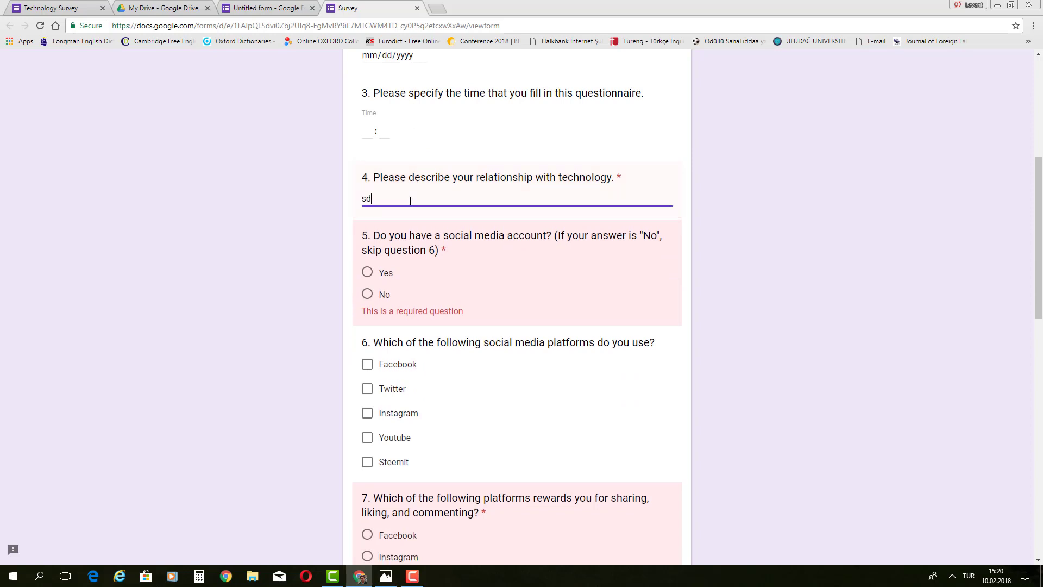
left_click(375, 272)
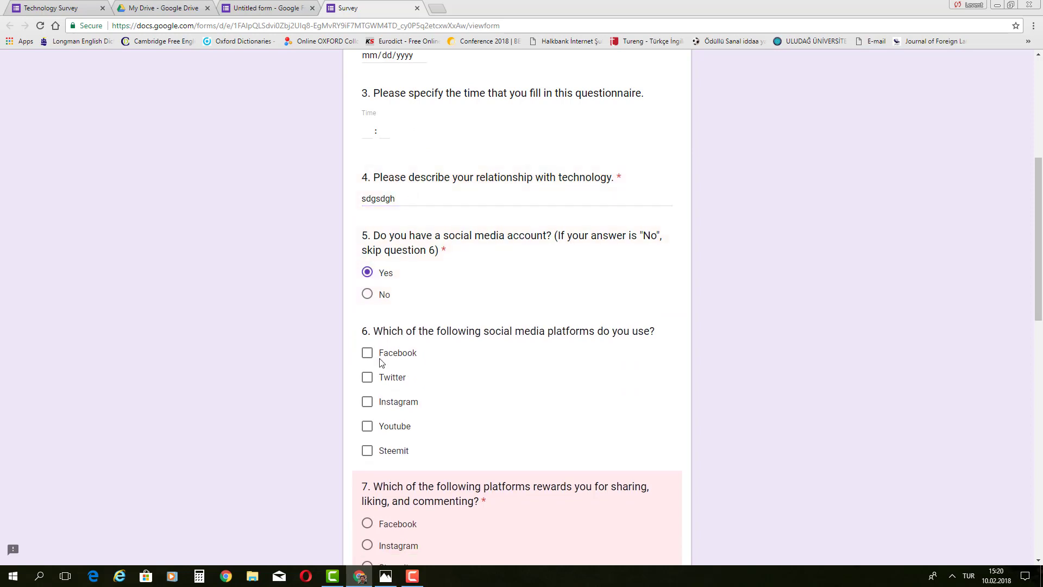
left_click(367, 377)
scroll(346, 416, "down", 6)
left_click(368, 266)
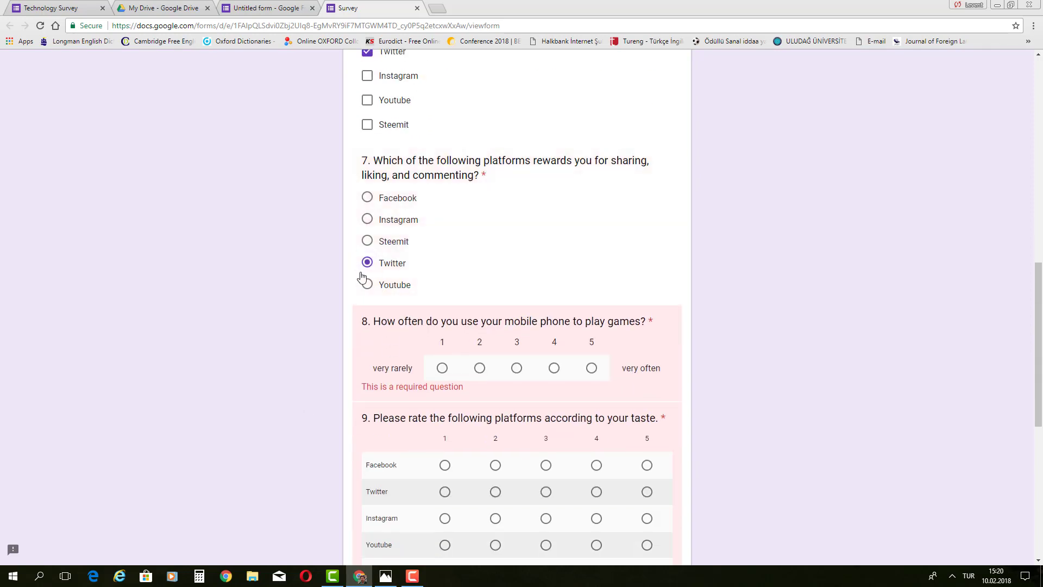
- Answer question 8 with 3 and rate Facebook 3, Twitter 2, Instagram 4, Youtube 1 and Steemit 5 in question 9
scroll(502, 296, "down", 3)
left_click(517, 206)
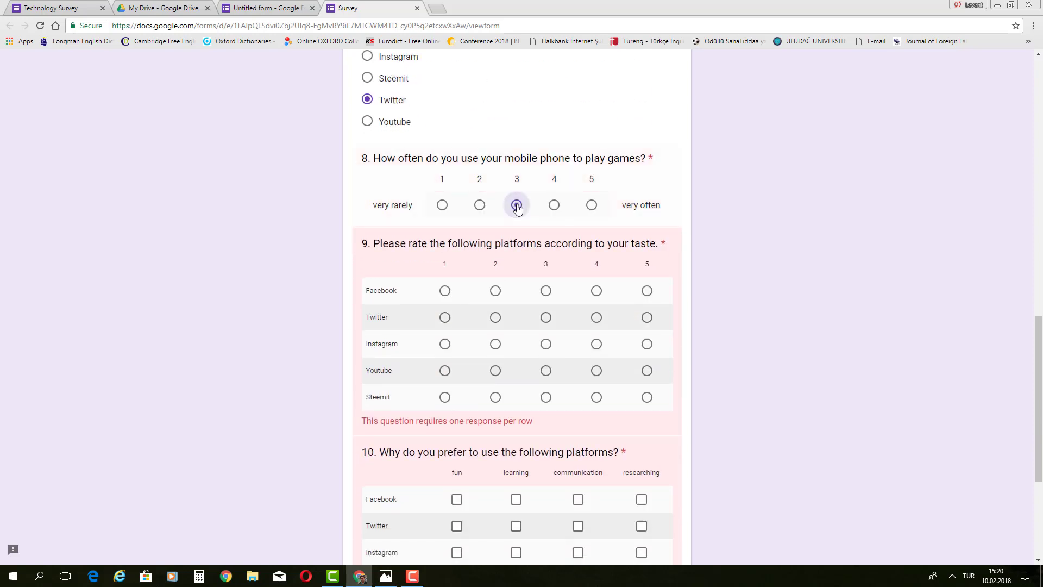
left_click(495, 317)
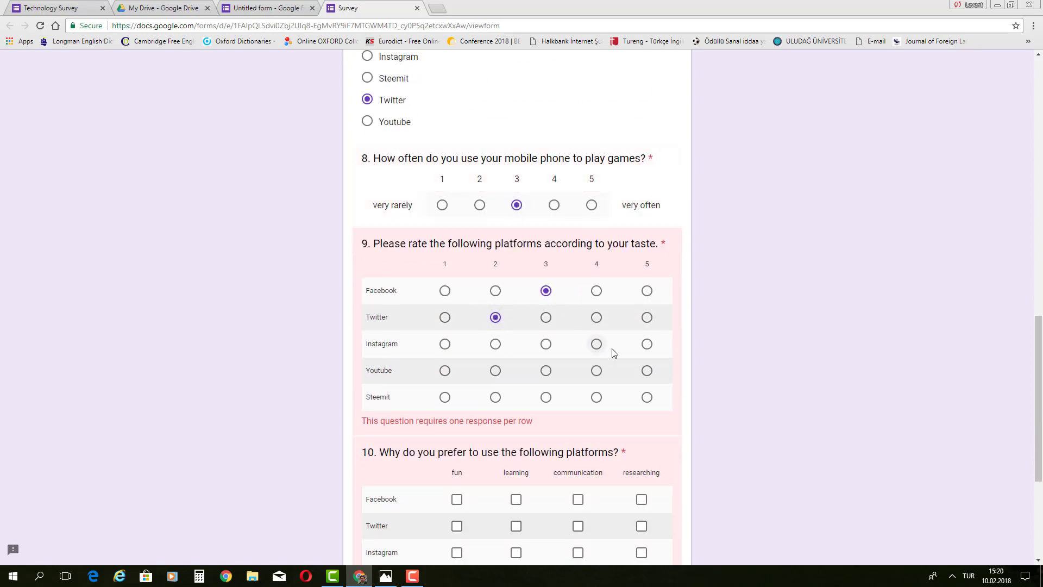
left_click(596, 344)
left_click(646, 397)
left_click(445, 370)
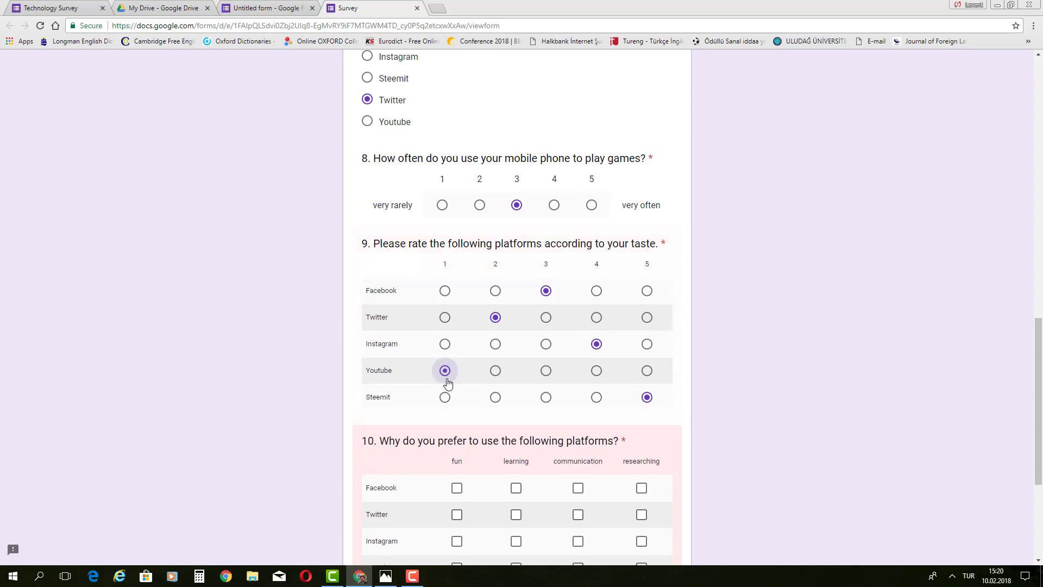
- In question 10, mark Facebook fun, Twitter learning, Instagram communication, and Youtube and Steemit researching, and continue to section two
scroll(500, 339, "down", 3)
left_click(457, 325)
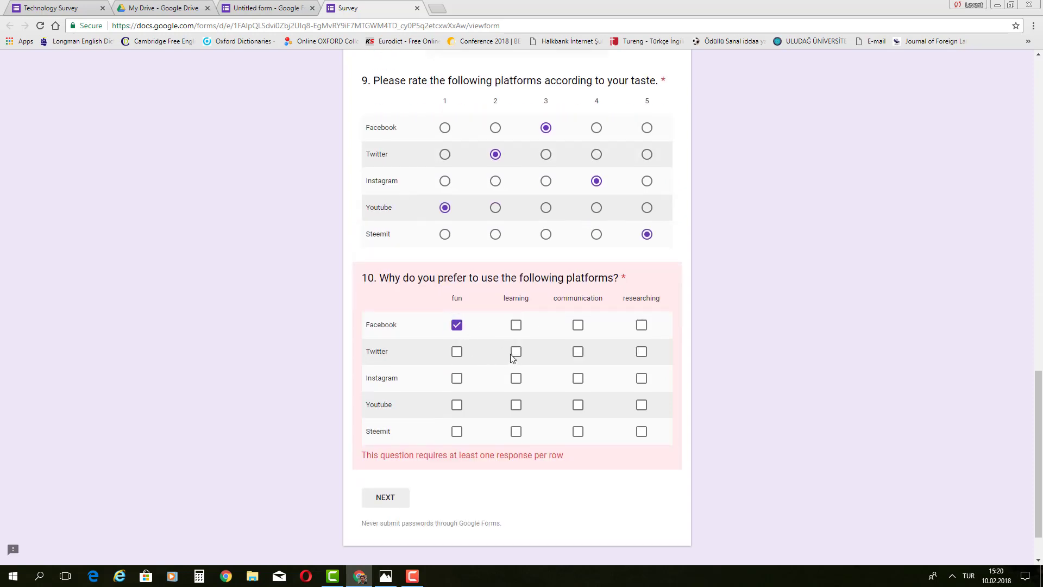
left_click(516, 352)
left_click(578, 378)
left_click(641, 405)
left_click(641, 431)
left_click(399, 485)
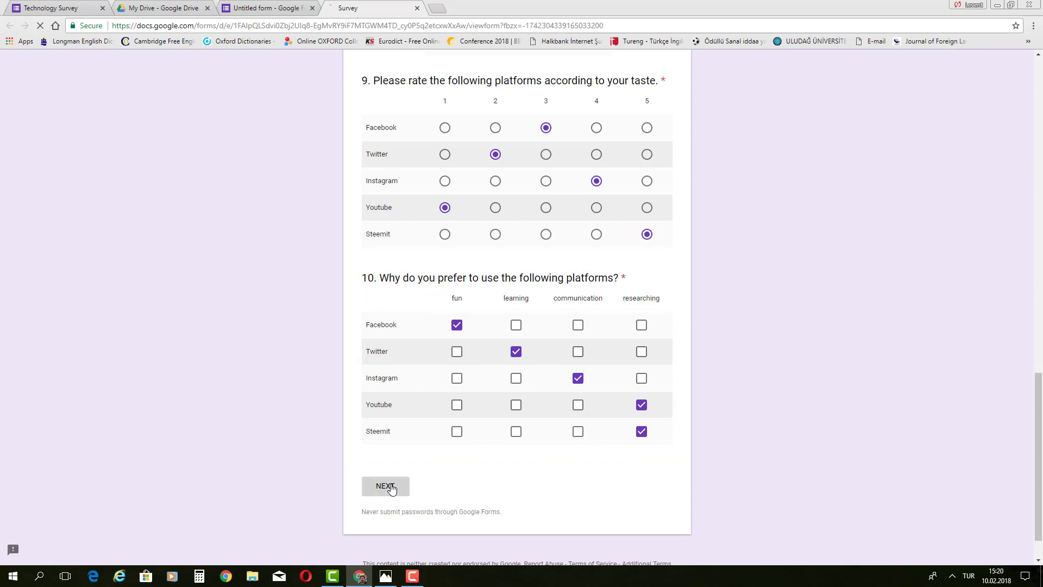
- Answer question 11 about the picture with "hddajdajj"
scroll(776, 258, "down", 2)
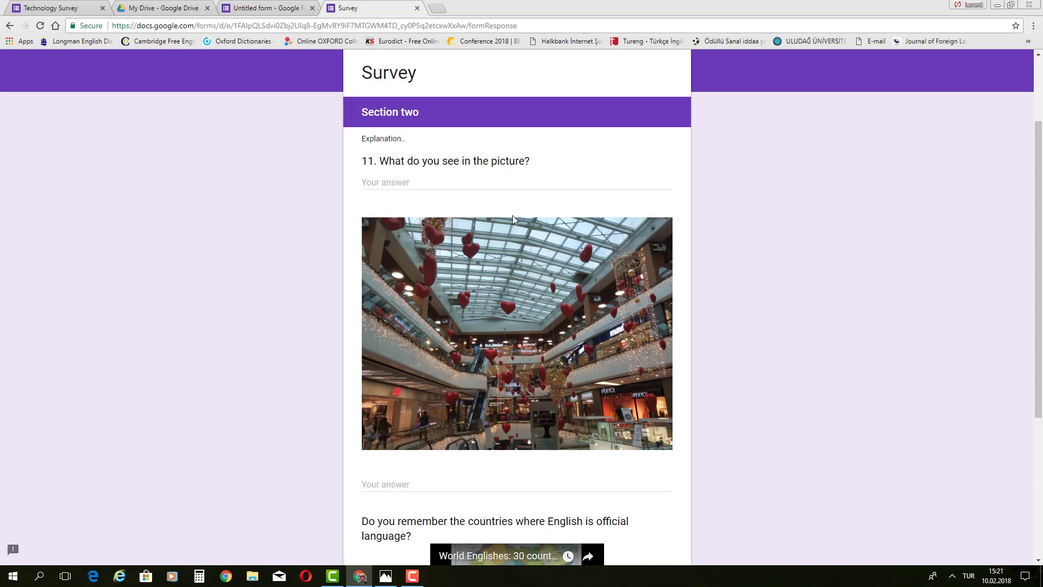
left_click(410, 183)
type("hddajdajj")
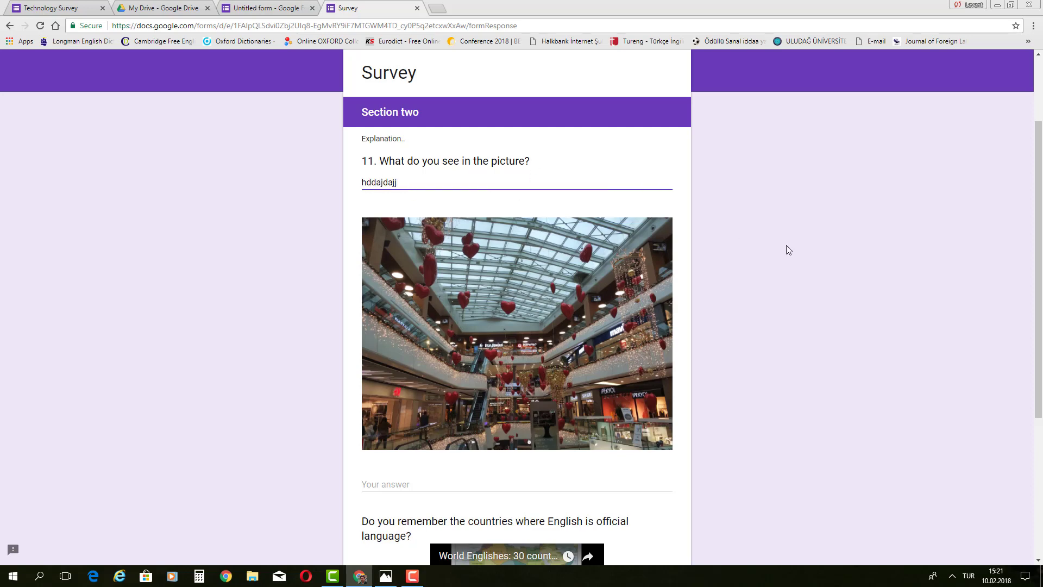
- Play the embedded World Englishes video in section two for a few seconds and pause it
scroll(672, 298, "down", 4)
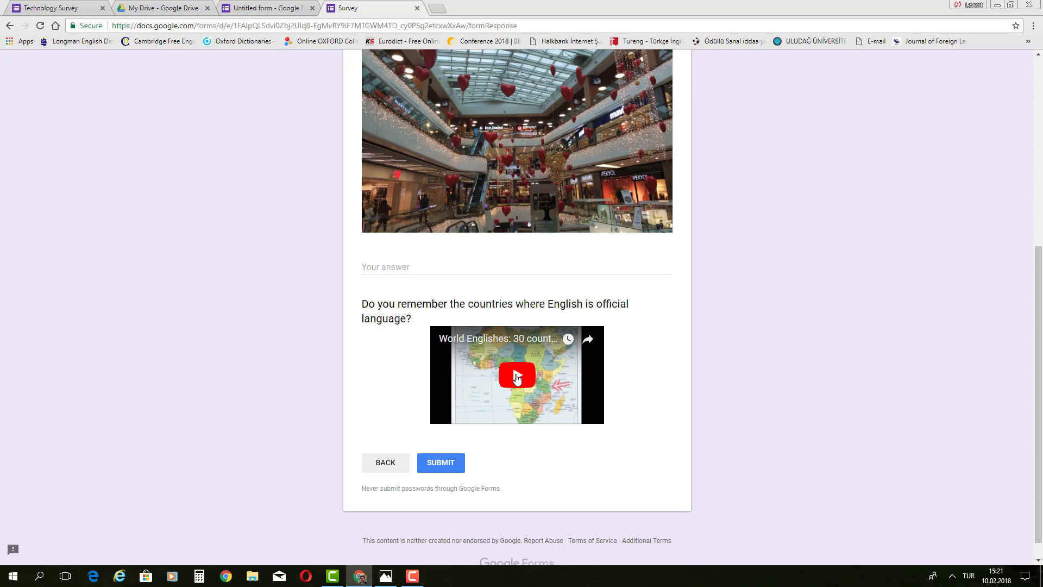
left_click(516, 378)
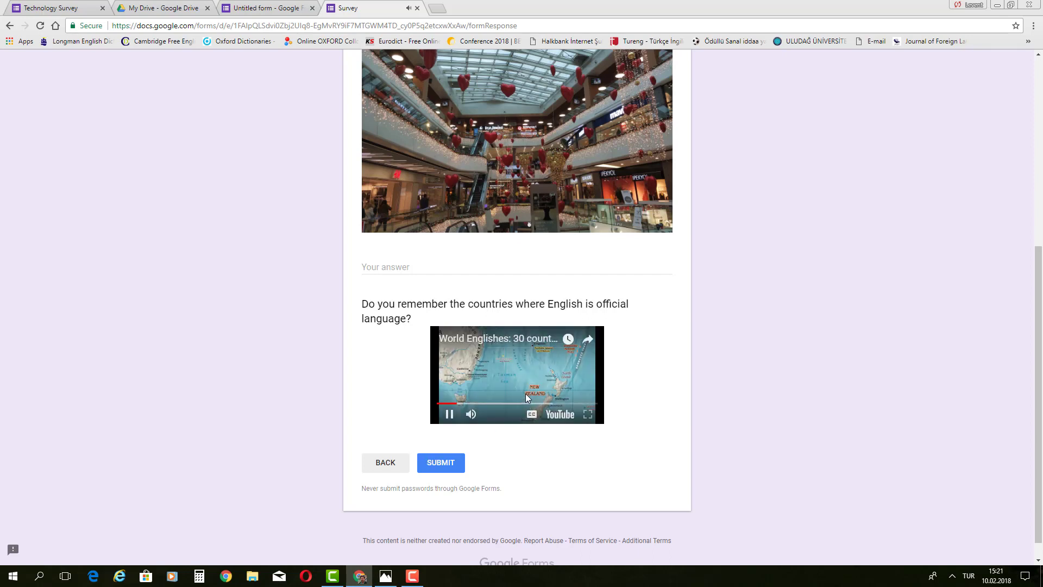
left_click(448, 416)
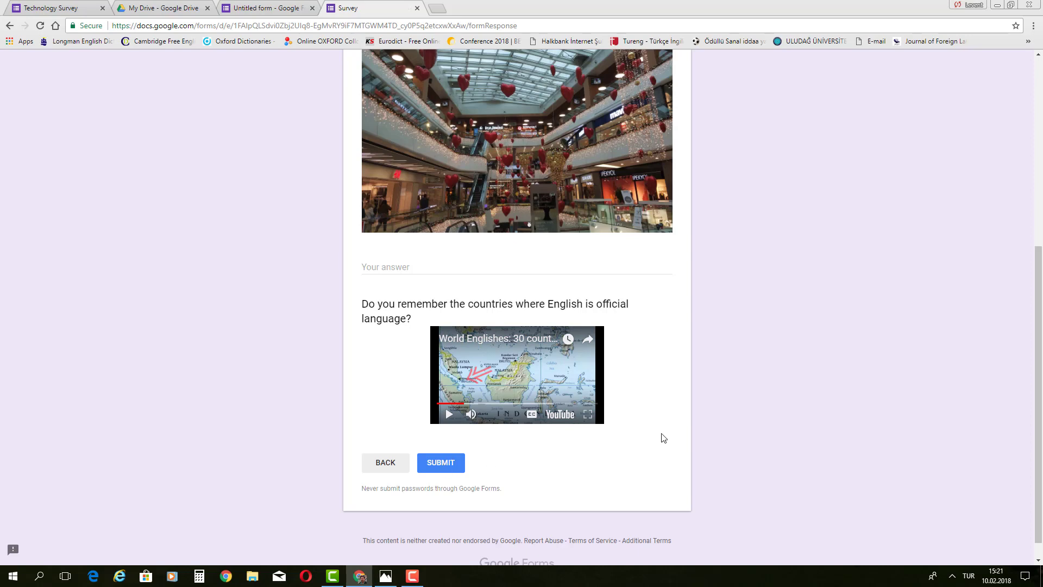
- Look over section two again, go back to the survey's first page and close the preview without submitting
scroll(663, 436, "up", 1)
scroll(663, 437, "up", 3)
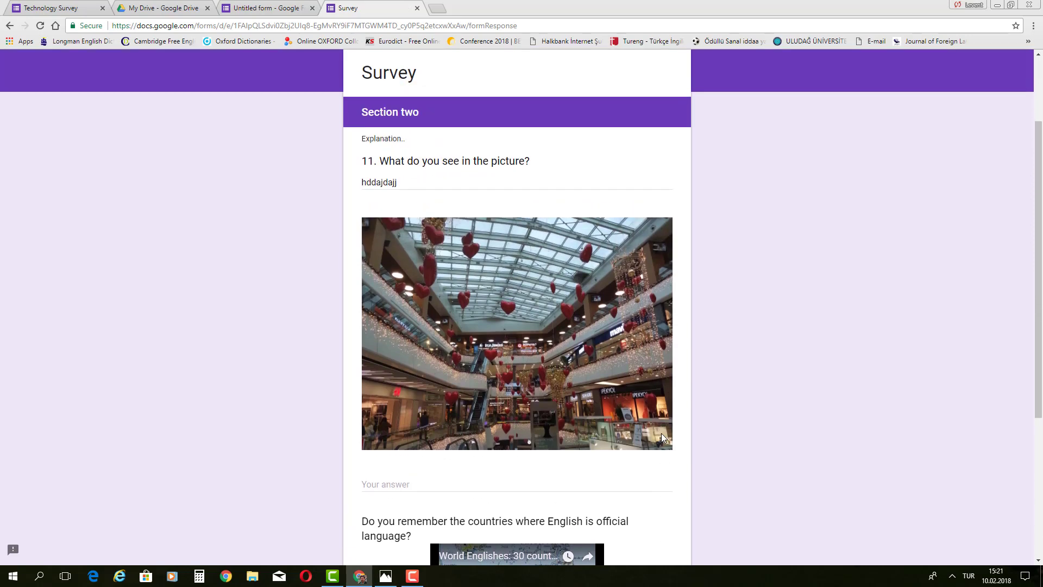
scroll(662, 437, "up", 2)
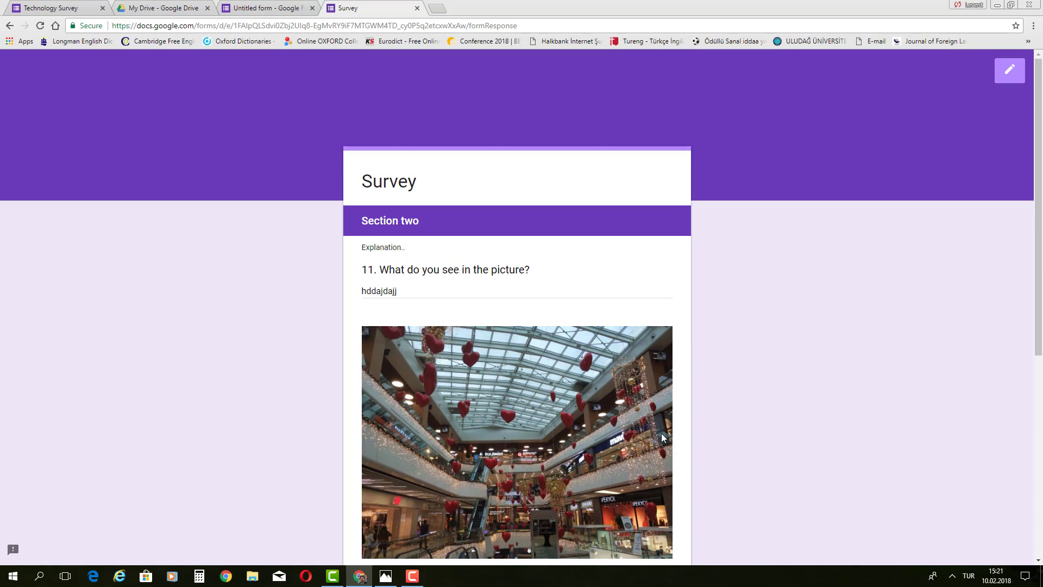
scroll(661, 437, "down", 5)
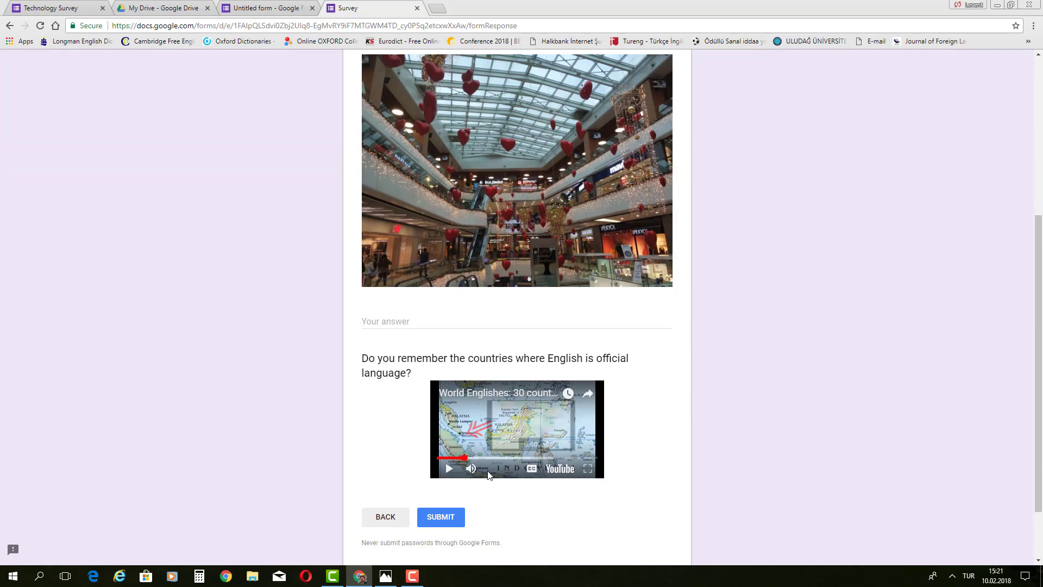
left_click(385, 517)
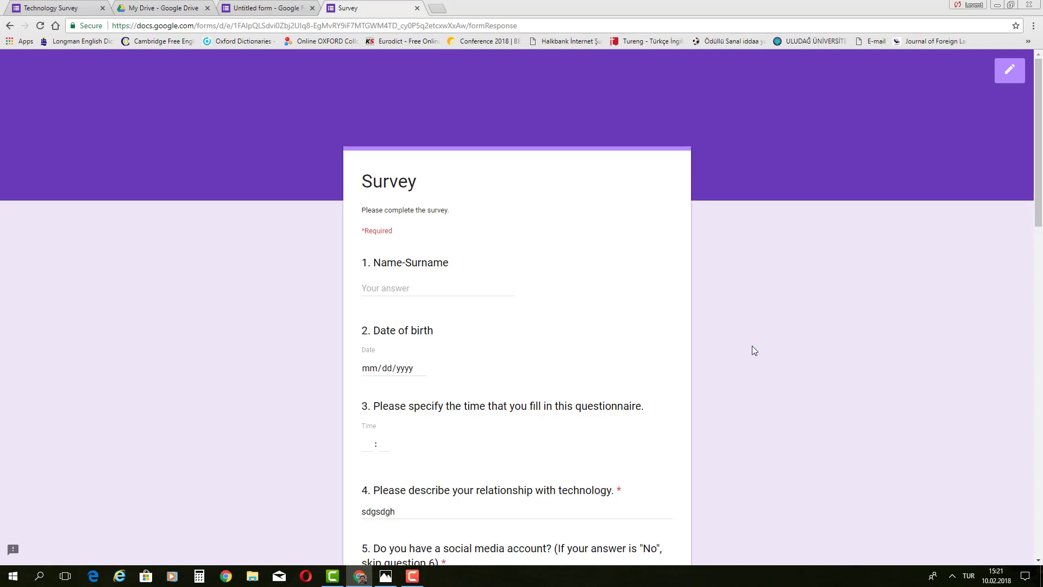
left_click(417, 7)
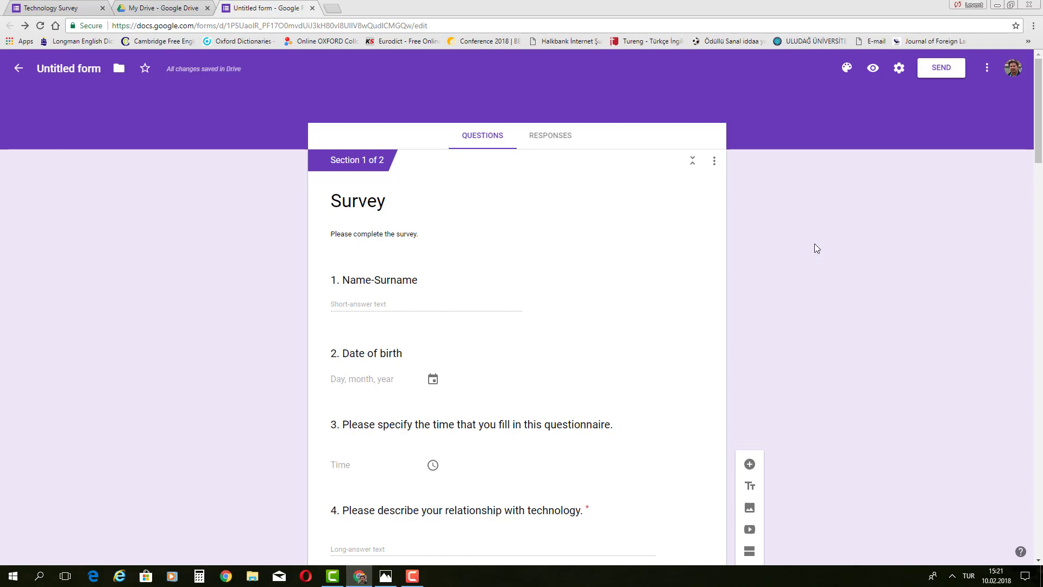
- Open the form's sending options and check the Facebook and Twitter sharing pages, closing each without posting
left_click(942, 69)
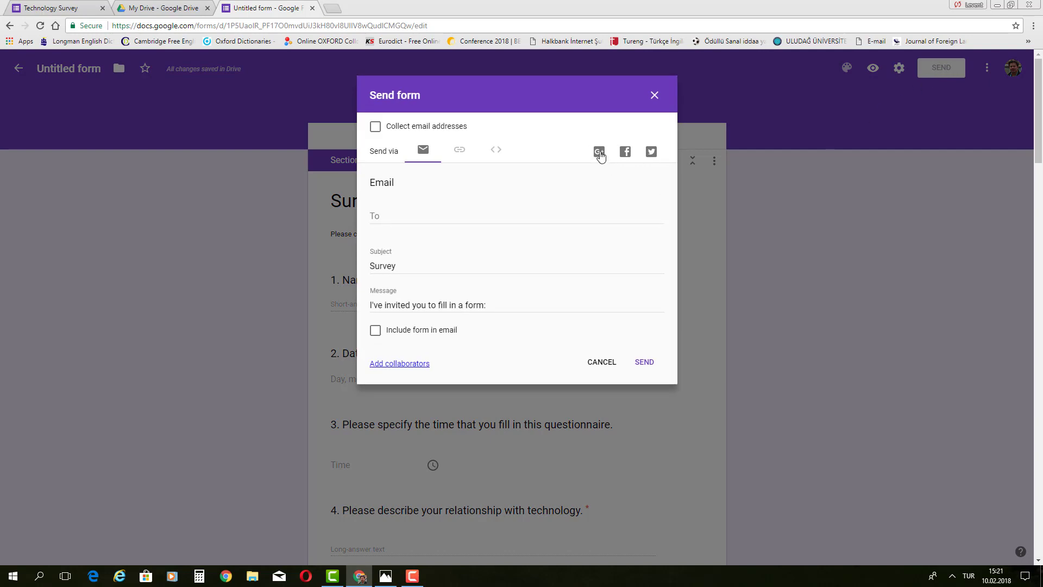
left_click(625, 153)
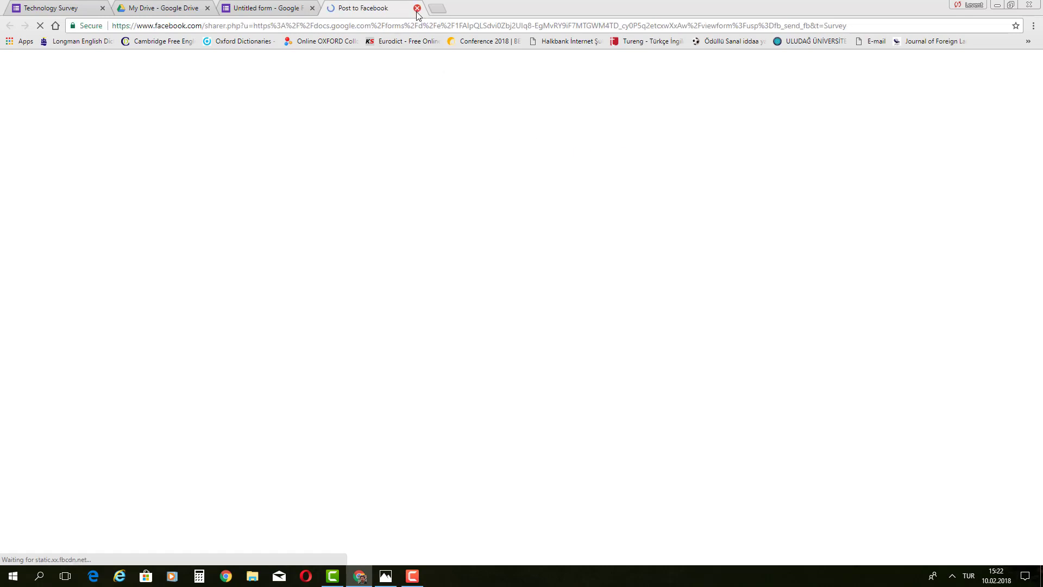
left_click(417, 9)
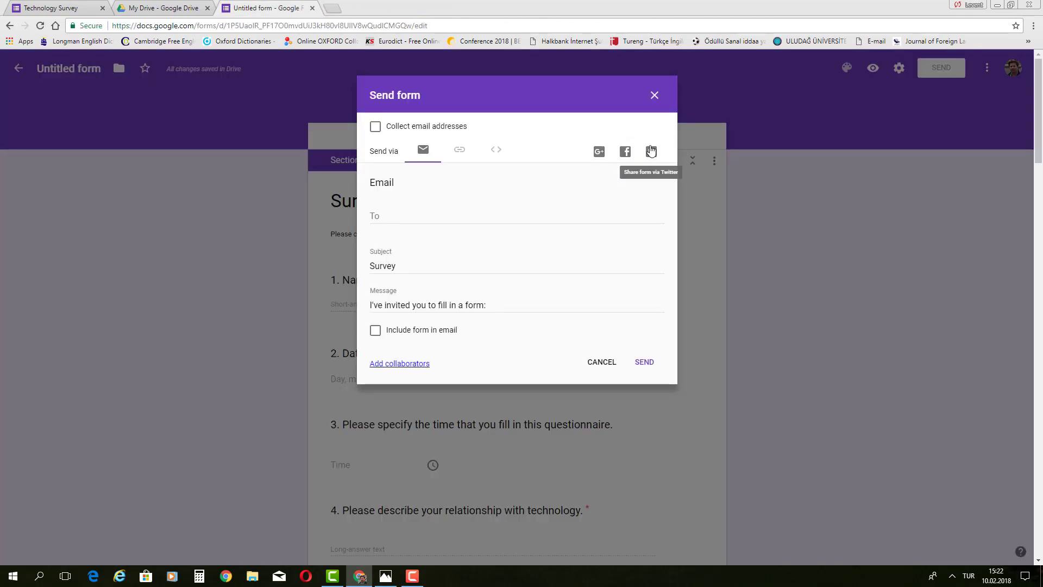
left_click(651, 152)
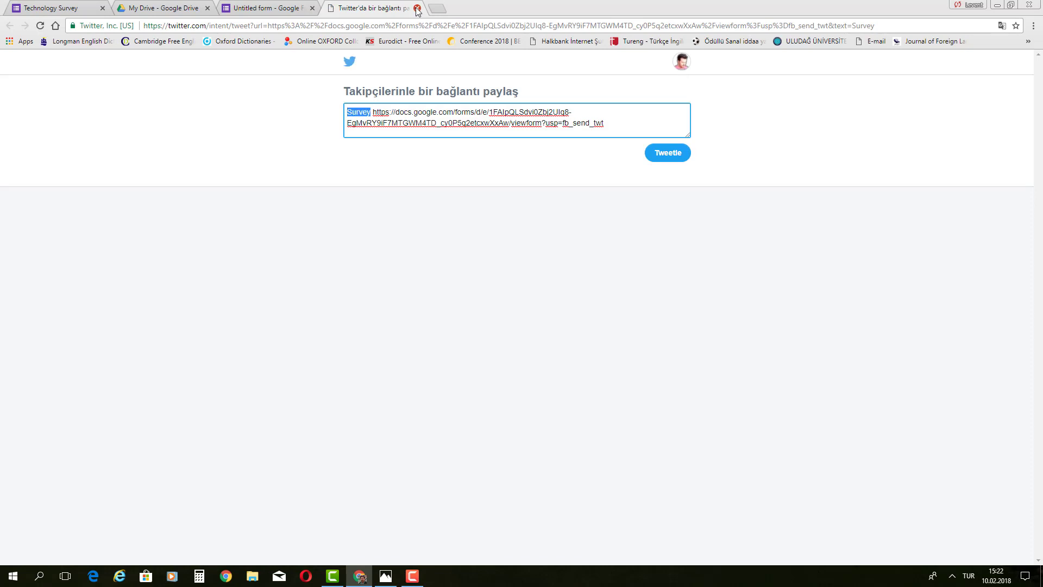
left_click(418, 8)
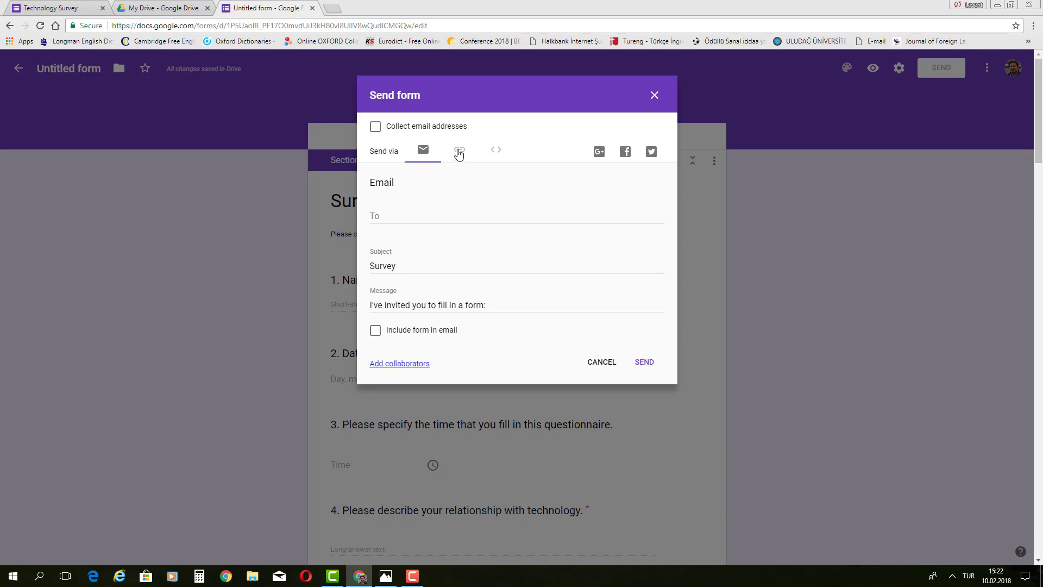
- Generate a shortened link to the form, copy it and open a new browser tab
left_click(459, 152)
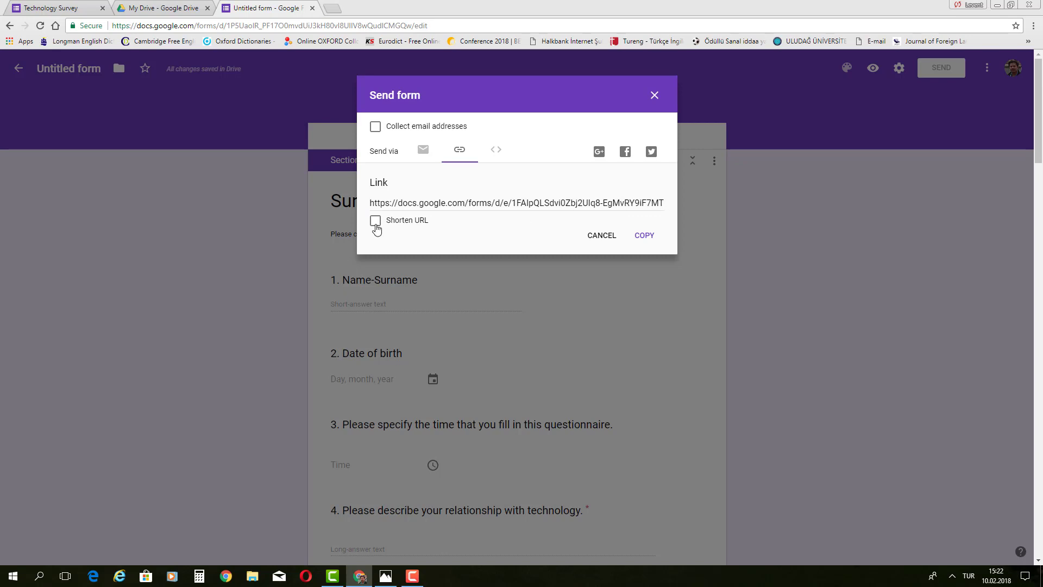
left_click(376, 225)
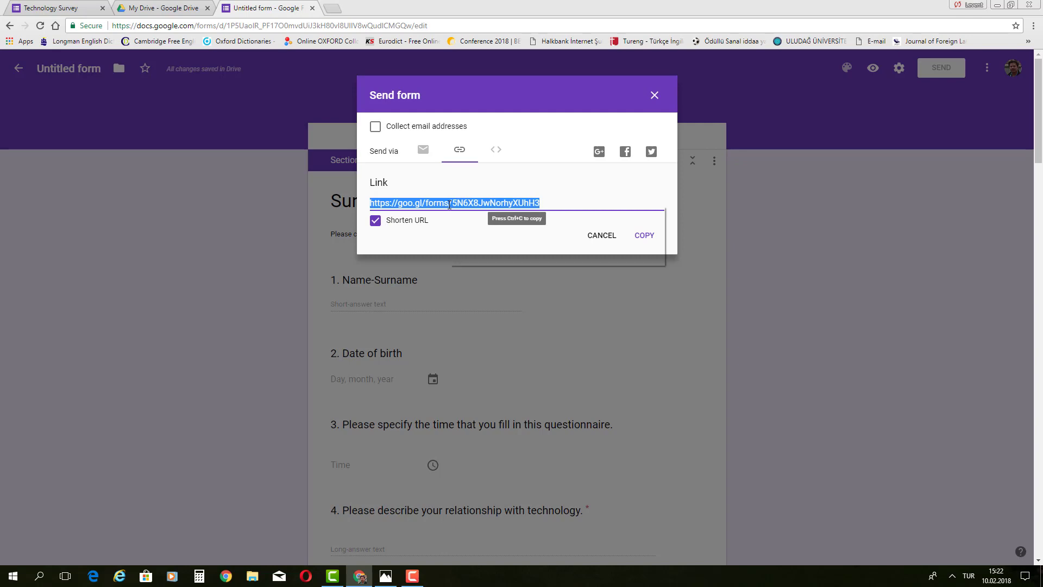
right_click(449, 204)
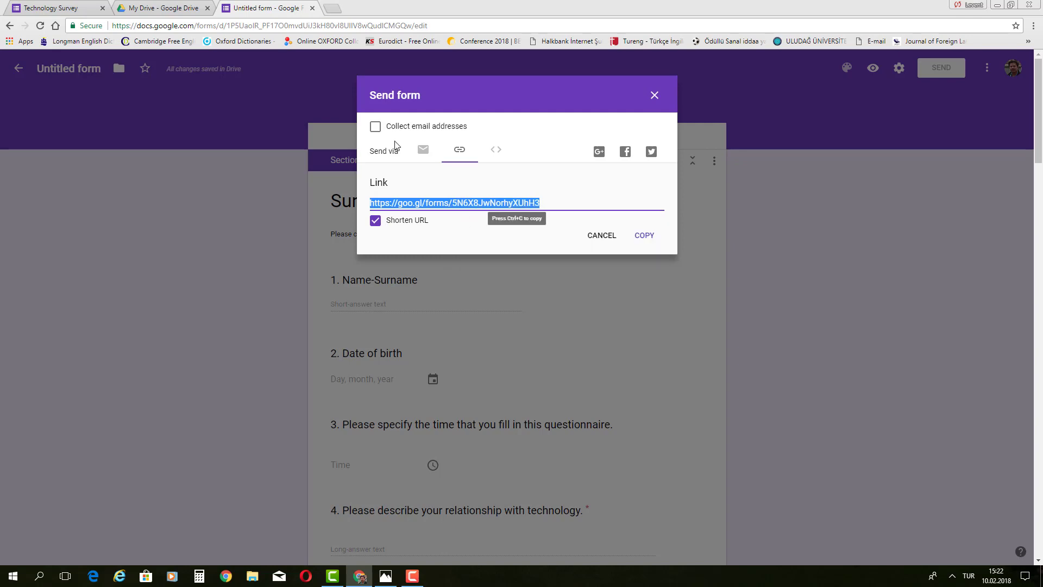
left_click(333, 8)
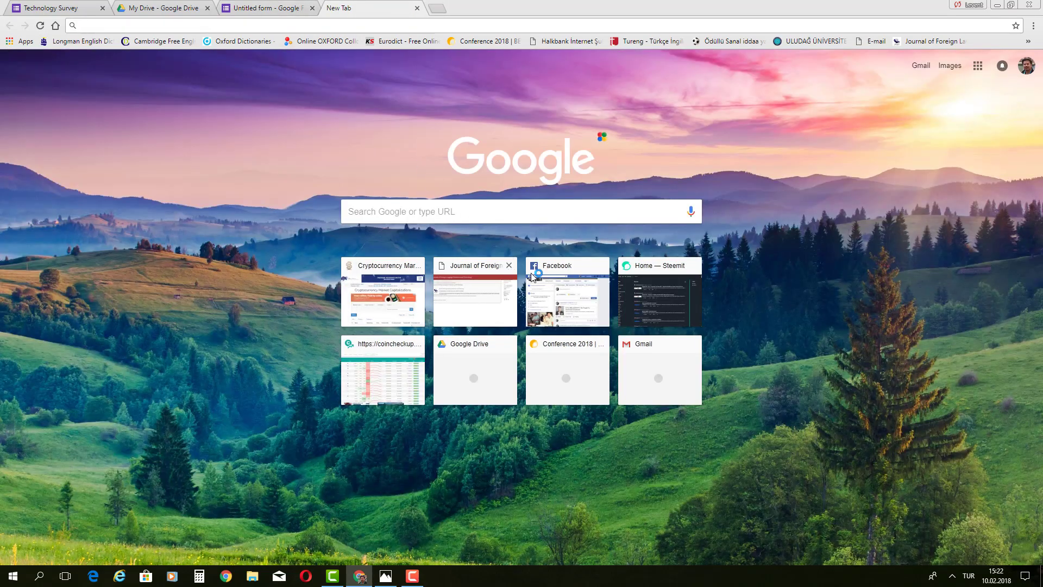
- Open Facebook and try to paste the copied form link into a new post, discarding it and closing the page
left_click(560, 284)
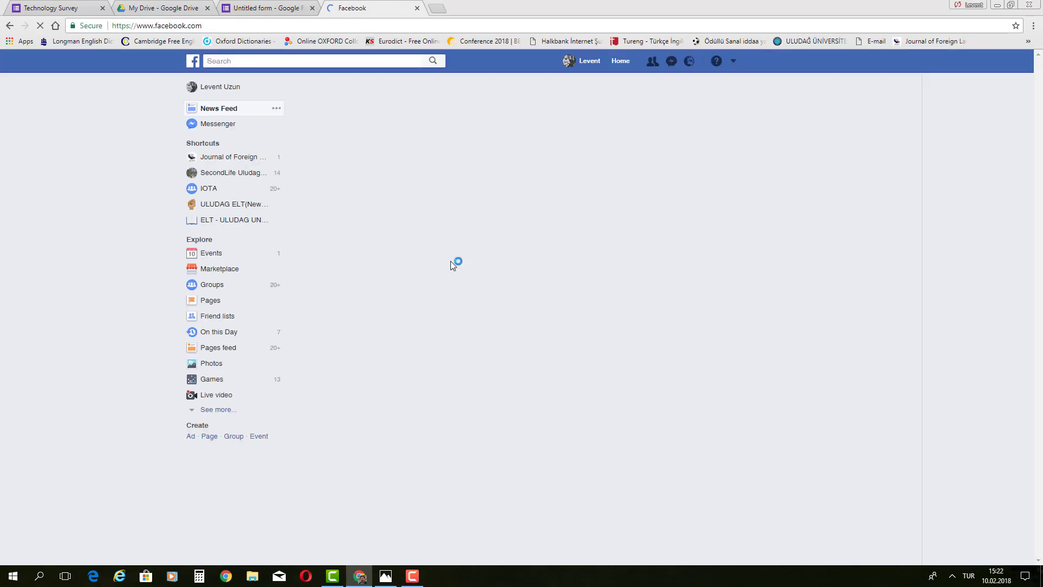
left_click(353, 115)
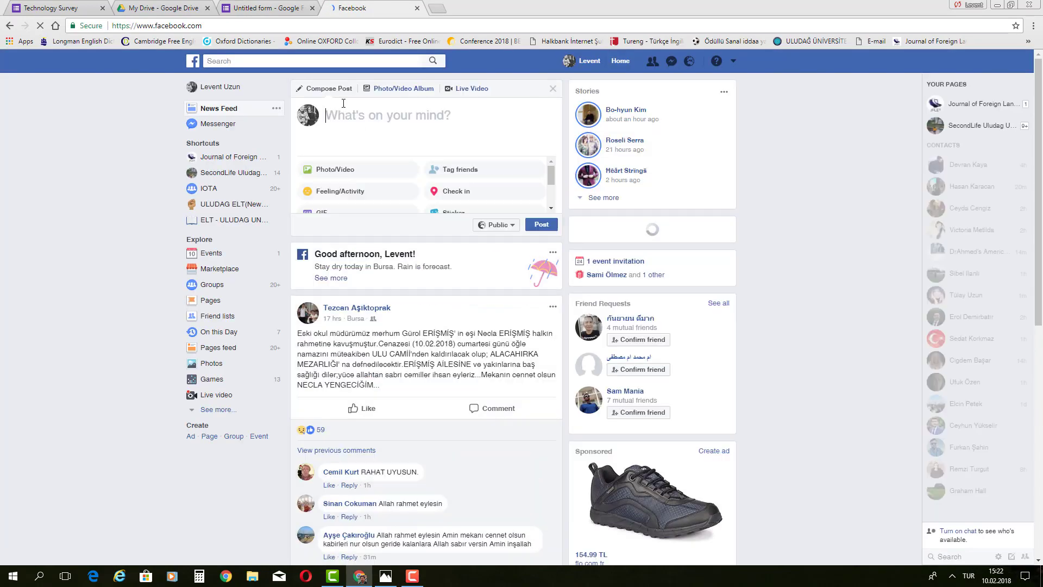
right_click(342, 112)
left_click(369, 178)
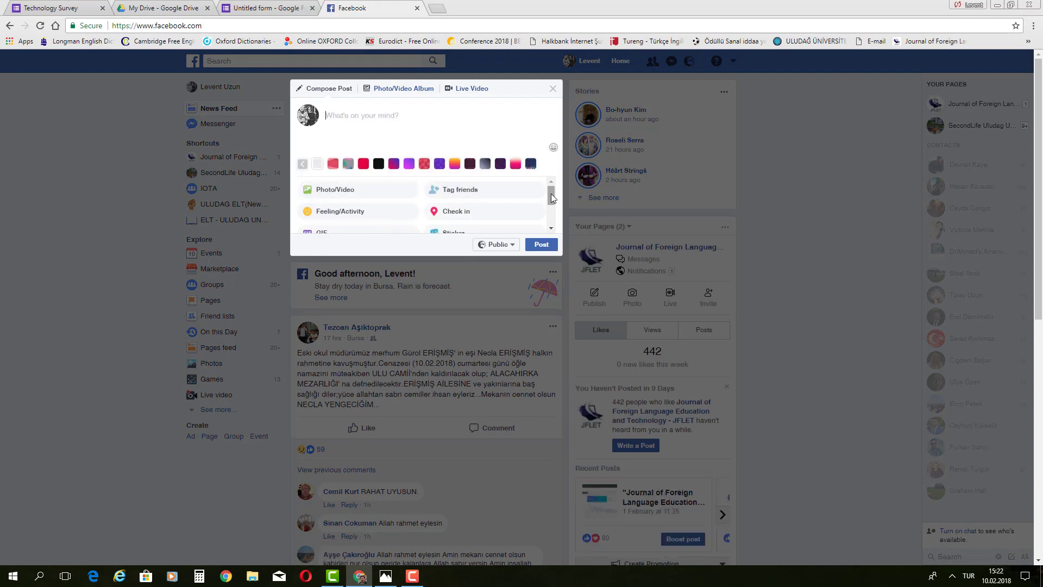
left_click_drag(551, 196, 552, 220)
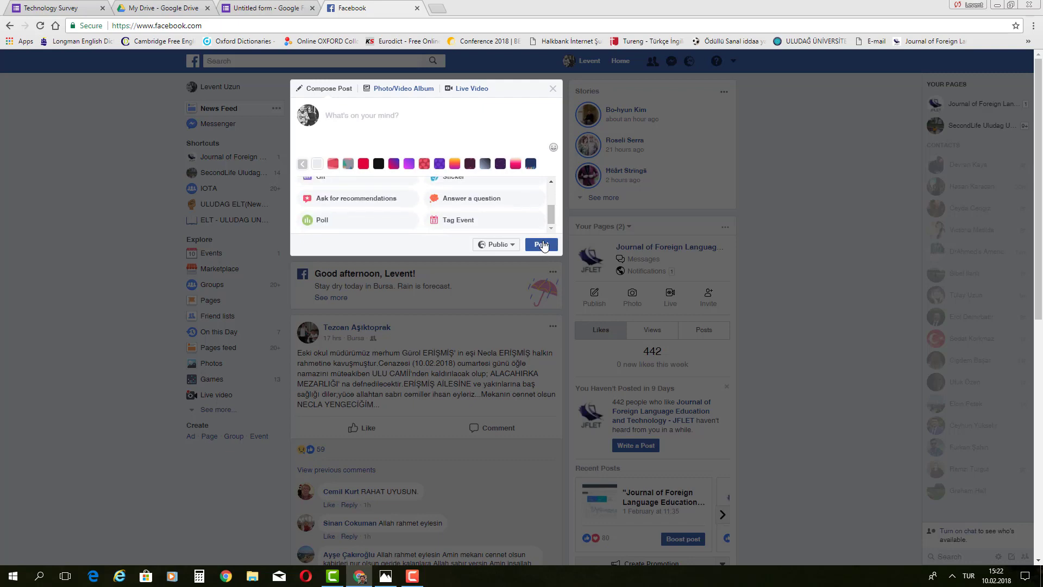
left_click(554, 93)
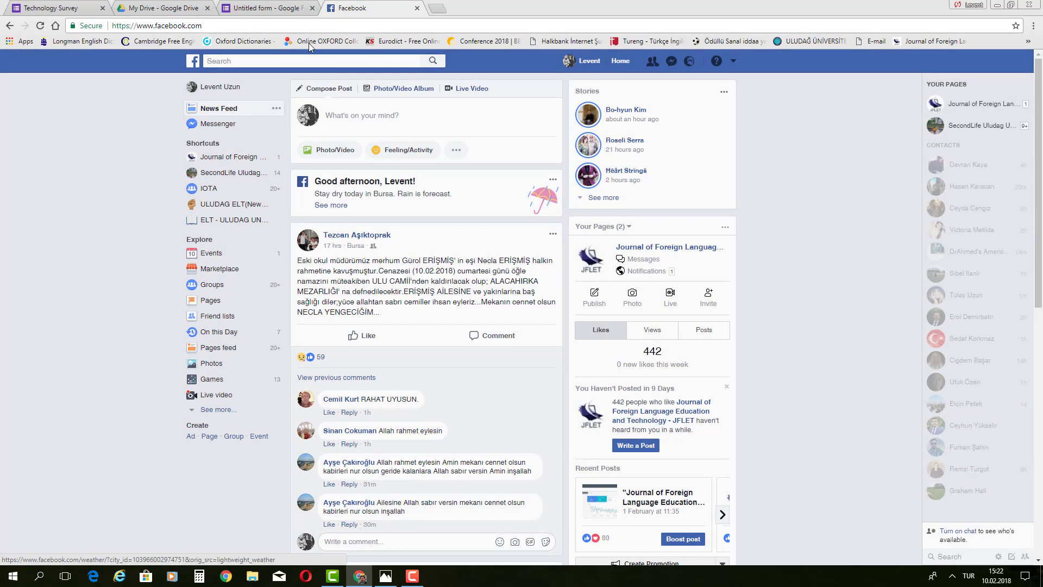
left_click(417, 7)
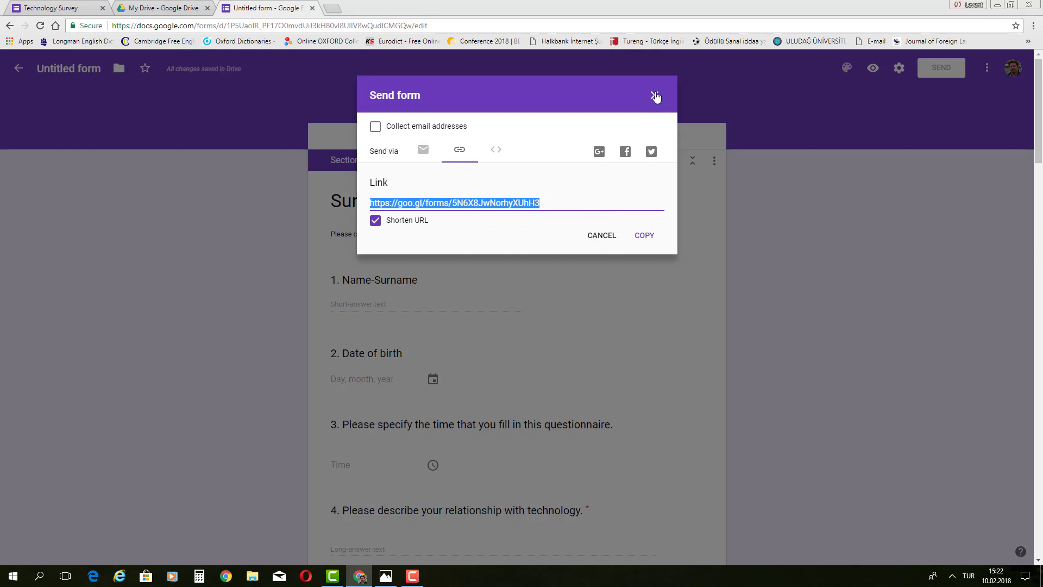
- Close the form's sending options and look over the questions in both sections of the survey
left_click(656, 96)
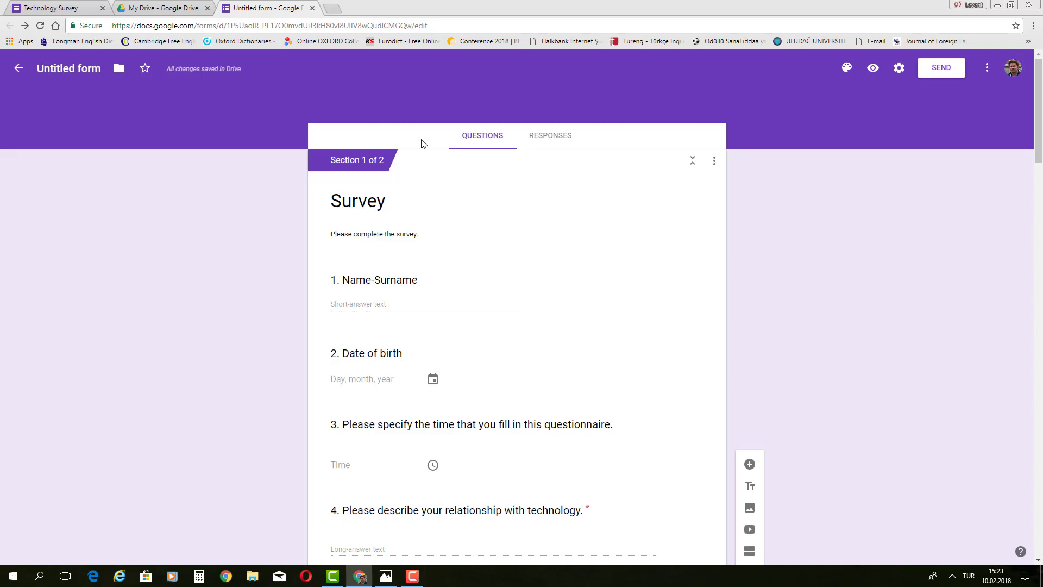
scroll(413, 380, "down", 13)
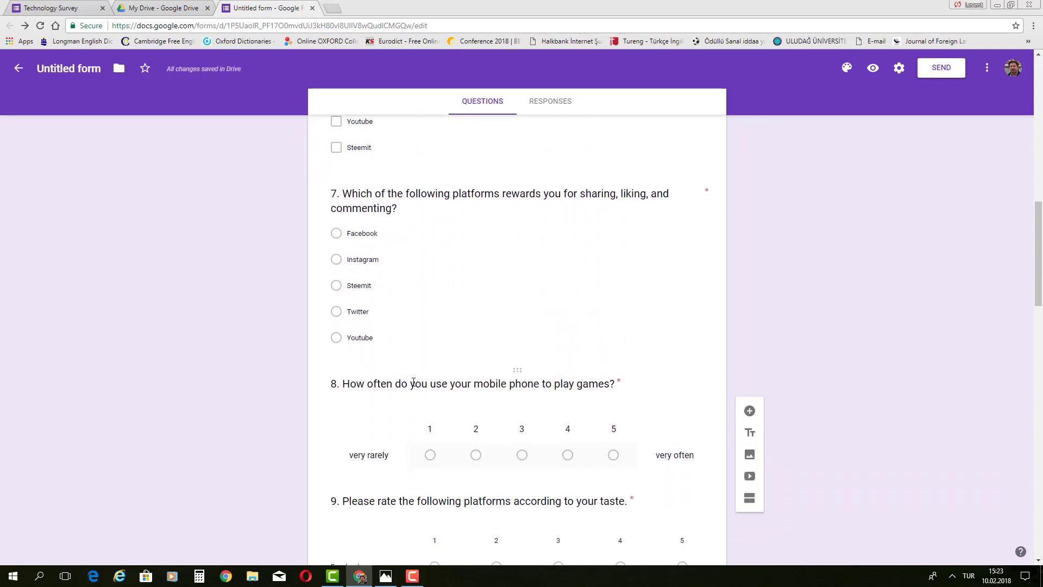
scroll(414, 385, "up", 2)
scroll(414, 384, "down", 15)
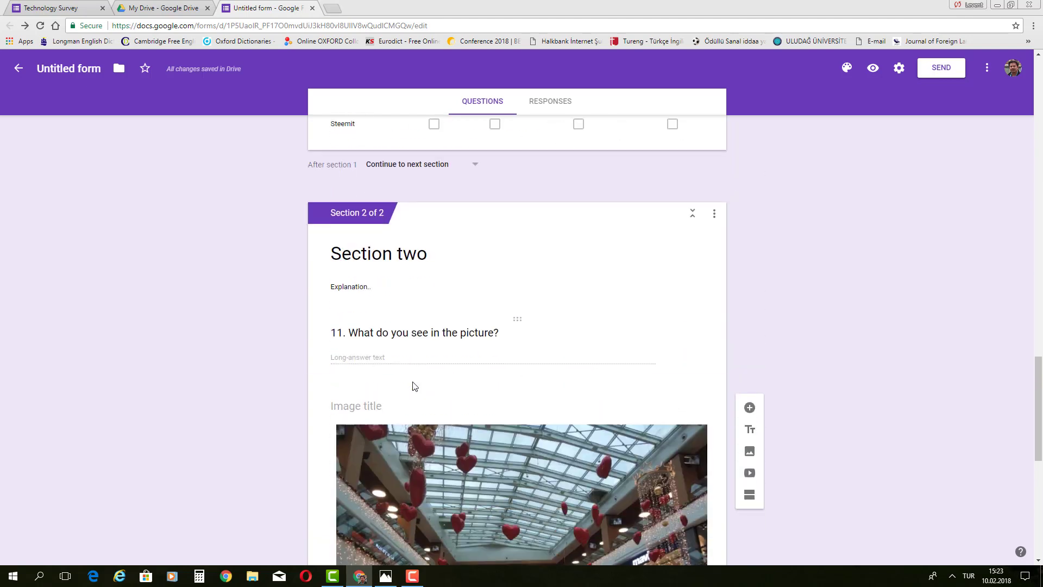
scroll(413, 381, "up", 20)
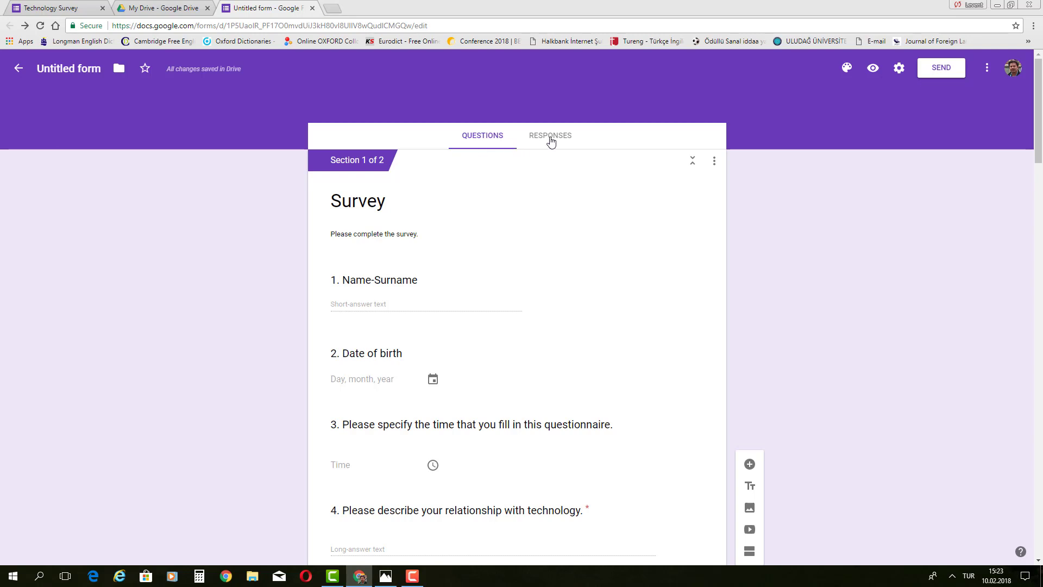
- Show the survey's responses and check how many have been received
left_click(551, 135)
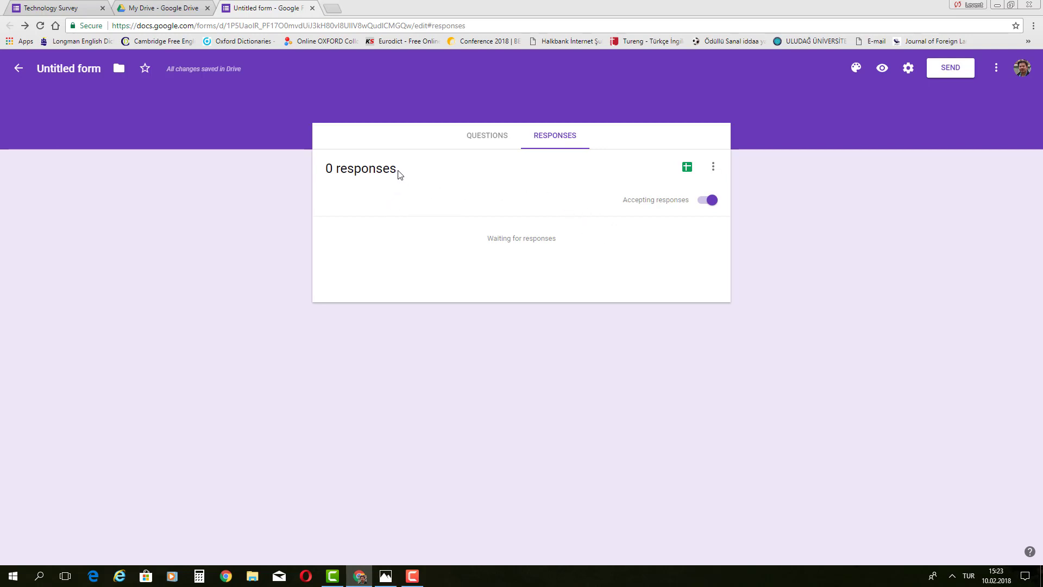
left_click_drag(399, 172, 327, 170)
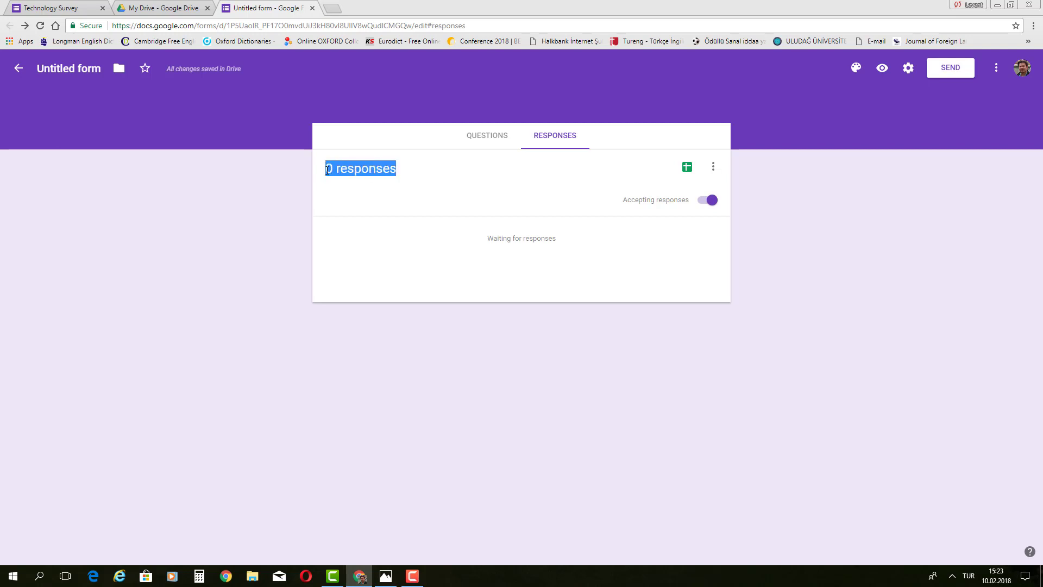
left_click(419, 177)
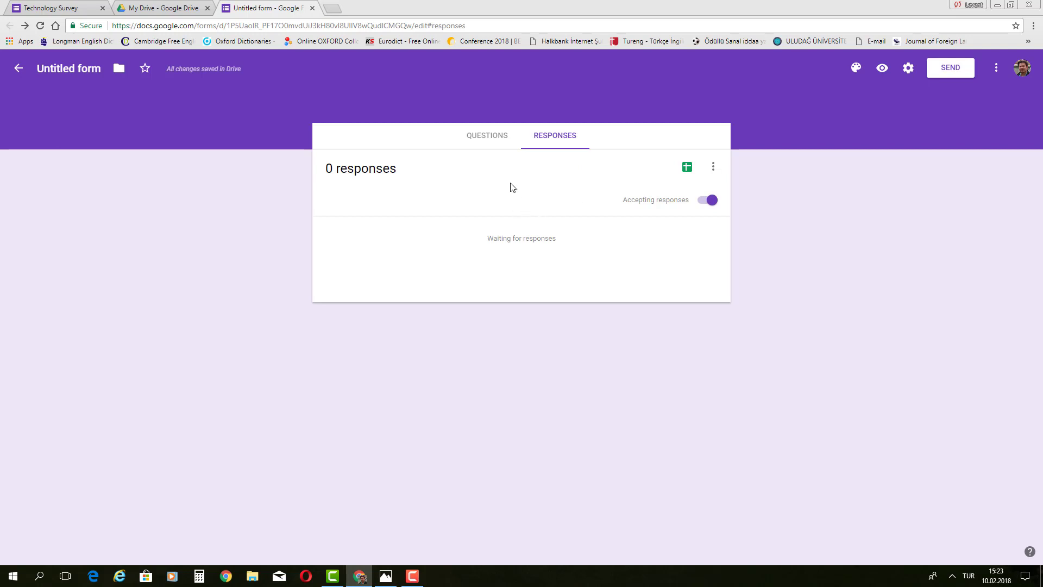
- Create a new response spreadsheet named Untitled form (Responses), look across its question columns and close it
left_click(687, 169)
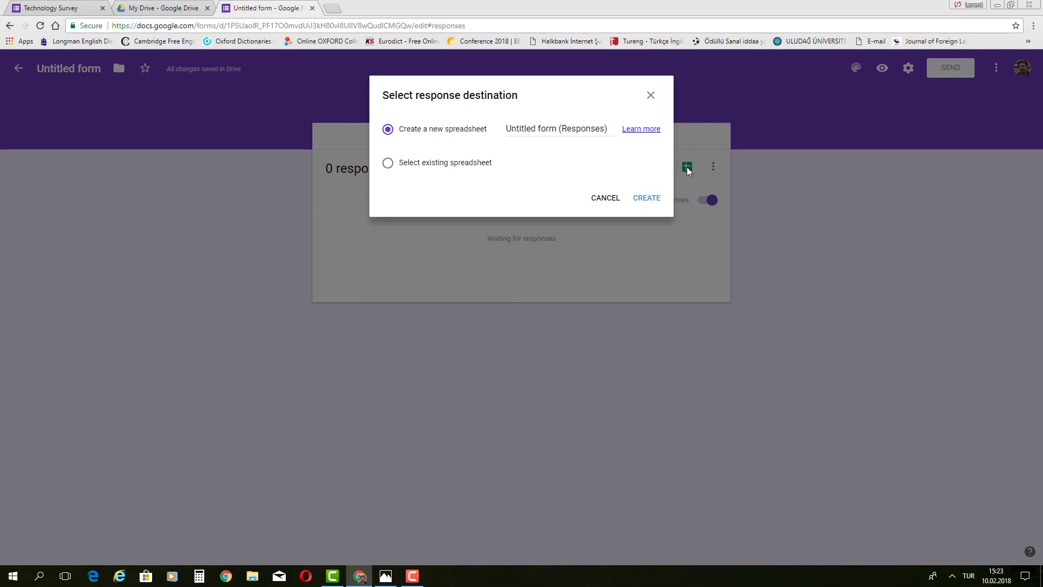
left_click(647, 199)
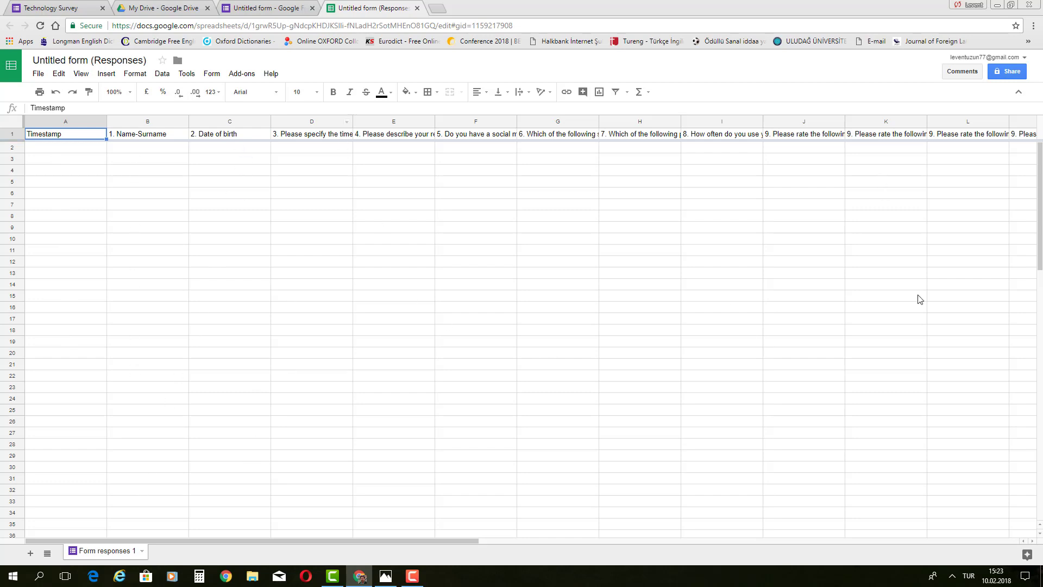
left_click_drag(345, 542, 822, 541)
left_click_drag(698, 551, 366, 550)
left_click(417, 8)
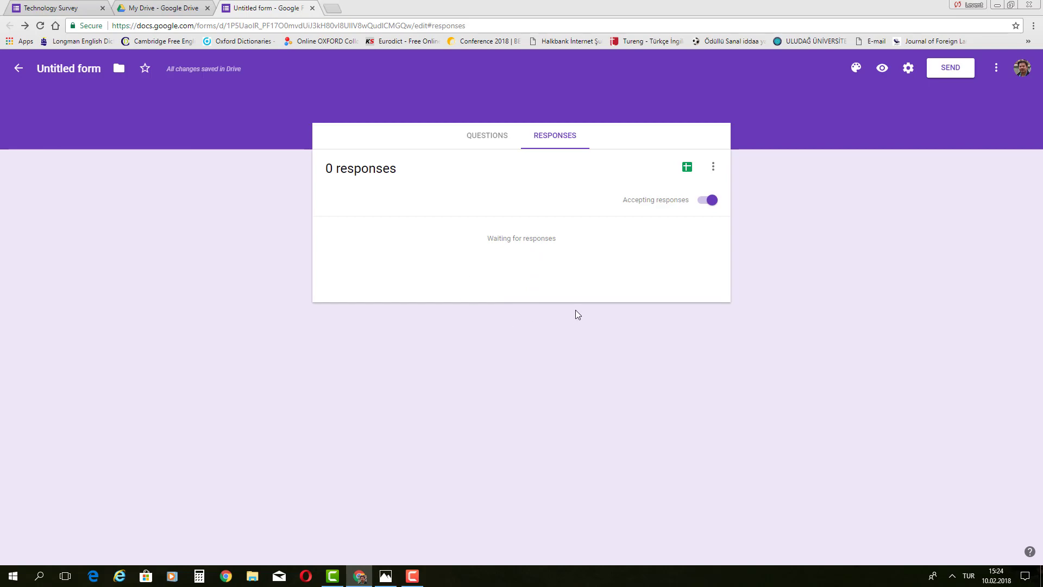
- Open the Educational Technologies & Material Development Course Topics form from Google Drive and show its responses
left_click(145, 13)
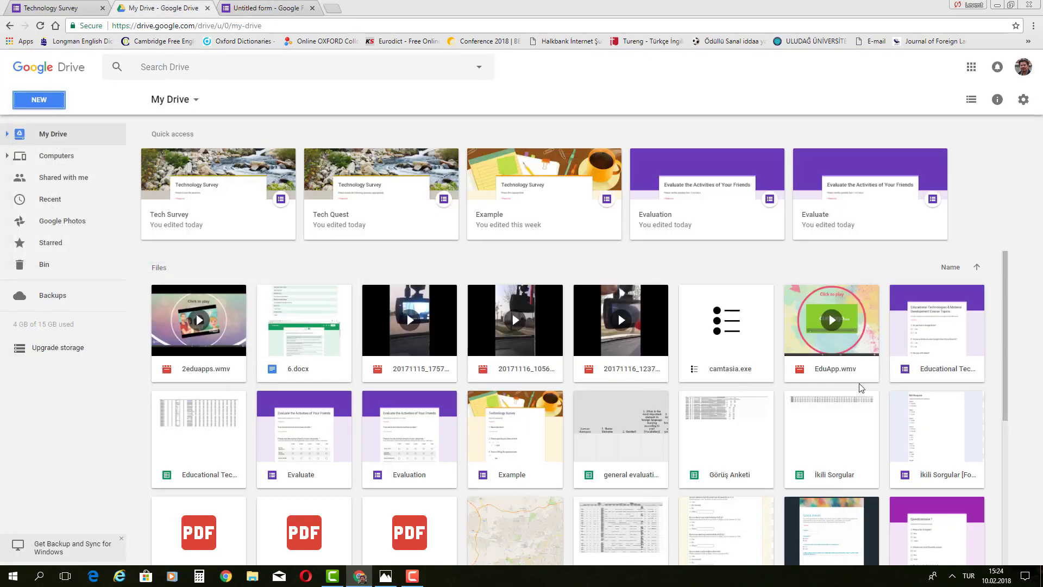
left_click(942, 340)
double_click(941, 340)
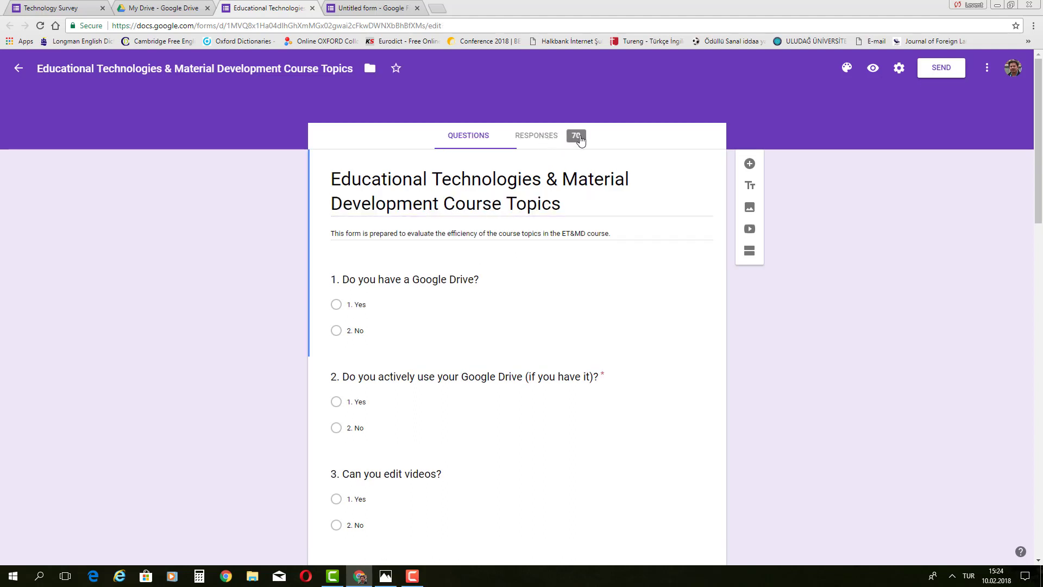
left_click(547, 140)
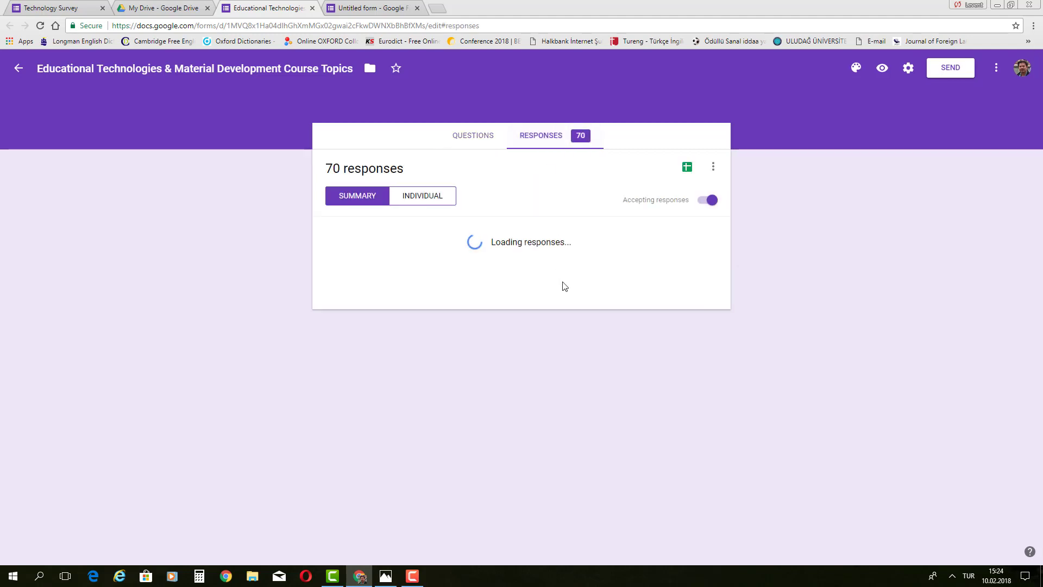
- Examine the response summary's charts and written answers for every question, then return to the beginning of the summary
scroll(564, 286, "down", 6)
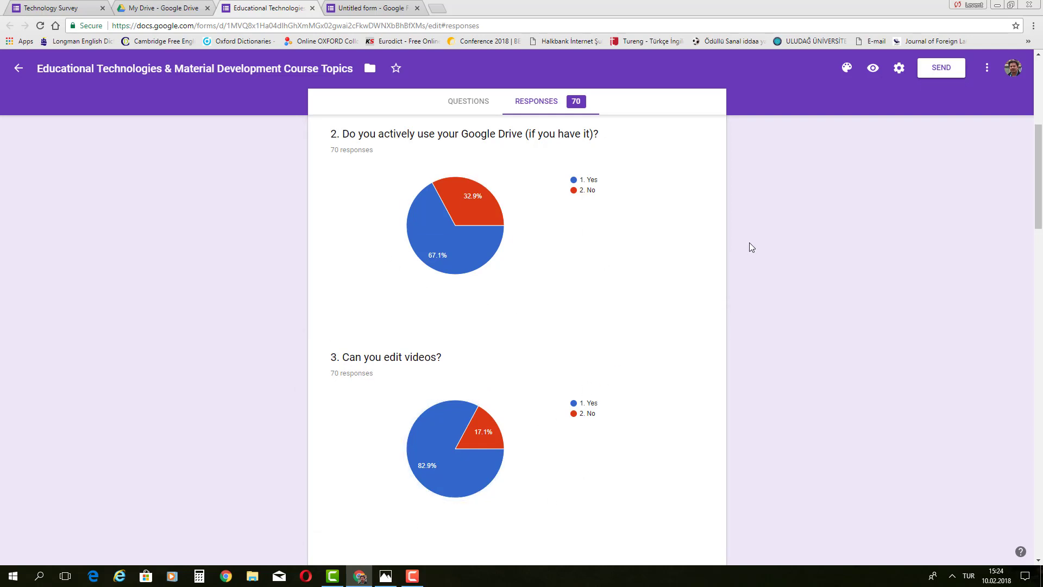
mouse_move(470, 243)
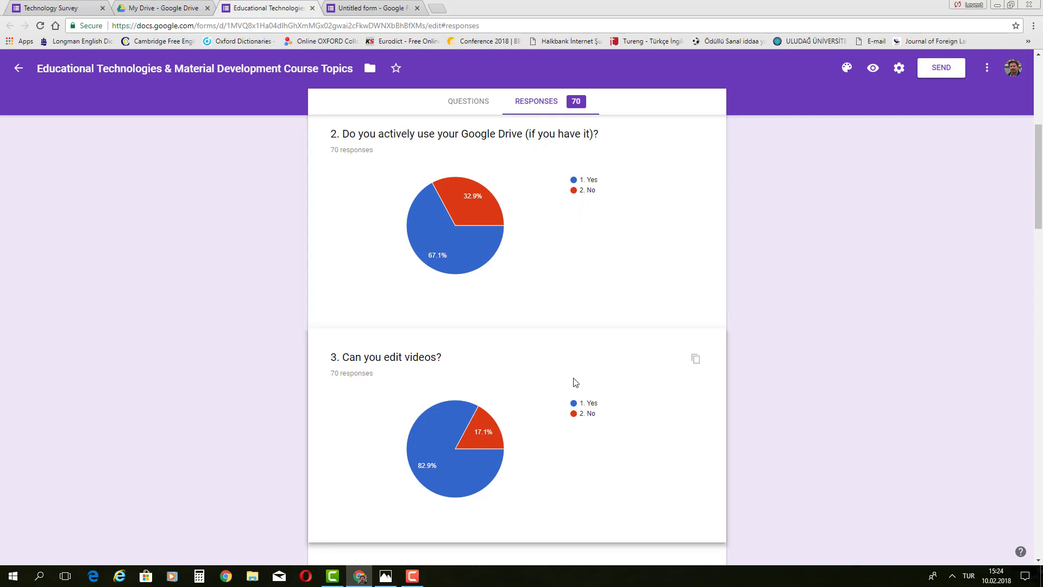
scroll(573, 380, "down", 3)
scroll(576, 382, "down", 3)
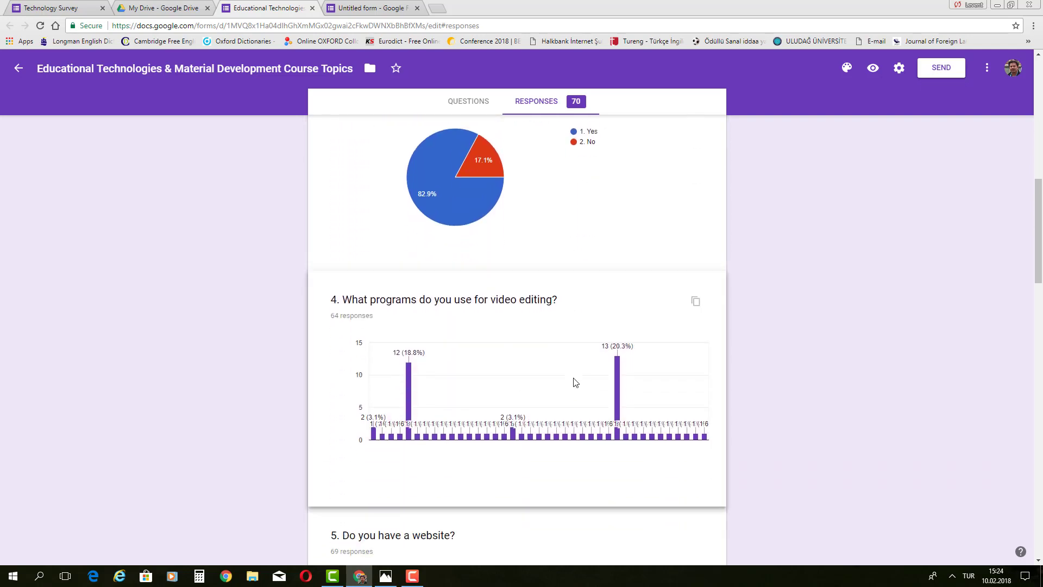
scroll(575, 382, "down", 6)
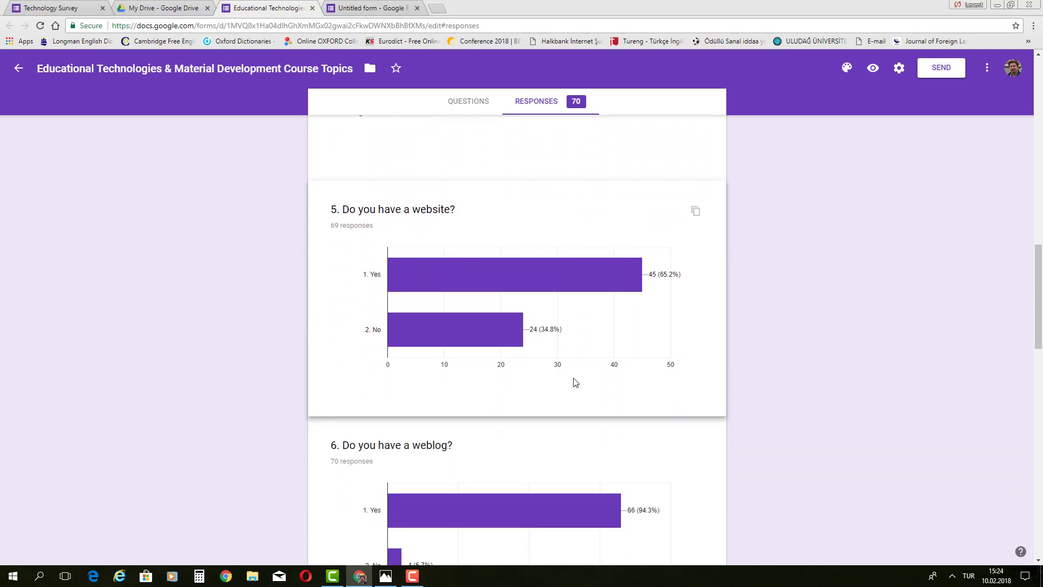
scroll(575, 381, "down", 7)
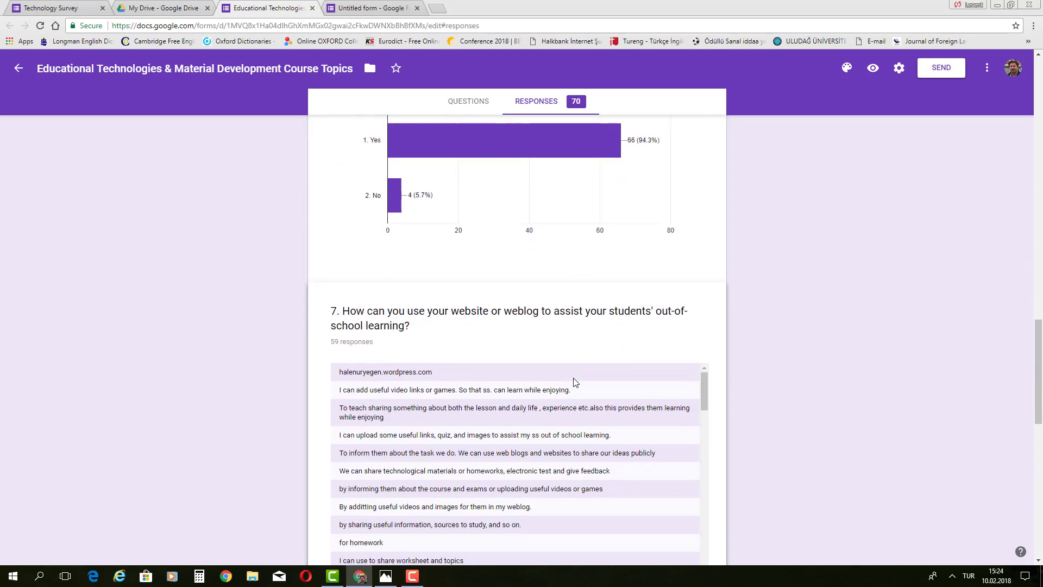
scroll(575, 382, "down", 10)
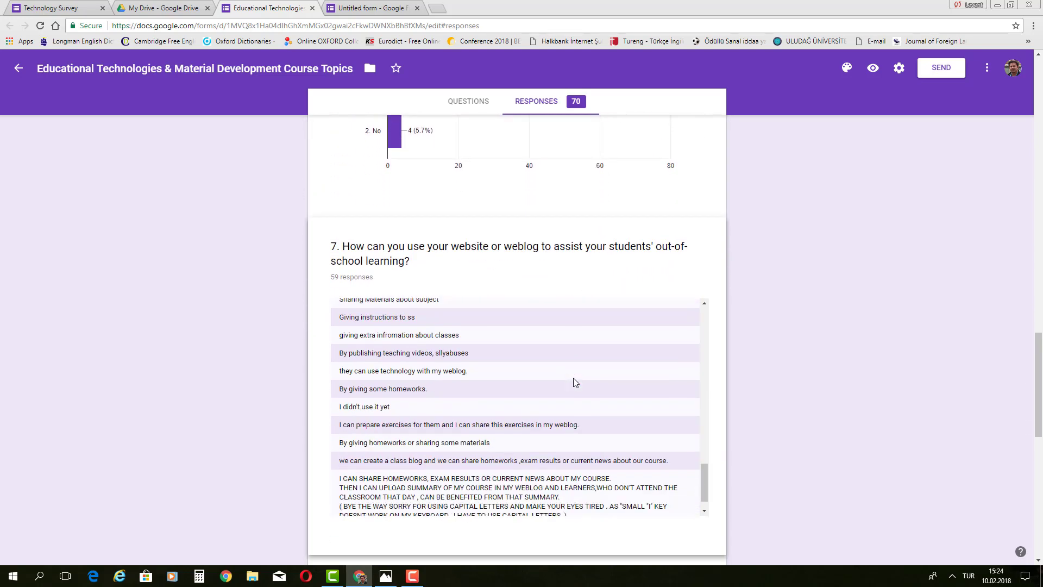
scroll(575, 381, "down", 8)
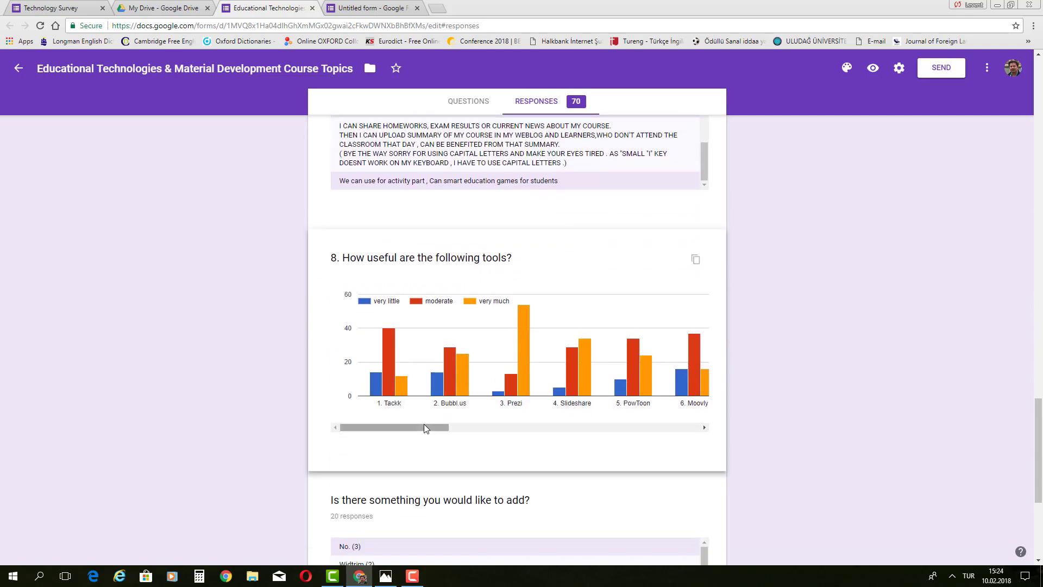
mouse_move(424, 426)
left_mouse_down()
mouse_move(679, 427)
mouse_move(421, 429)
left_mouse_up()
scroll(834, 337, "down", 5)
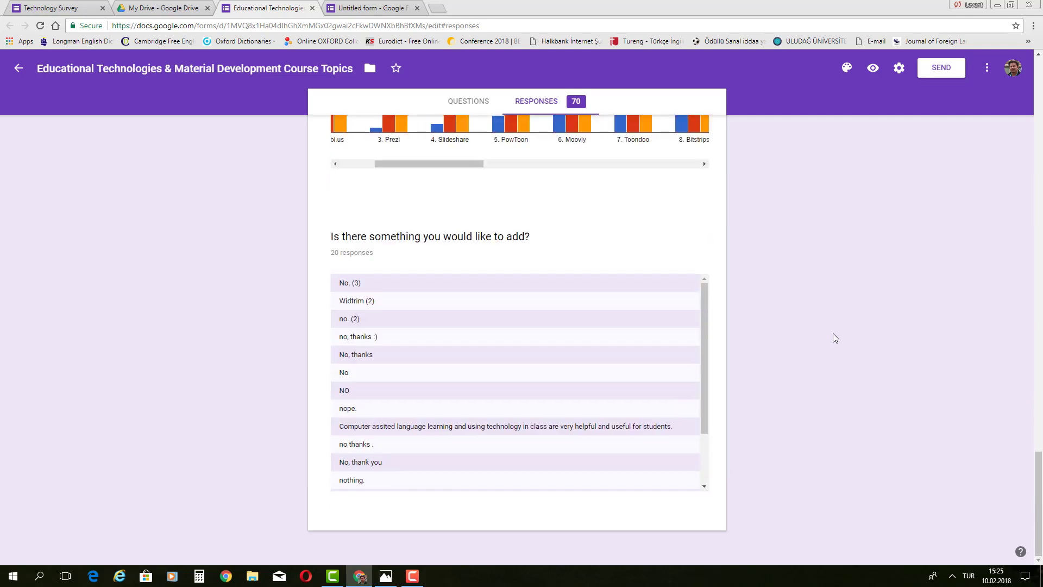
scroll(833, 334, "up", 20)
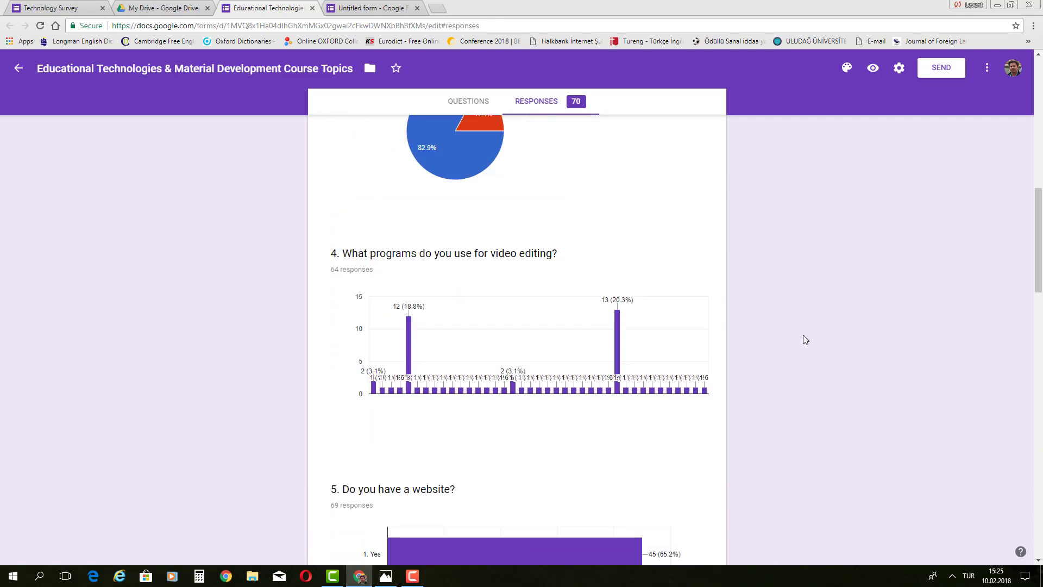
scroll(803, 335, "up", 15)
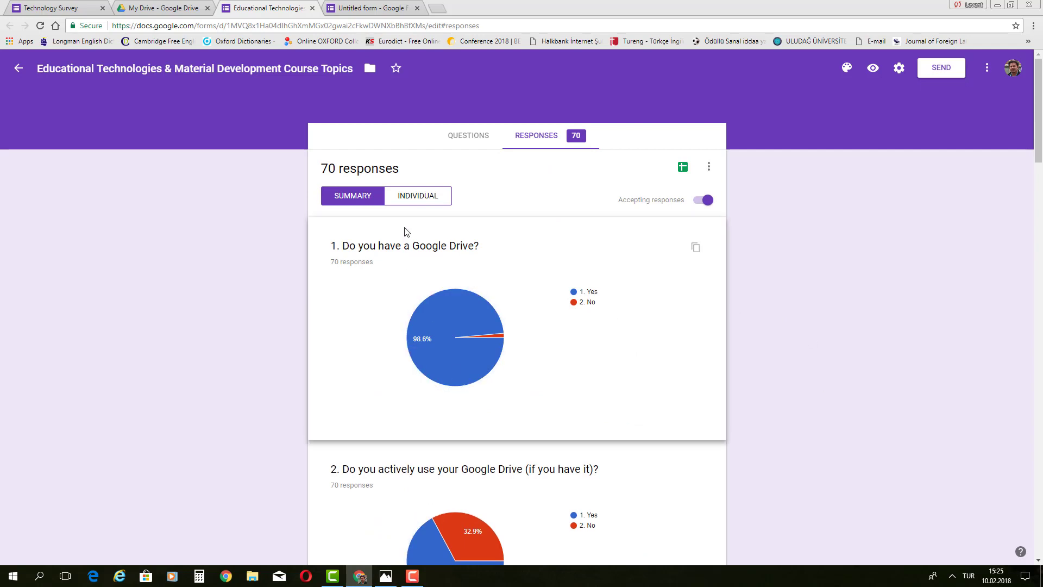
- Switch to individual responses, read through the first respondent's answers and go on to the second response
left_click(417, 198)
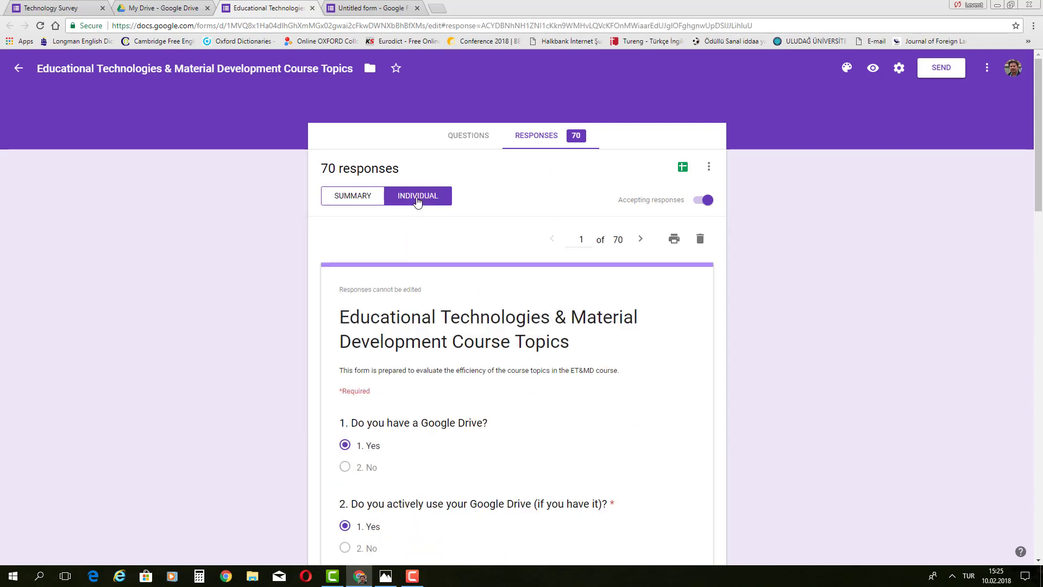
scroll(265, 388, "down", 6)
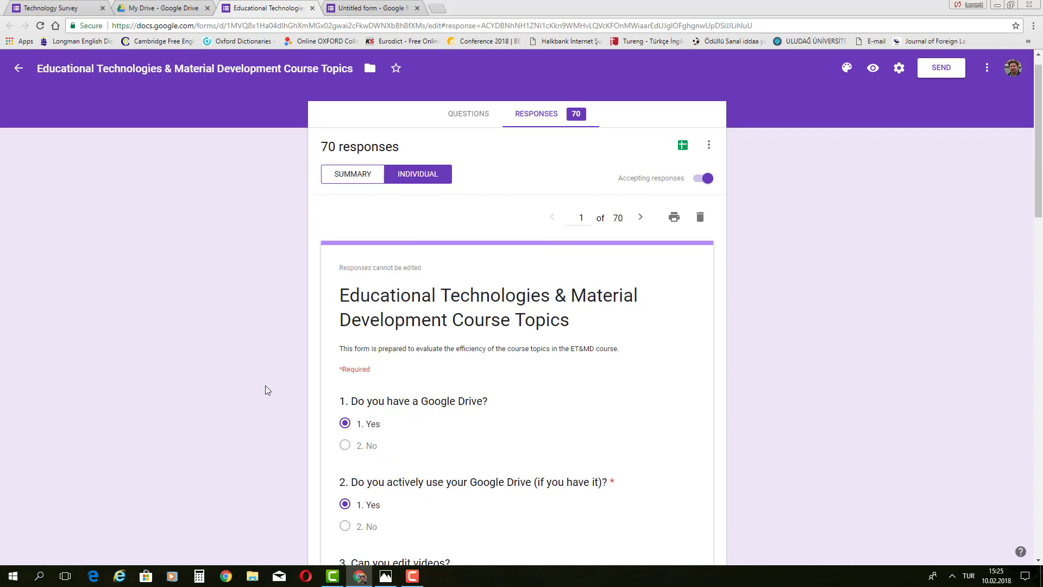
scroll(265, 387, "down", 7)
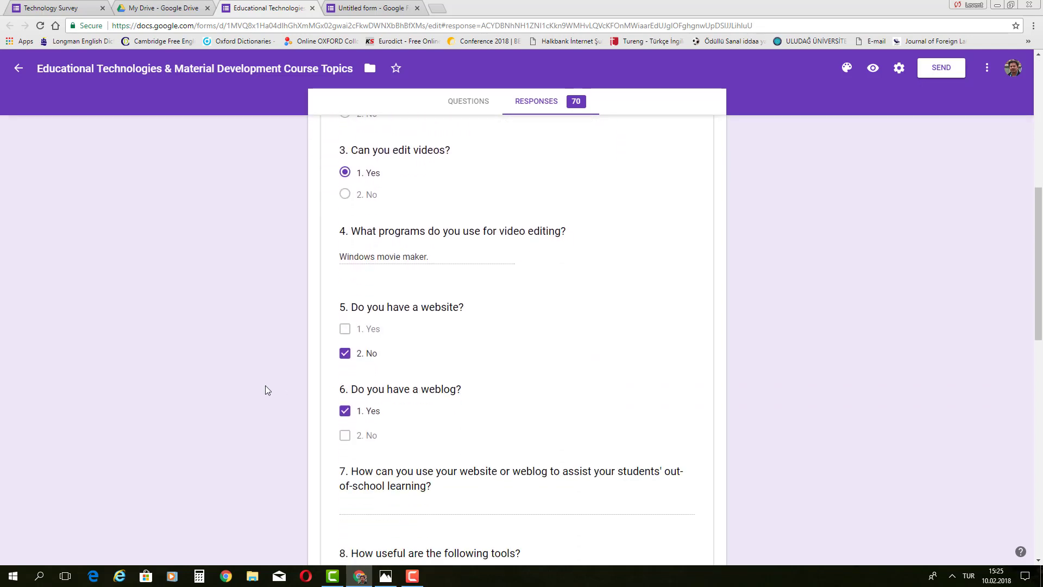
scroll(265, 386, "down", 8)
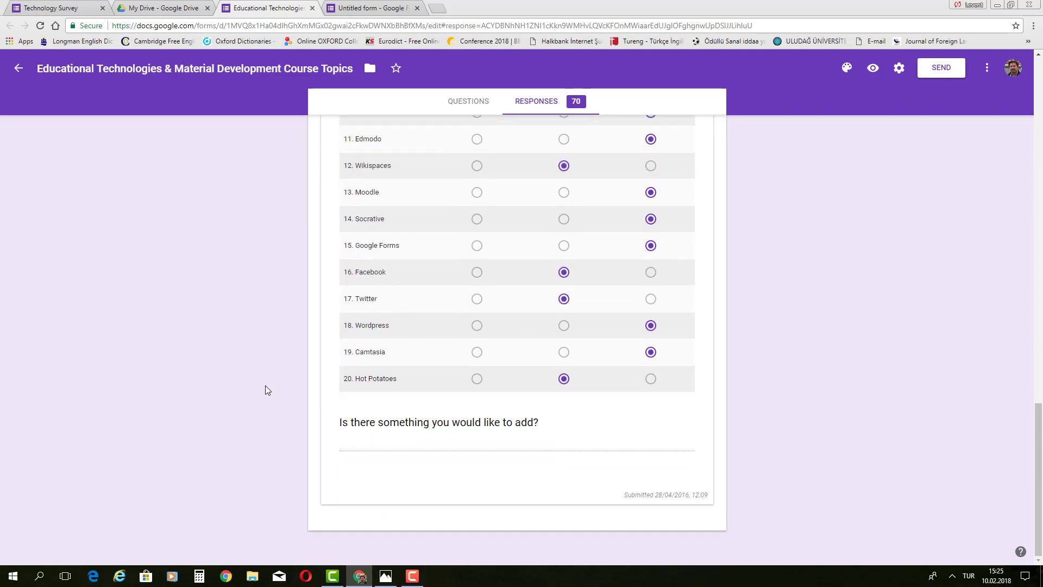
scroll(265, 386, "up", 14)
scroll(265, 389, "up", 8)
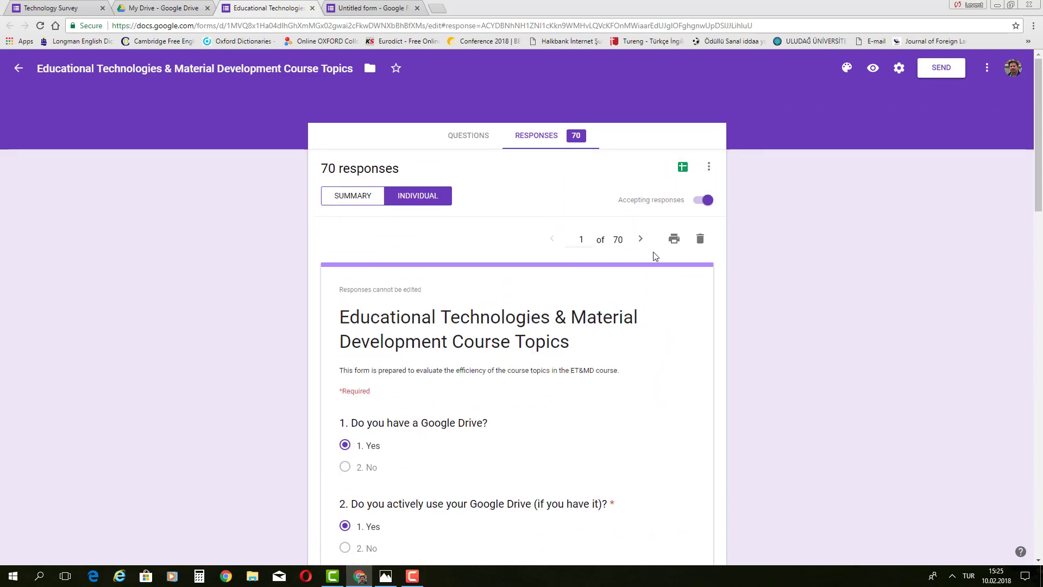
left_click(642, 241)
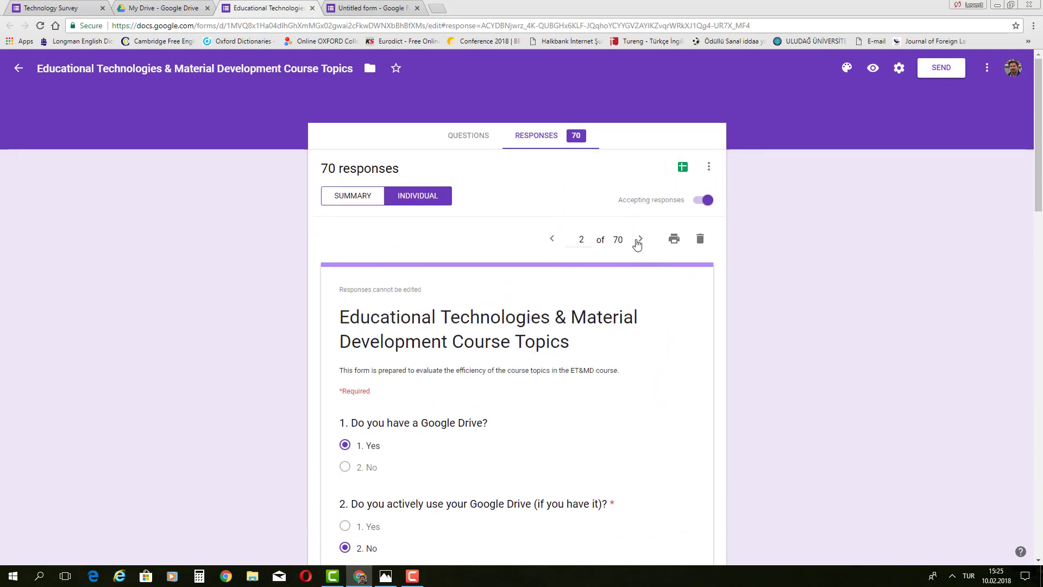
- Go on to the third and fourth individual responses, look through the fourth respondent's answers and close the form
left_click(641, 241)
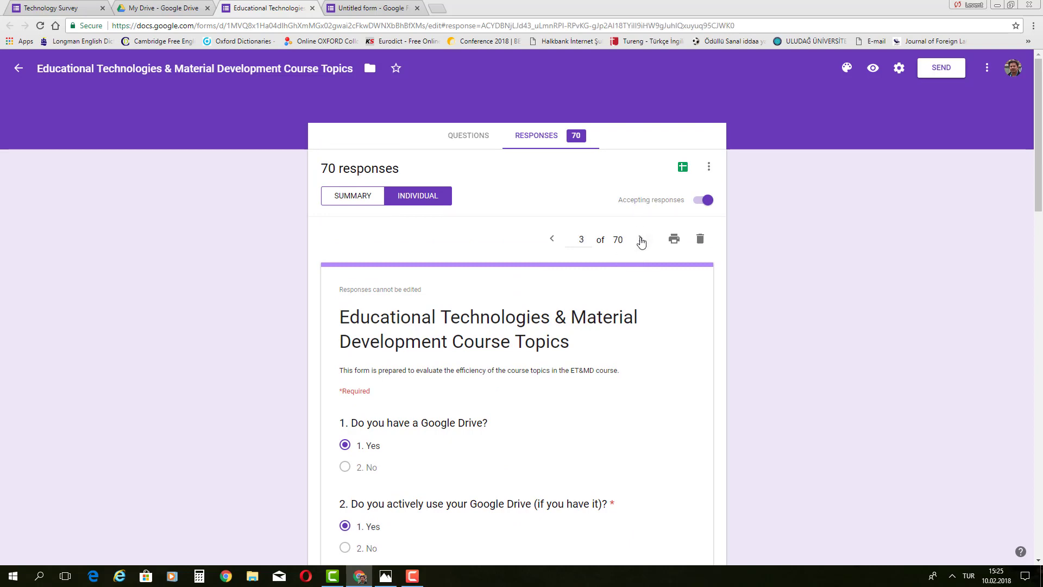
left_click(642, 241)
scroll(717, 326, "down", 4)
scroll(718, 325, "down", 3)
scroll(717, 324, "up", 2)
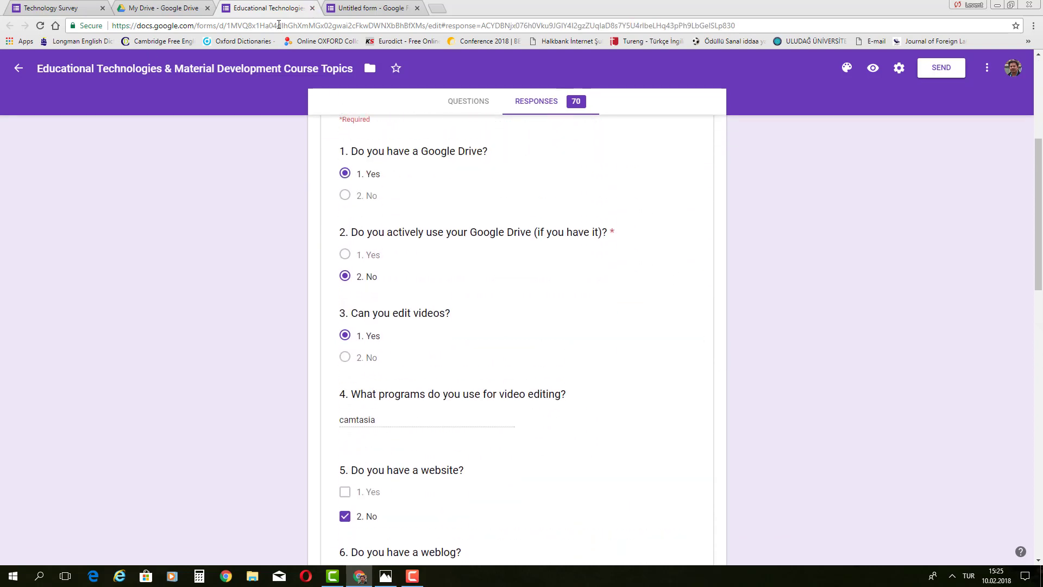
left_click(312, 8)
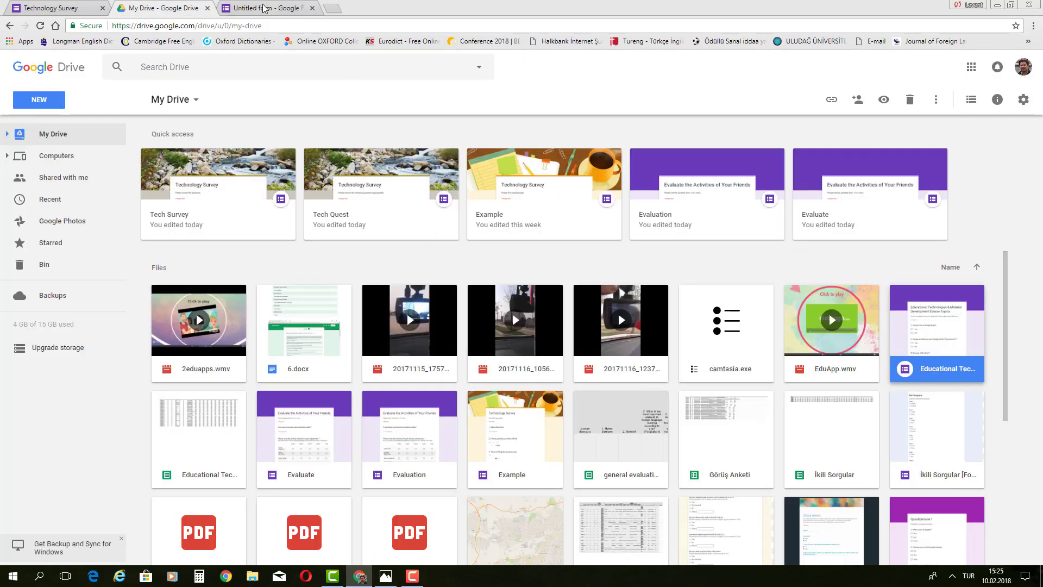
- Preview the Untitled form's Survey, compare its look with the Technology Survey form and return to editing the form
left_click(265, 8)
left_click(478, 136)
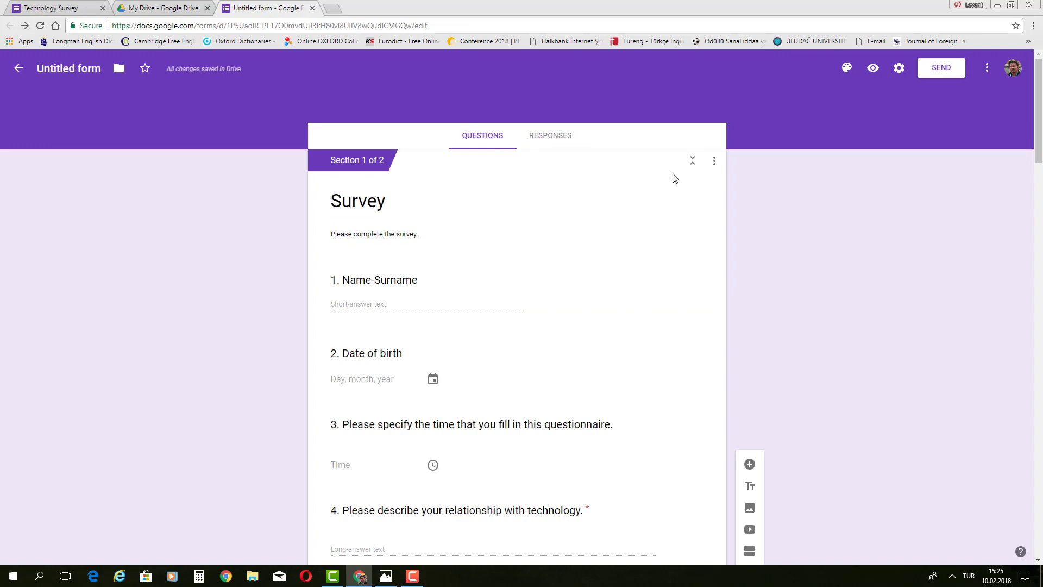
left_click(872, 68)
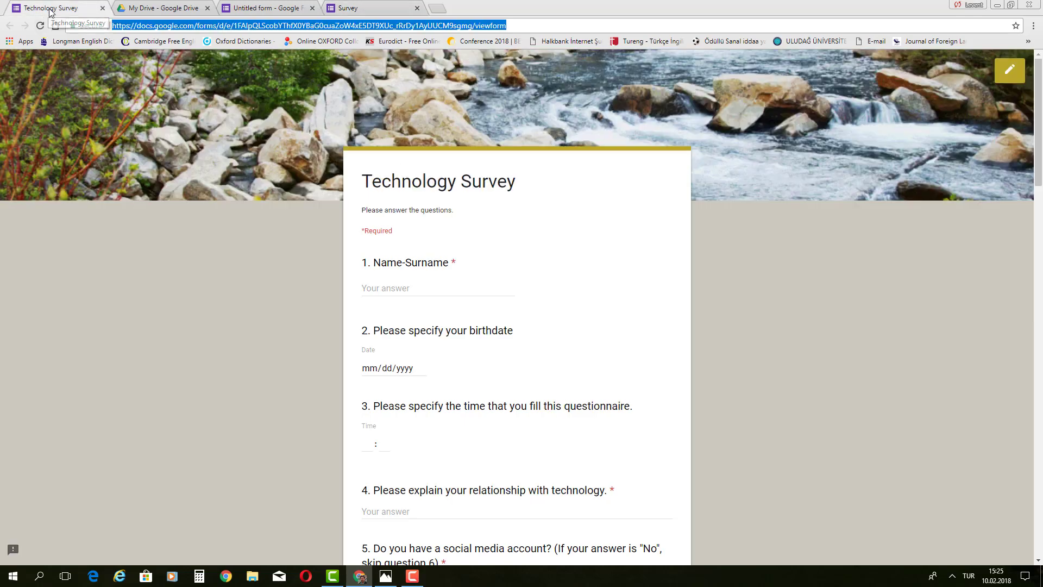
left_click(51, 8)
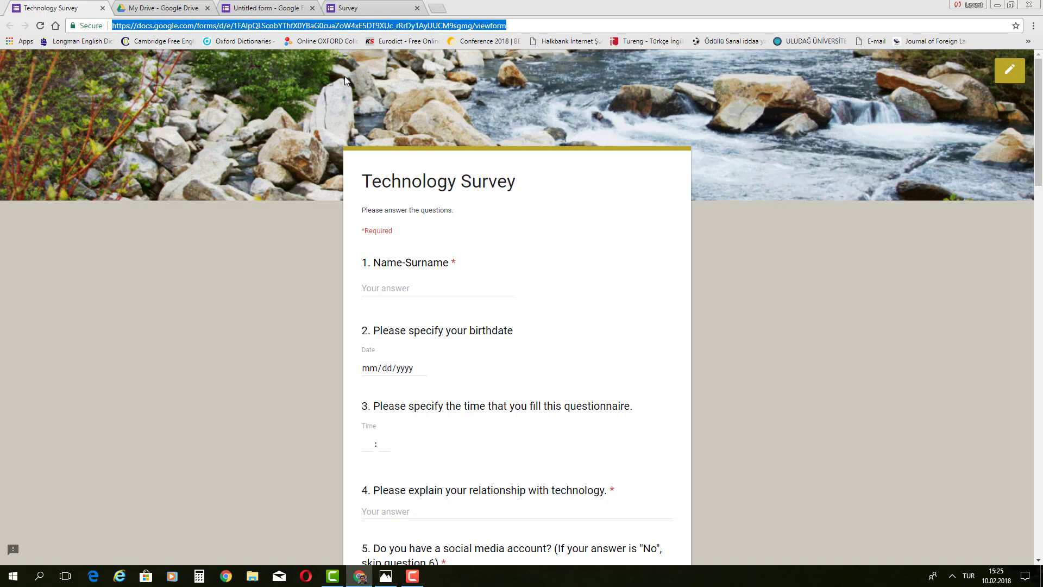
left_click(357, 9)
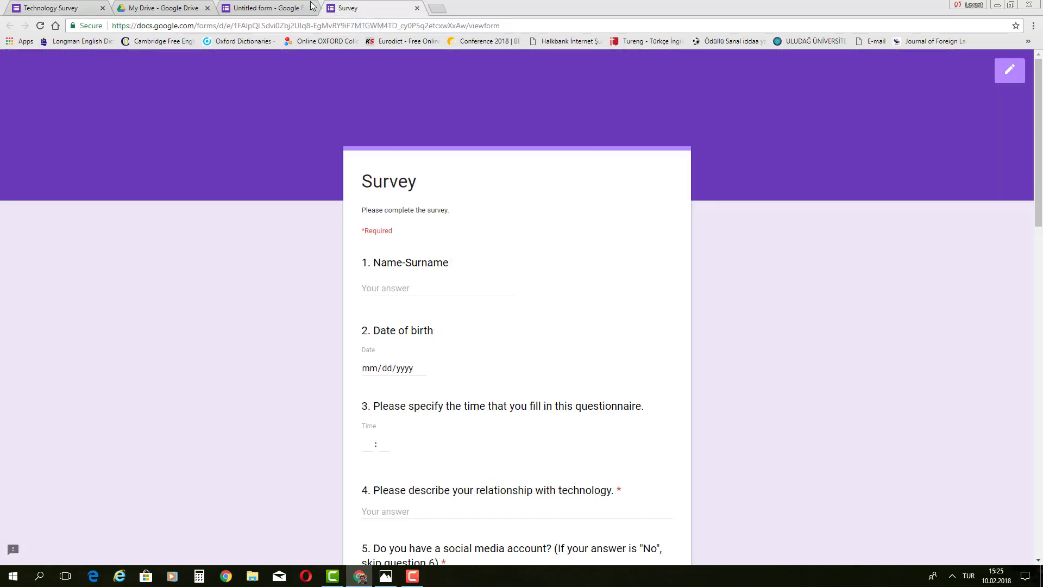
left_click(268, 9)
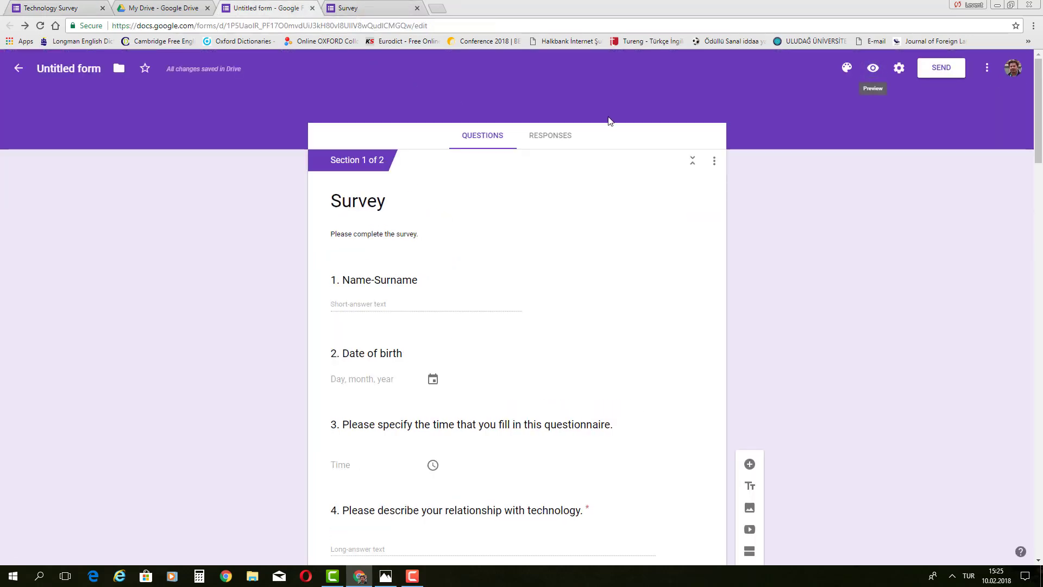
- Try red, cyan and green theme colours on the survey form, one after the other
left_click(846, 71)
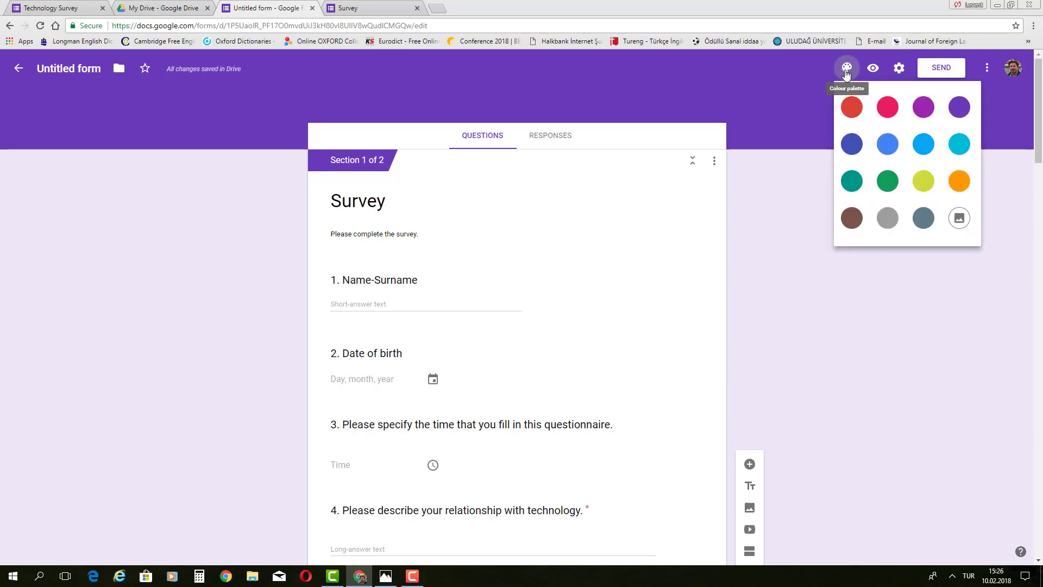
left_click(851, 110)
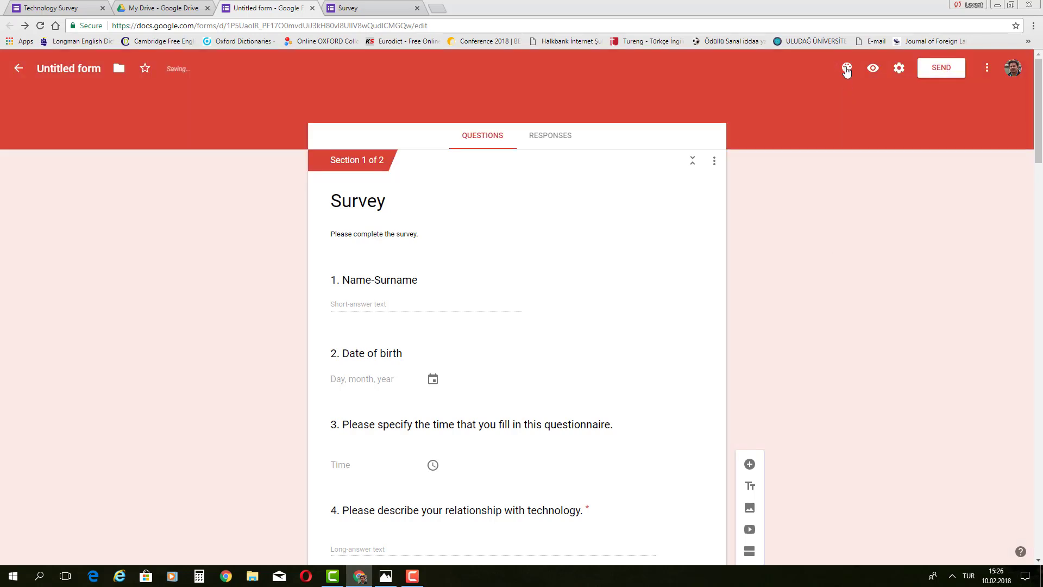
left_click(959, 143)
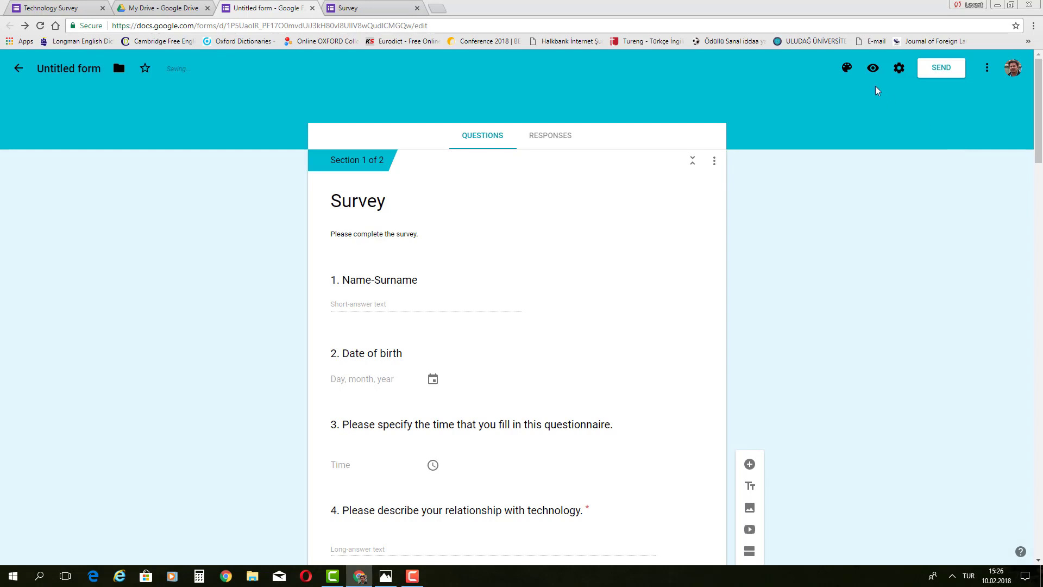
left_click(848, 69)
left_click(887, 181)
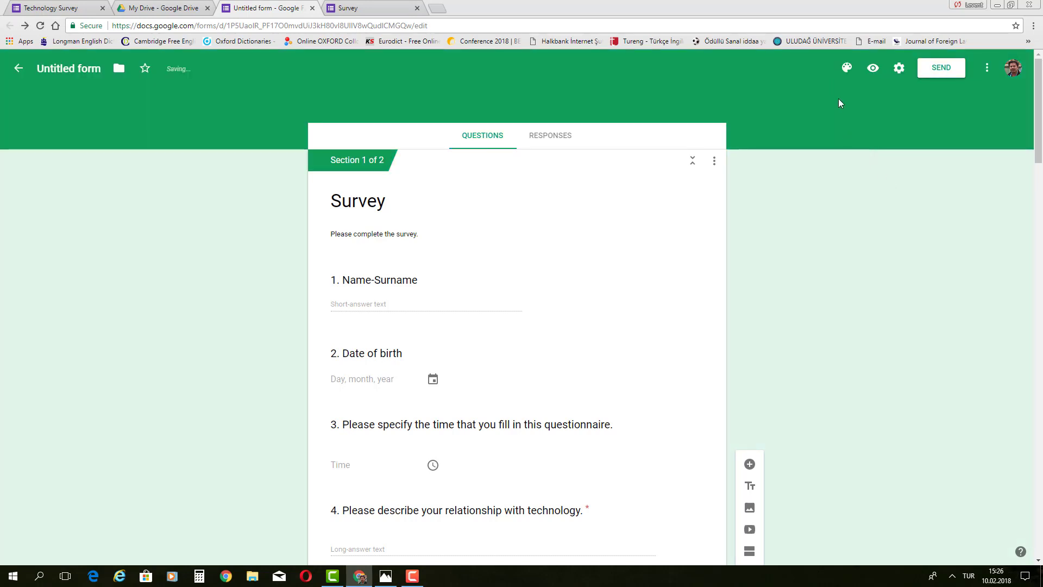
- Apply the colourful jelly bean image from the Work and School themes as the form's header
left_click(845, 69)
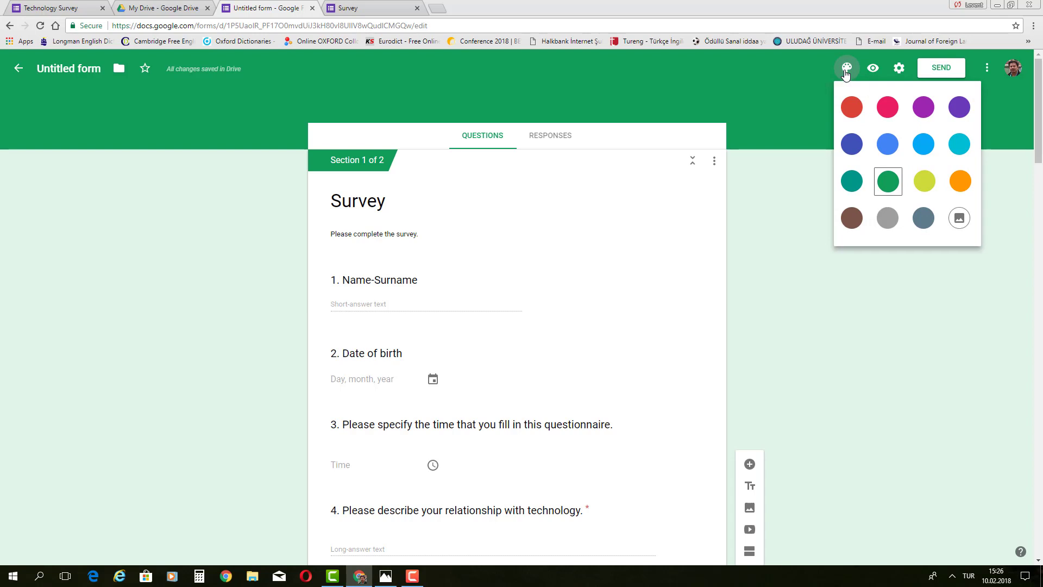
left_click(959, 219)
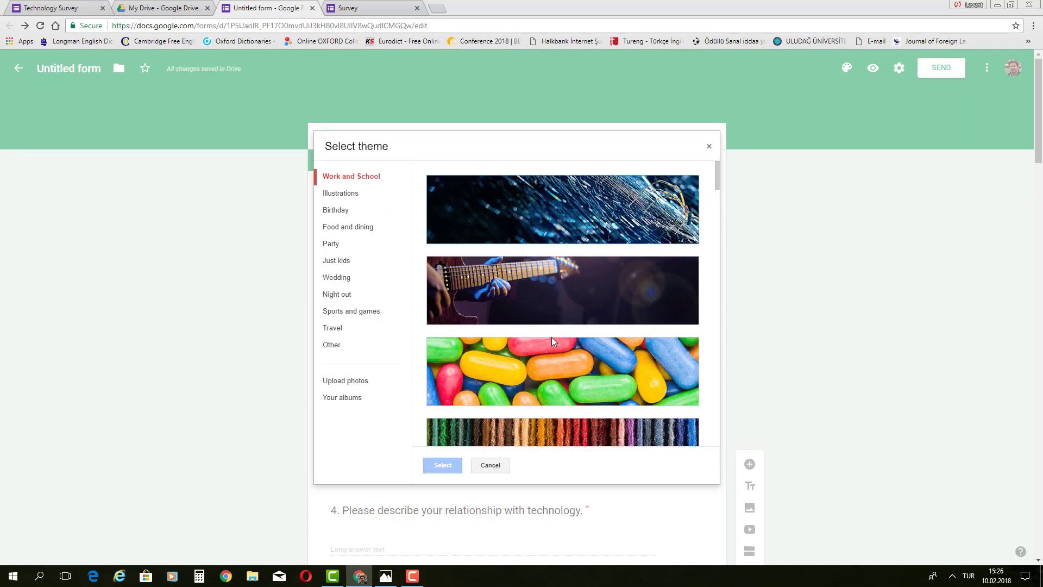
left_click(504, 387)
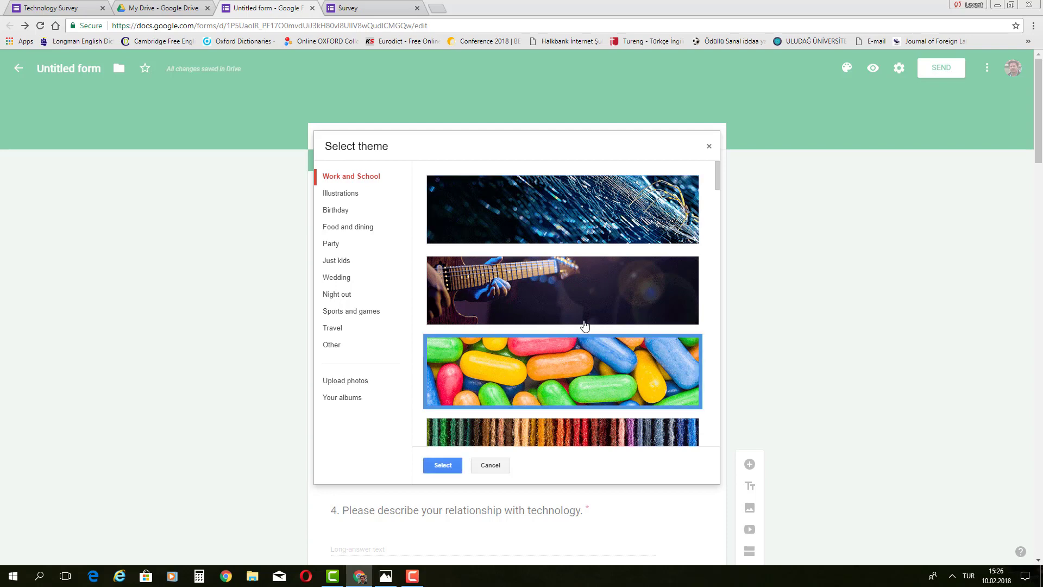
left_click(525, 372)
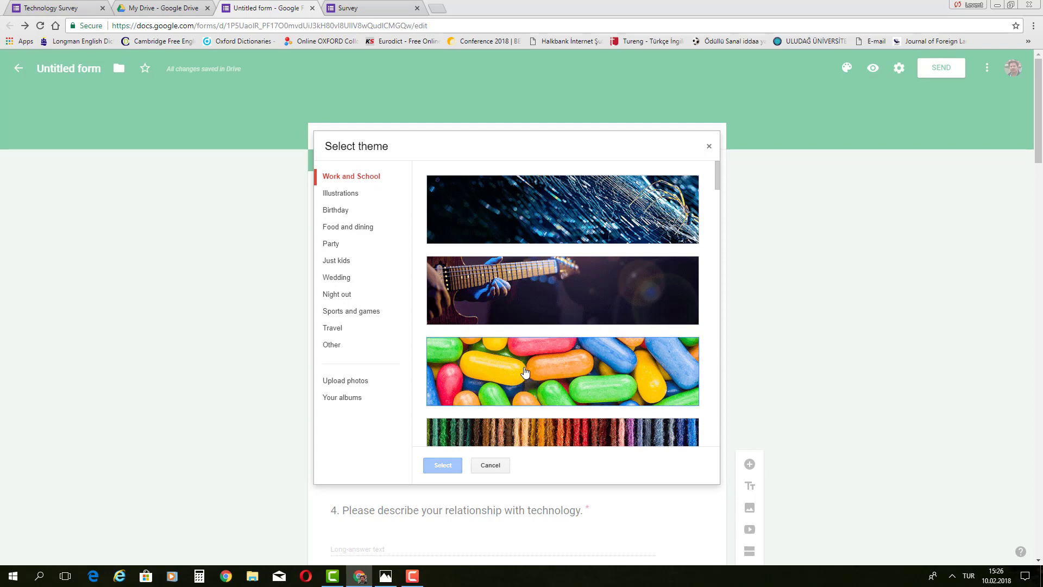
left_click(525, 372)
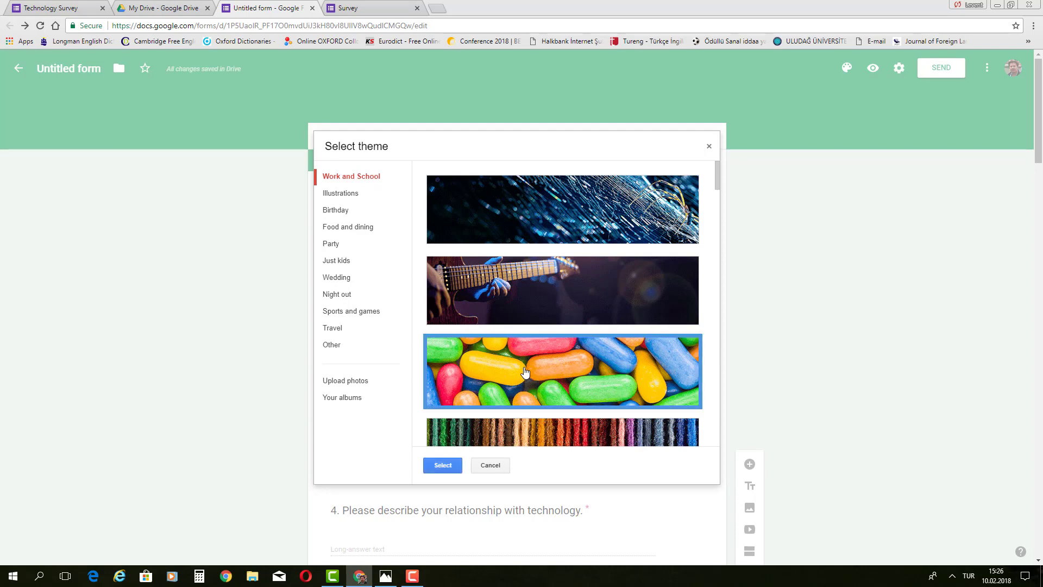
left_click(447, 466)
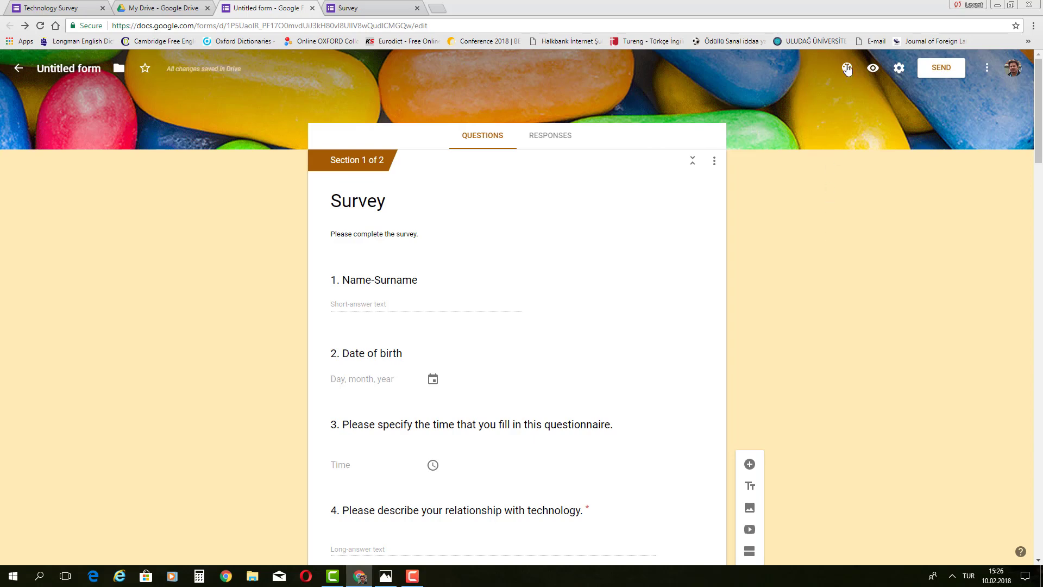
- Reopen the theme image selection and look through the Night out and Sports and games categories
left_click(847, 67)
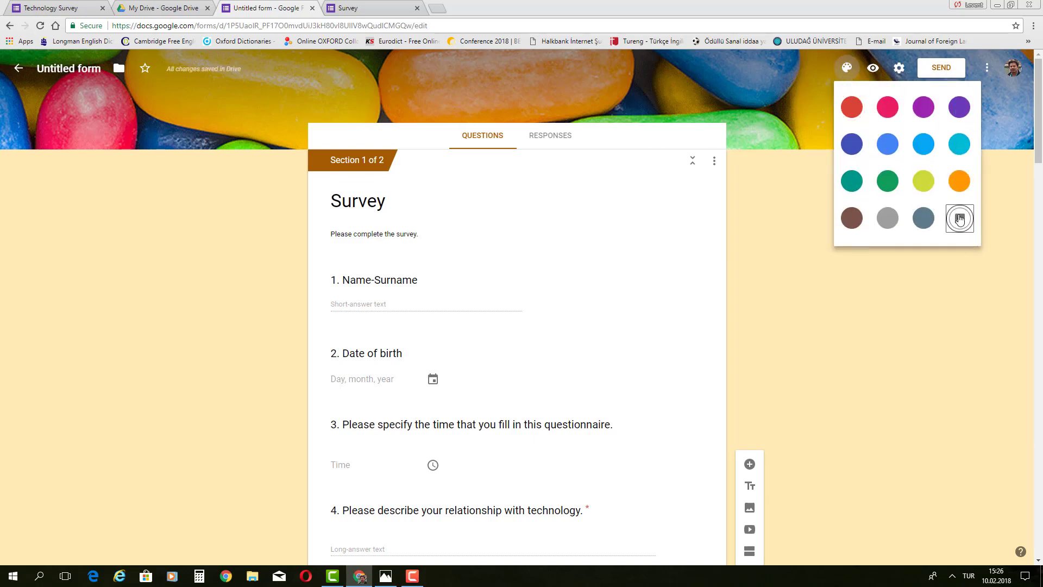
left_click(959, 218)
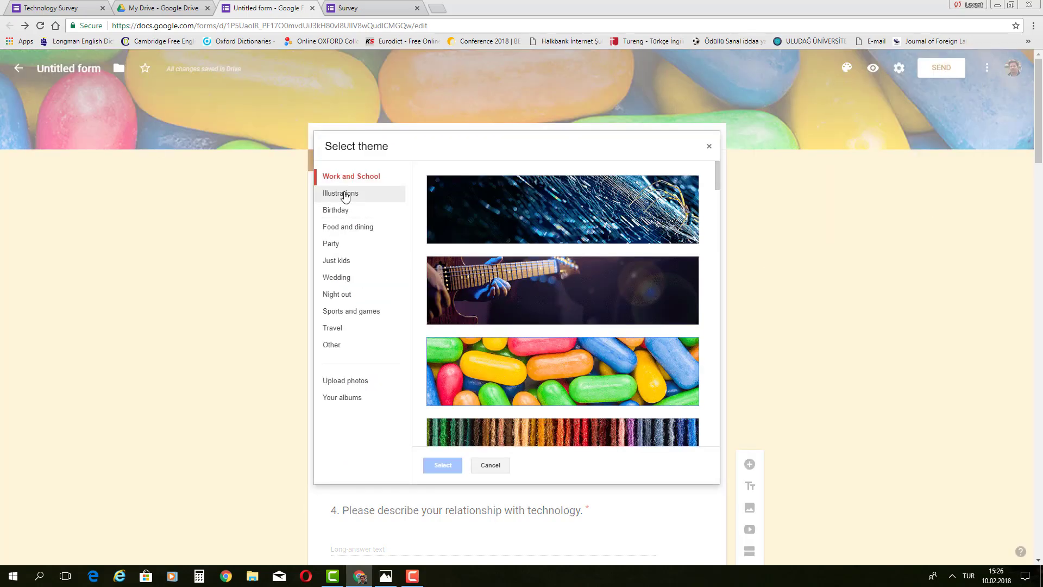
left_click(341, 296)
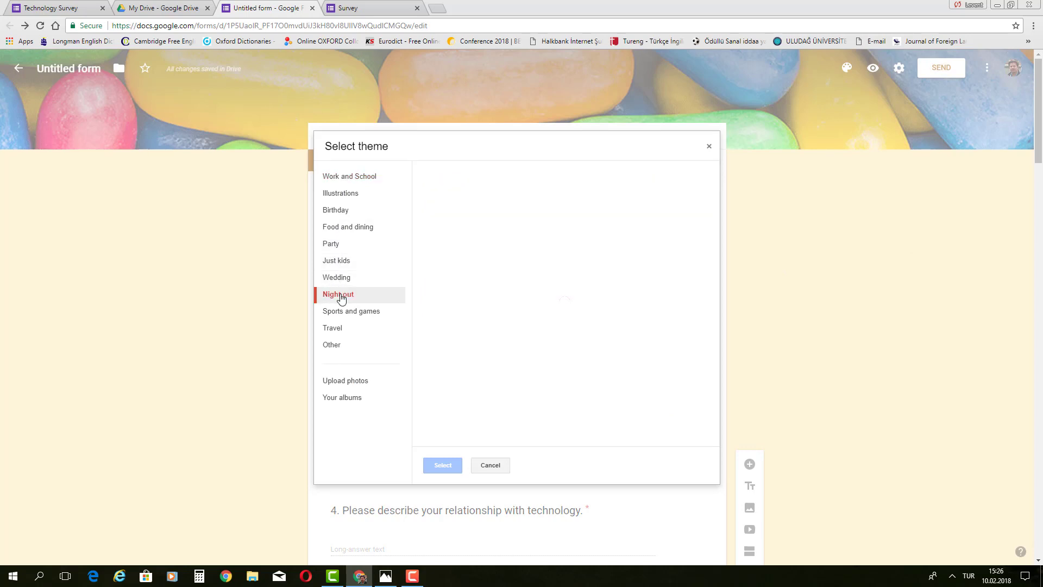
left_click(341, 312)
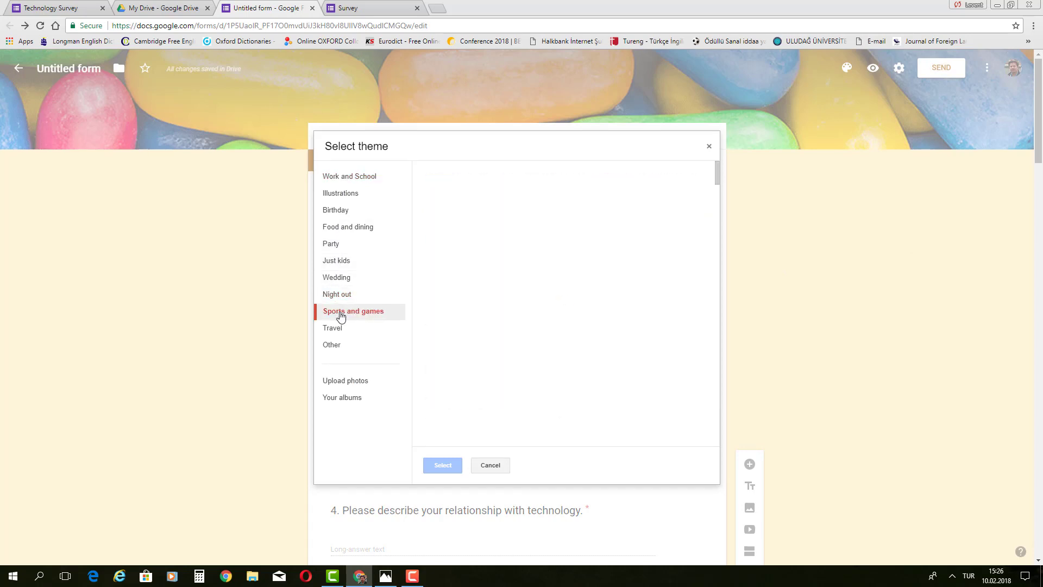
scroll(511, 313, "down", 5)
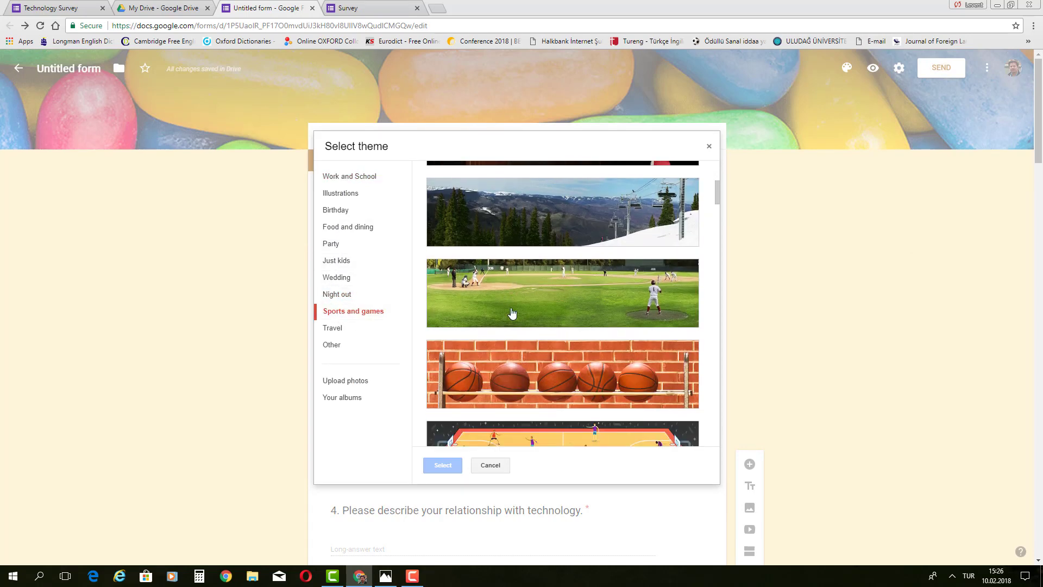
scroll(512, 313, "down", 2)
scroll(509, 309, "up", 4)
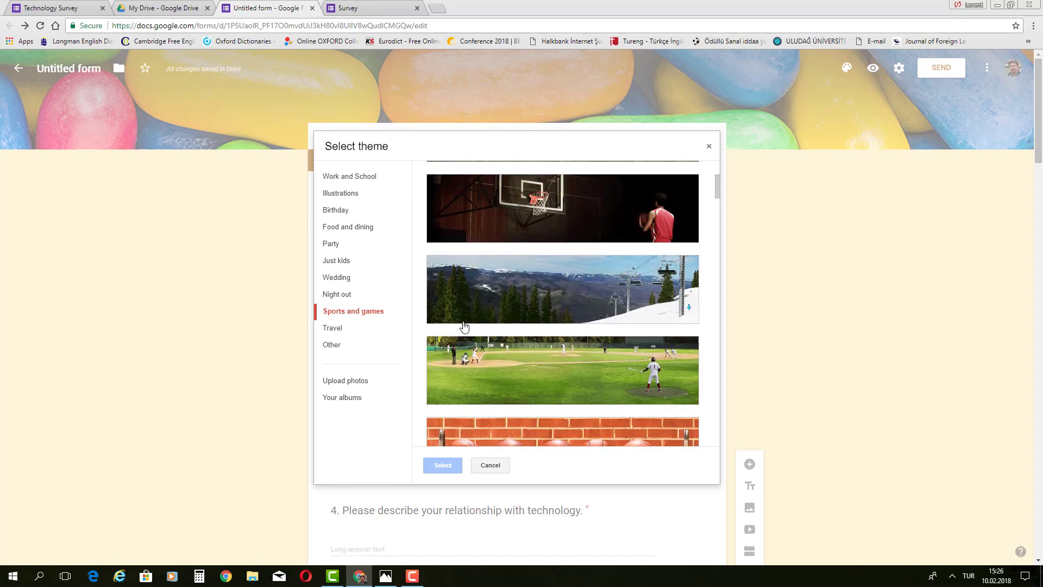
- Apply the rocky river image from the Travel themes to the survey form
left_click(333, 329)
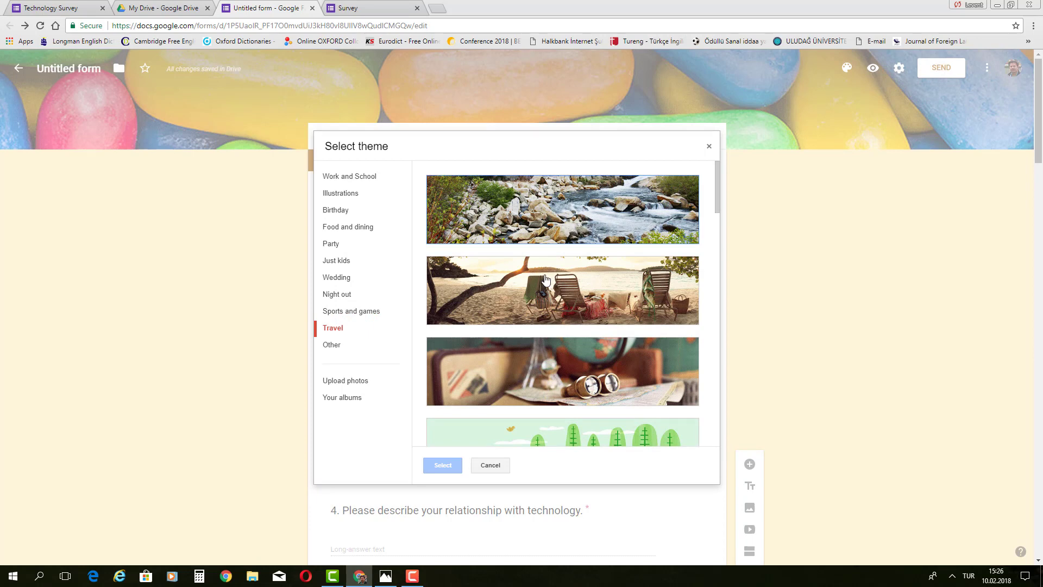
scroll(569, 218, "down", 5)
scroll(568, 219, "up", 5)
left_click(569, 218)
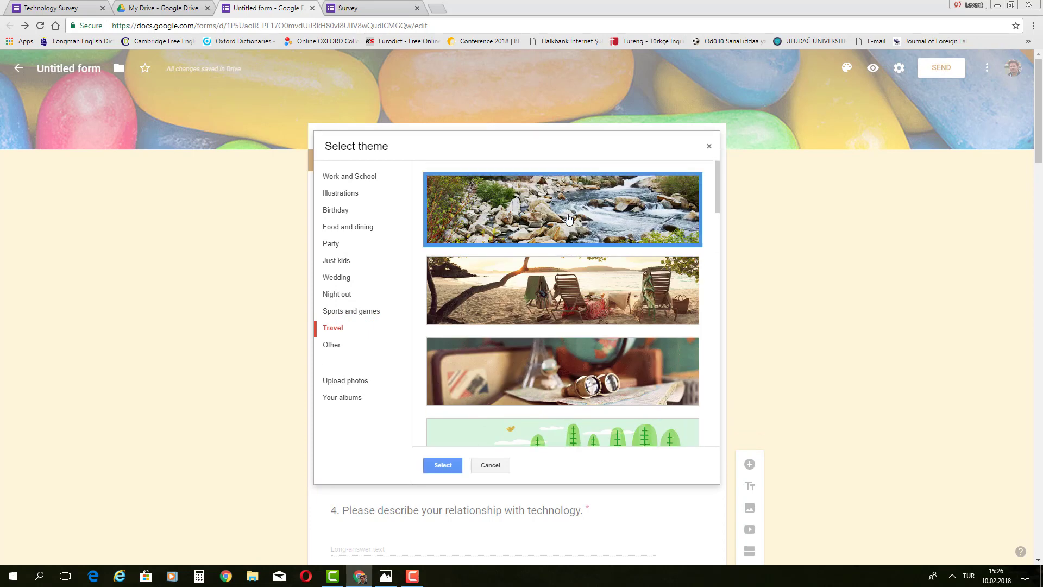
left_click(347, 382)
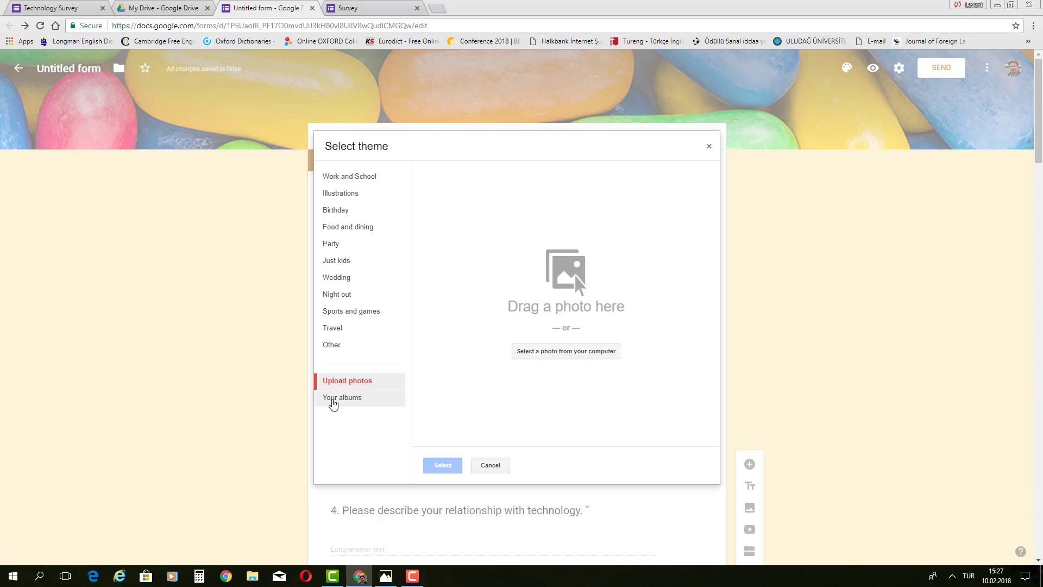
left_click(336, 330)
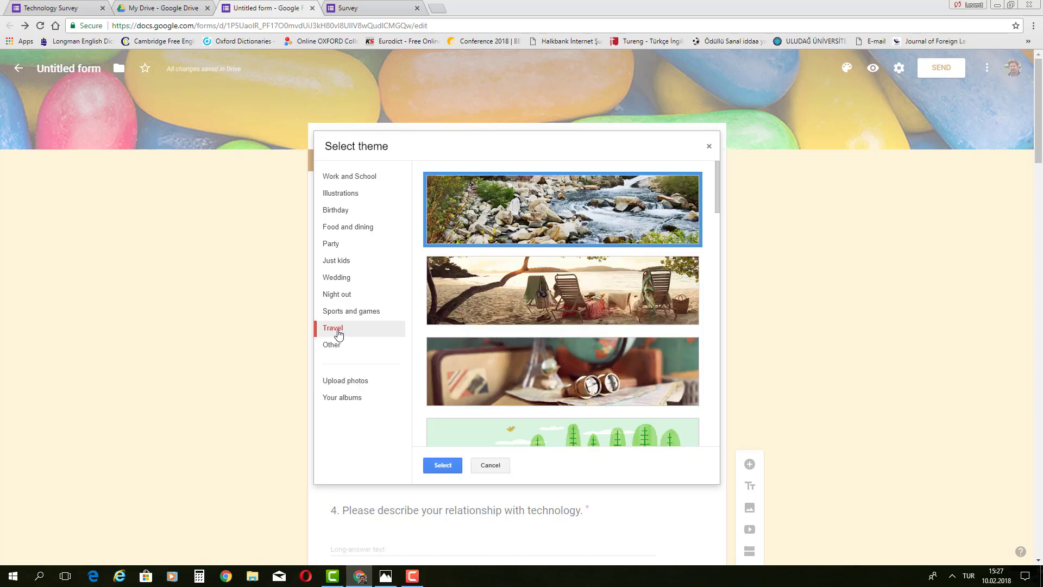
left_click(609, 232)
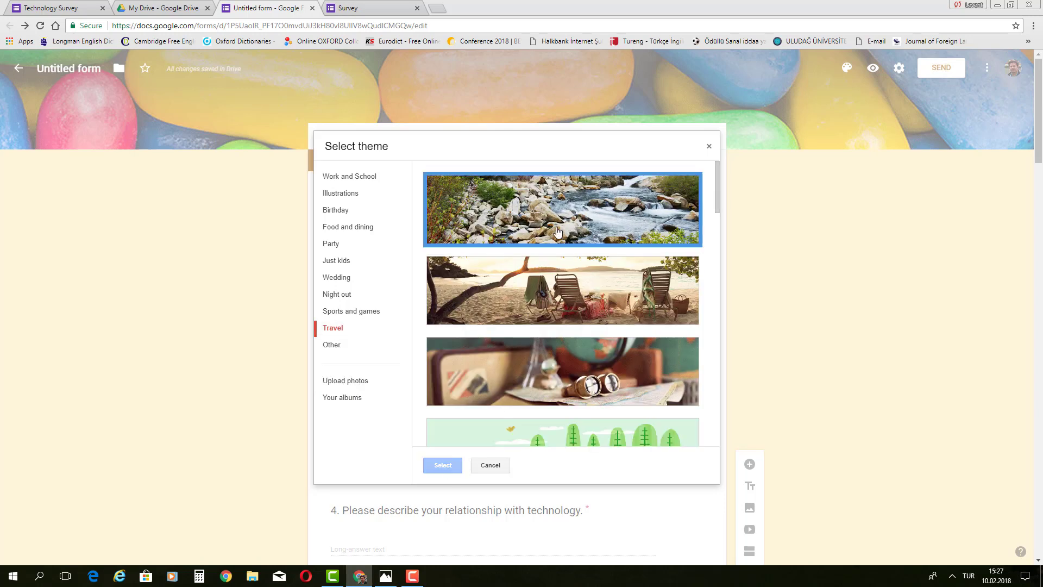
left_click(443, 467)
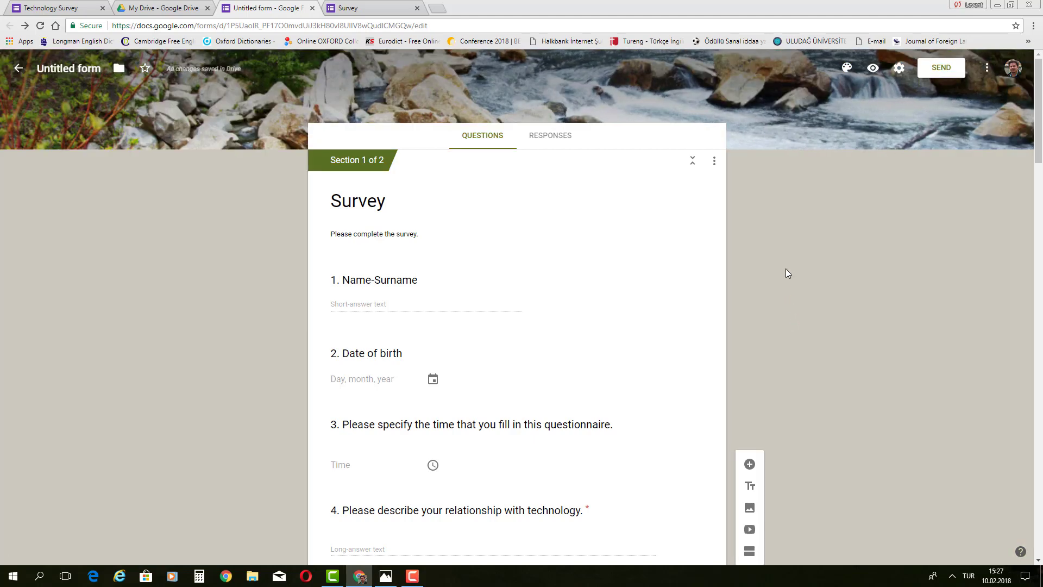
- Review both sections of the themed form from the first question to the closing video, then return to the beginning
scroll(786, 269, "down", 8)
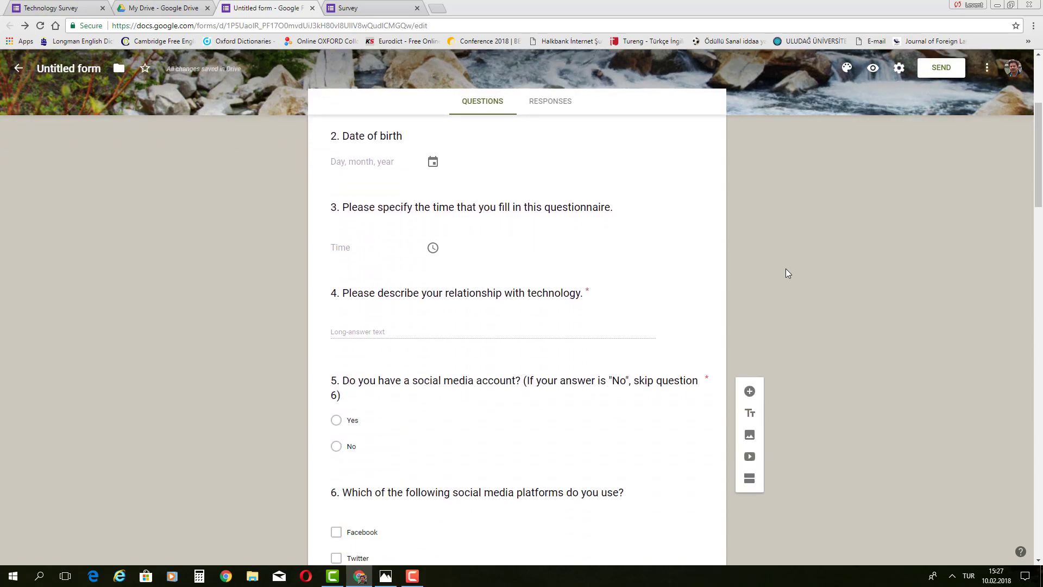
scroll(786, 270, "down", 11)
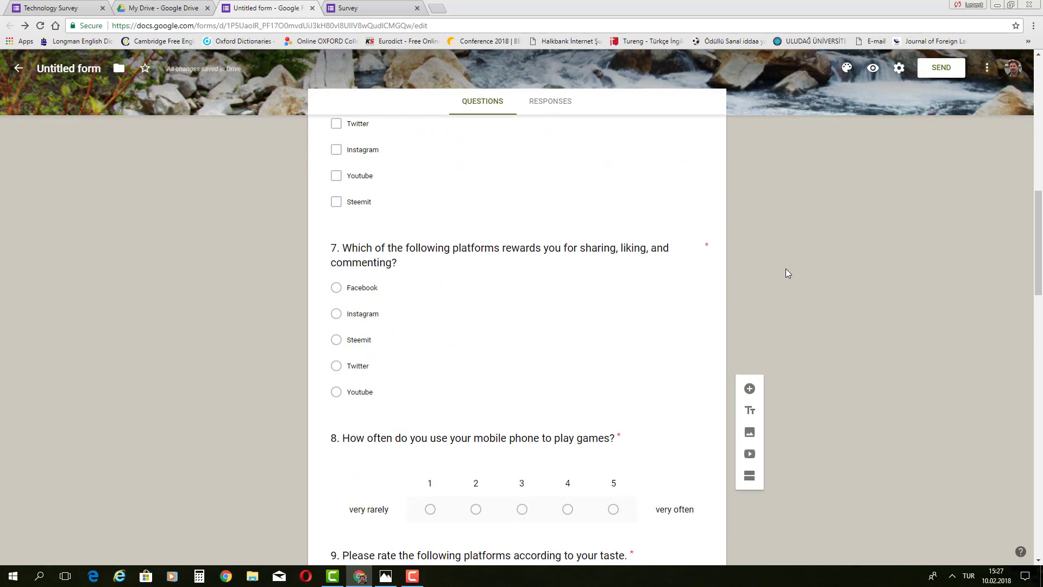
scroll(786, 270, "down", 10)
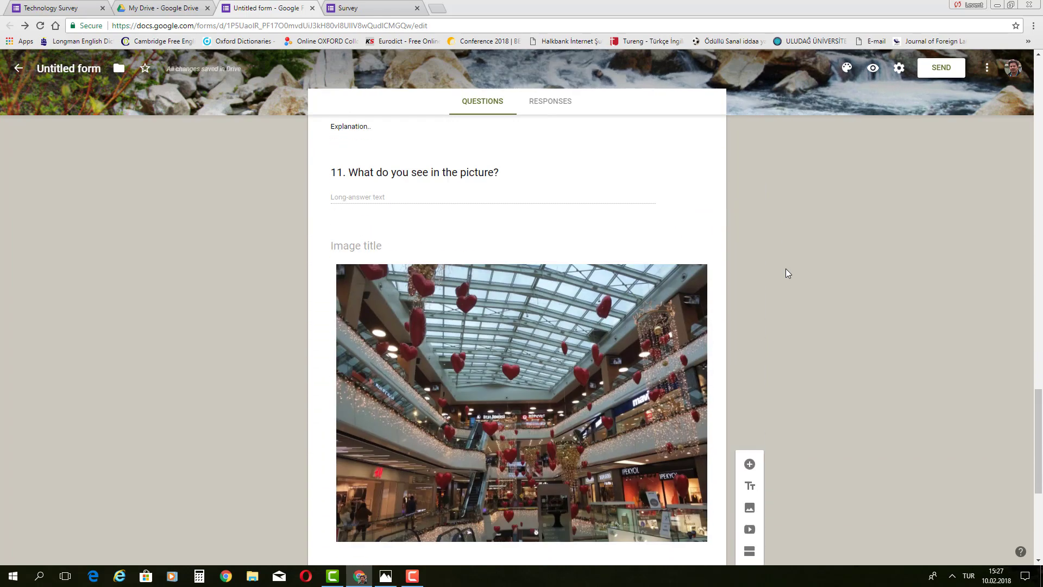
scroll(786, 269, "down", 6)
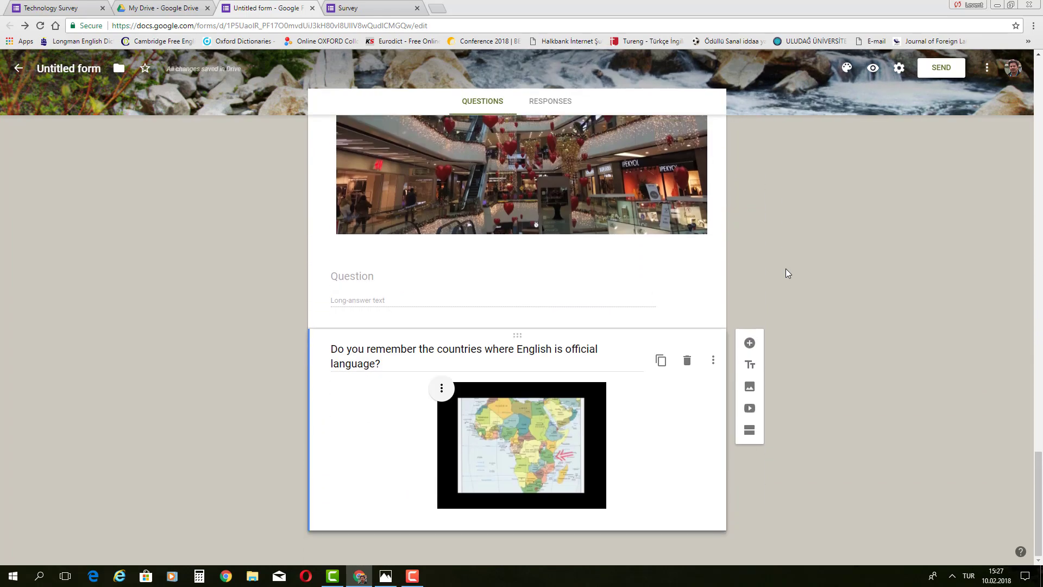
scroll(786, 270, "up", 10)
scroll(787, 272, "up", 10)
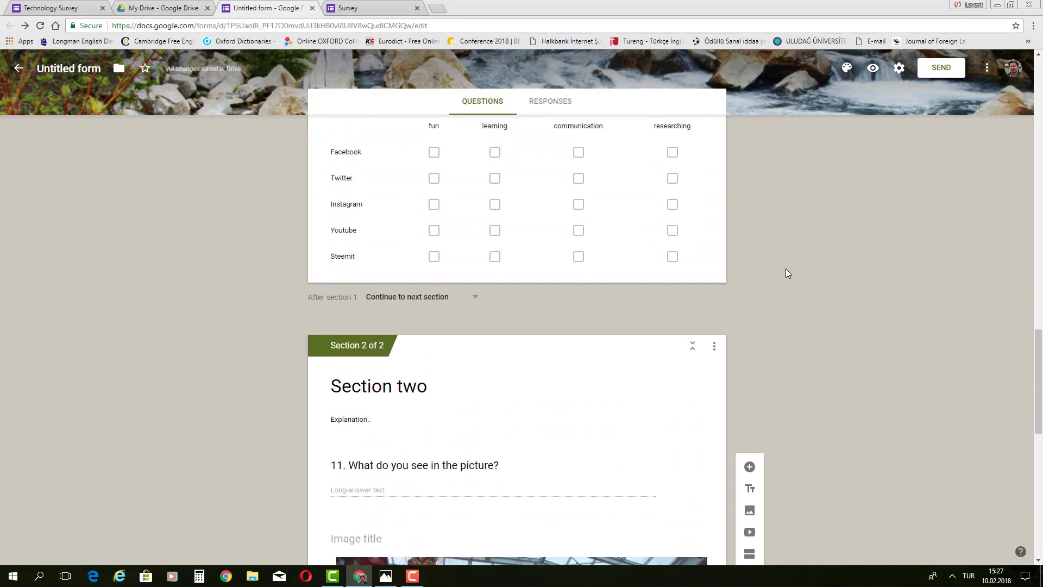
scroll(785, 269, "up", 10)
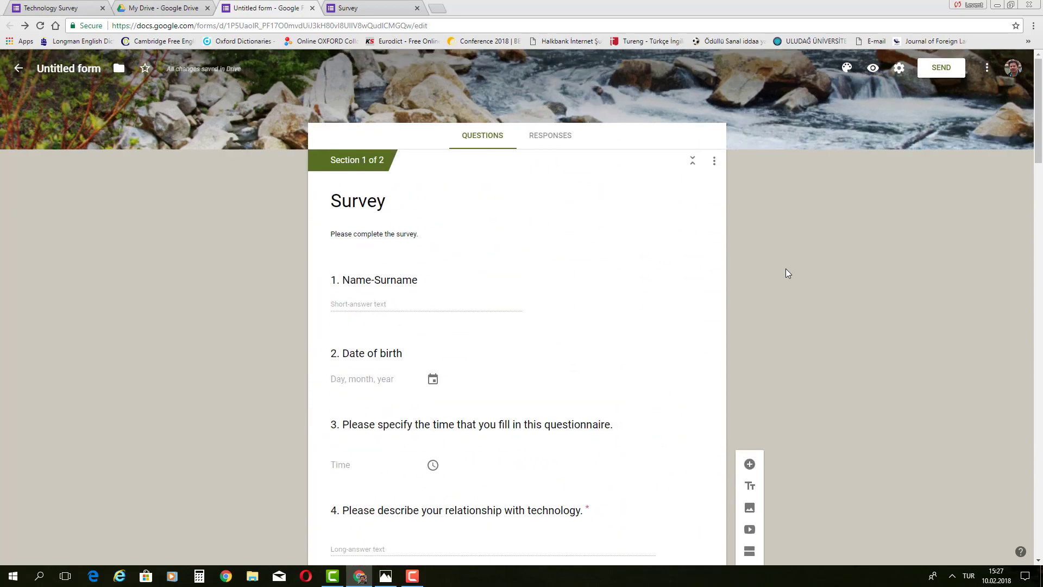
- Check the form's responses page, return to its questions and glance at the open Survey preview
left_click(550, 140)
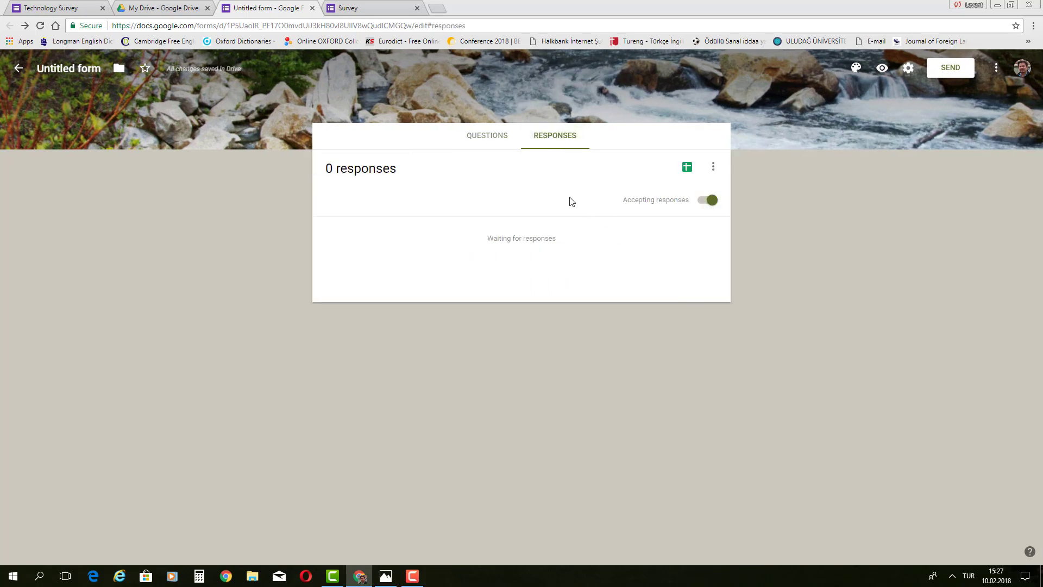
left_click(488, 136)
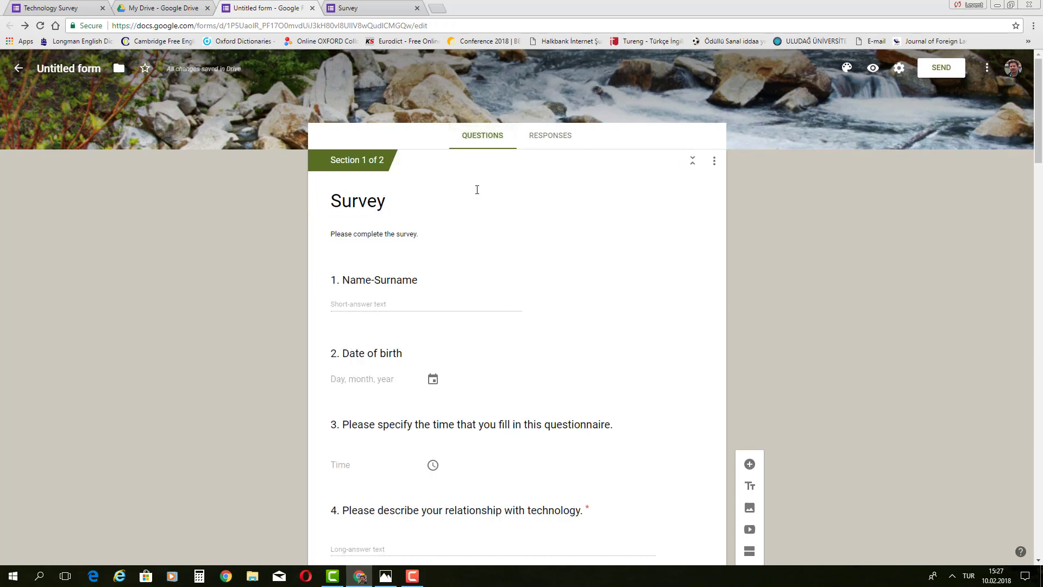
left_click(361, 11)
left_click(272, 9)
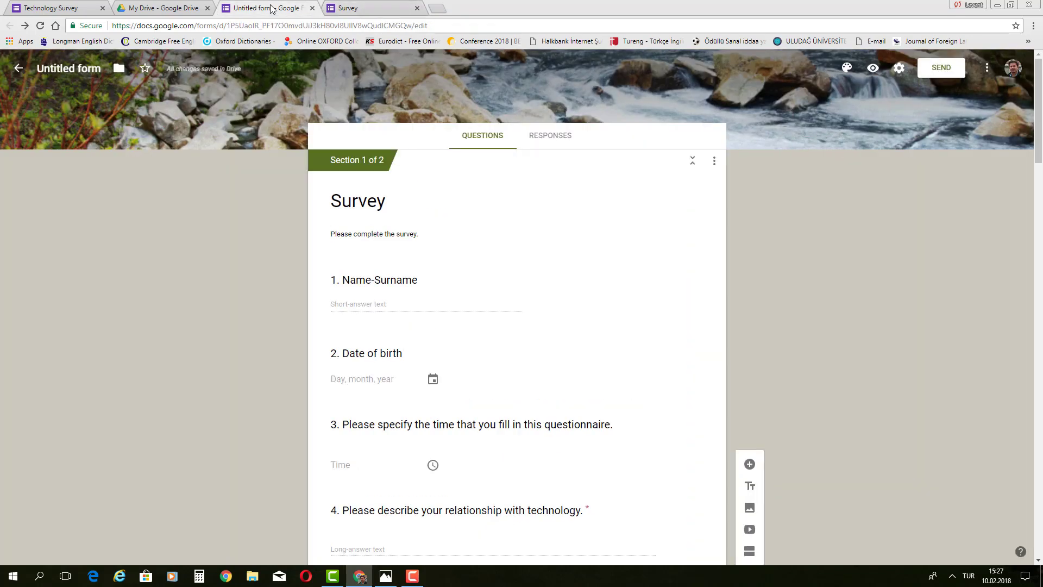
left_click(163, 7)
mouse_move(411, 579)
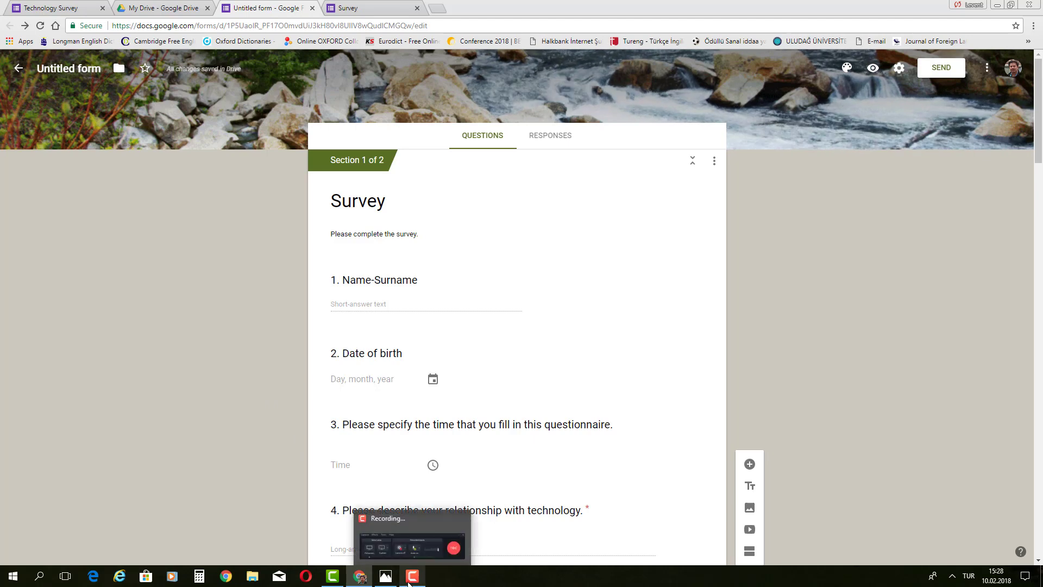